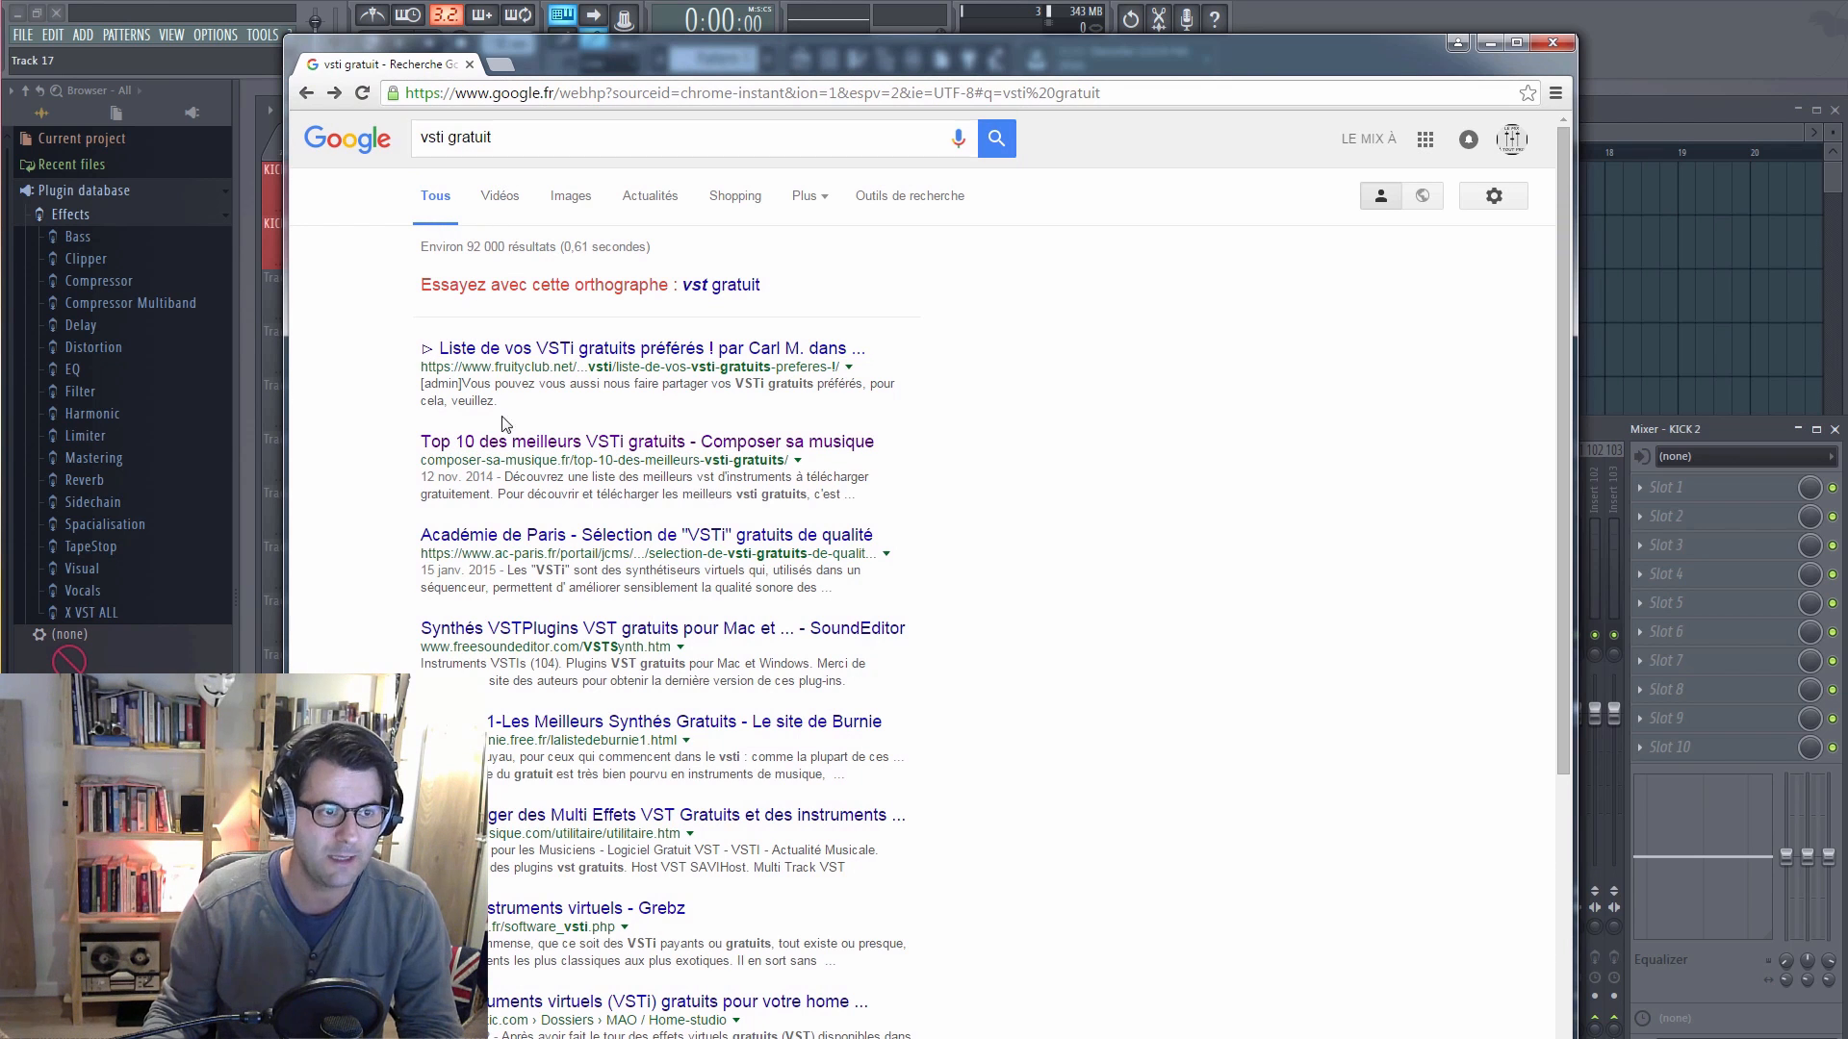
Step: Open the "Top 10 des meilleurs VSTi gratuits" article and follow its link to the official Spicy Guitar site
click(502, 452)
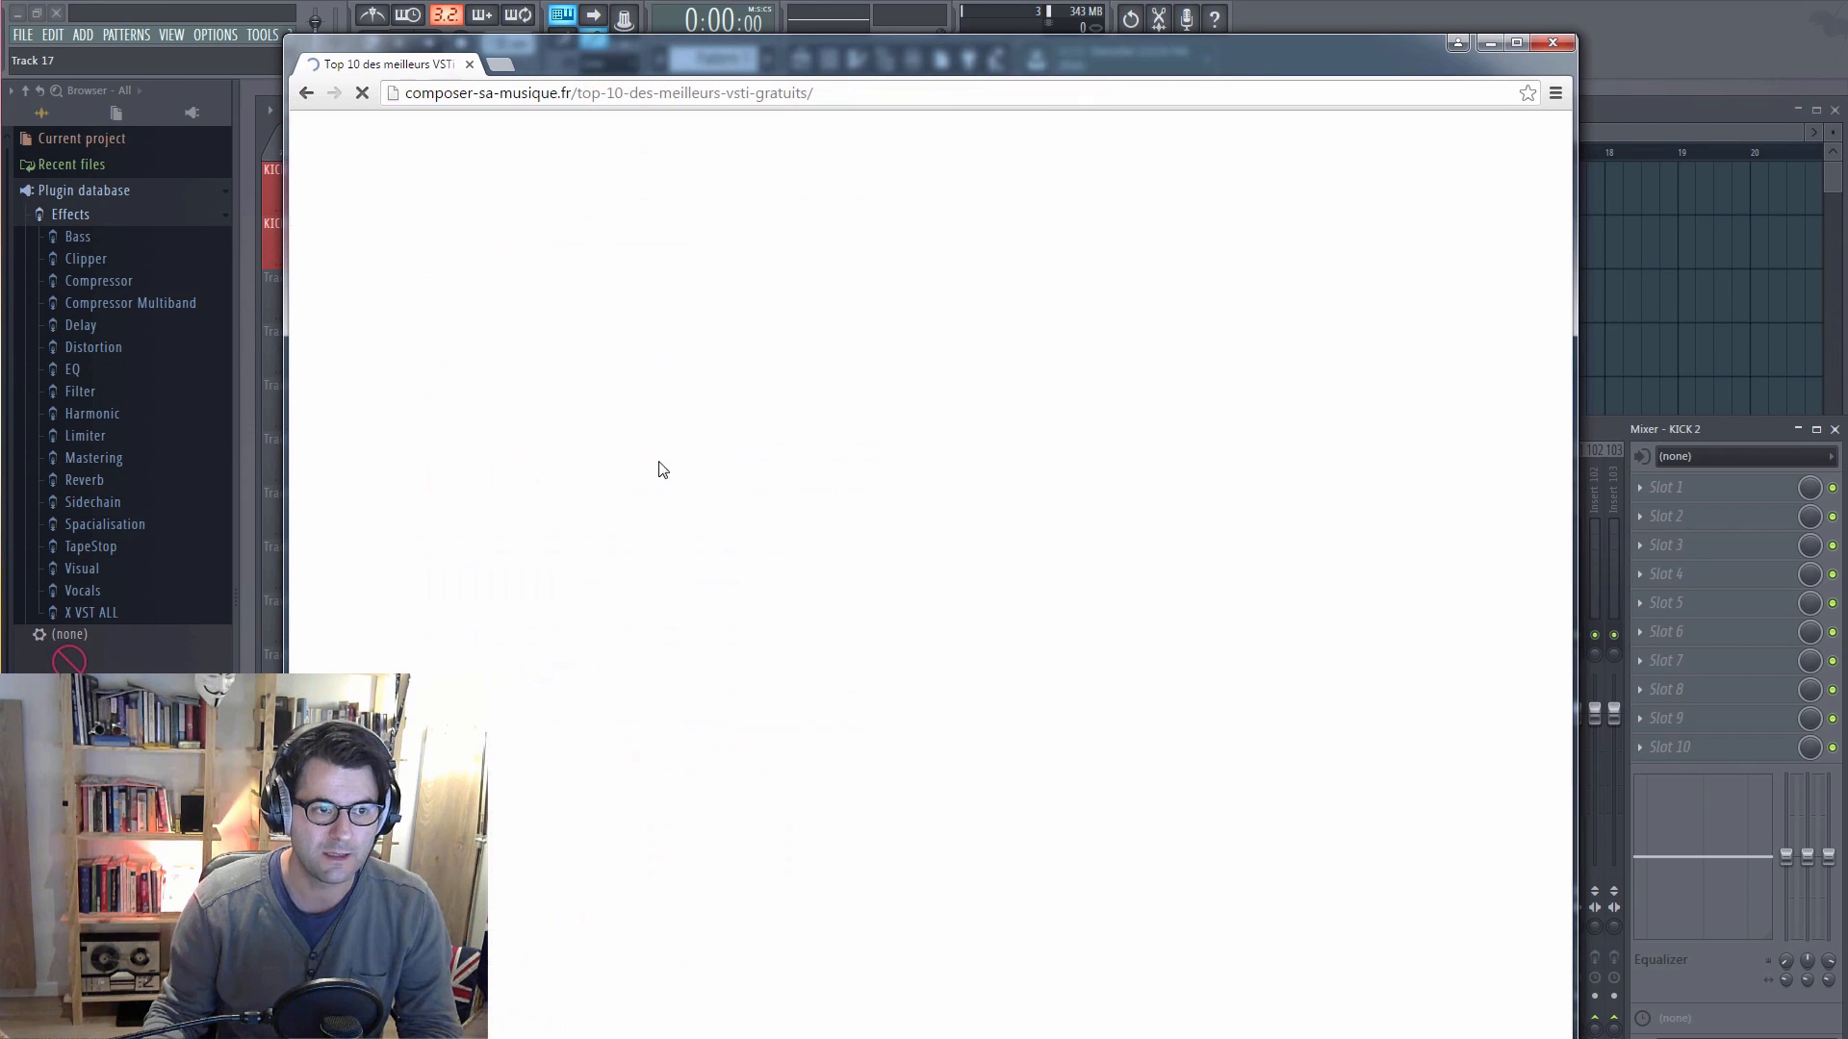
scroll(756, 479, down, 5)
scroll(757, 481, down, 20)
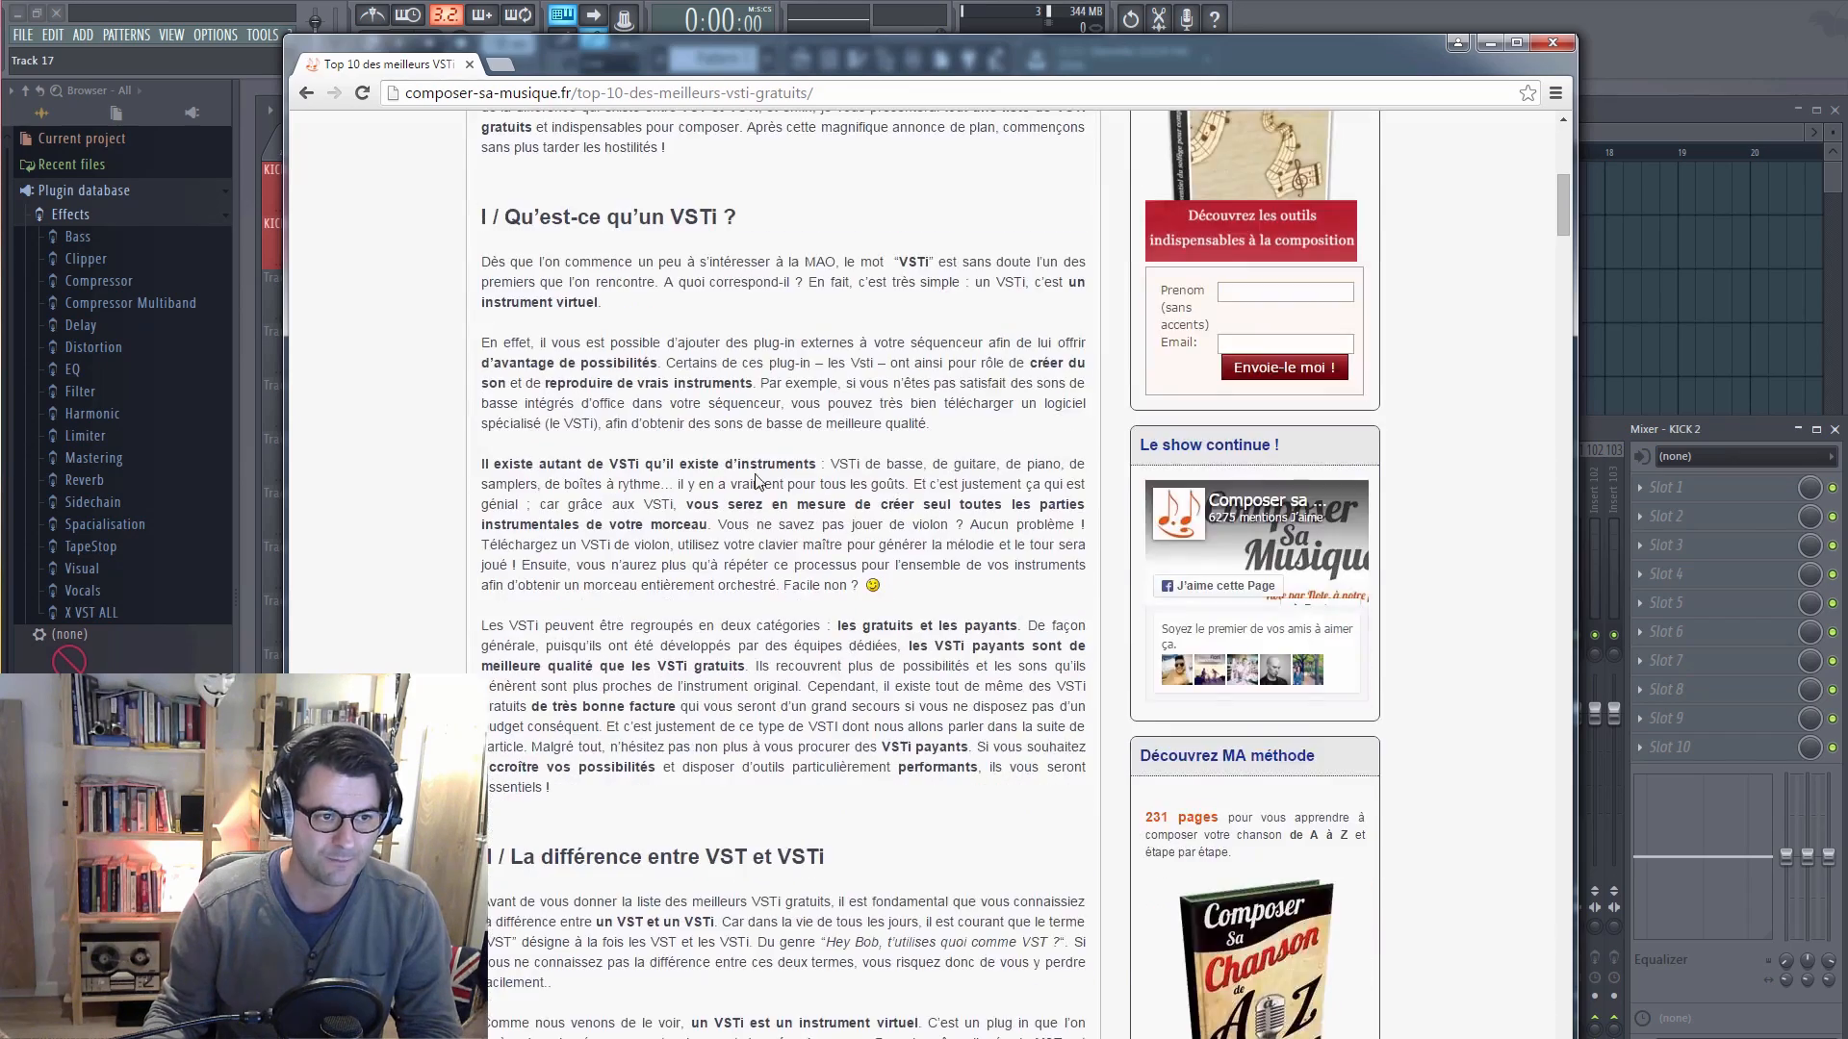
scroll(757, 475, down, 15)
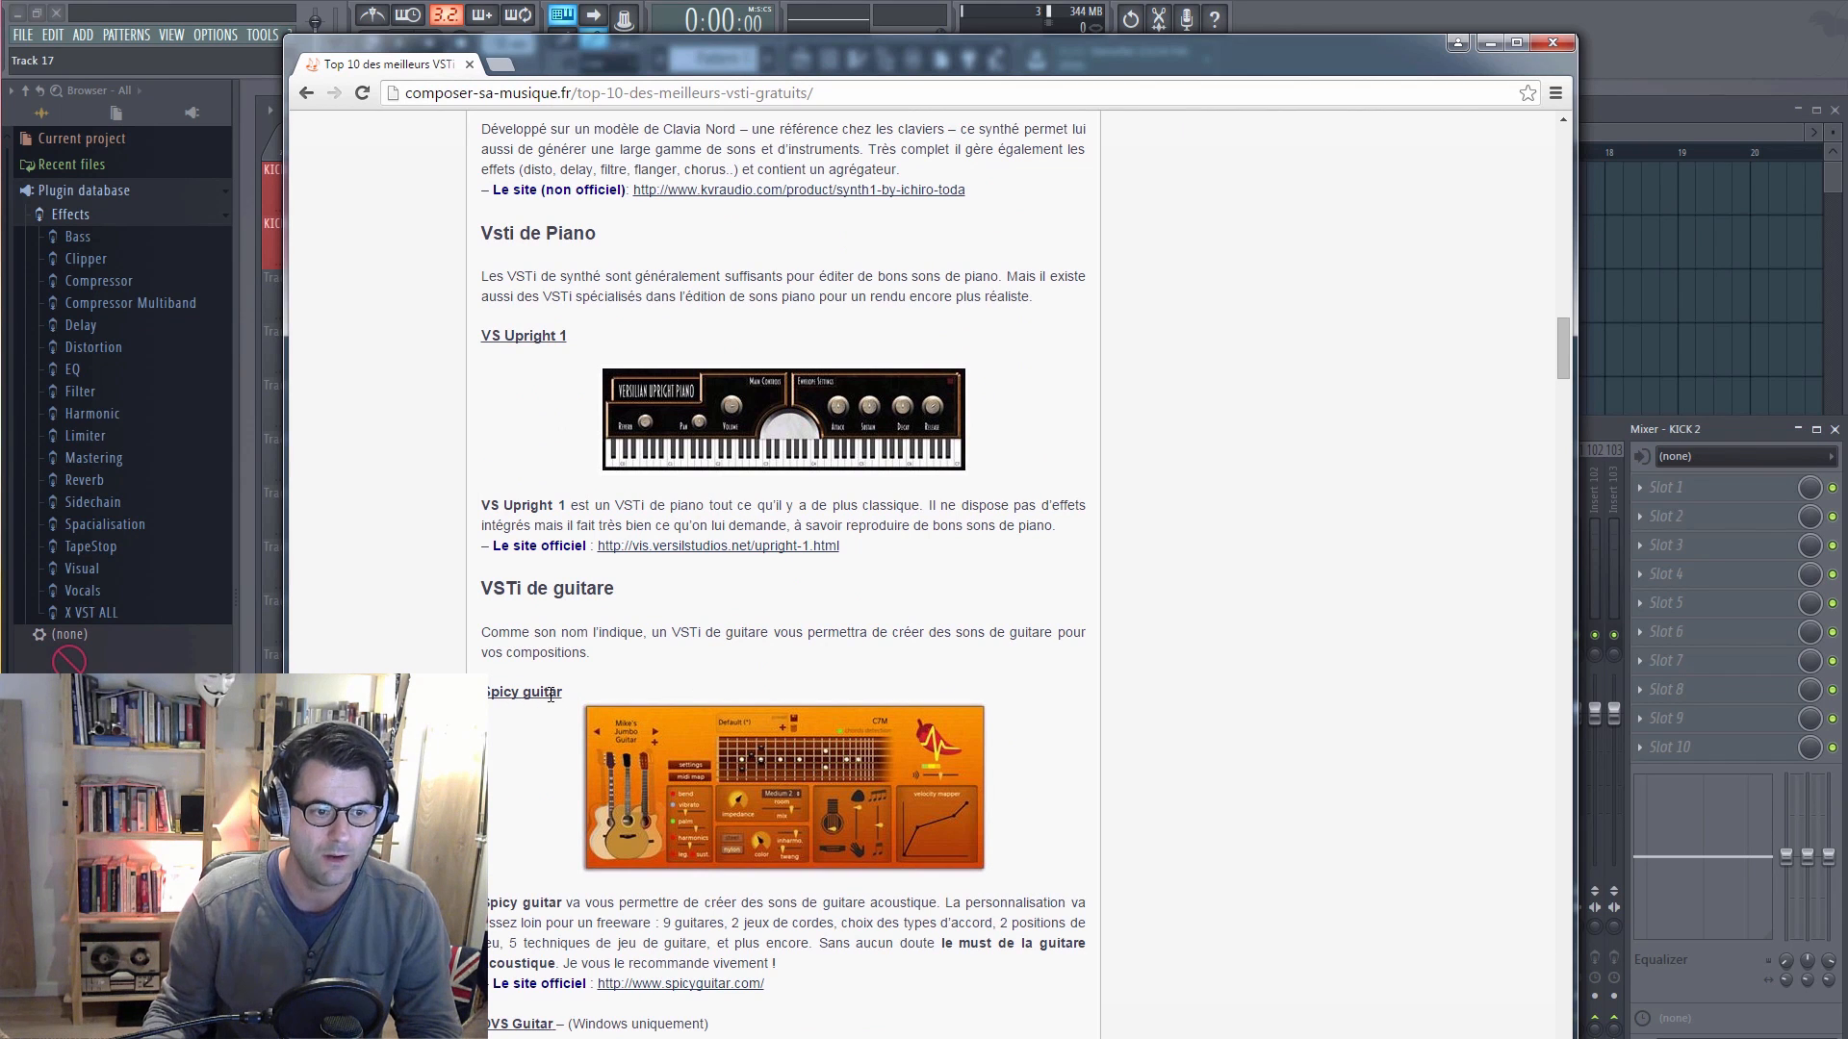
scroll(755, 991, down, 1)
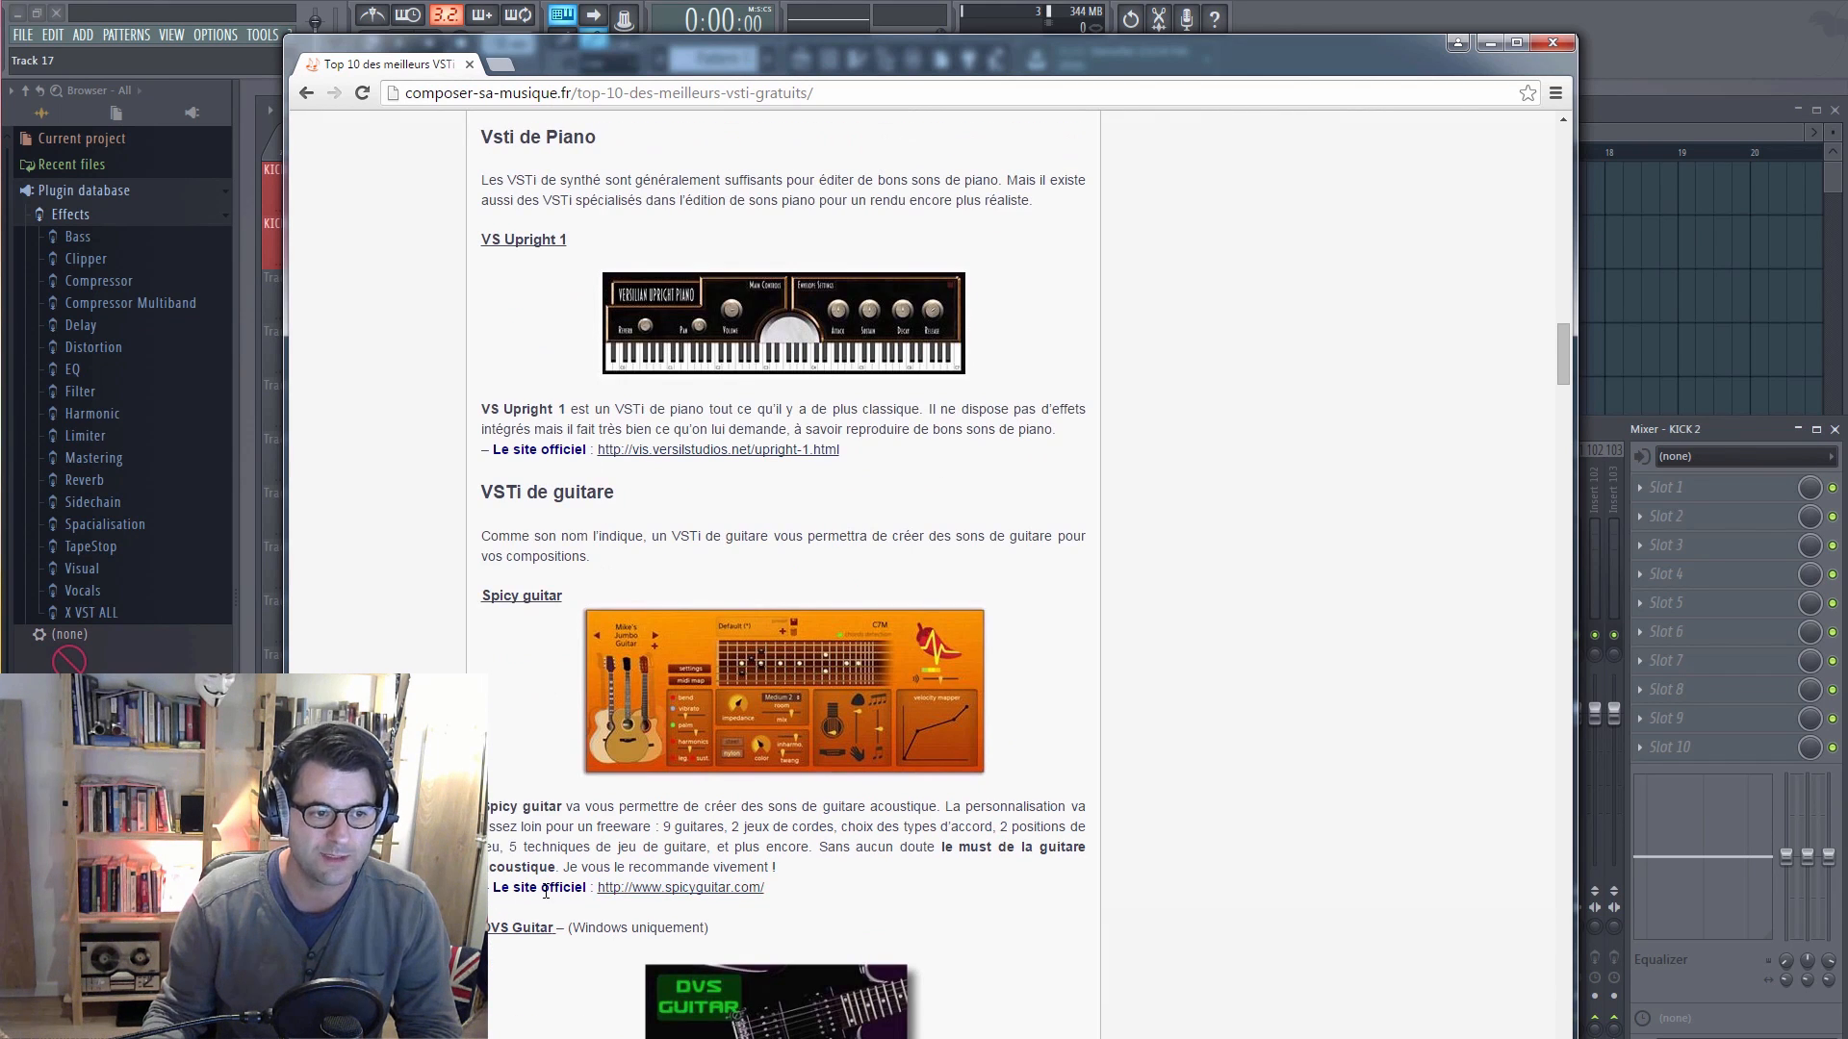
click(663, 888)
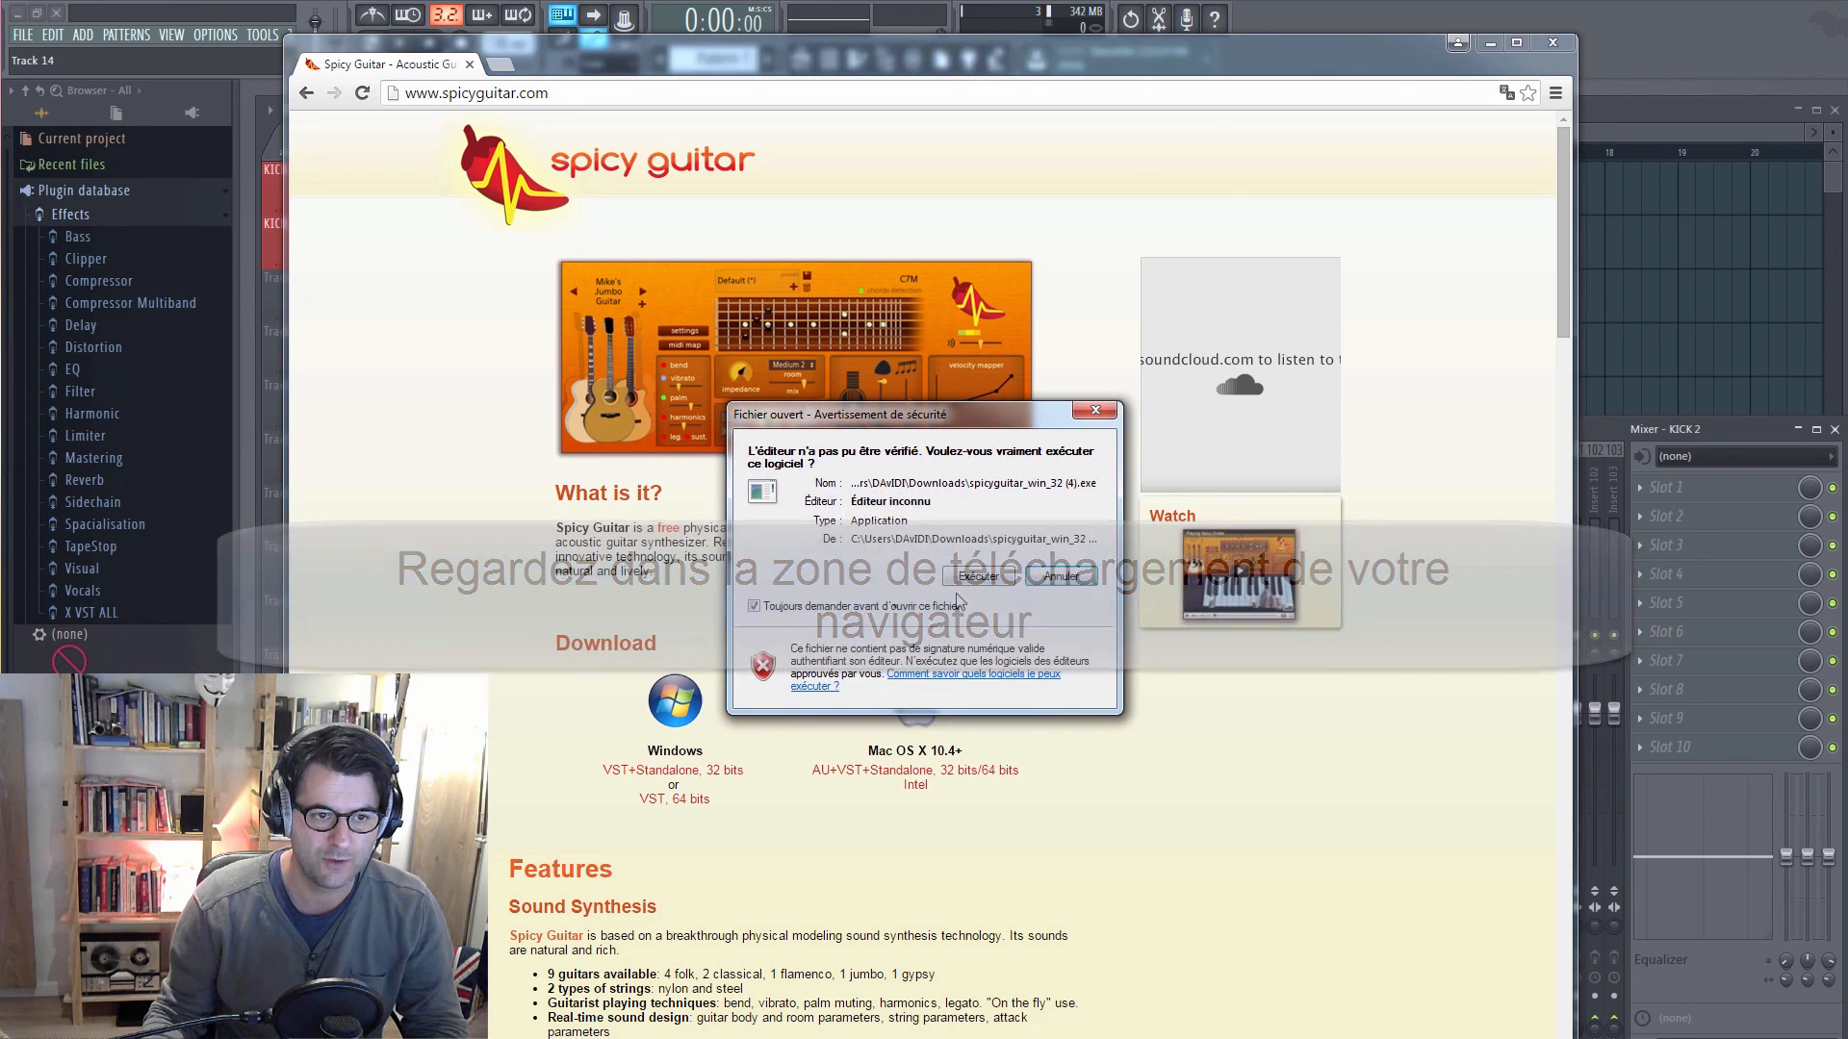
Step: Run the downloaded Spicy Guitar 32-bit installer, authorize it to make changes, and accept the license agreement
click(997, 600)
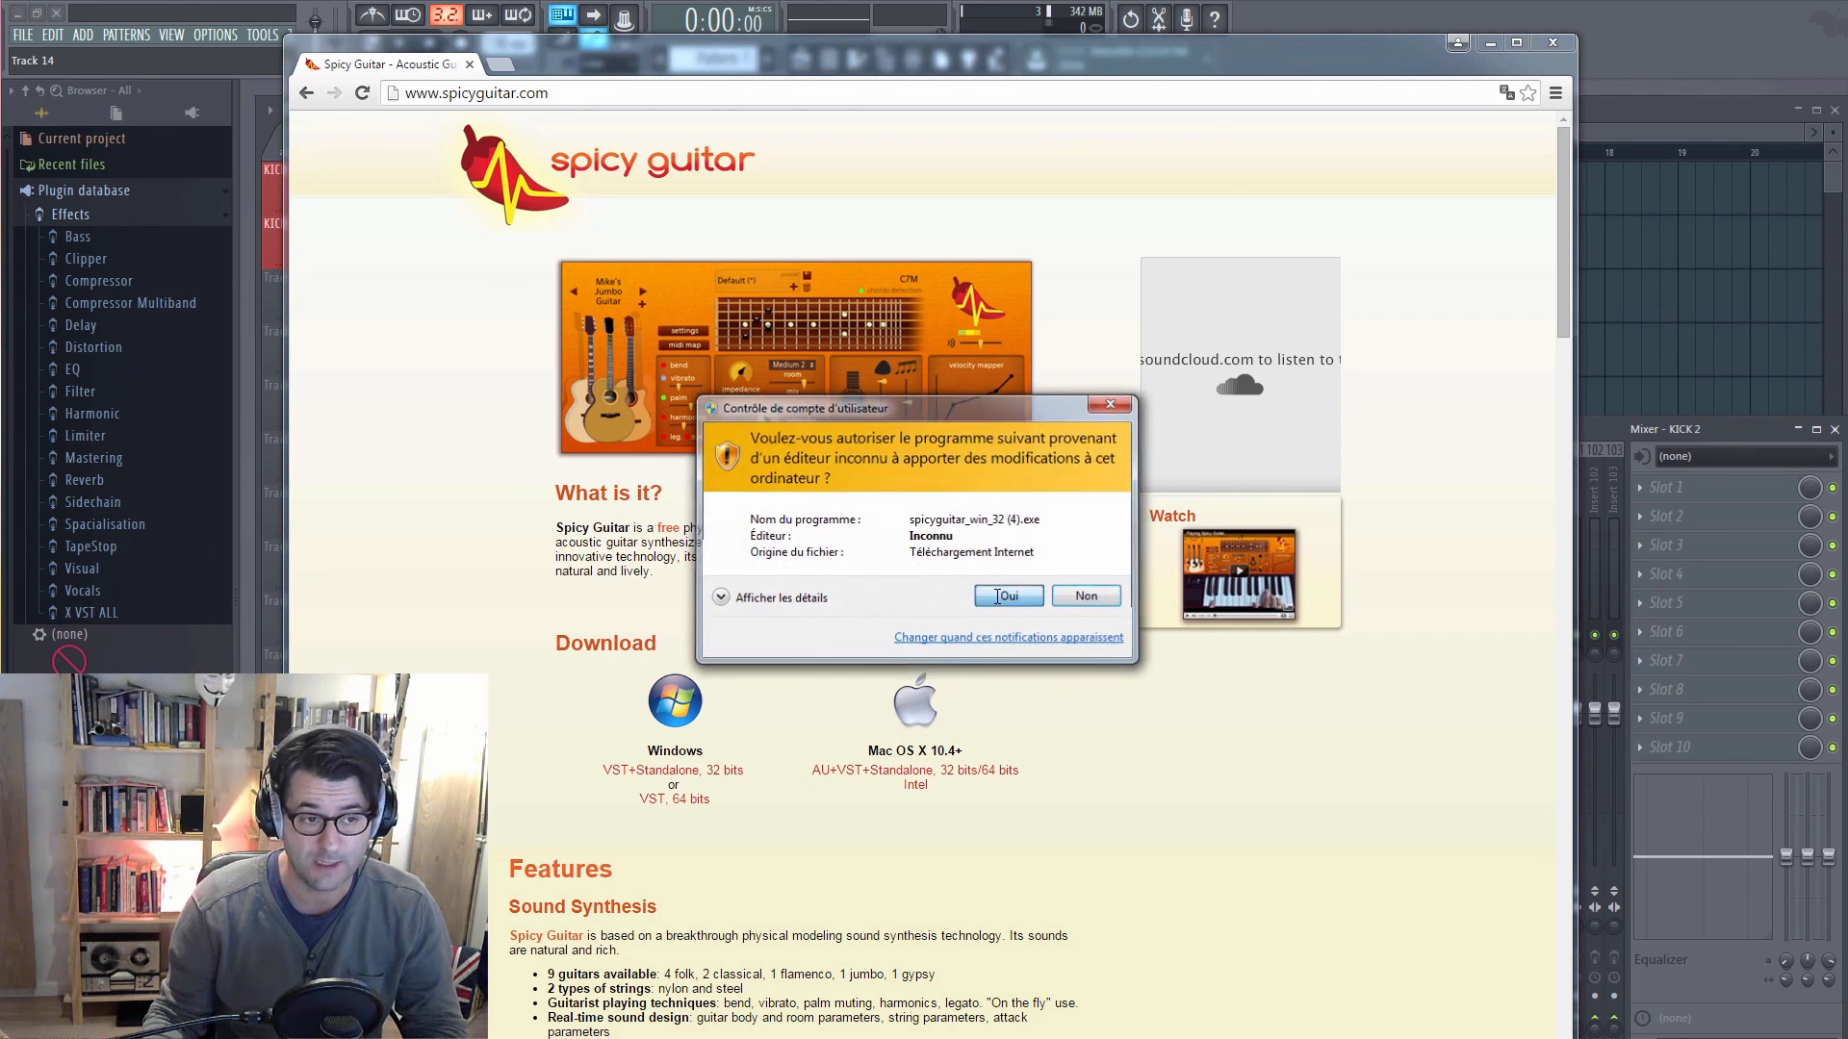
click(1028, 722)
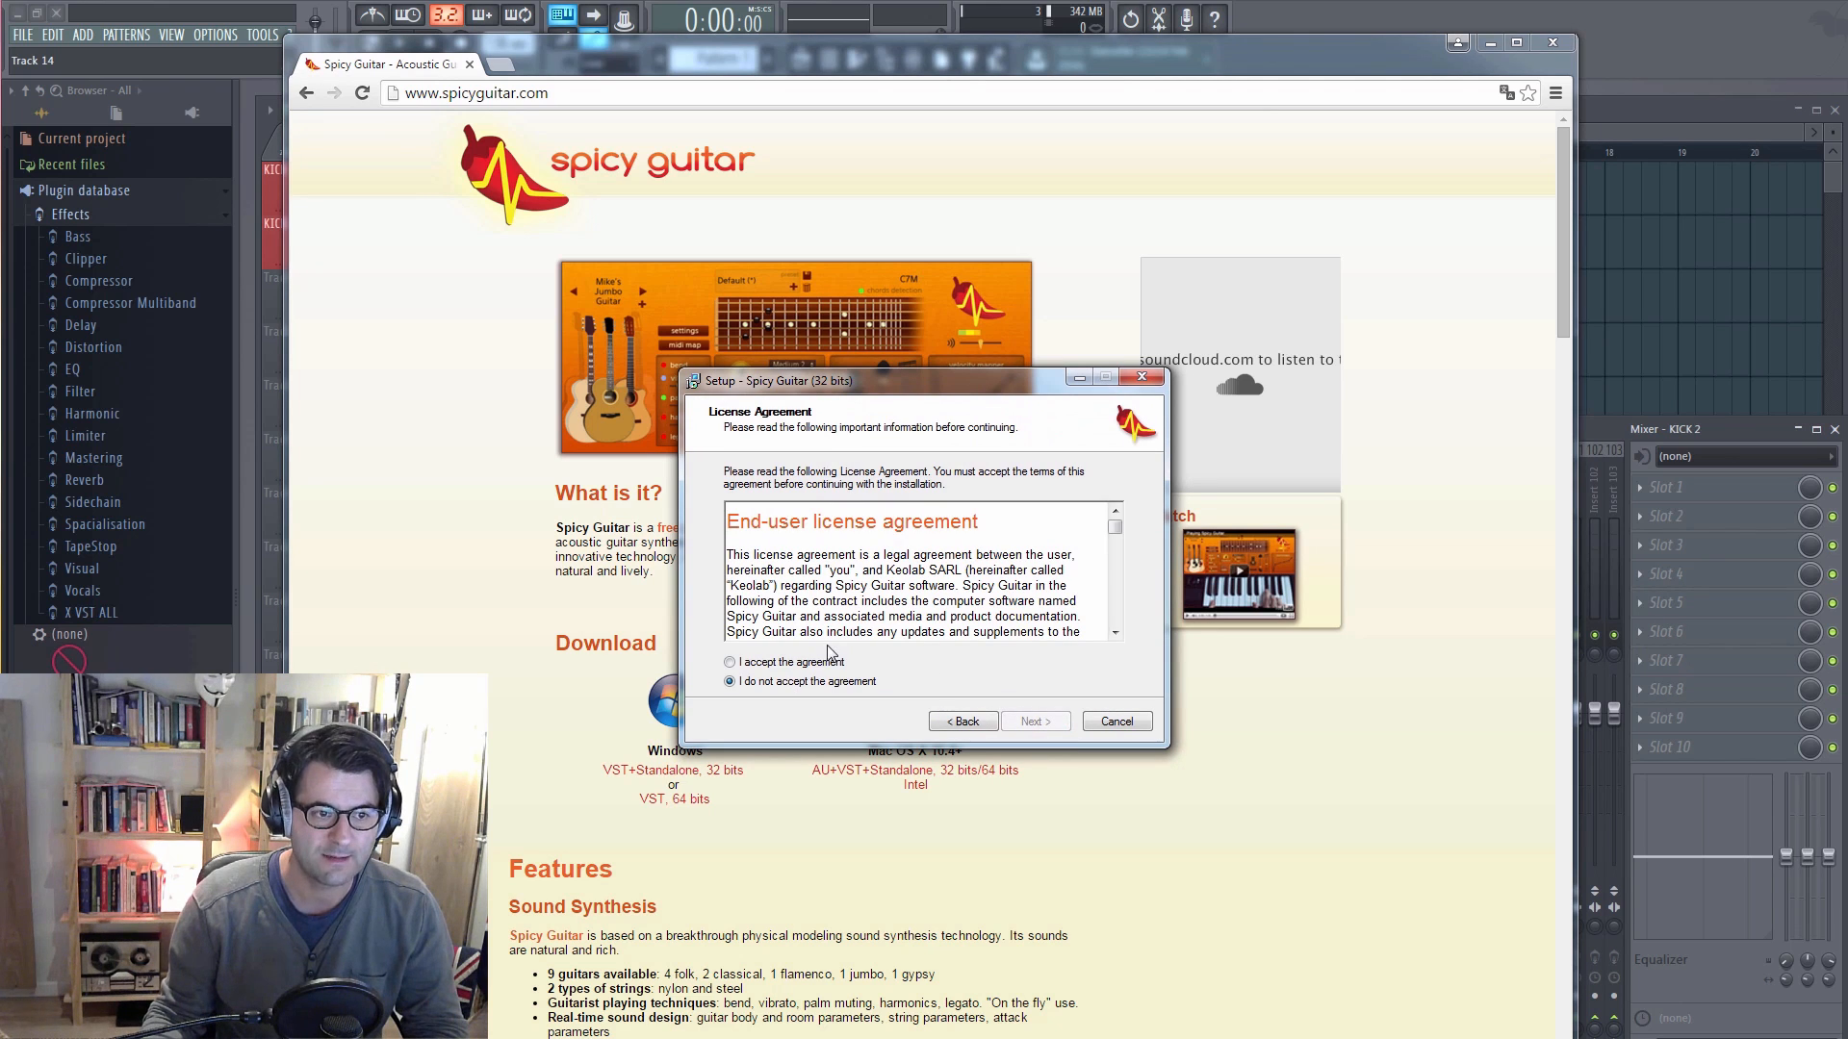
click(791, 662)
click(1031, 721)
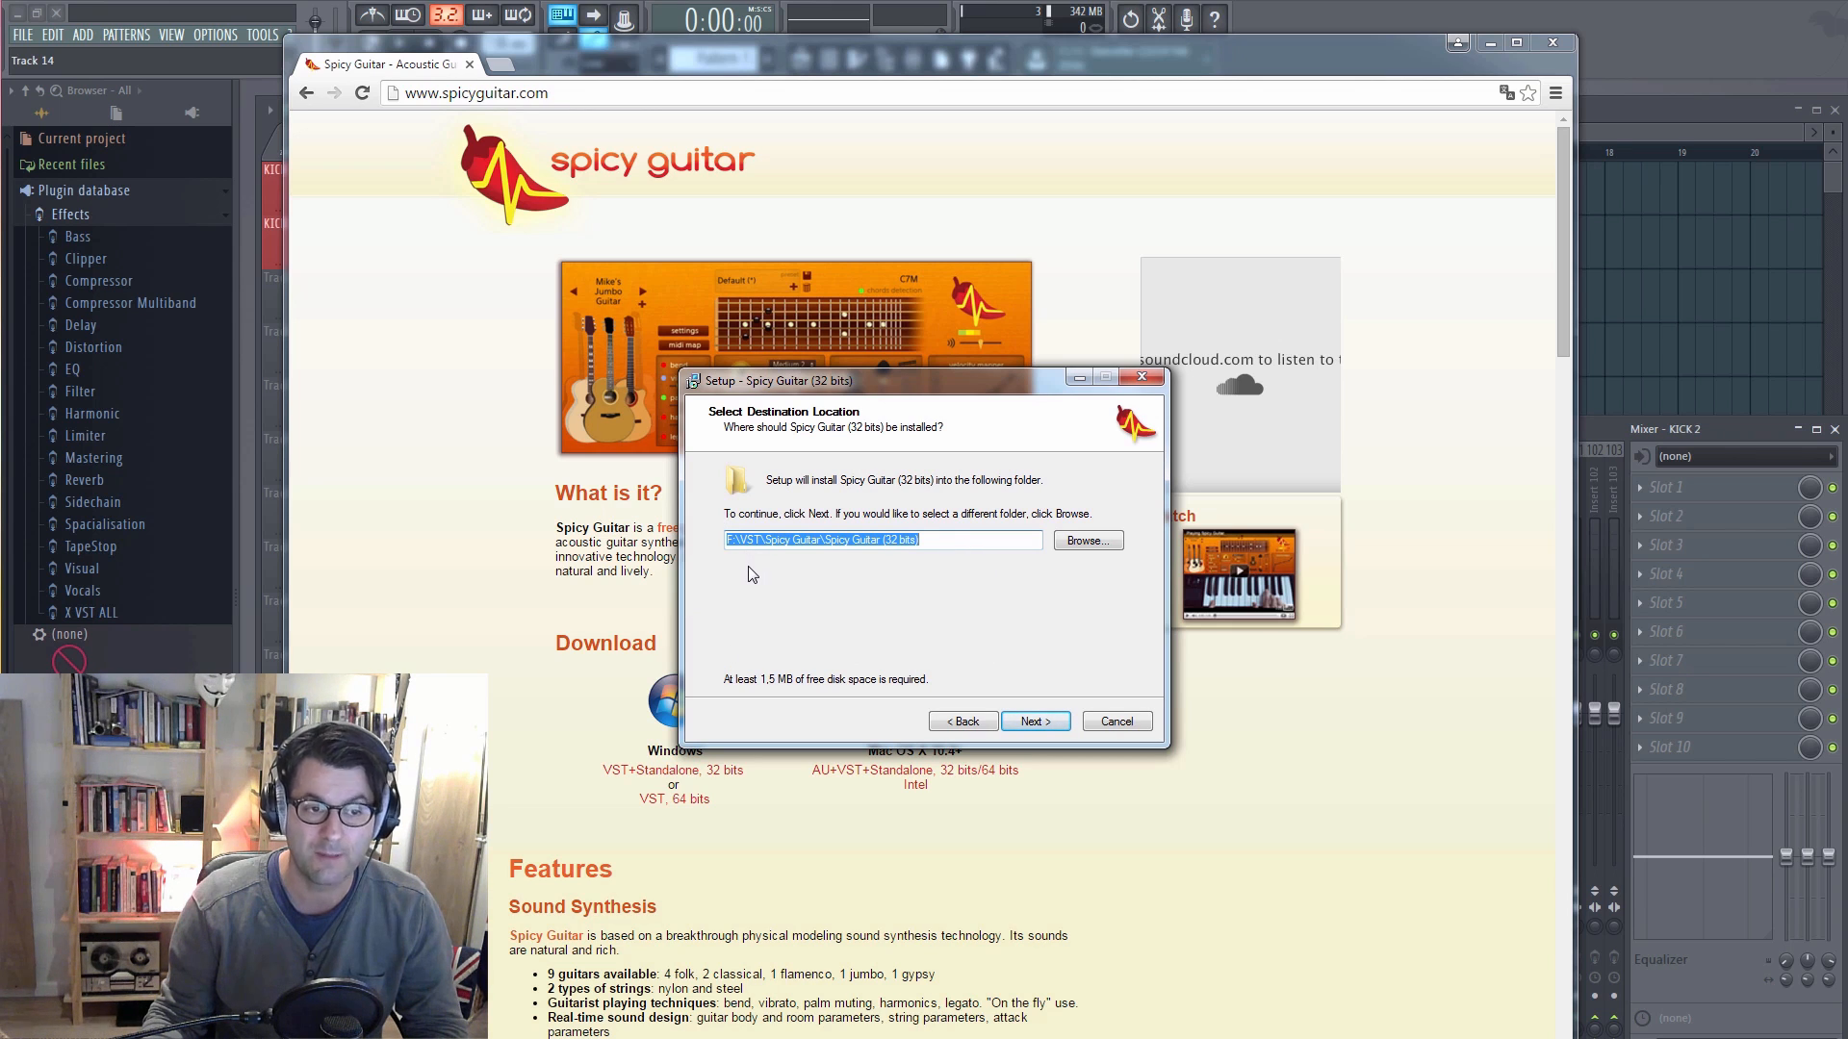
Step: Choose the Spicy Guitar folder inside VST on drive F: as the installation destination and accept the location
click(1086, 542)
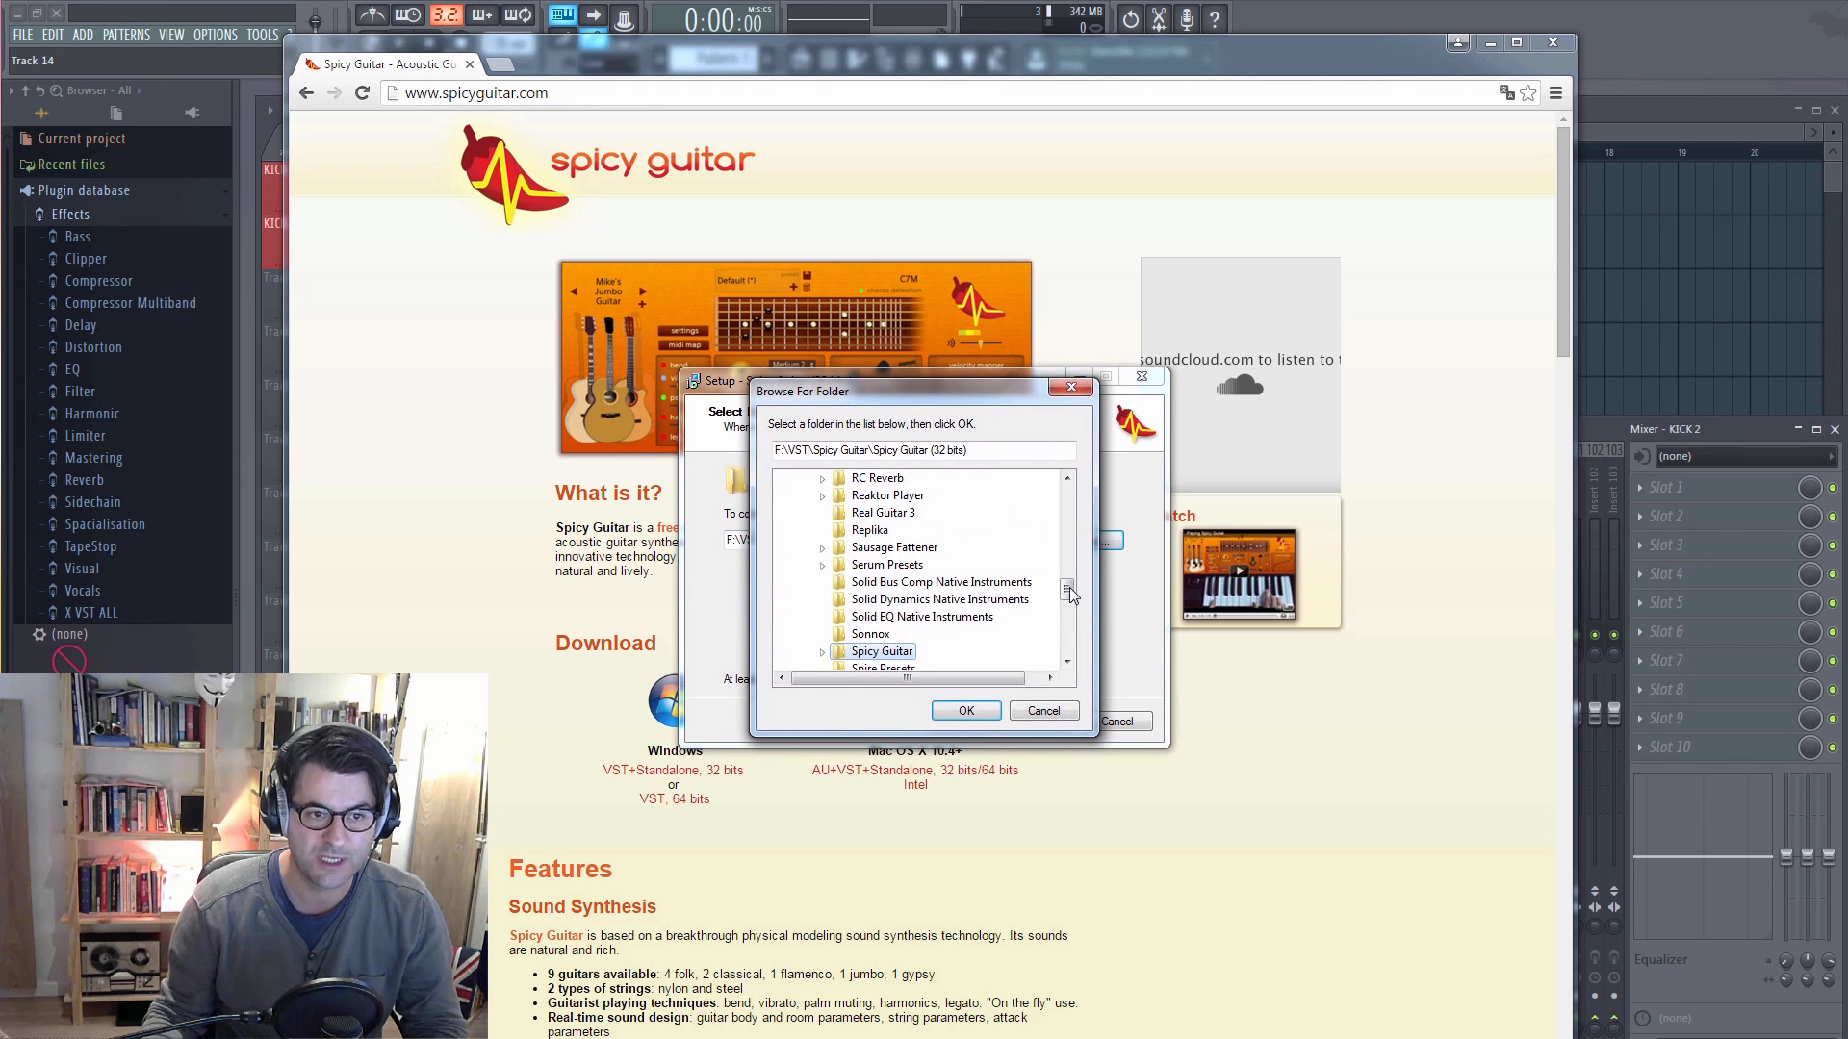
drag(1068, 593, 1066, 505)
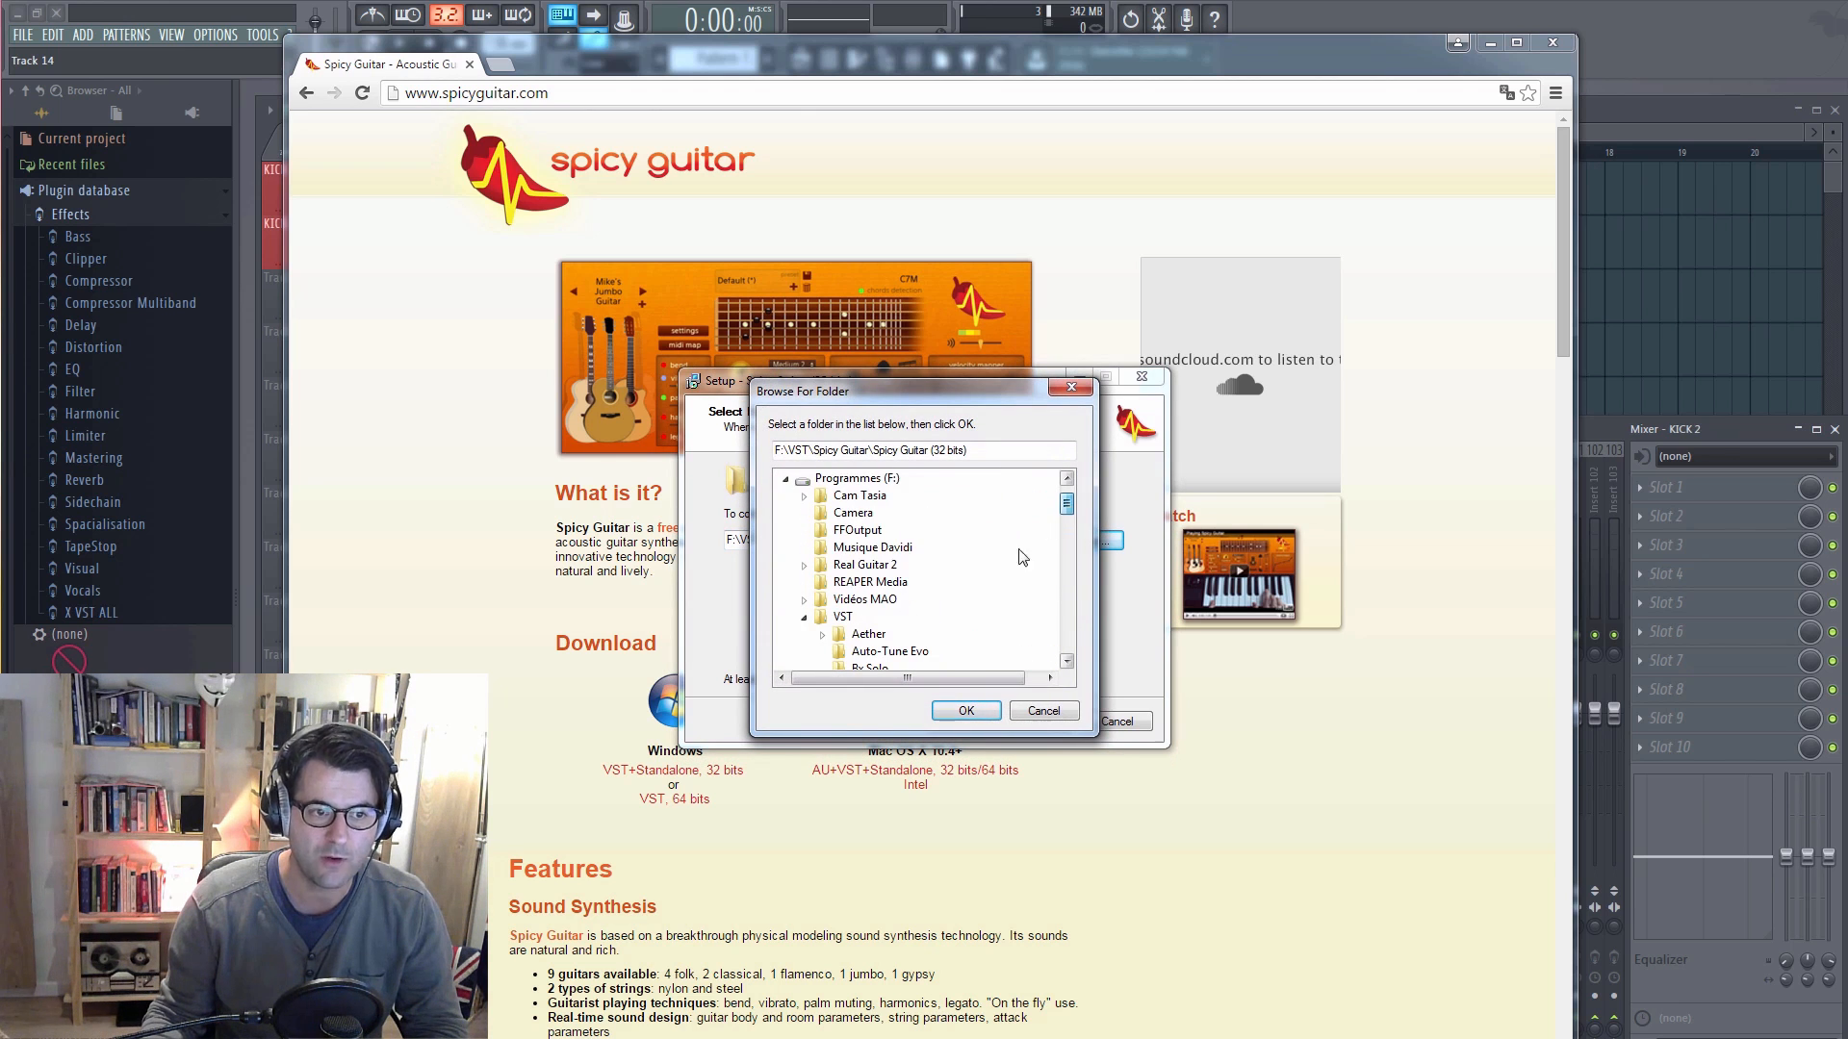
click(805, 617)
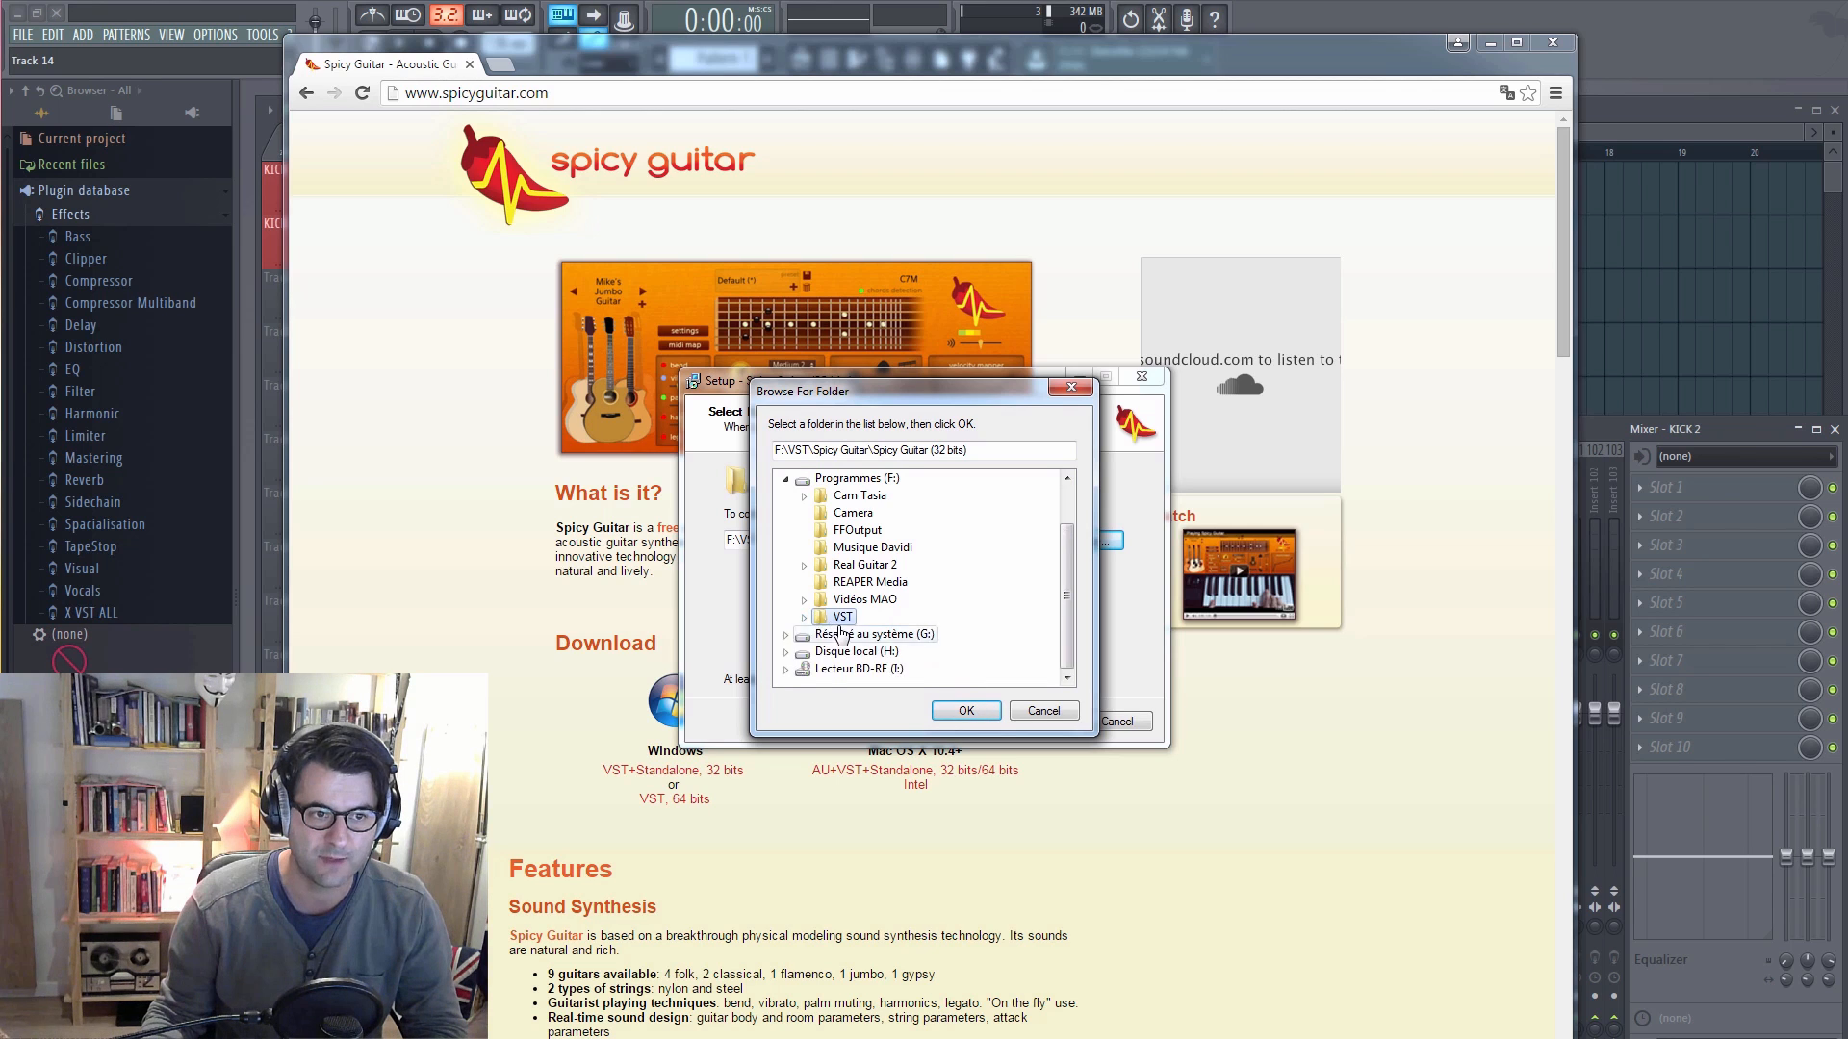
scroll(840, 635, up, 1)
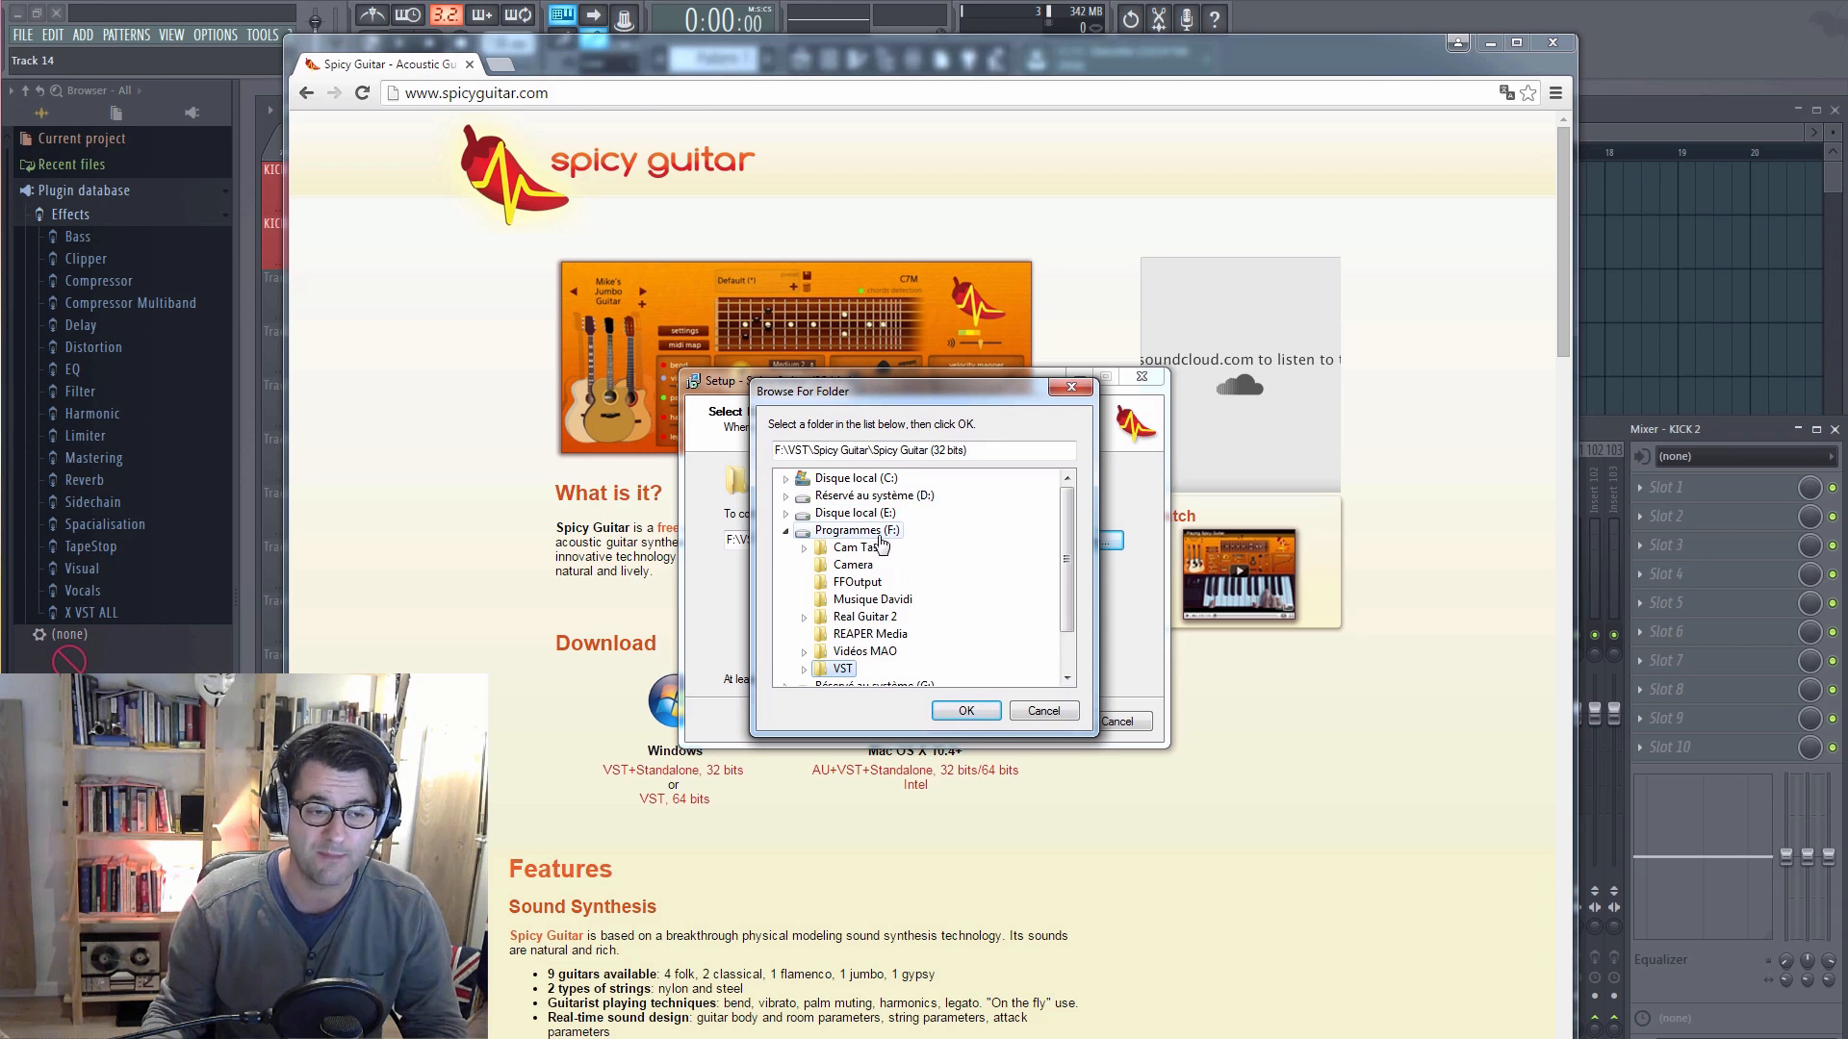
scroll(874, 550, down, 1)
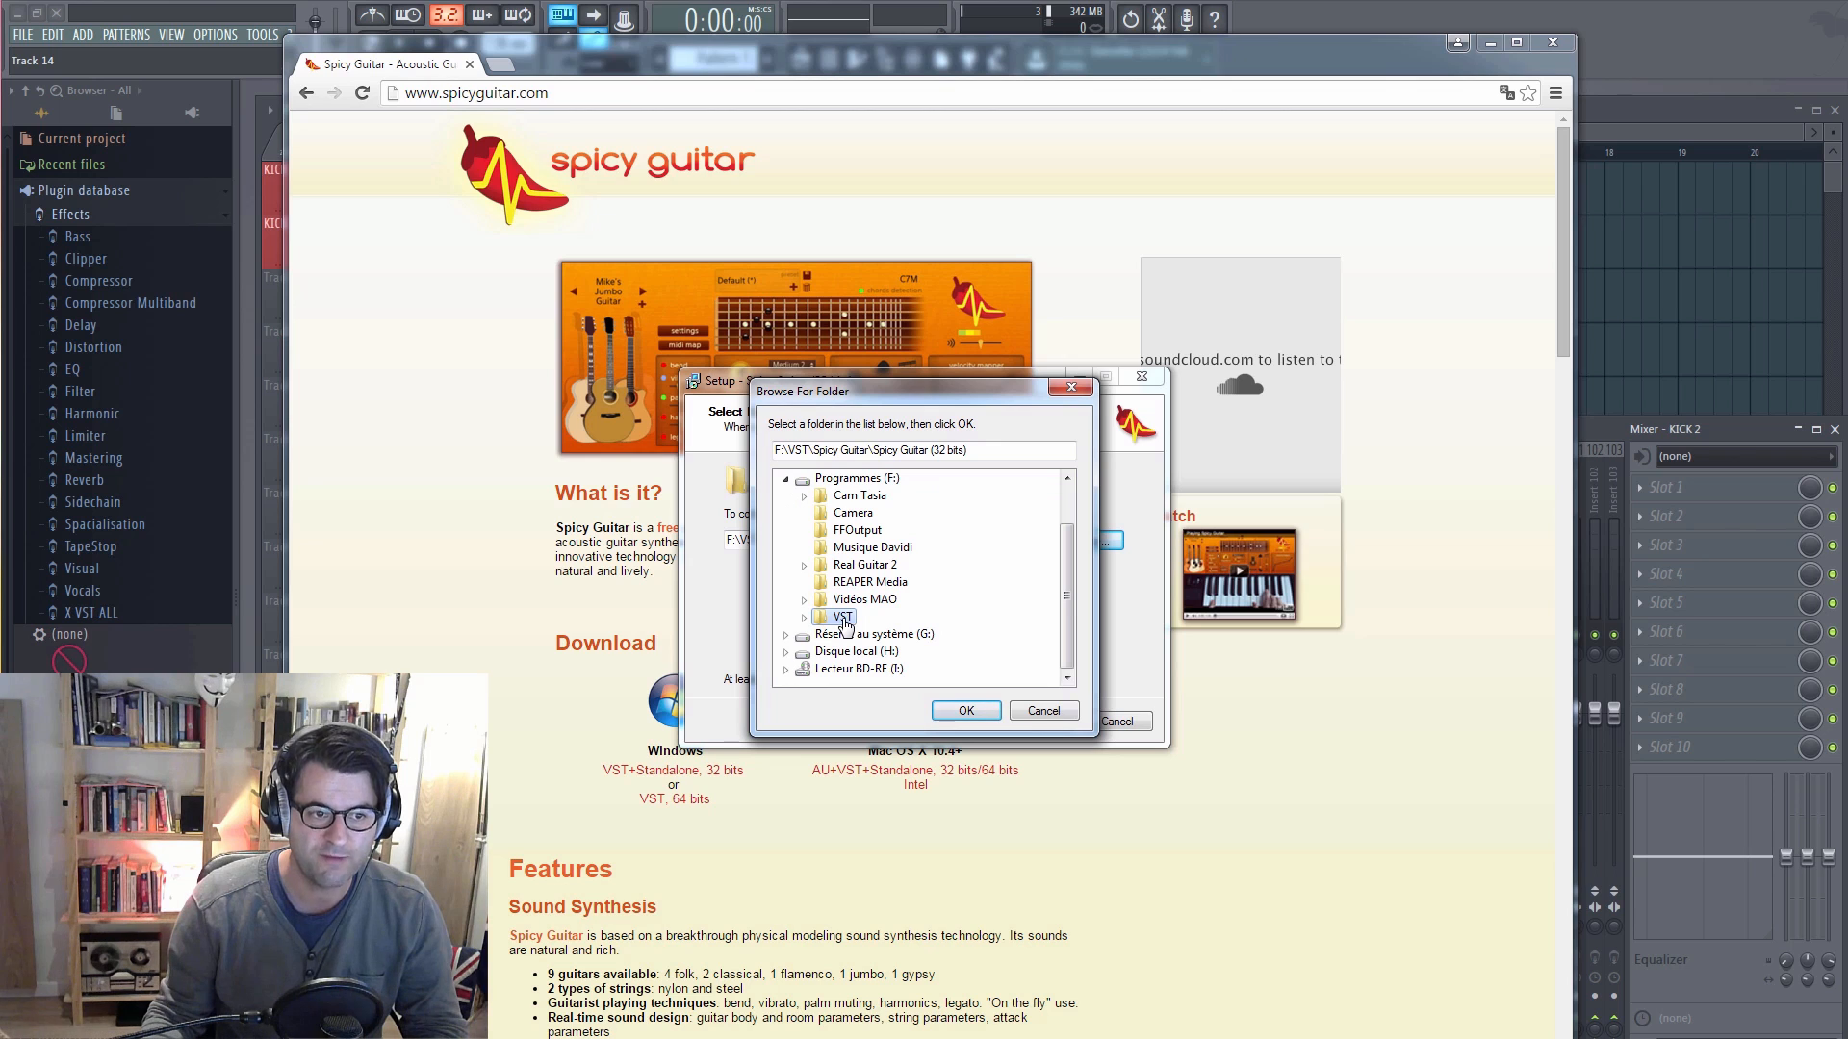
click(805, 618)
scroll(839, 620, down, 2)
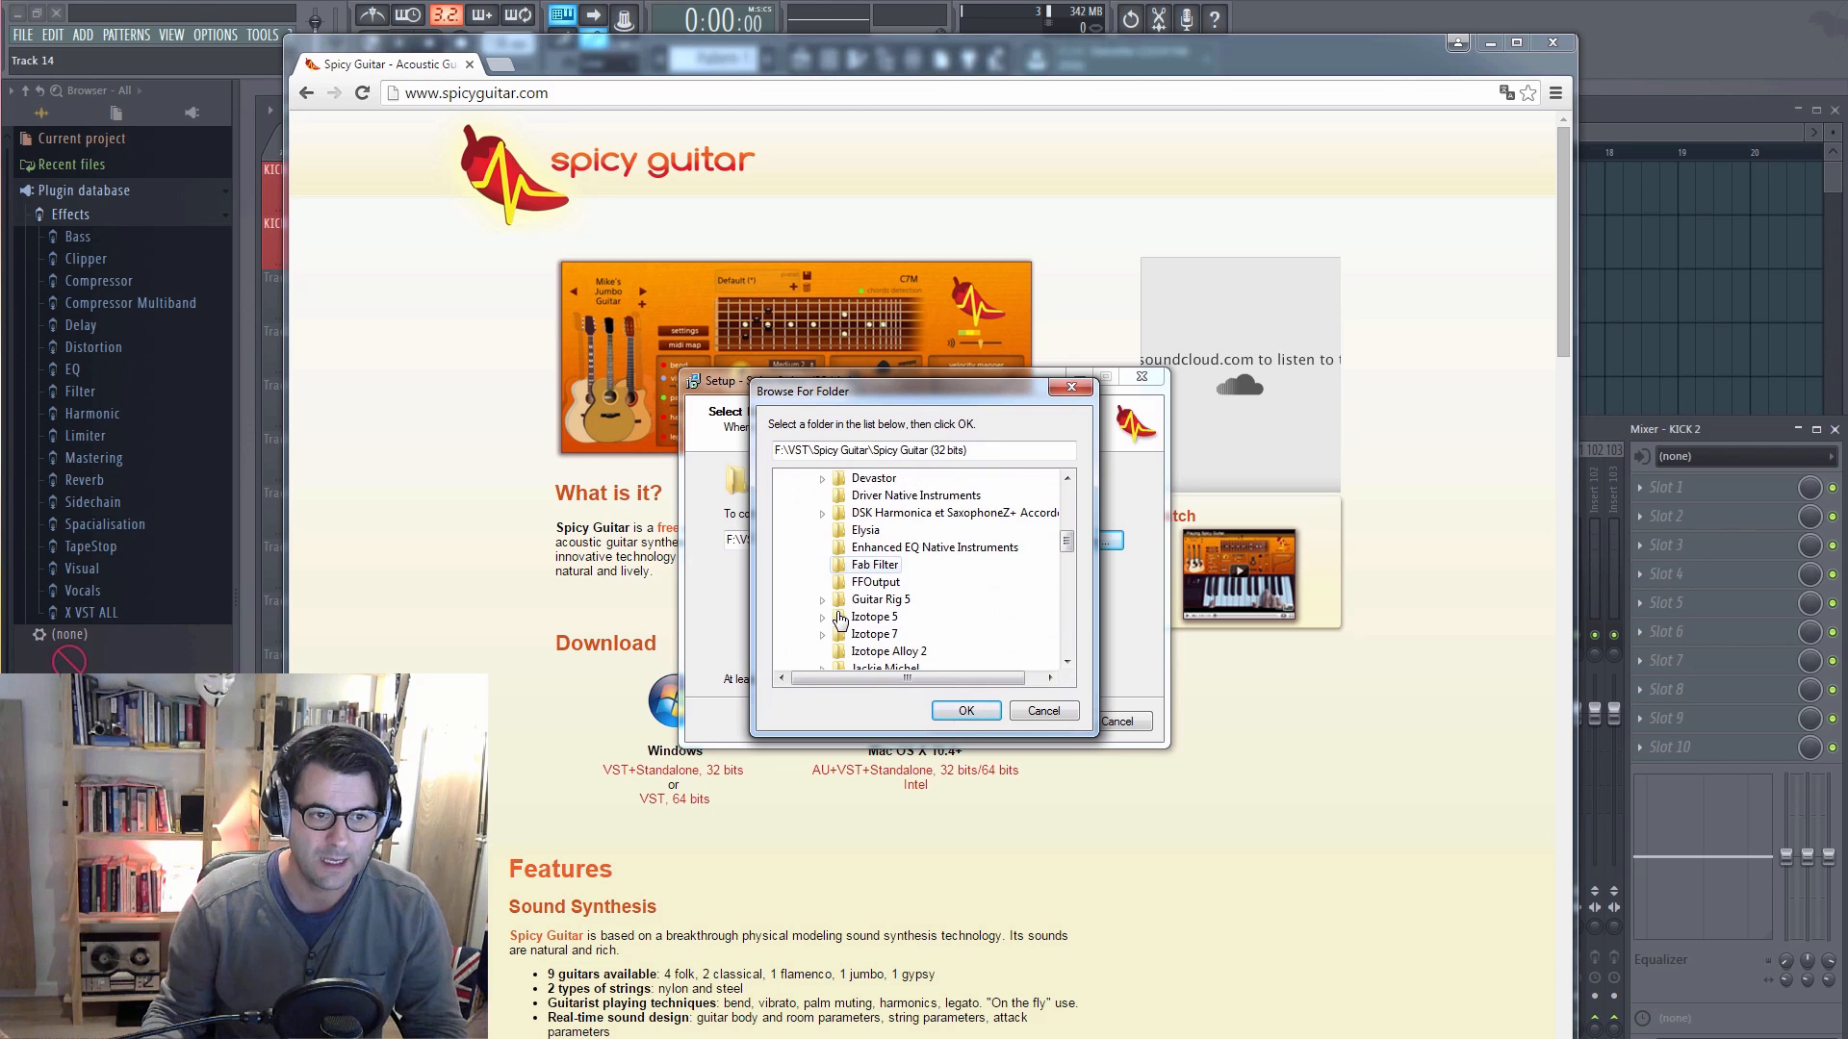
scroll(839, 621, down, 6)
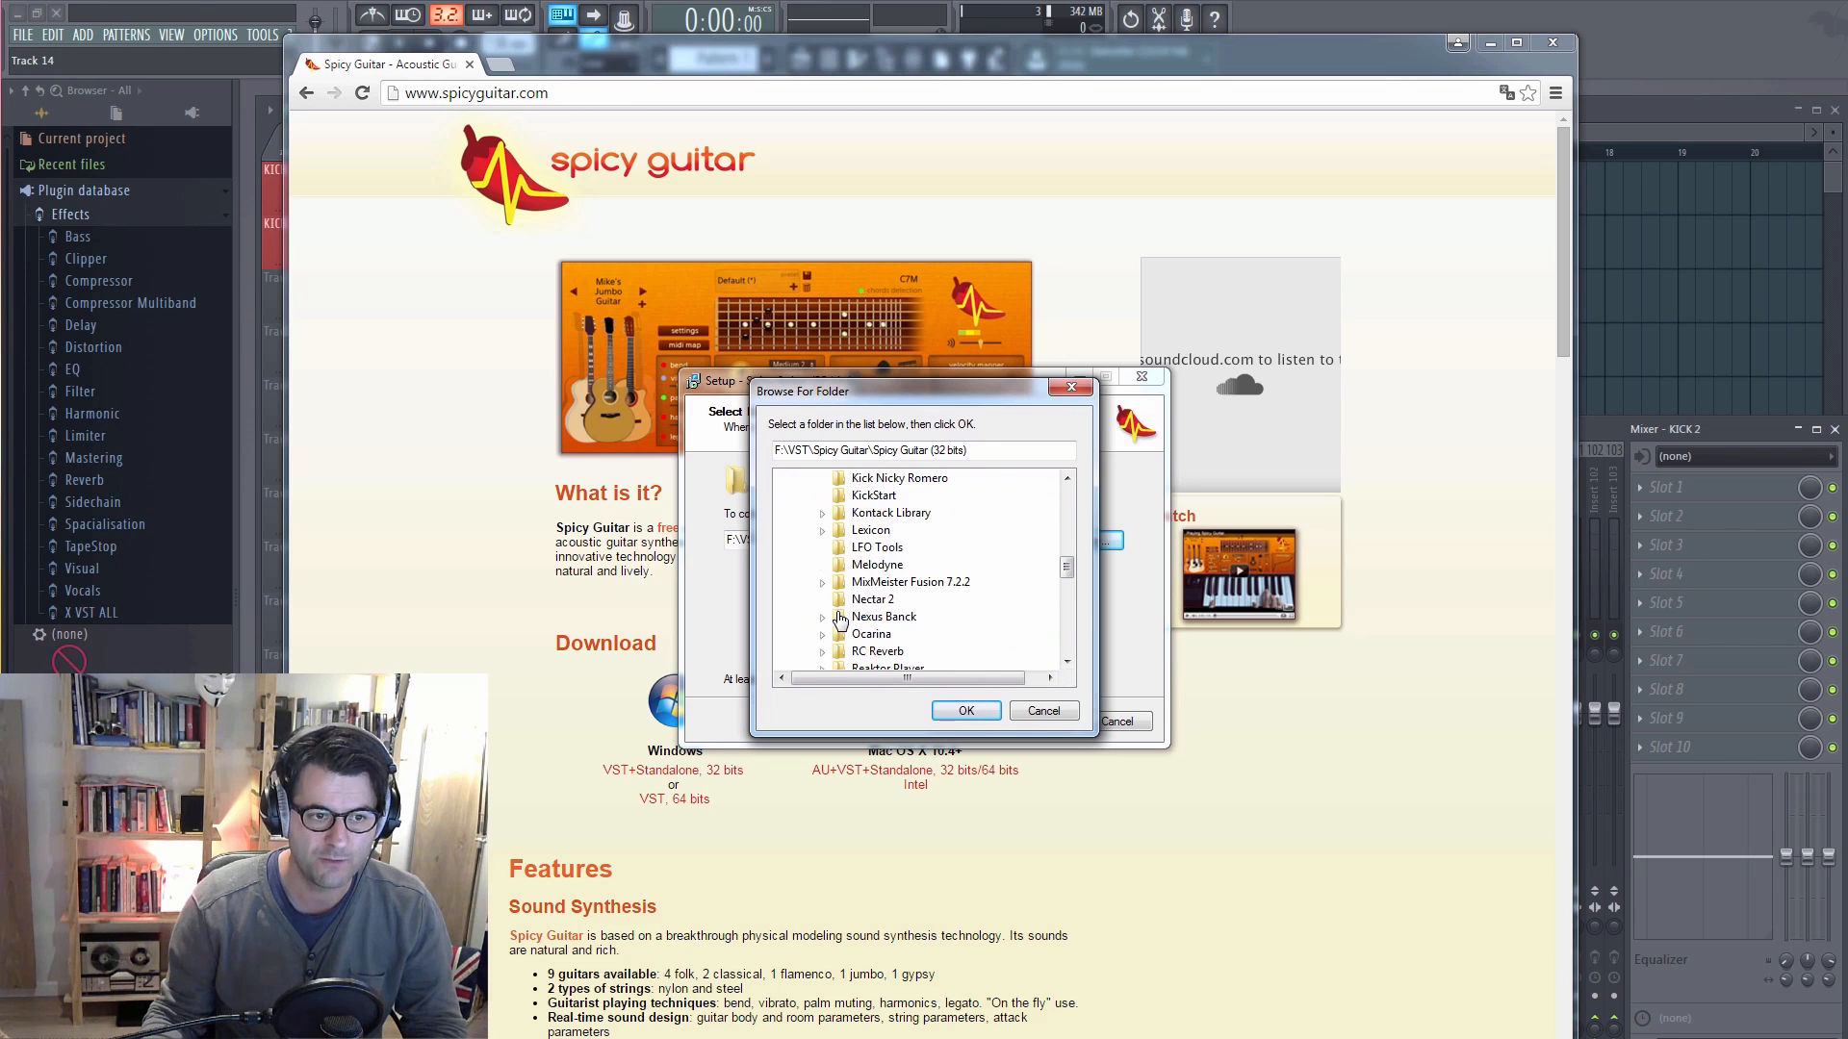
scroll(839, 618, down, 2)
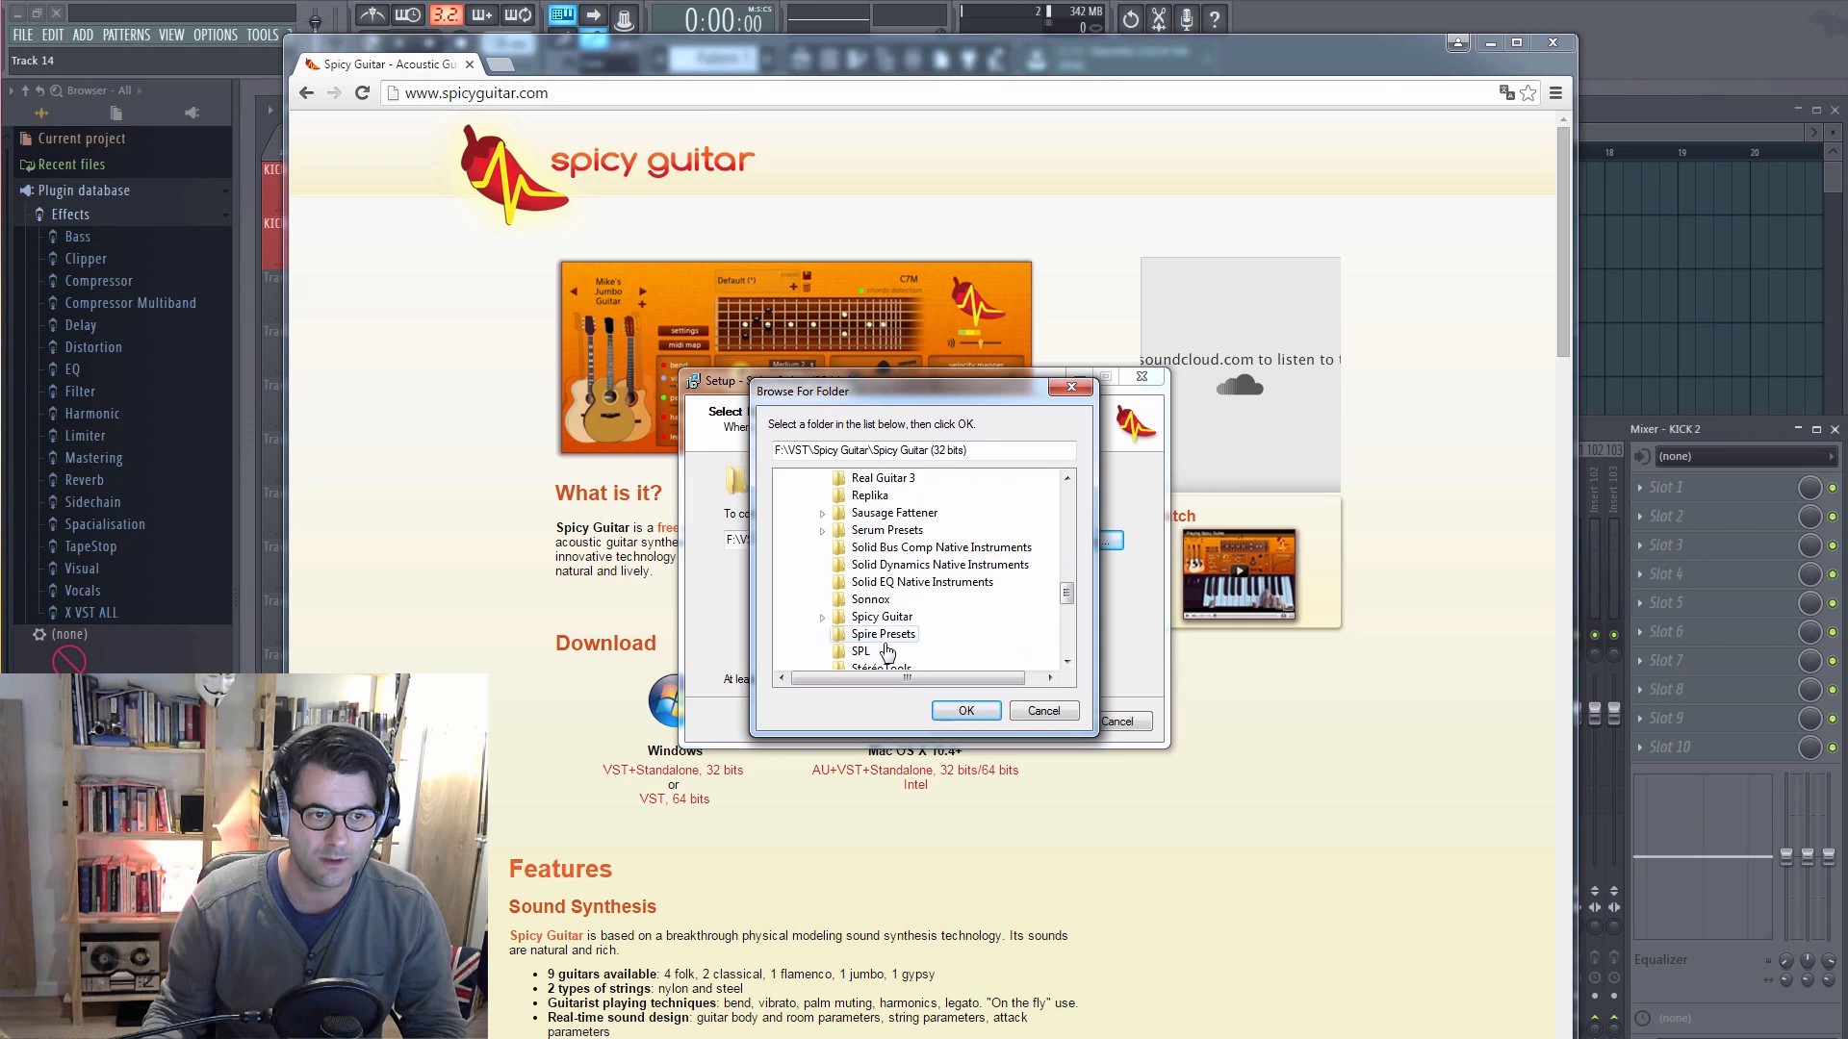
click(899, 616)
scroll(906, 591, down, 1)
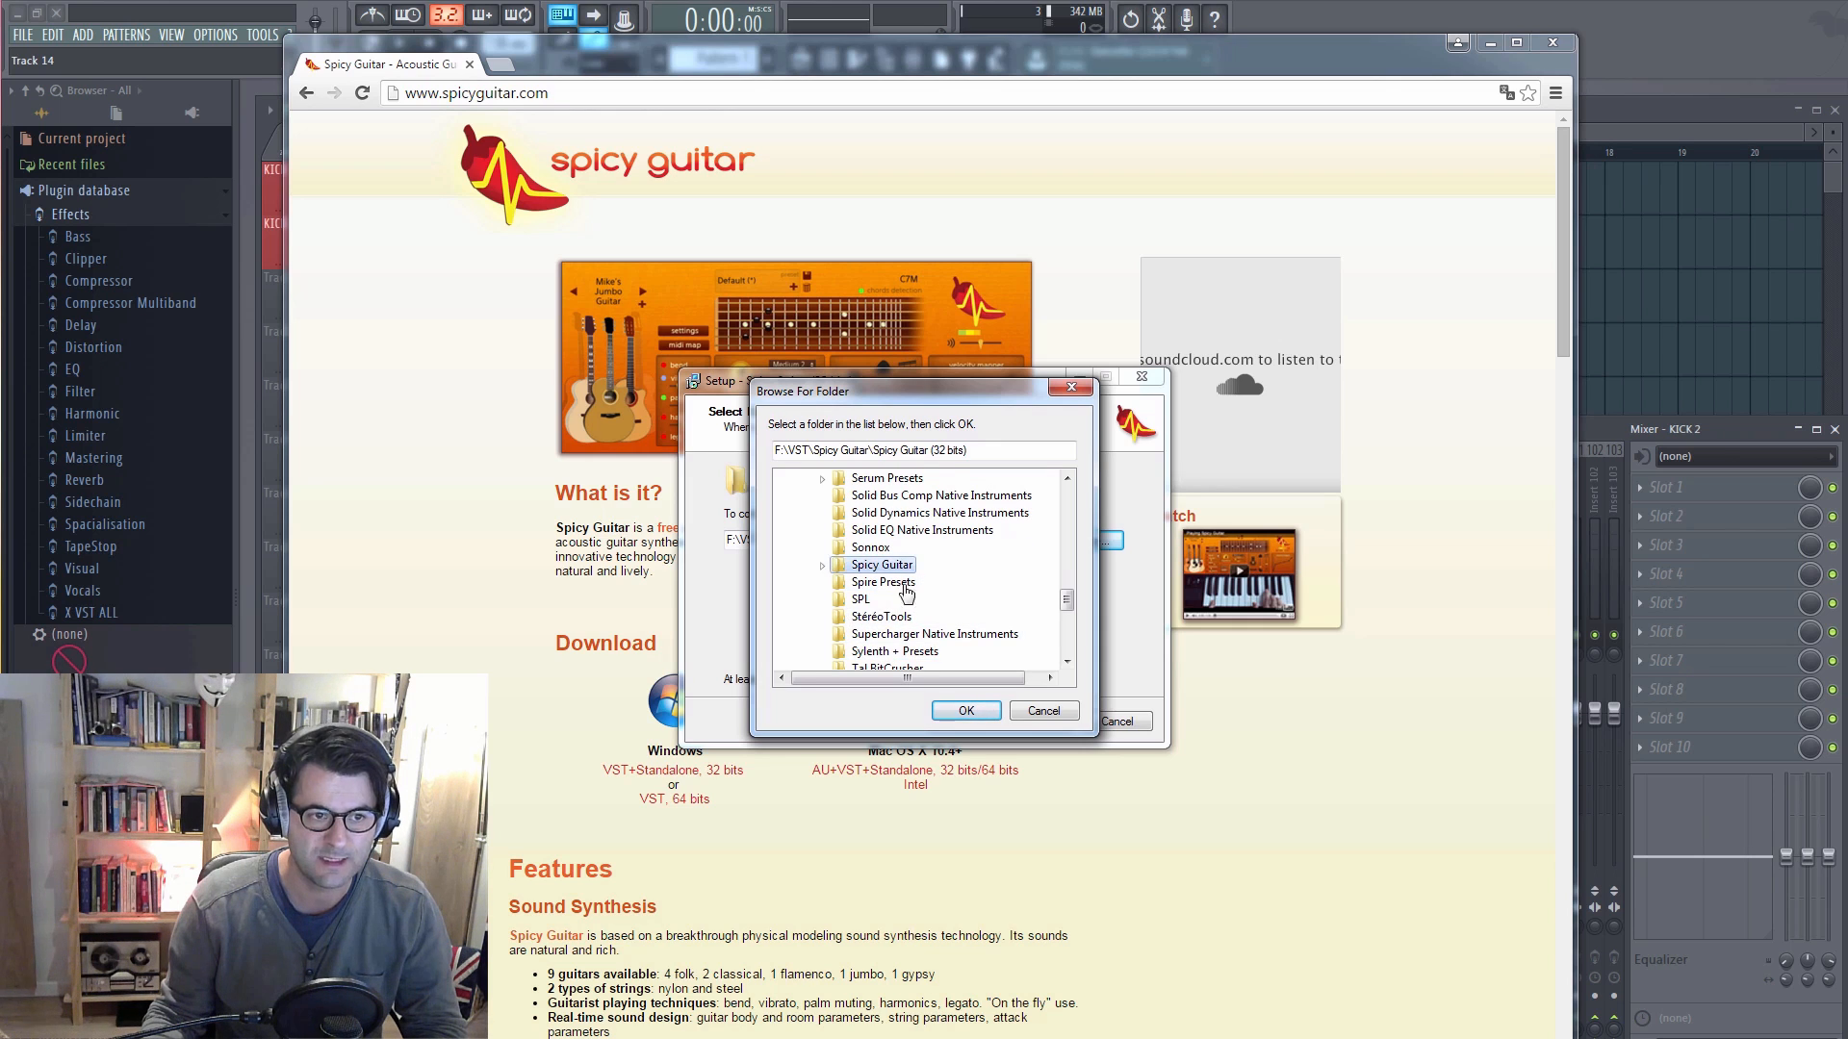
click(962, 712)
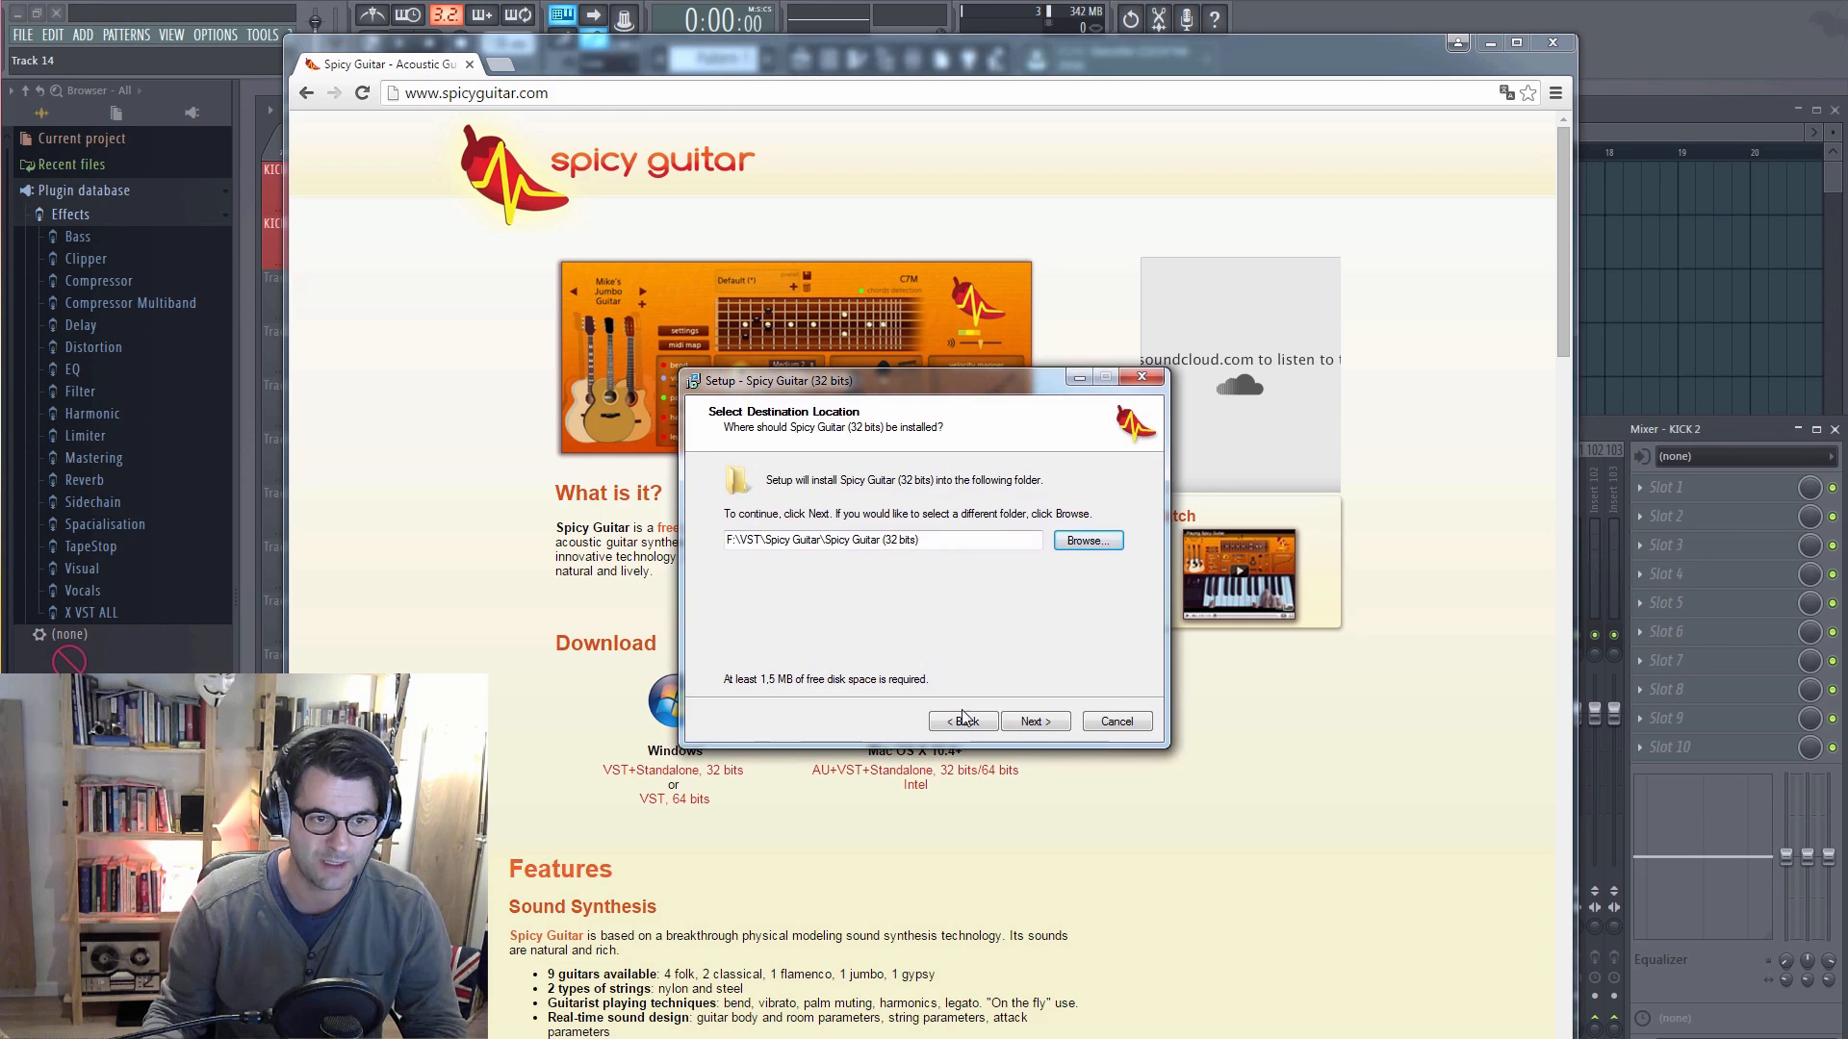
click(1032, 724)
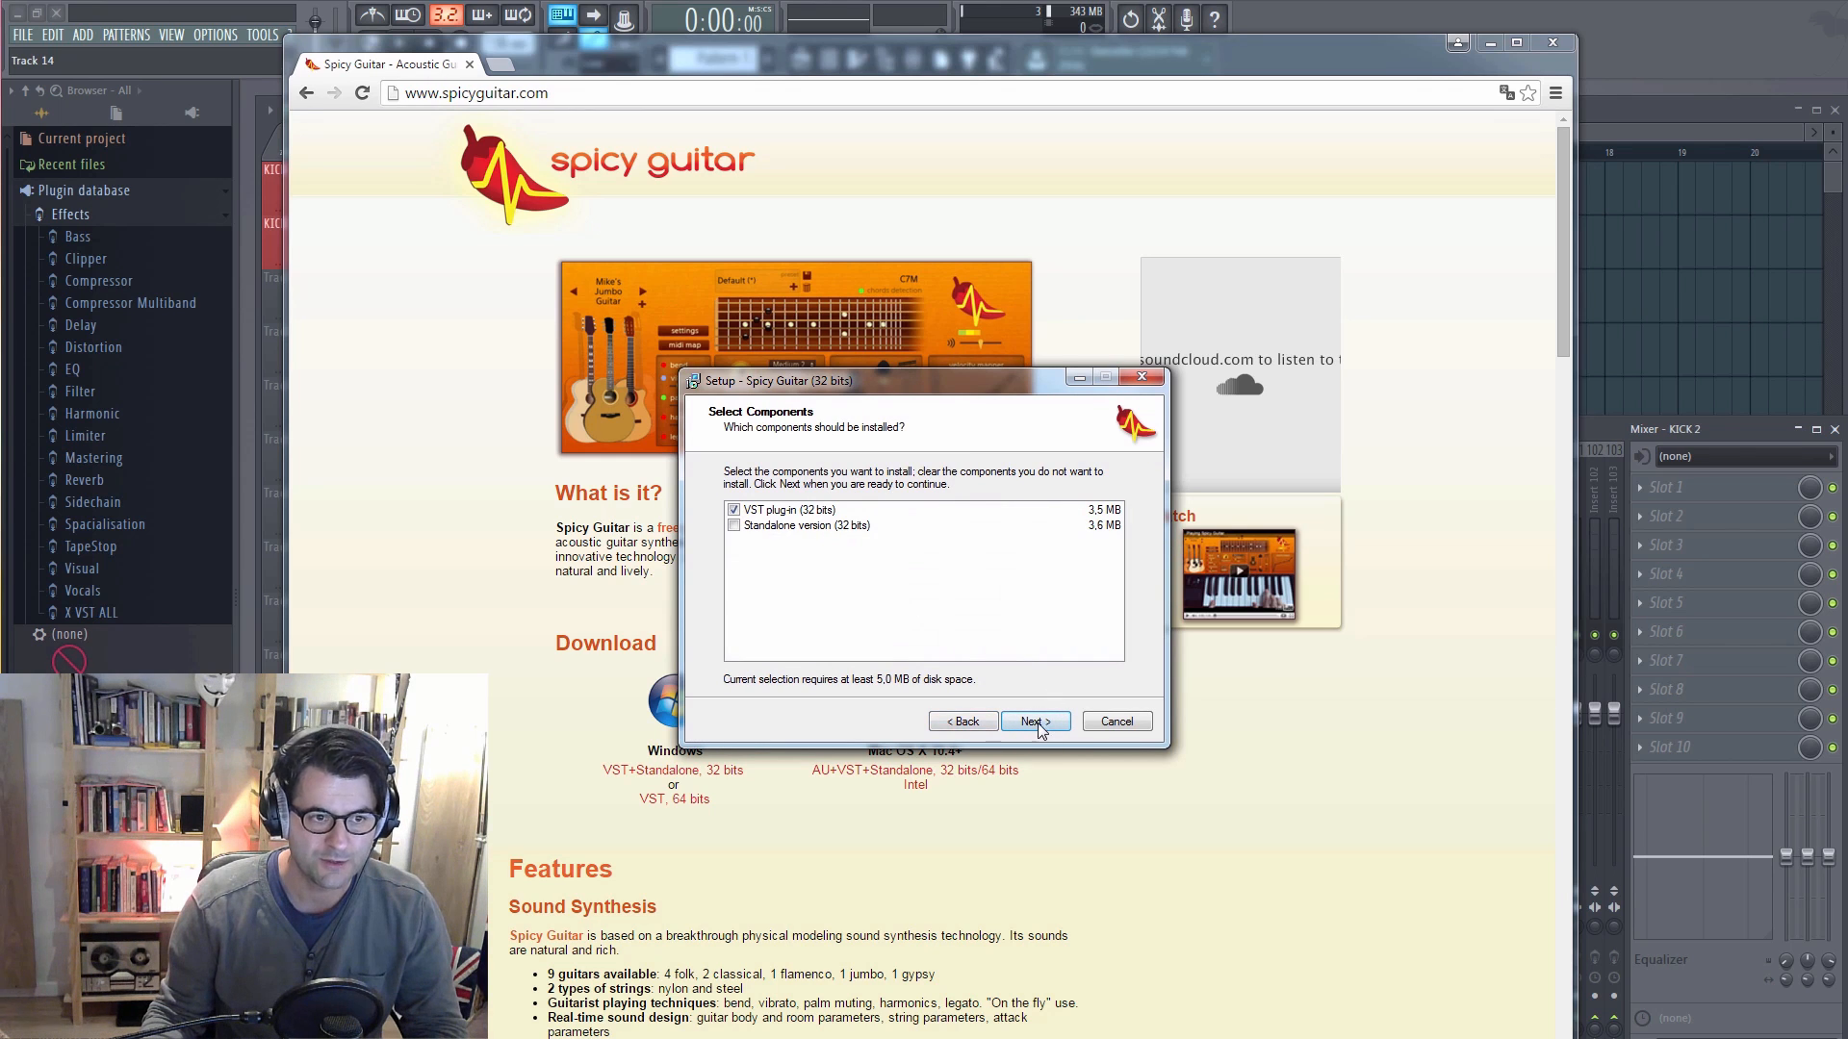
Step: Accept the VST plug-in (32 bits) component and choose to select another location for the VST directory
click(1035, 721)
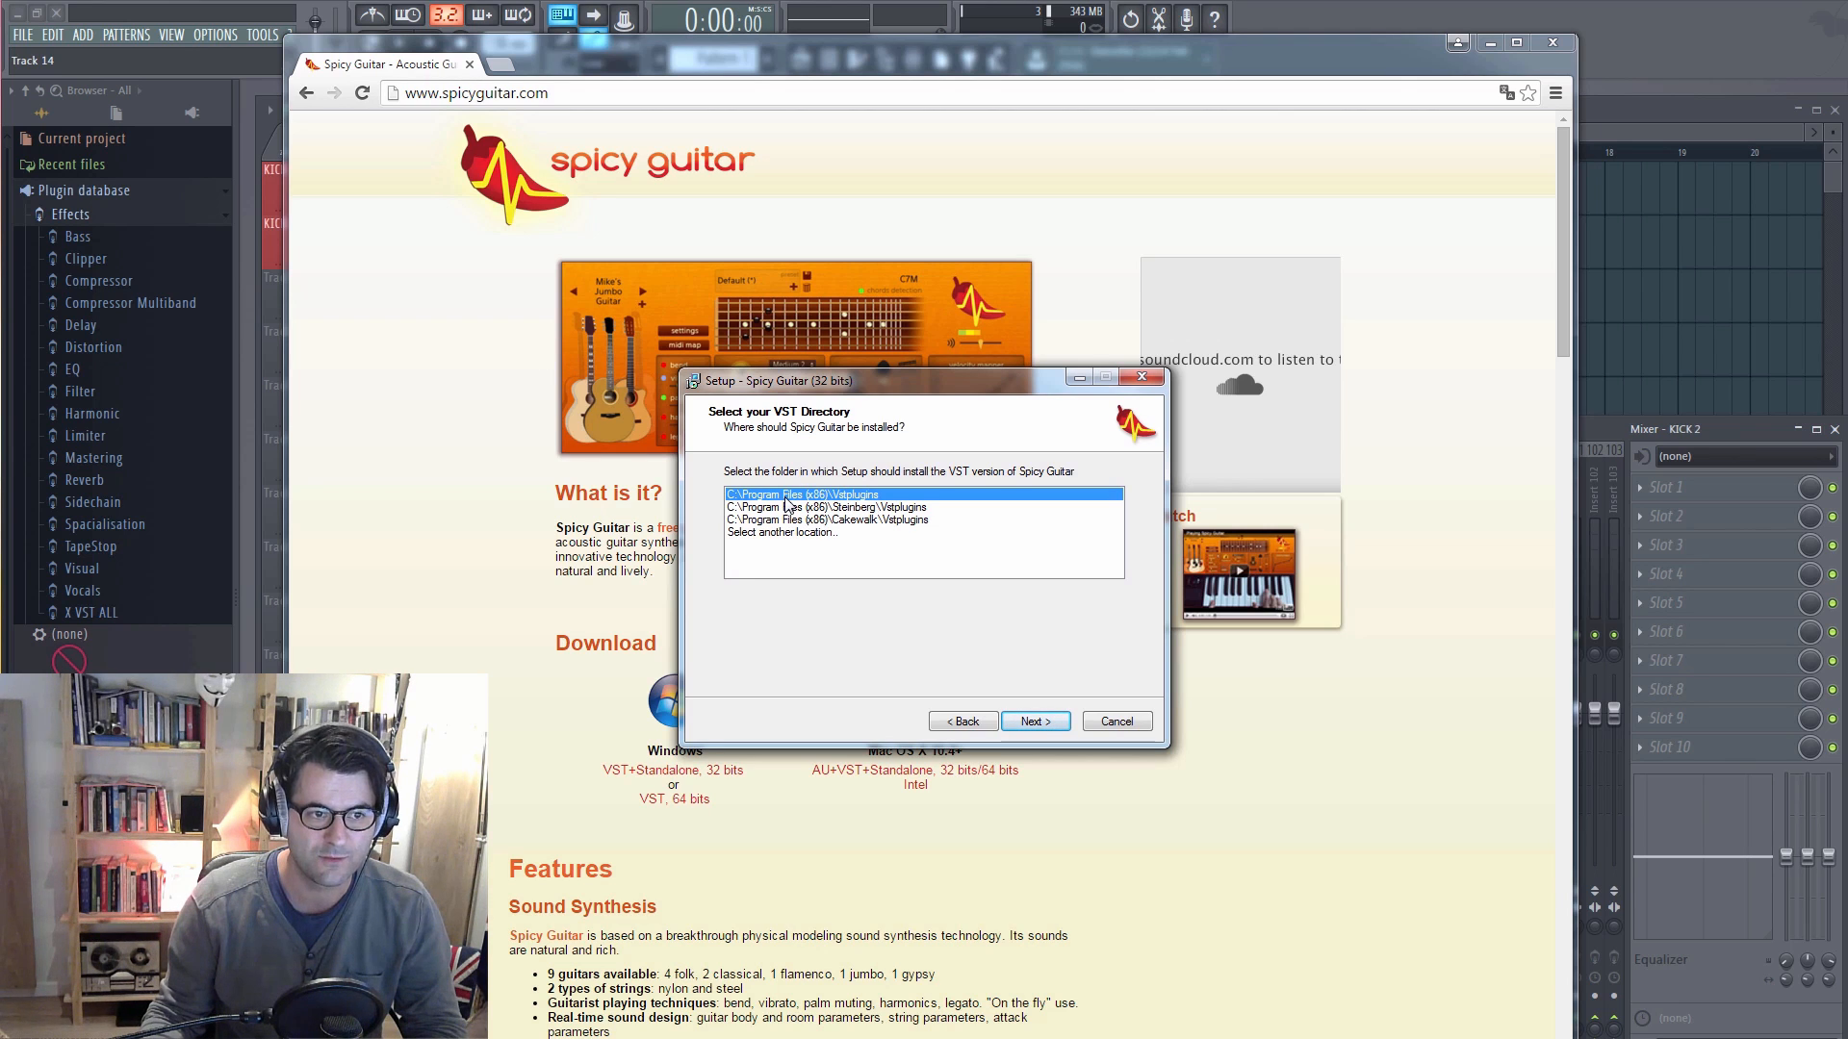
click(808, 534)
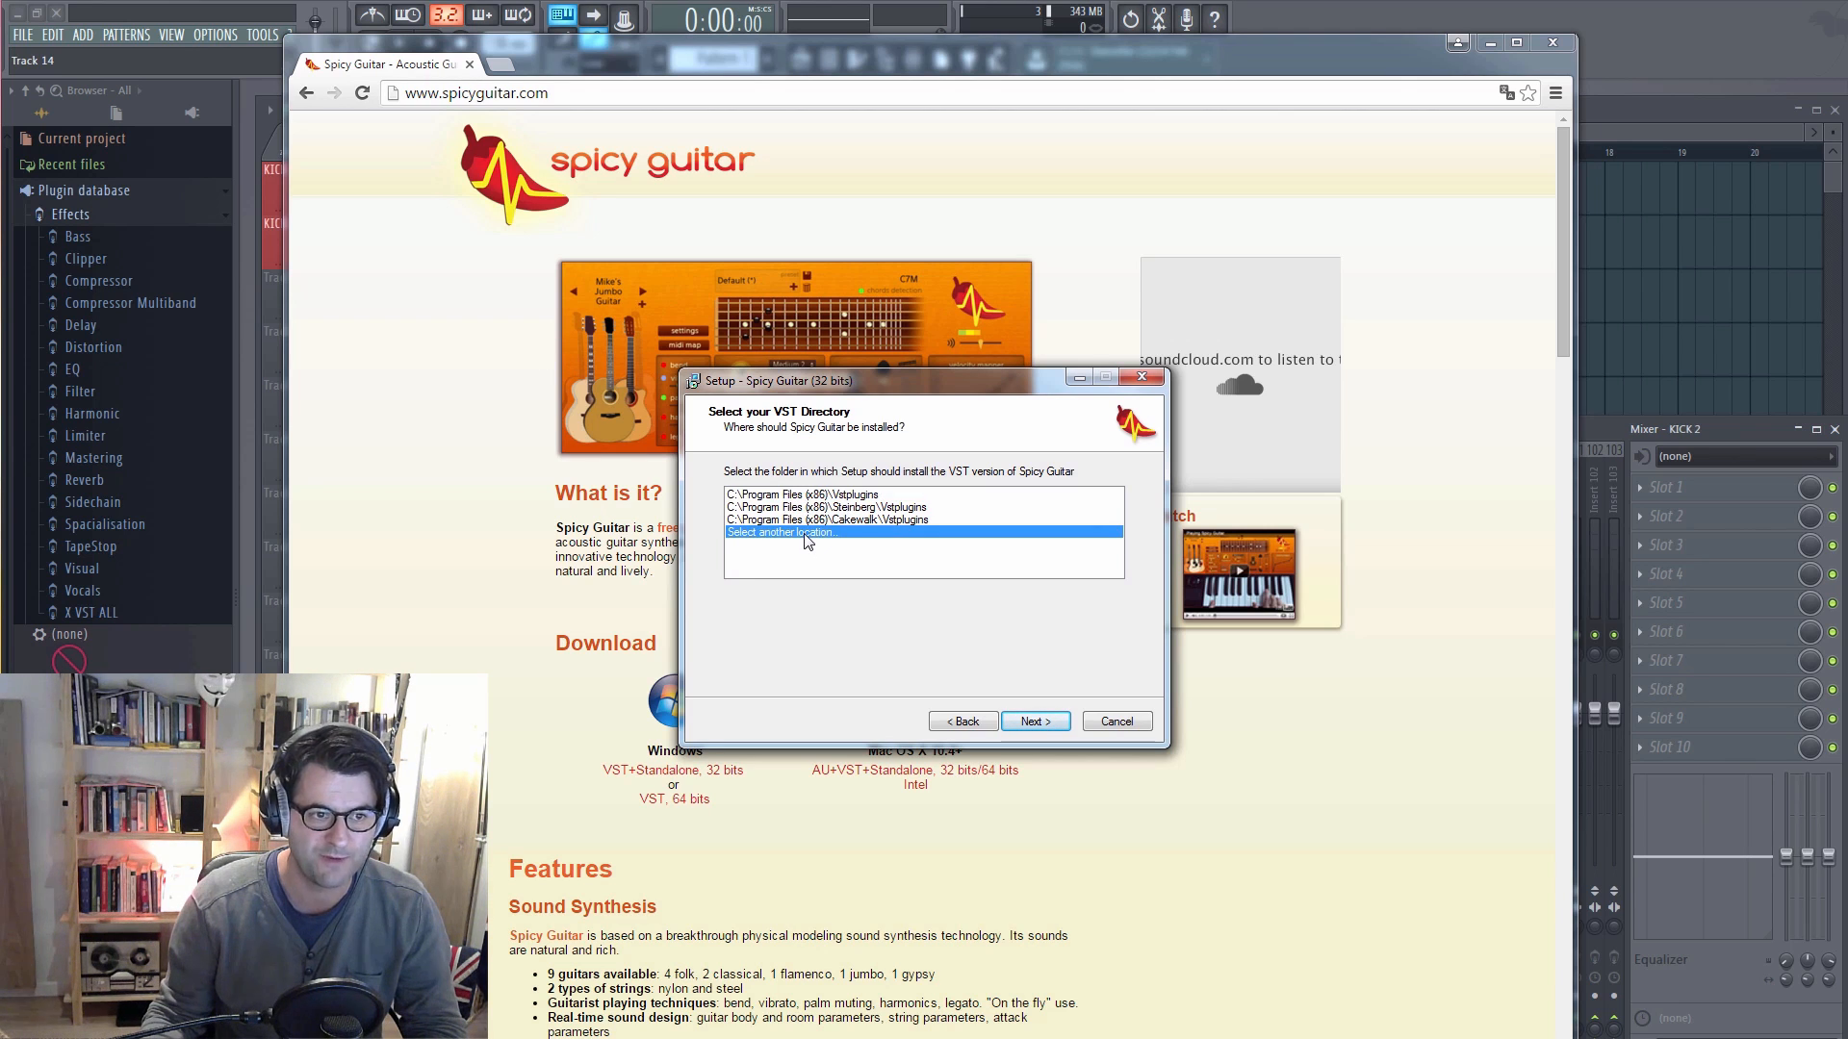
click(1032, 722)
Step: Set the custom VST directory to F:\VST\Spicy Guitar by browsing to that folder
click(1081, 510)
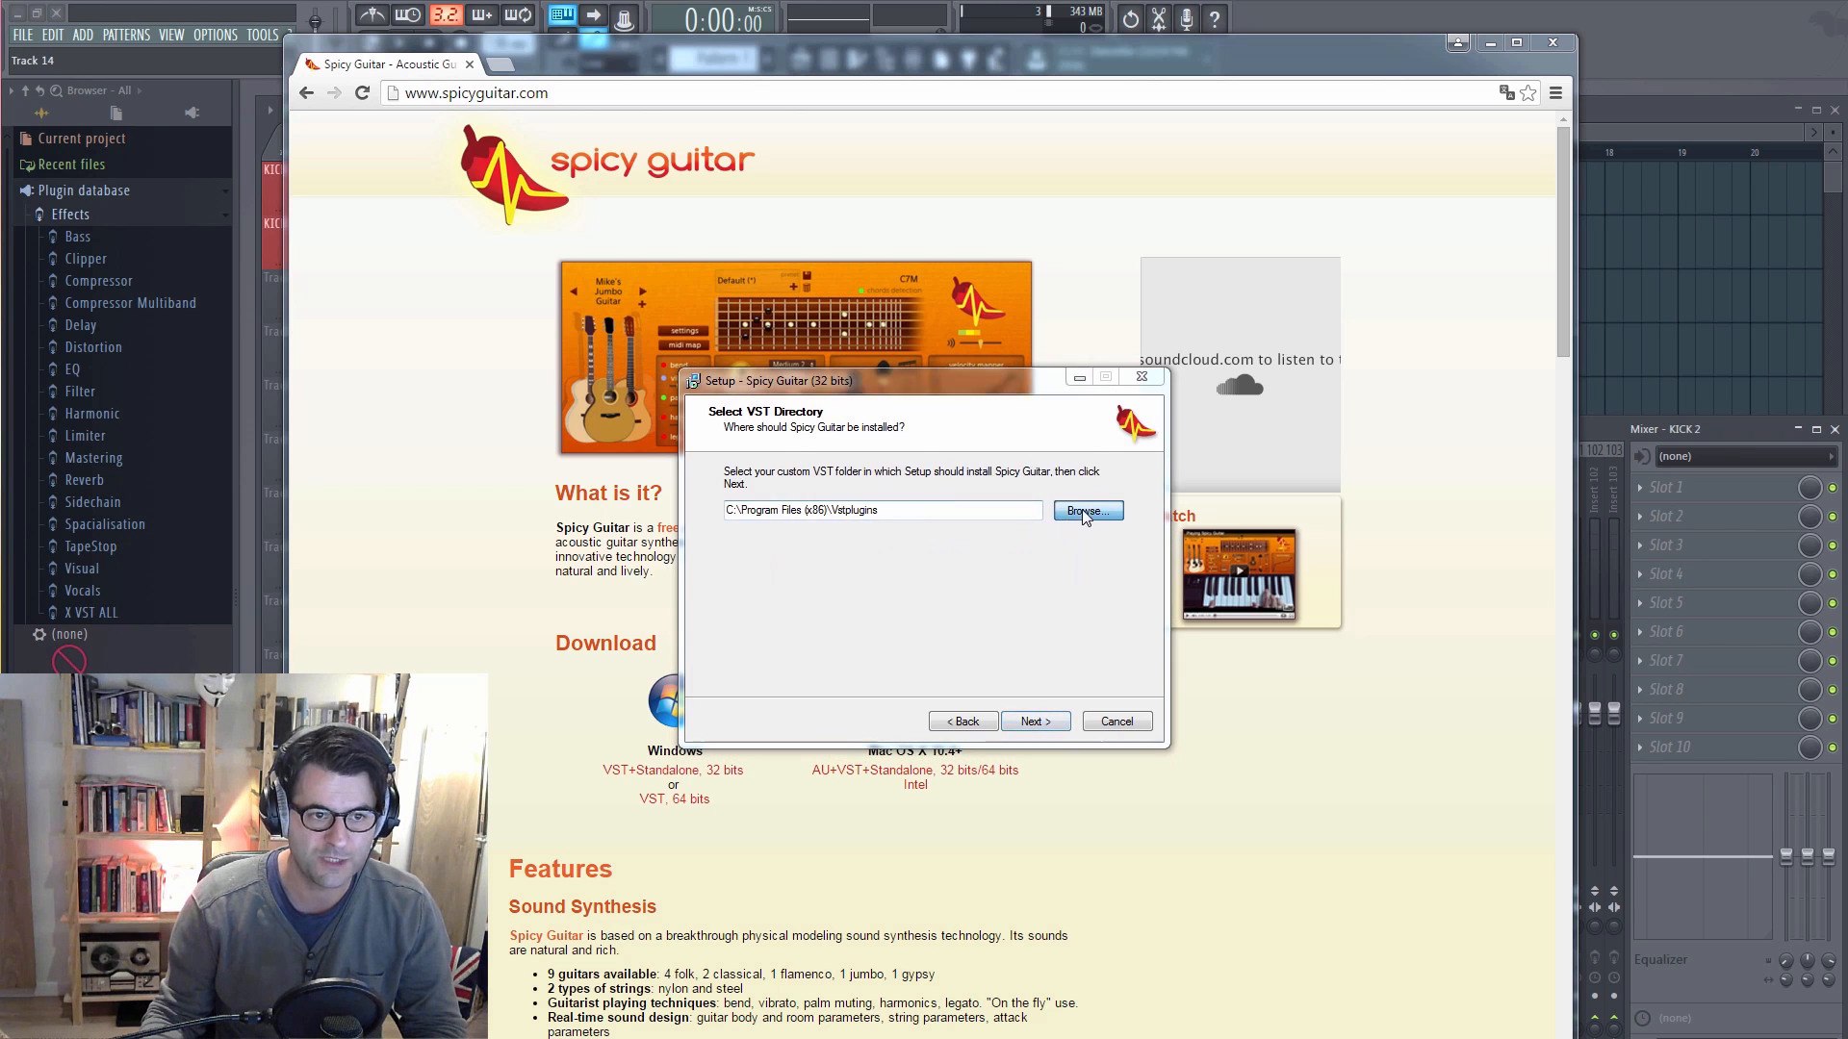
drag(1066, 589, 1064, 481)
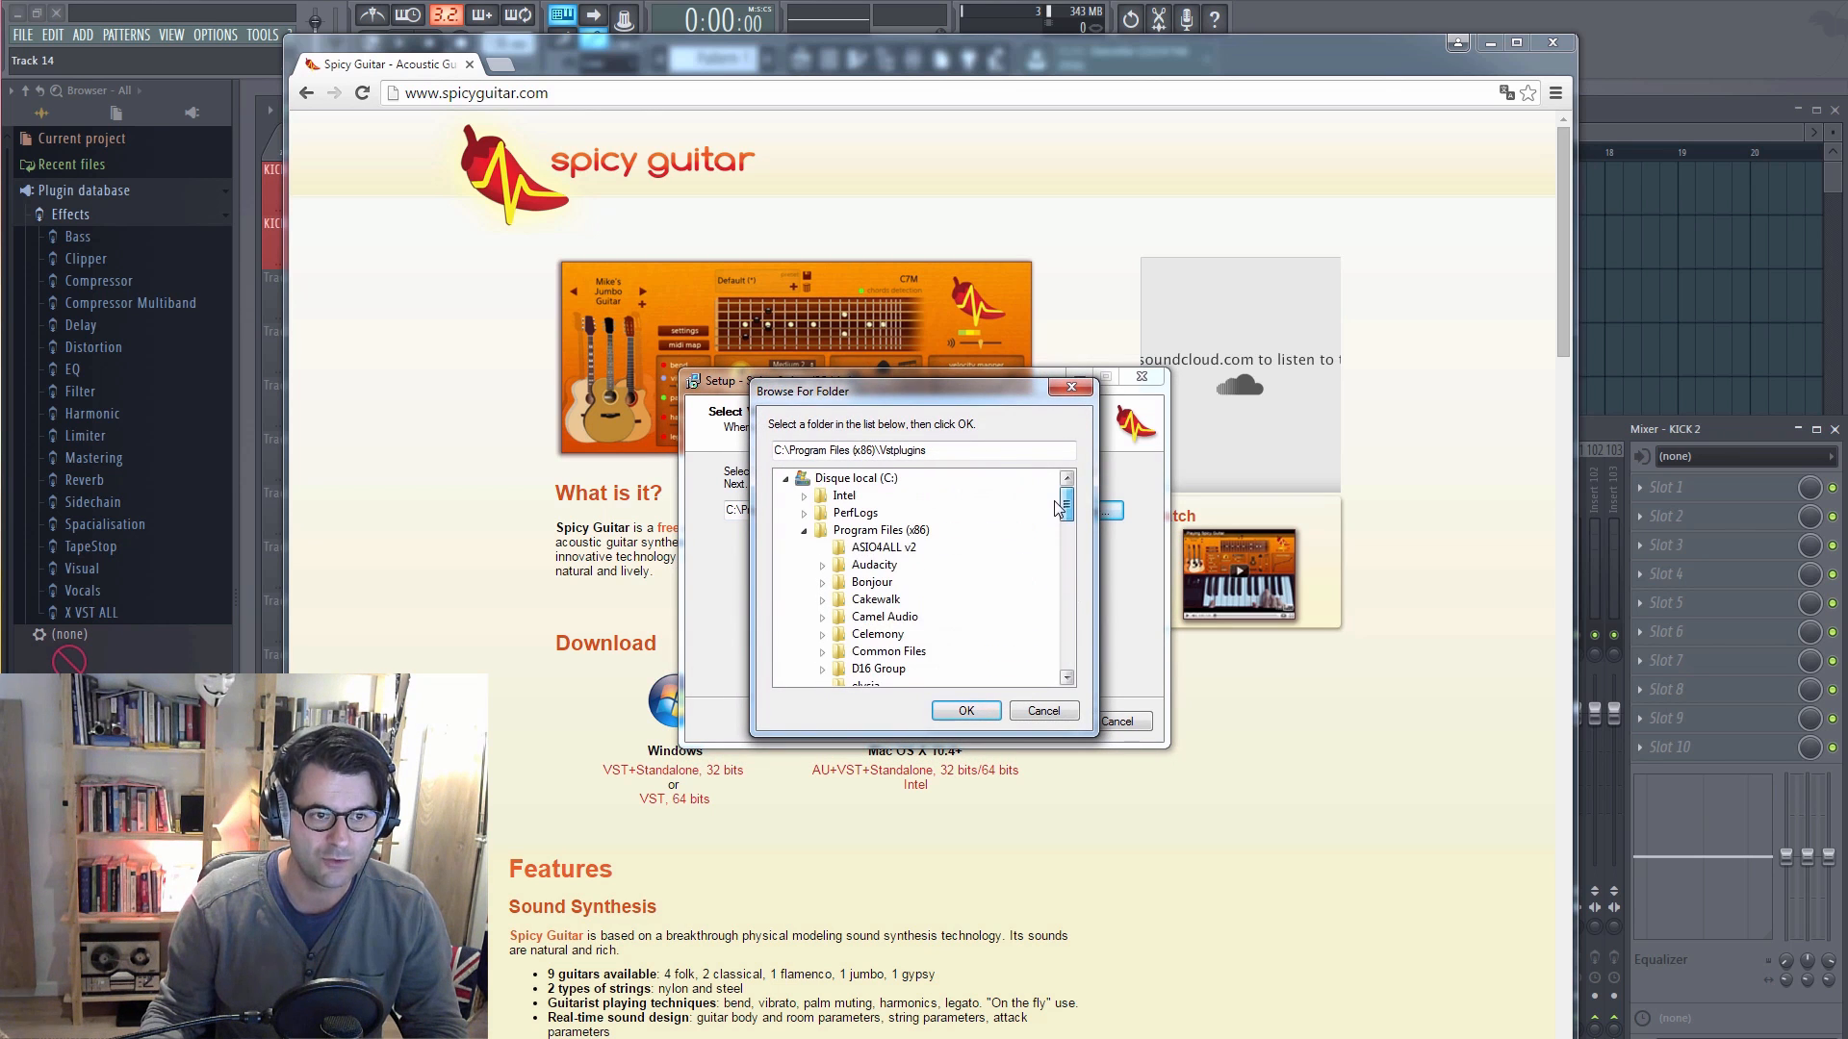
click(805, 531)
click(878, 648)
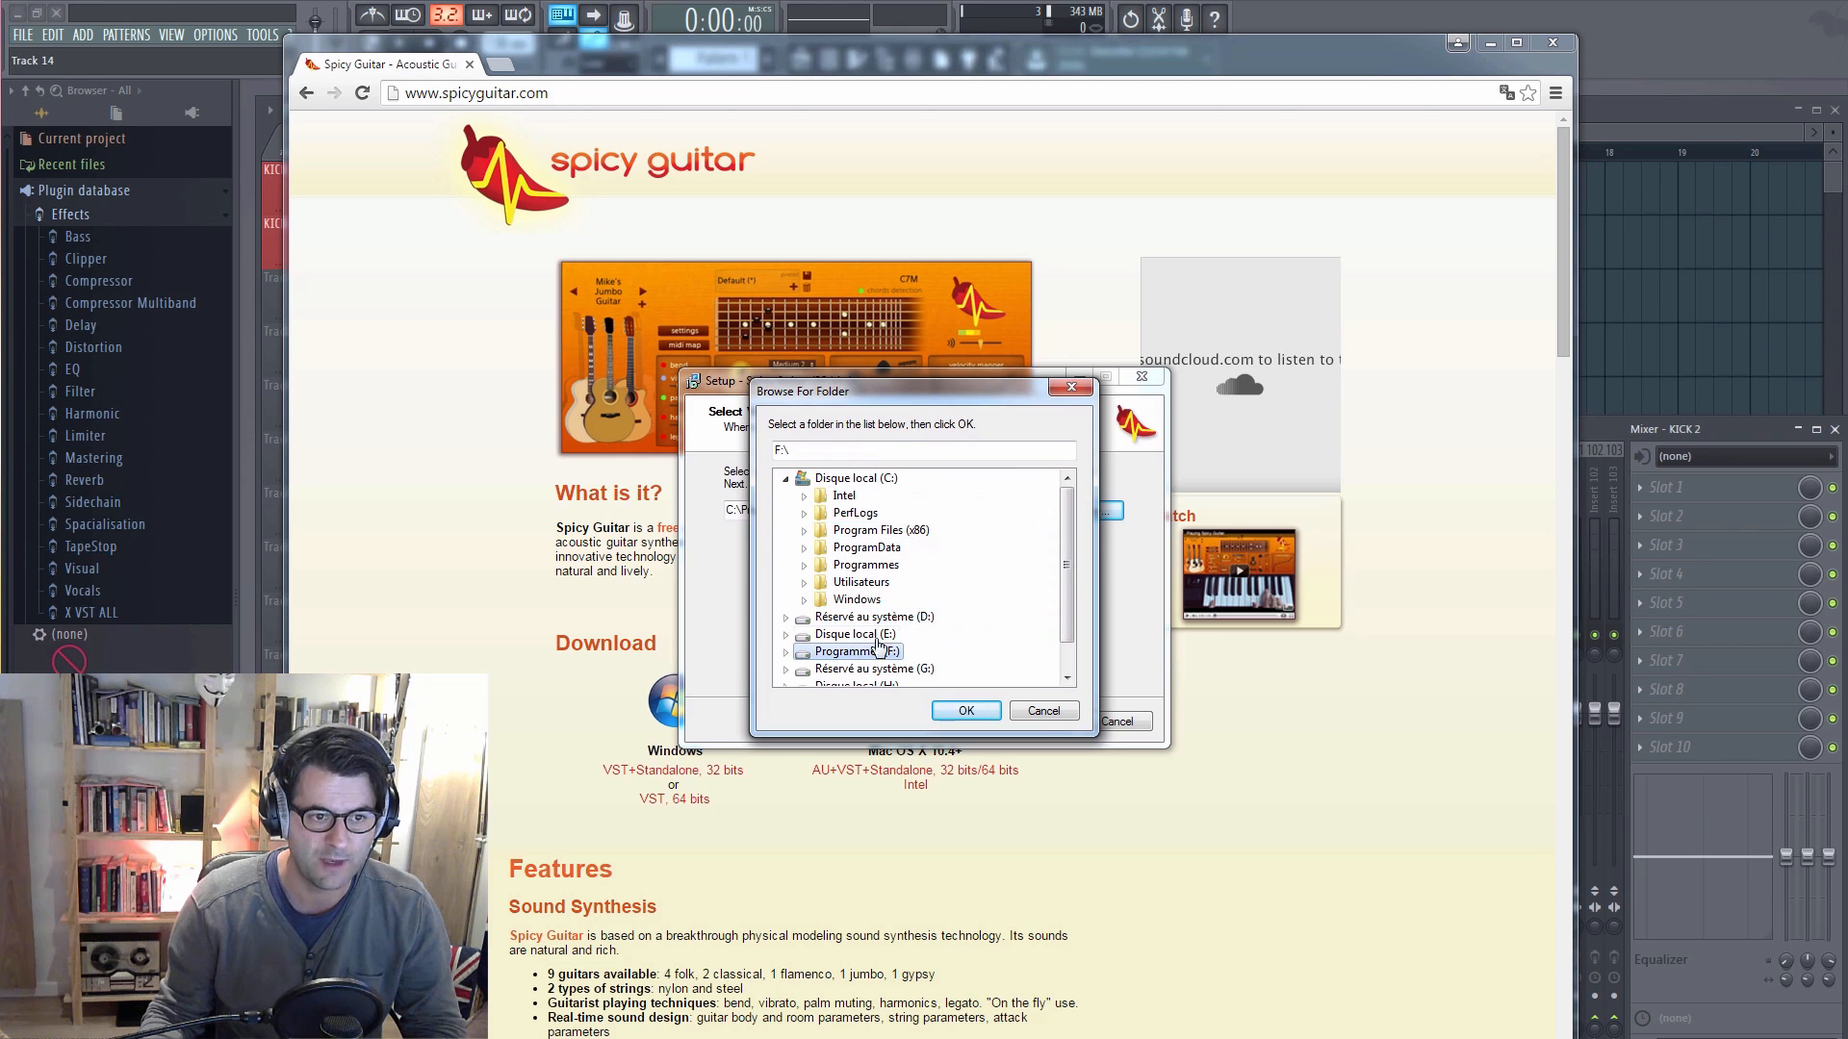
drag(1063, 582, 1060, 616)
click(785, 617)
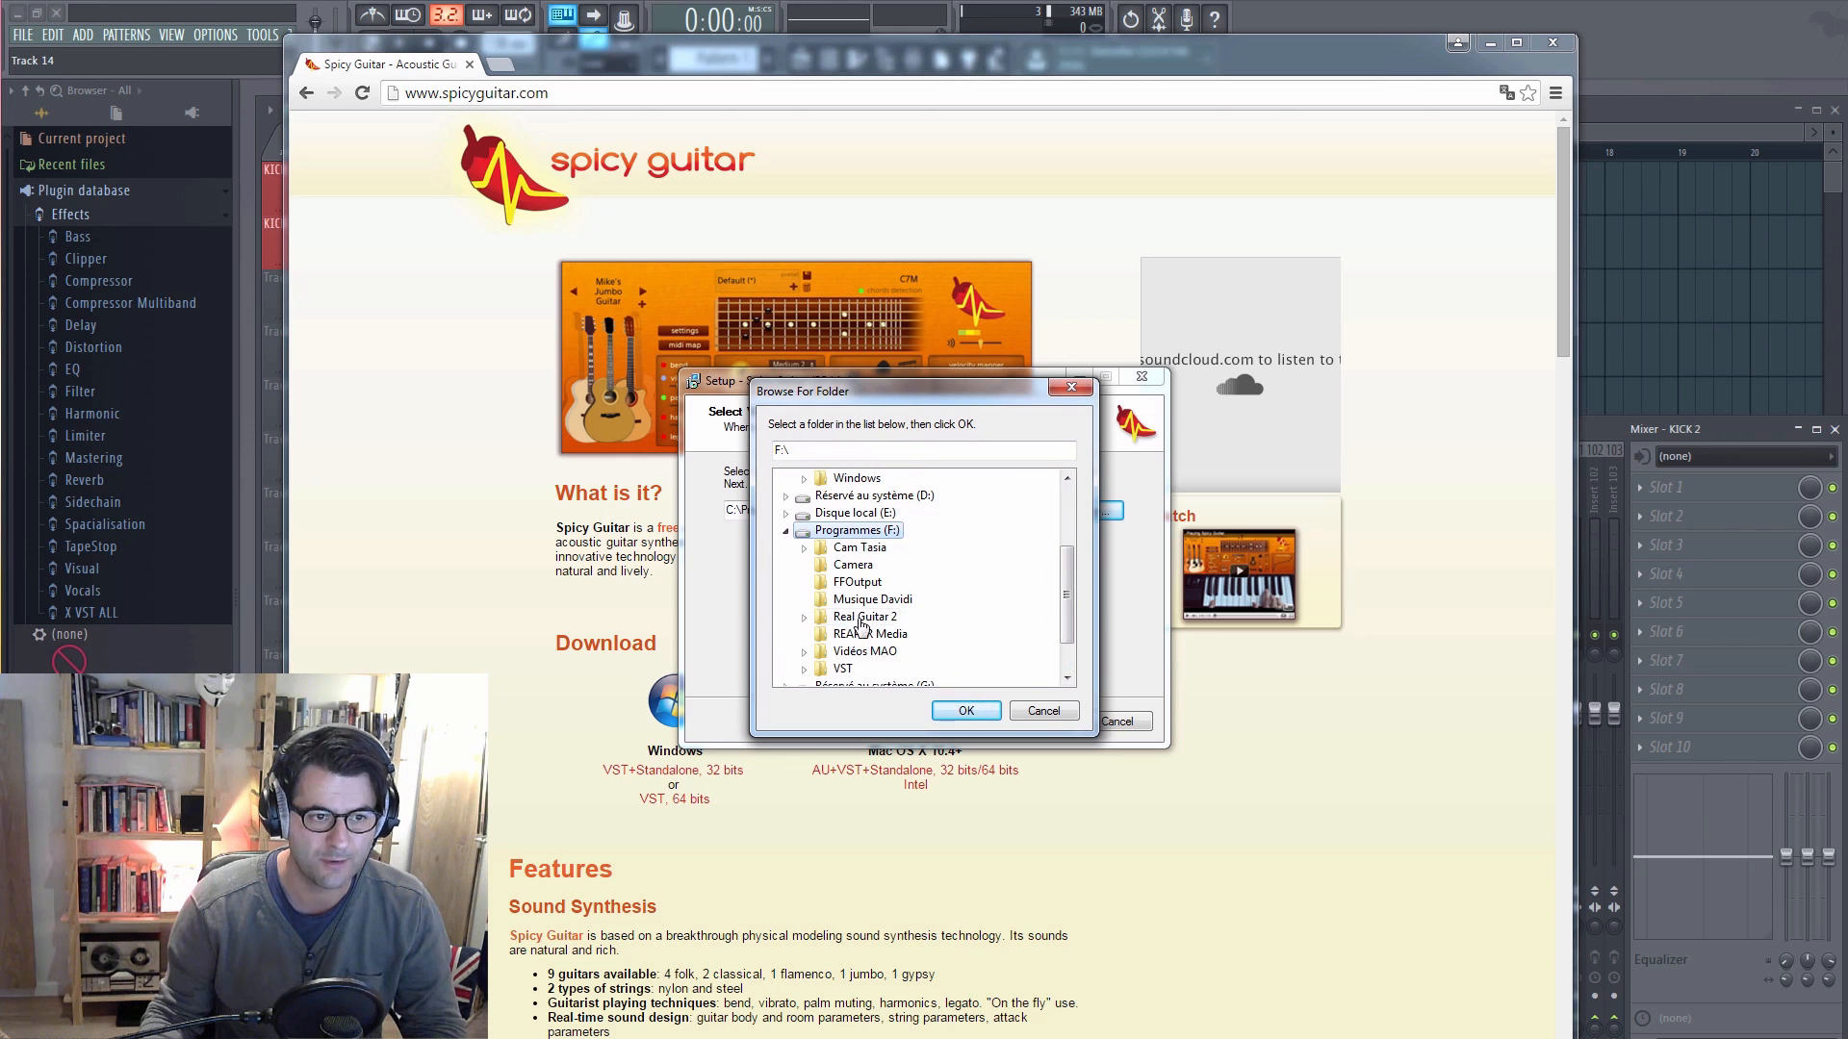
click(804, 670)
scroll(856, 662, down, 6)
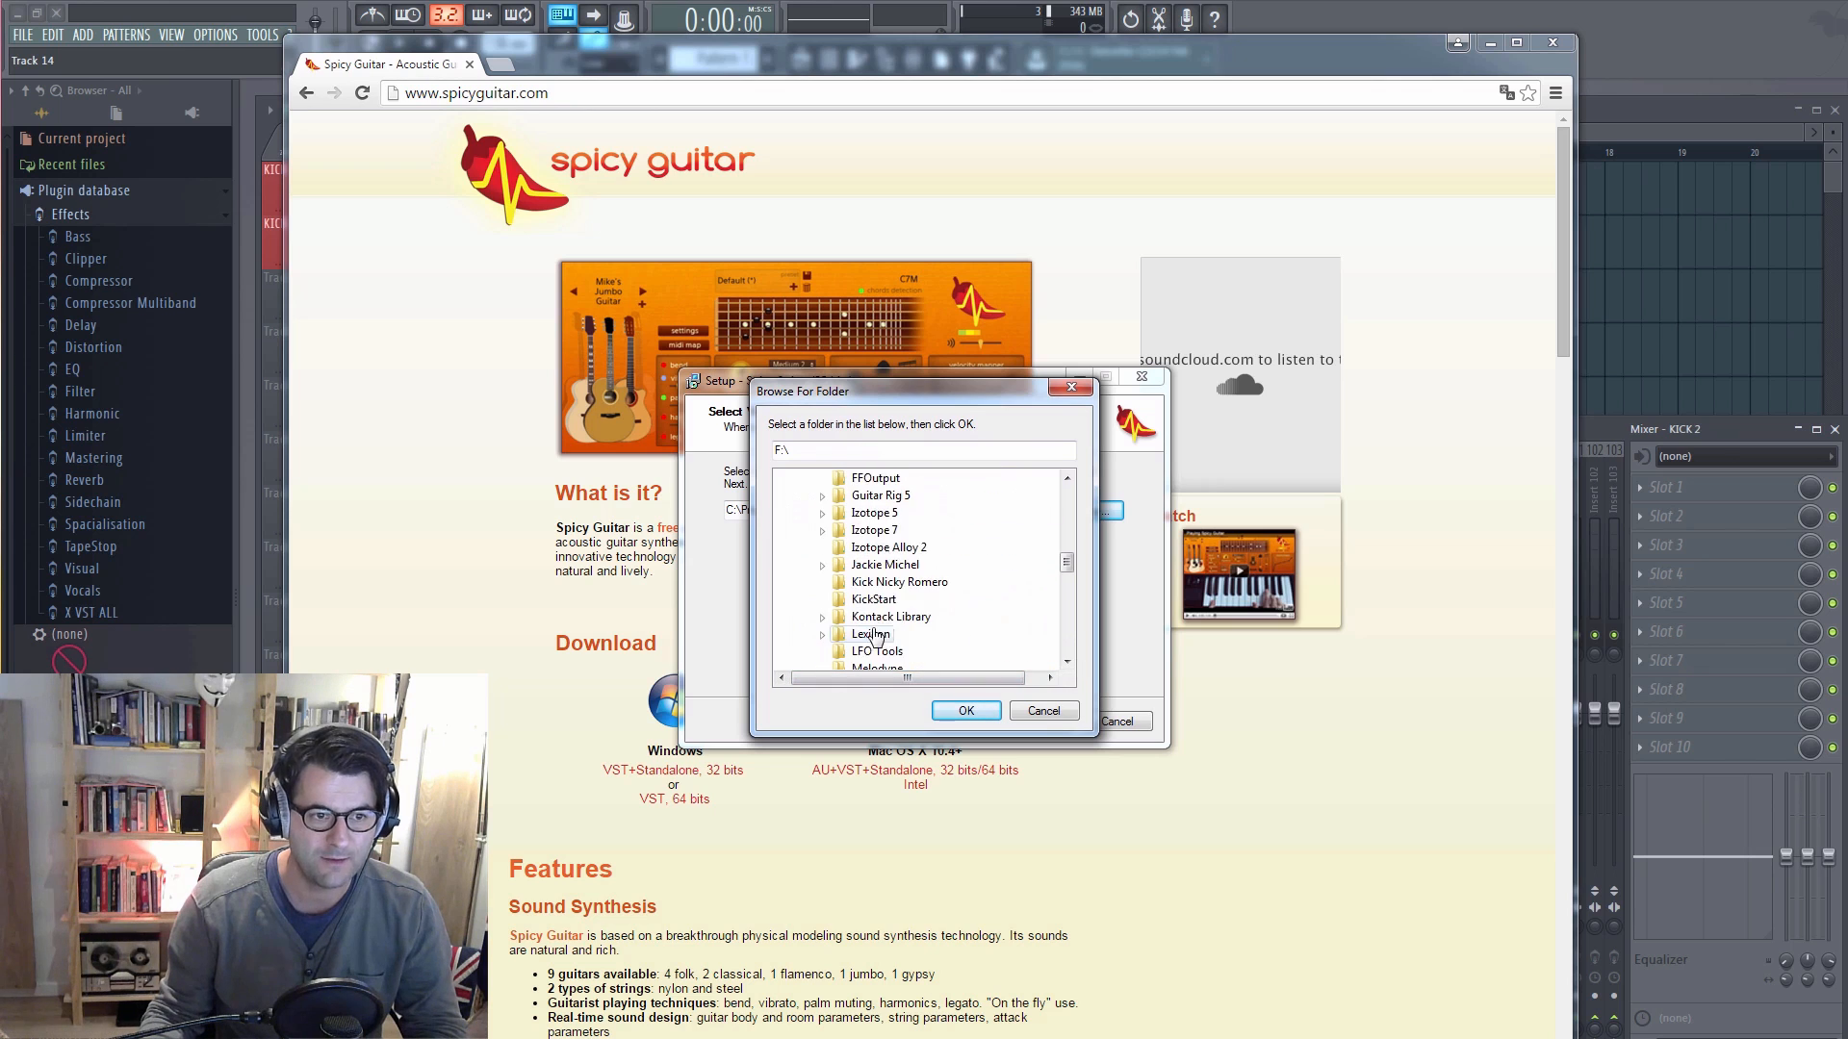
scroll(913, 626, down, 5)
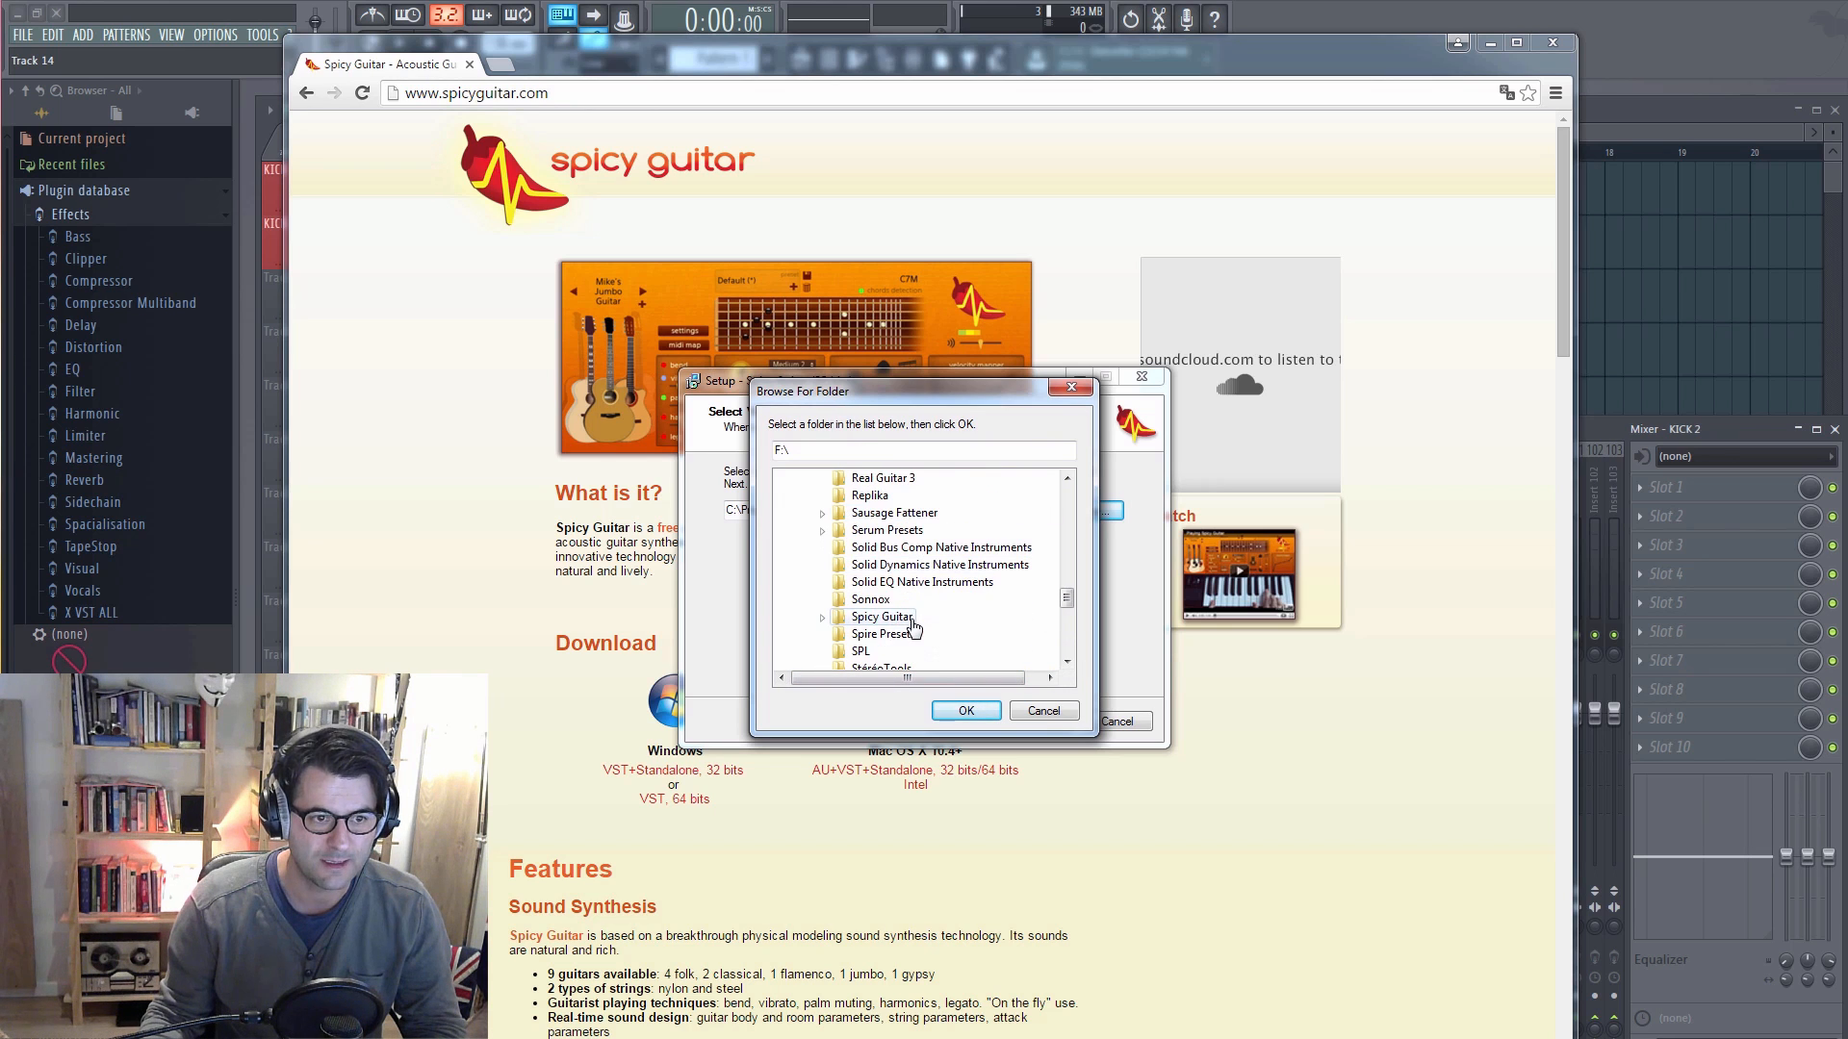
click(881, 617)
click(966, 710)
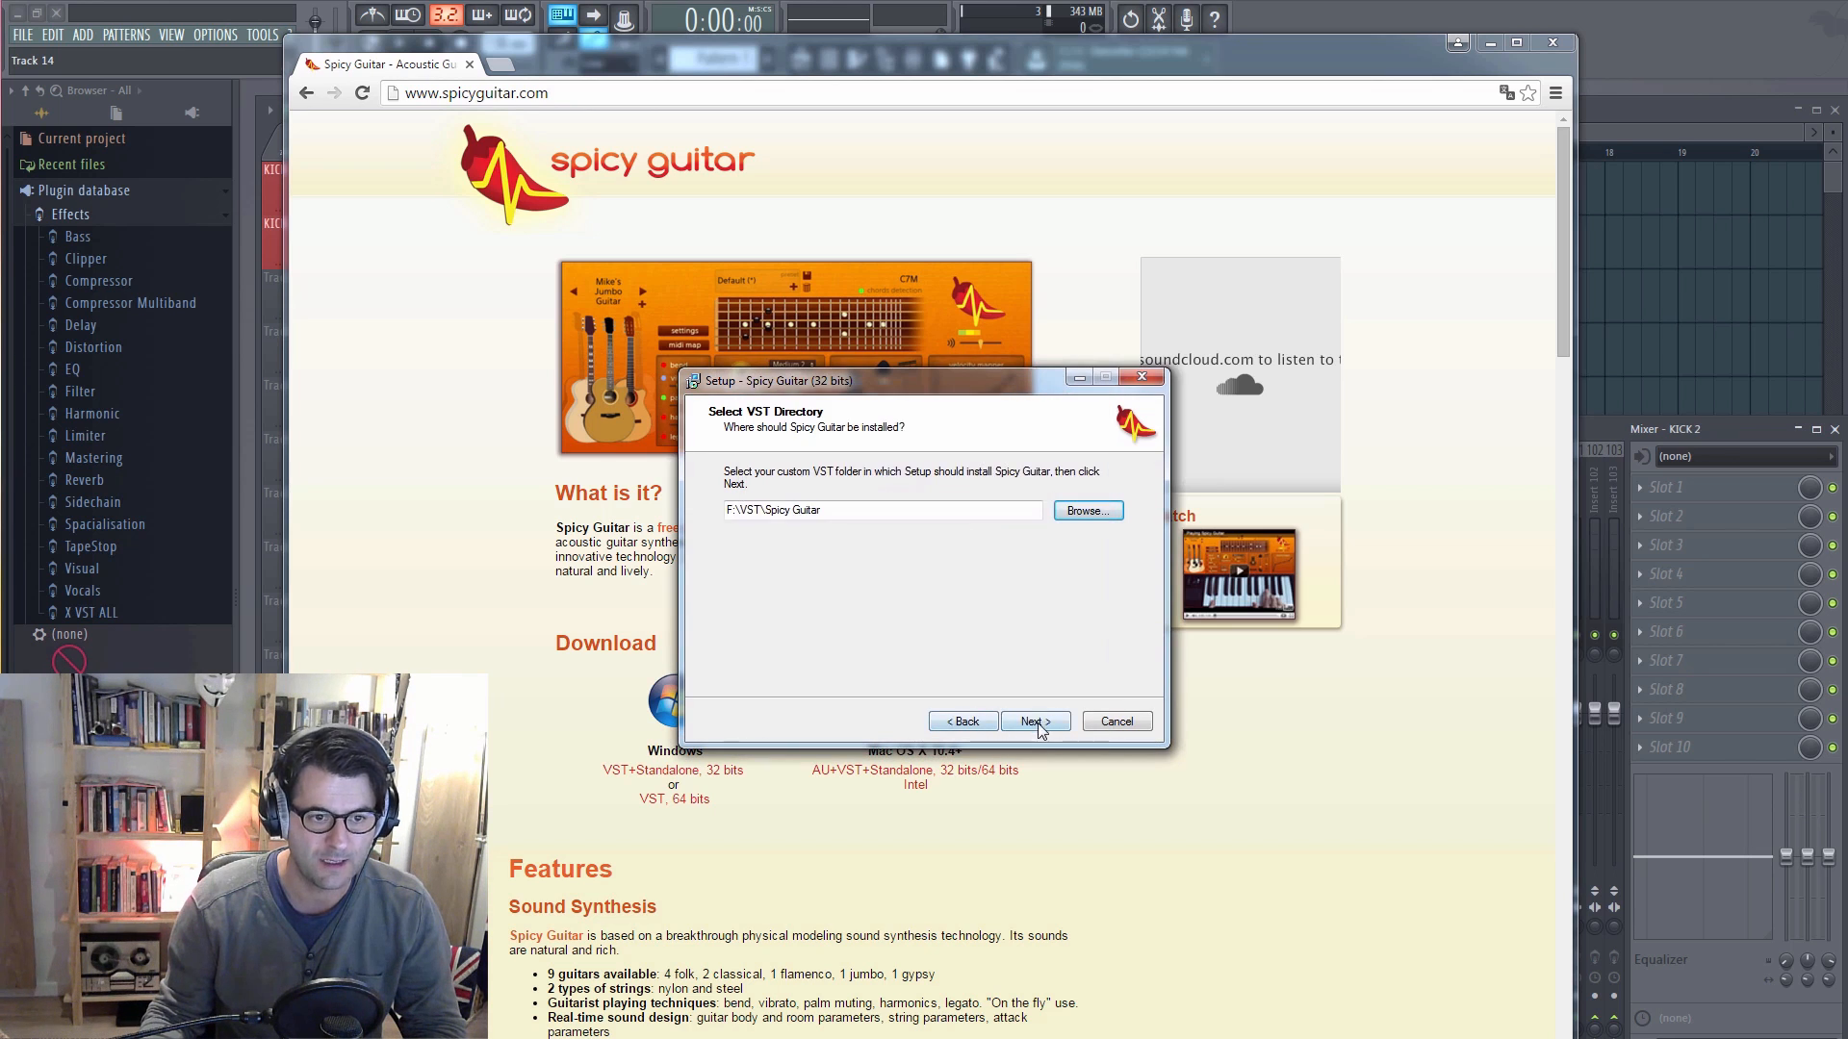
Step: Accept the remaining setup pages, install Spicy Guitar, and finish the setup wizard
click(1033, 721)
click(1036, 721)
click(1035, 724)
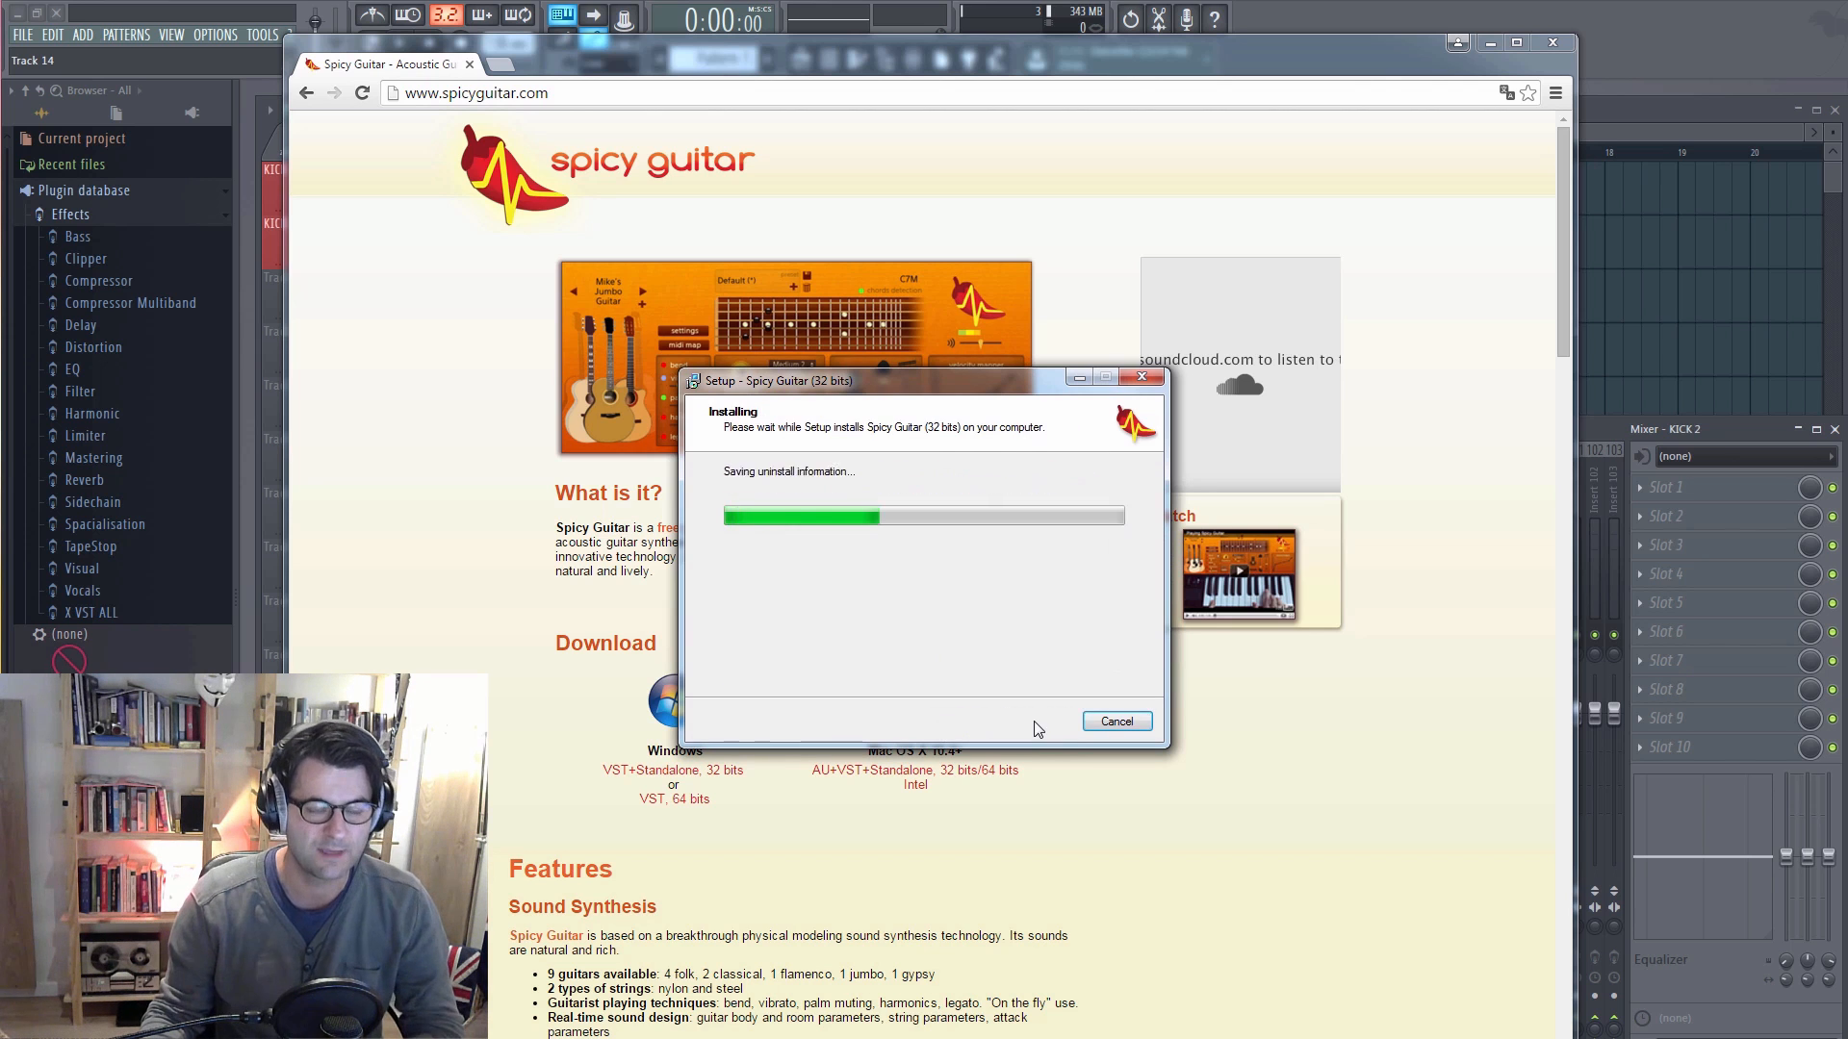
click(1034, 721)
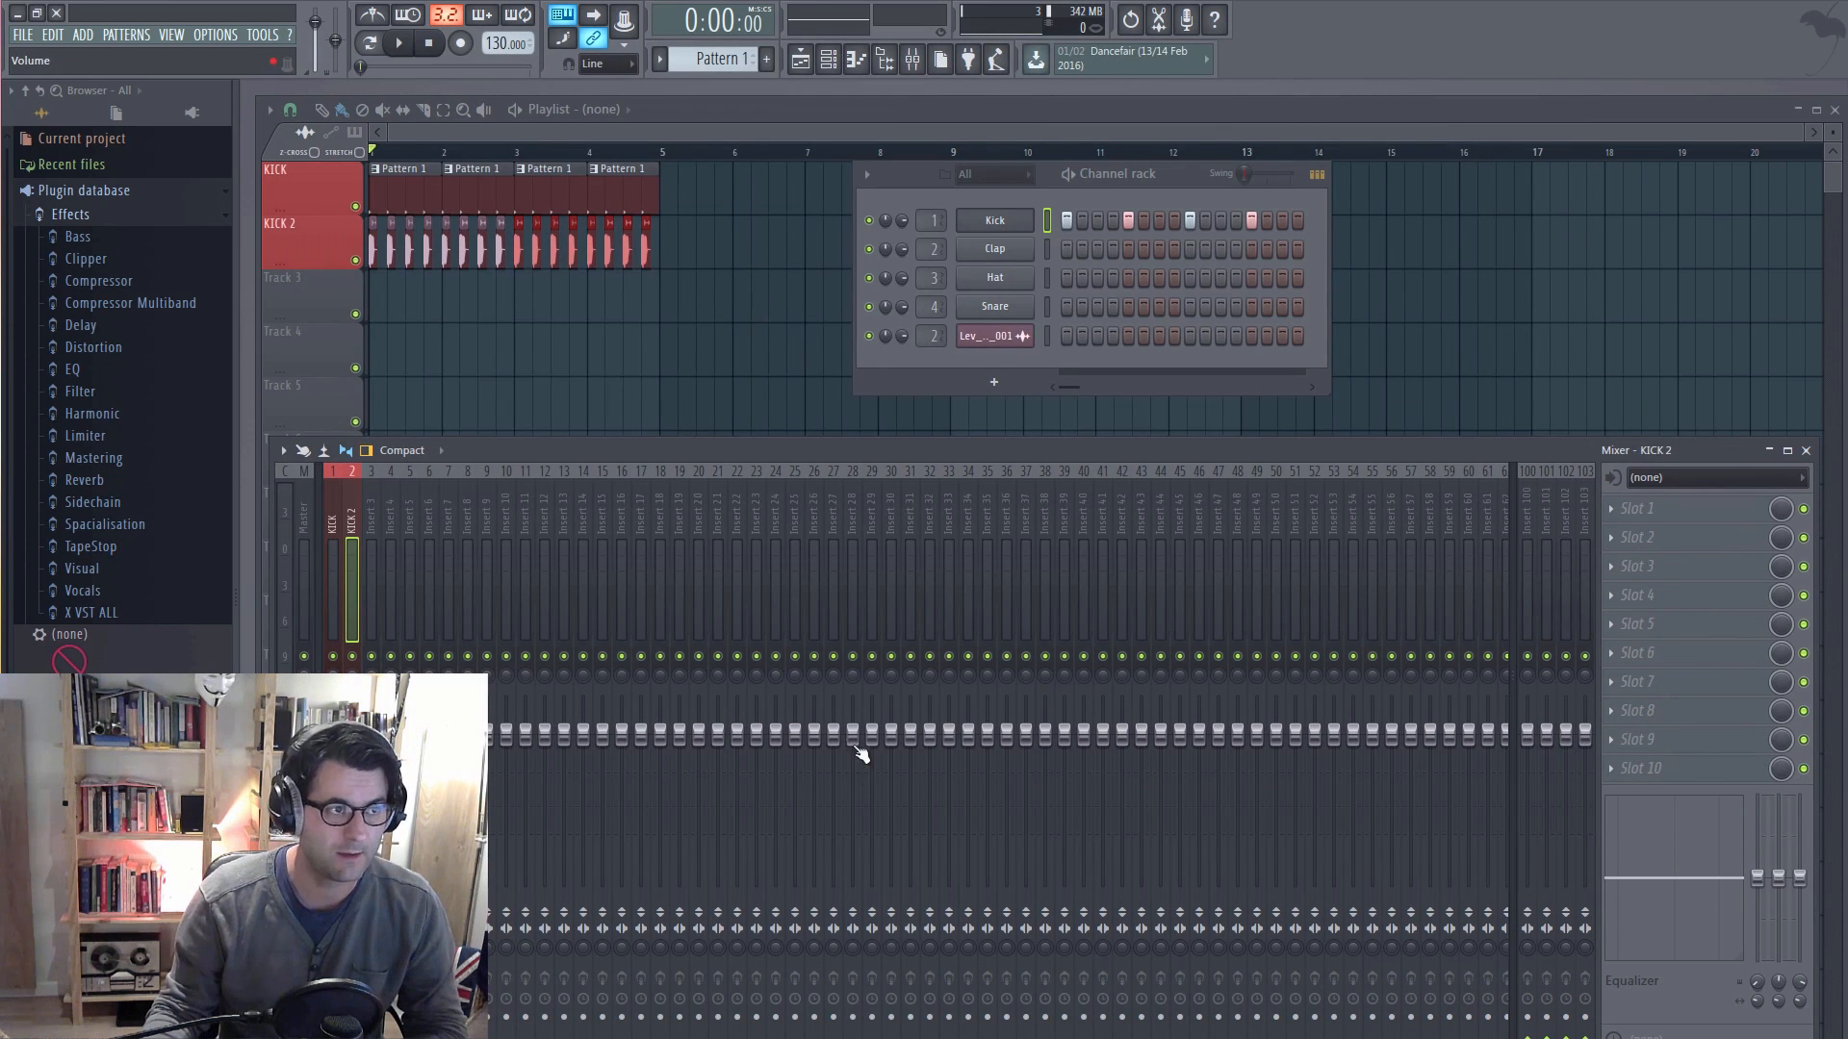
Step: In FL Studio, open the Plugin Manager from the full generator plugin list and highlight the FL Studio path
click(83, 34)
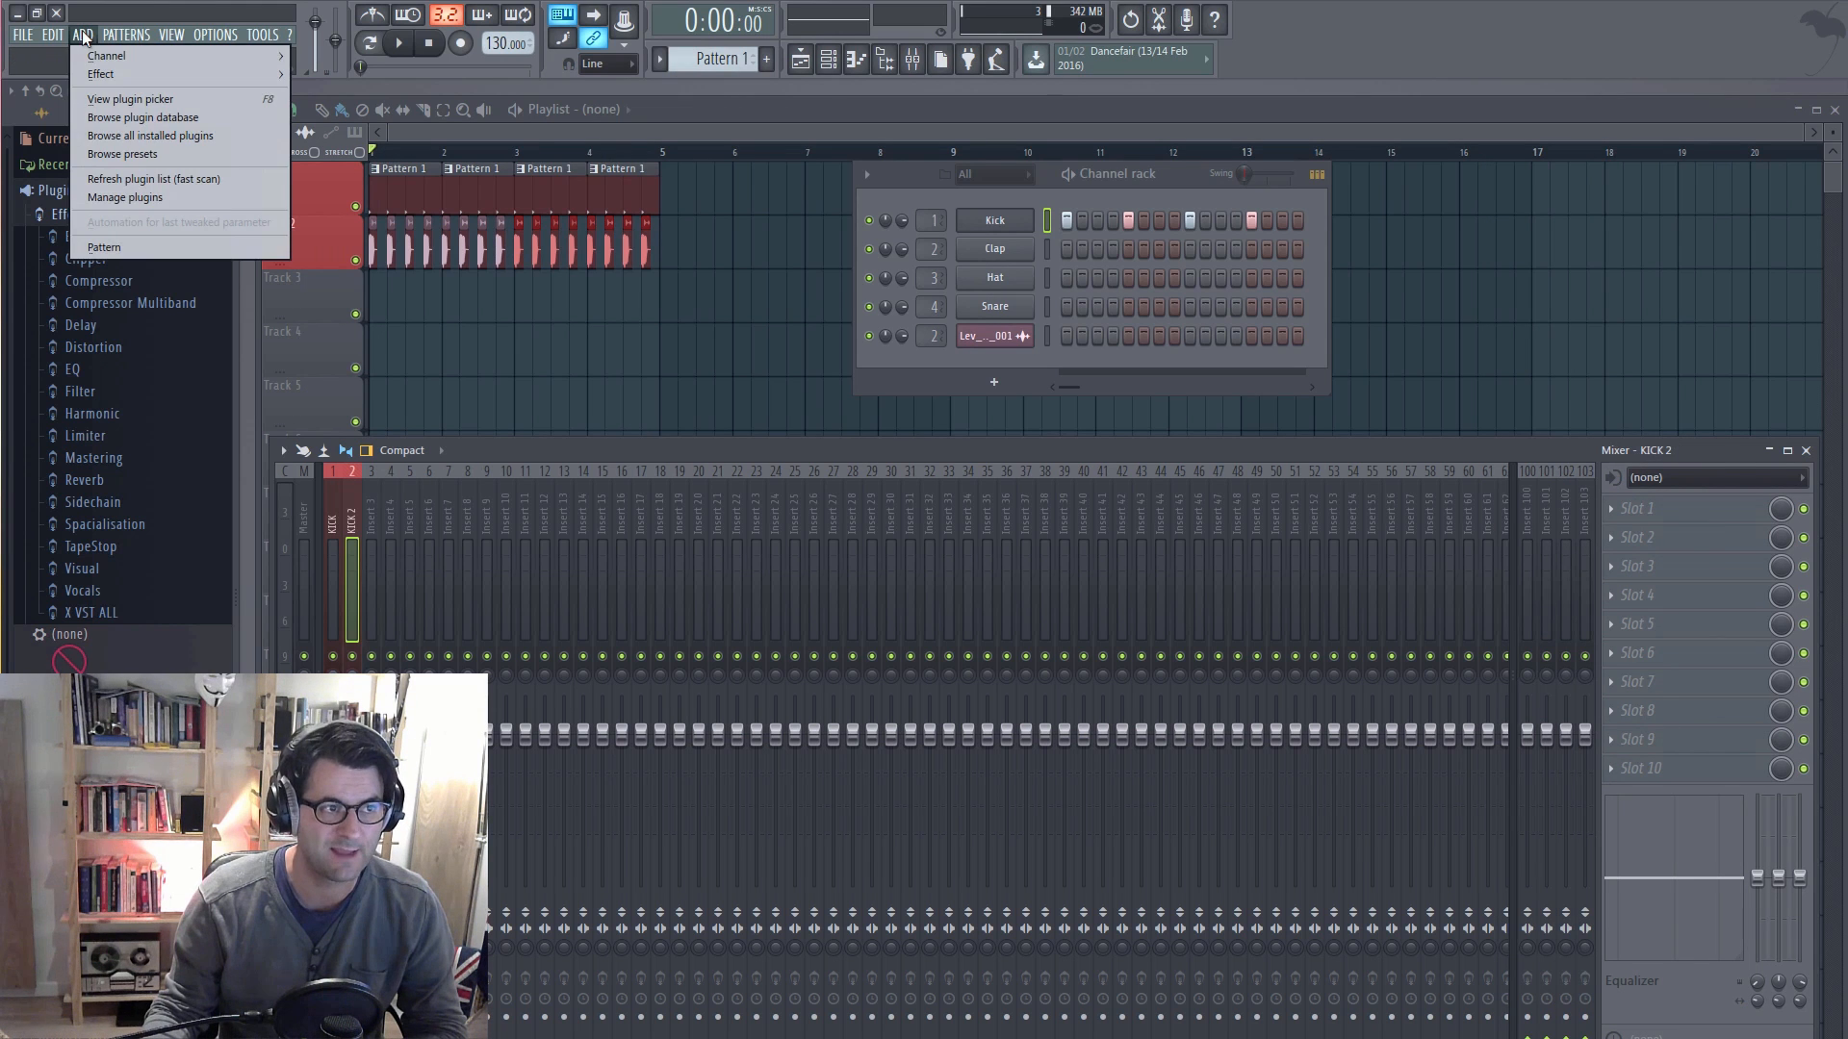
mouse_move(90, 55)
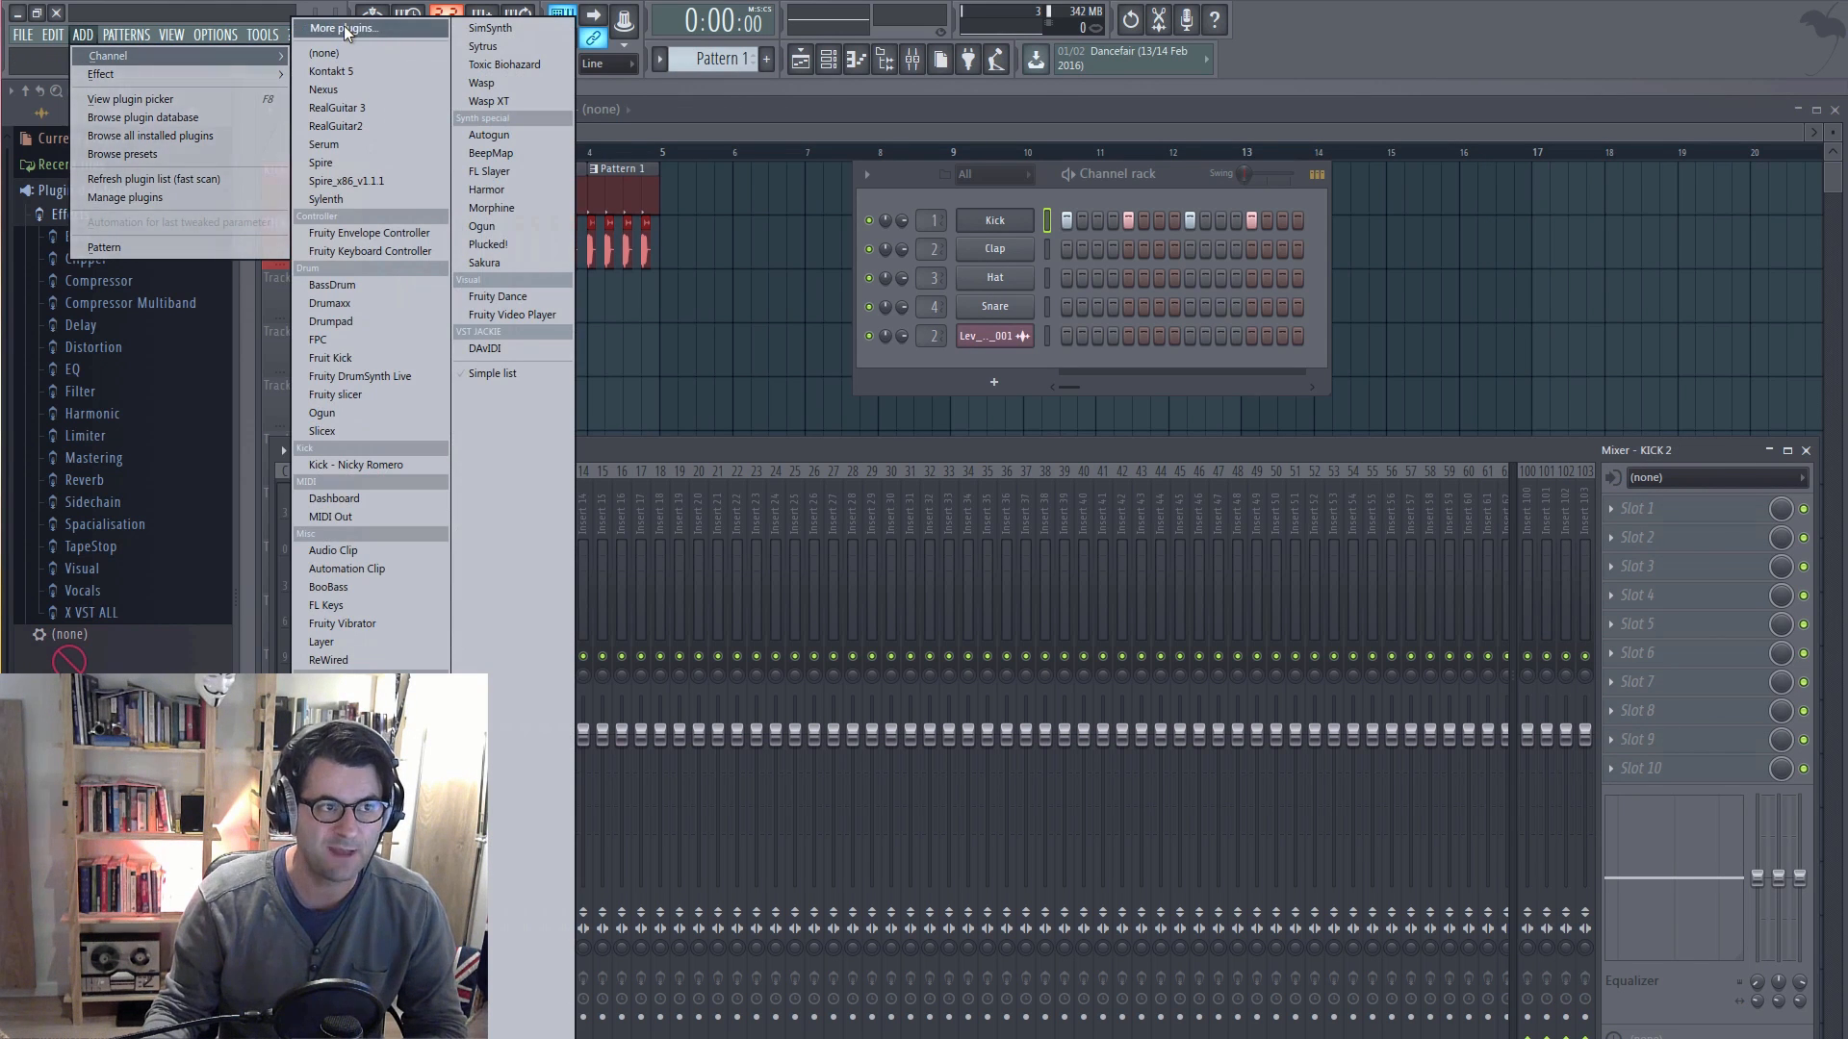
click(345, 30)
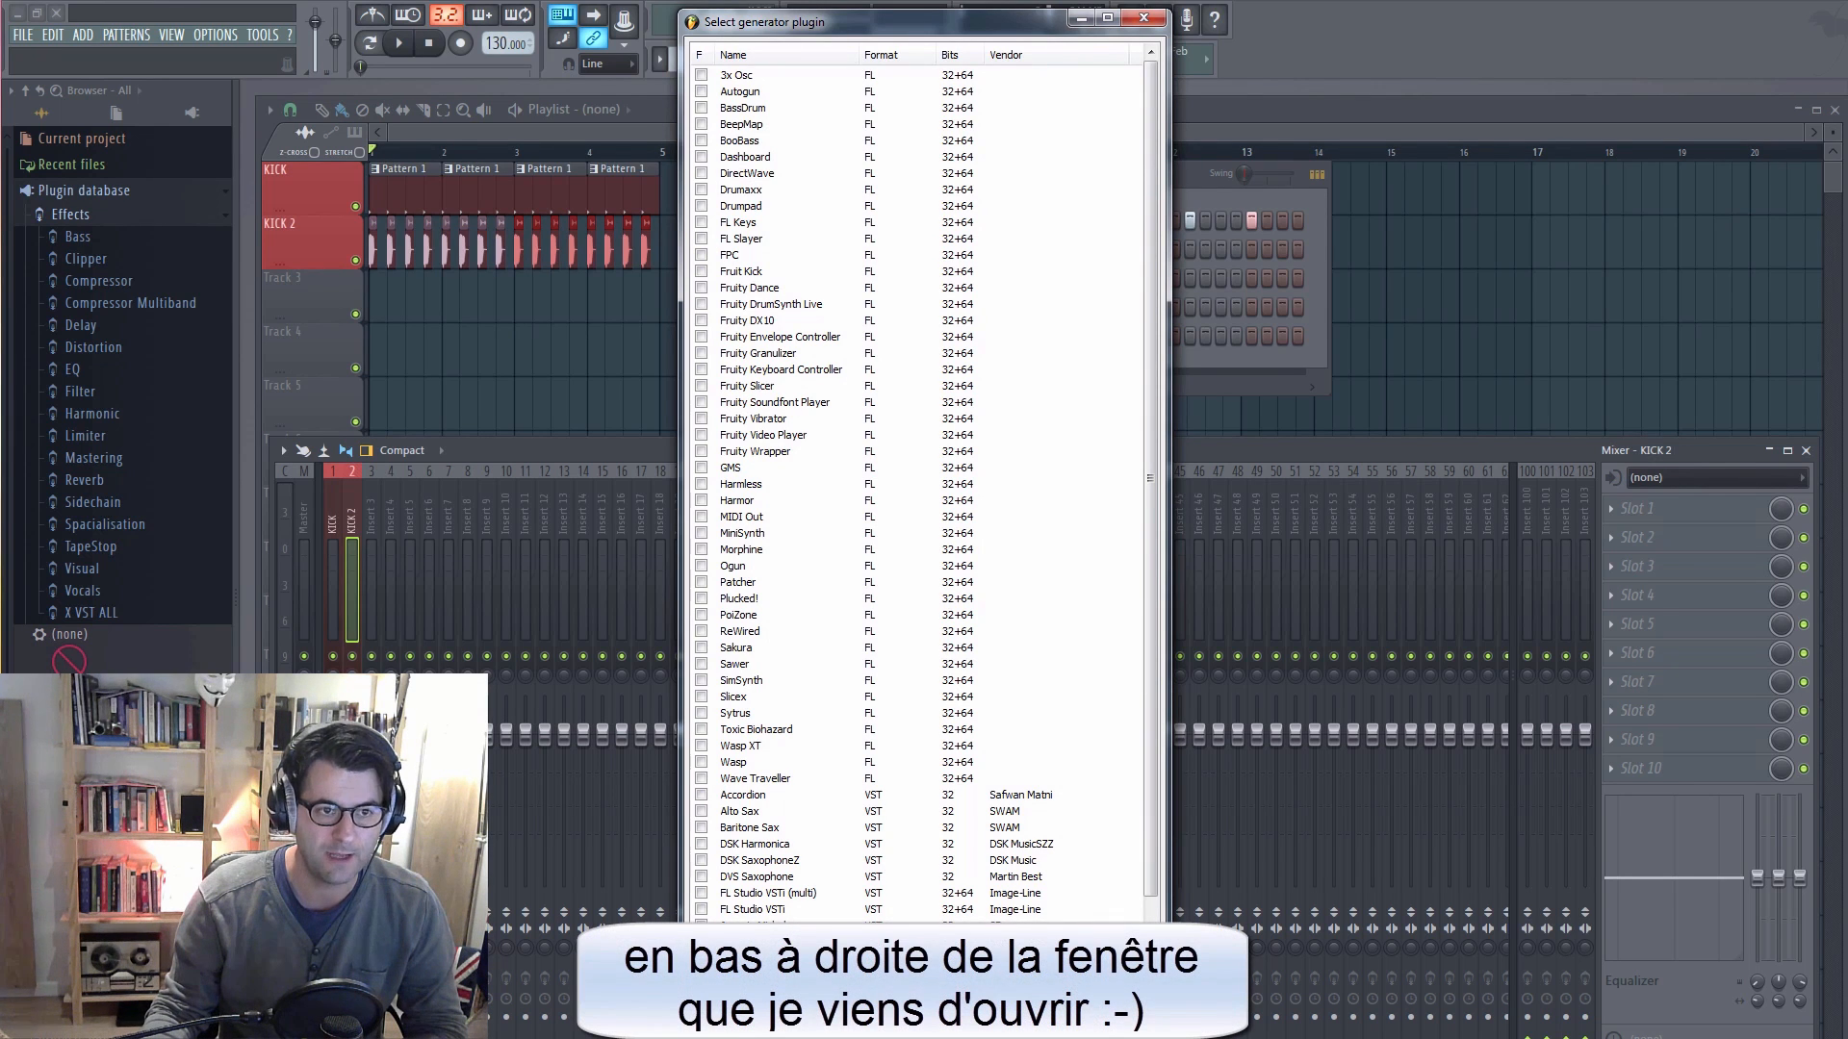
click(1107, 1006)
drag(877, 282, 1014, 288)
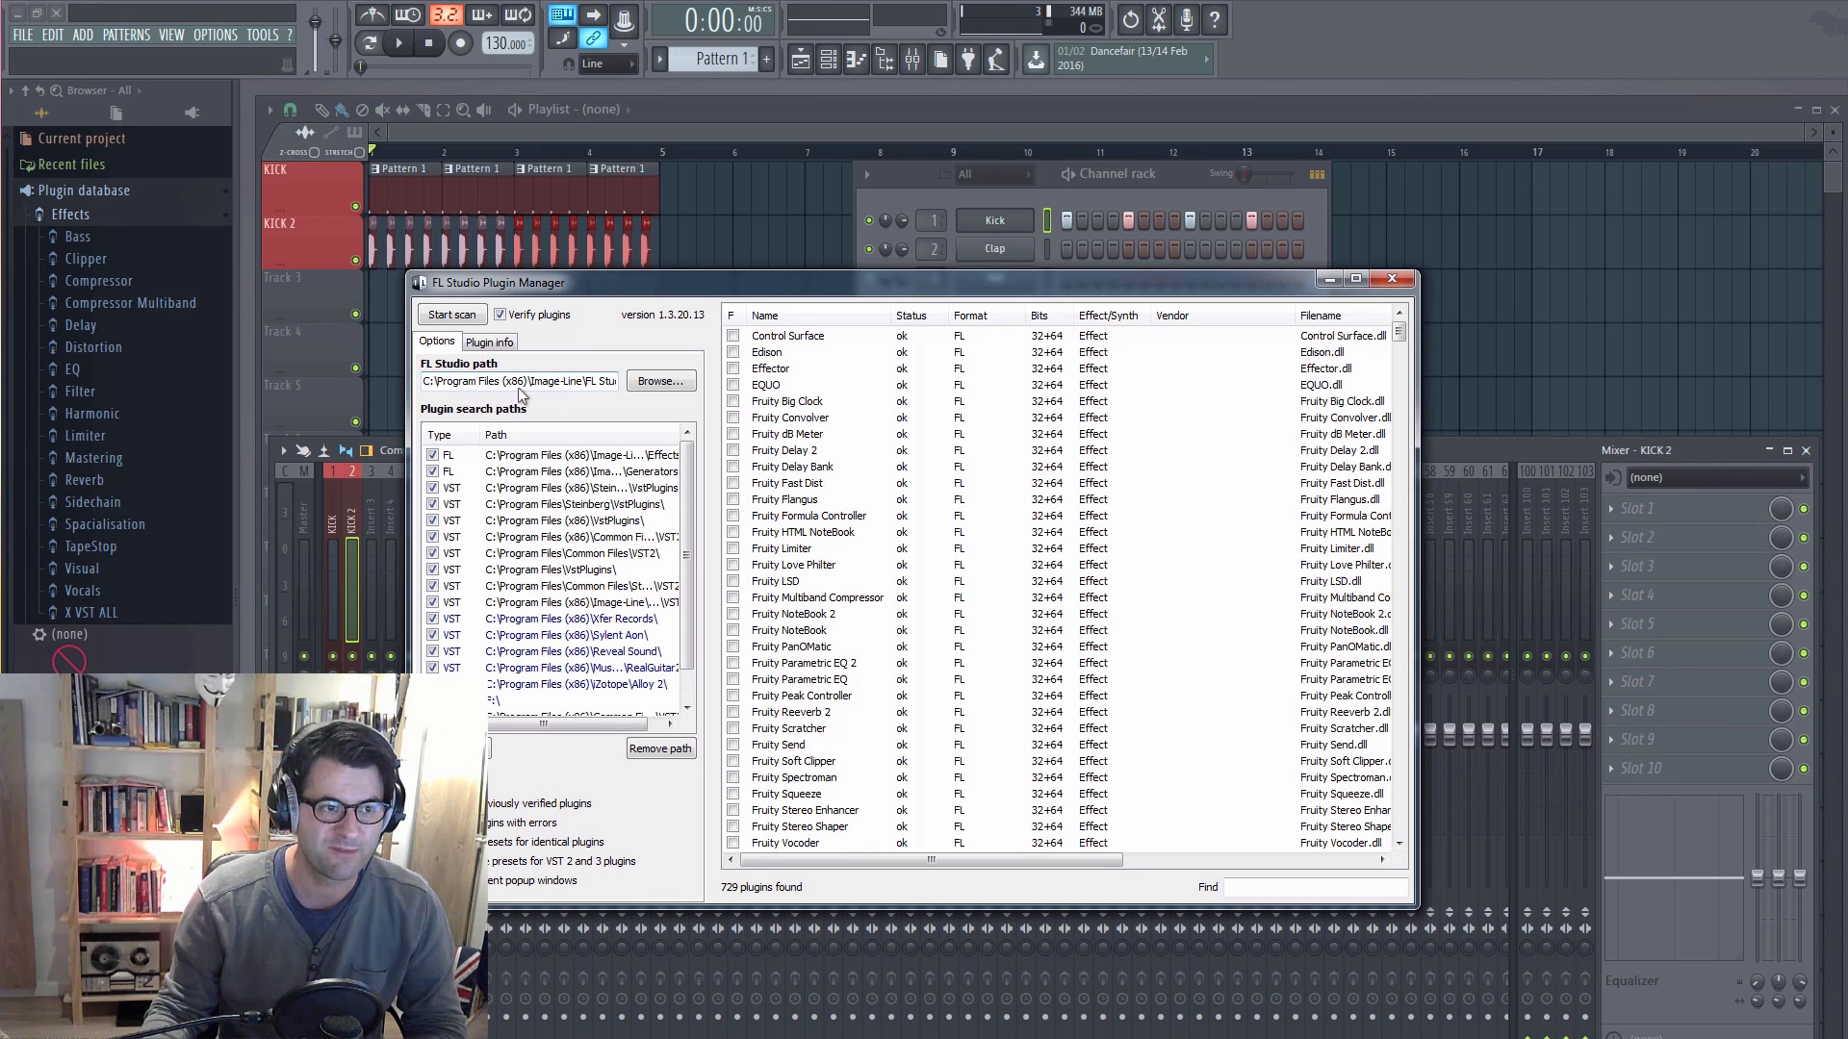
drag(616, 390, 415, 385)
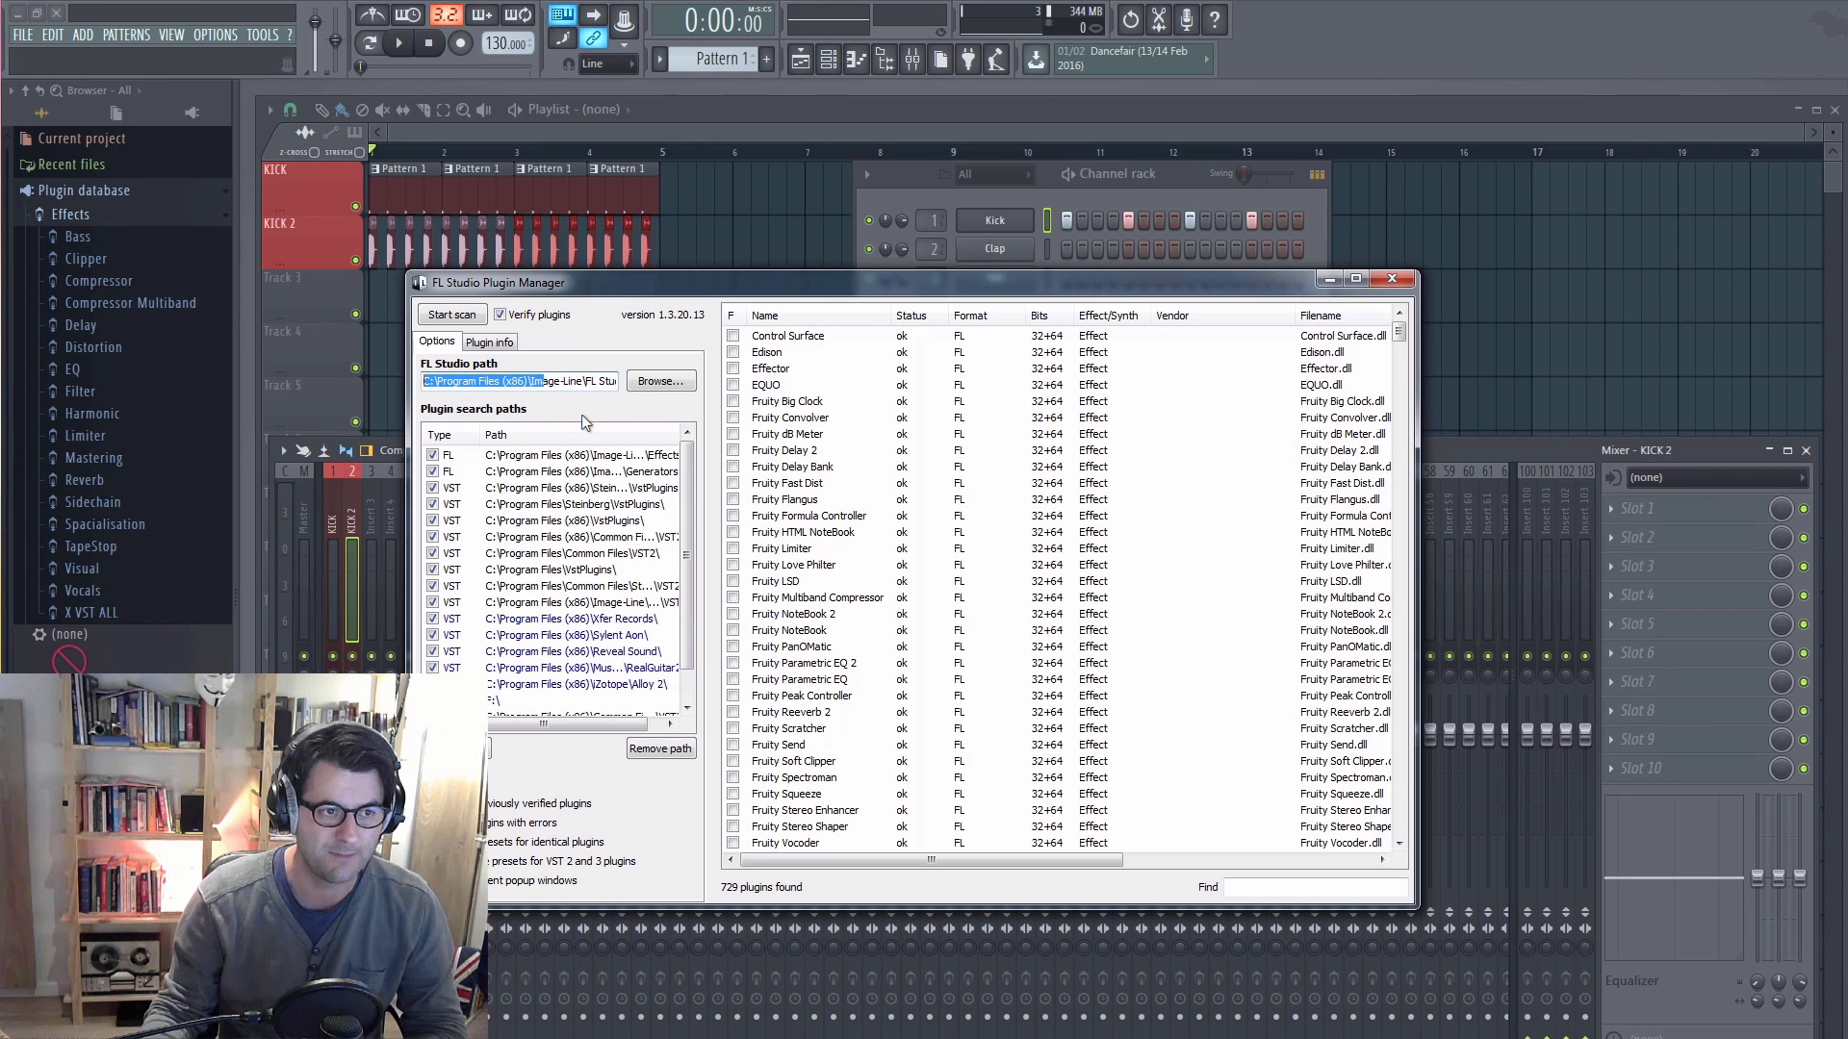
Step: Review the plugin search paths and rescan options, scan for plugins, and close the Plugin Manager
click(539, 383)
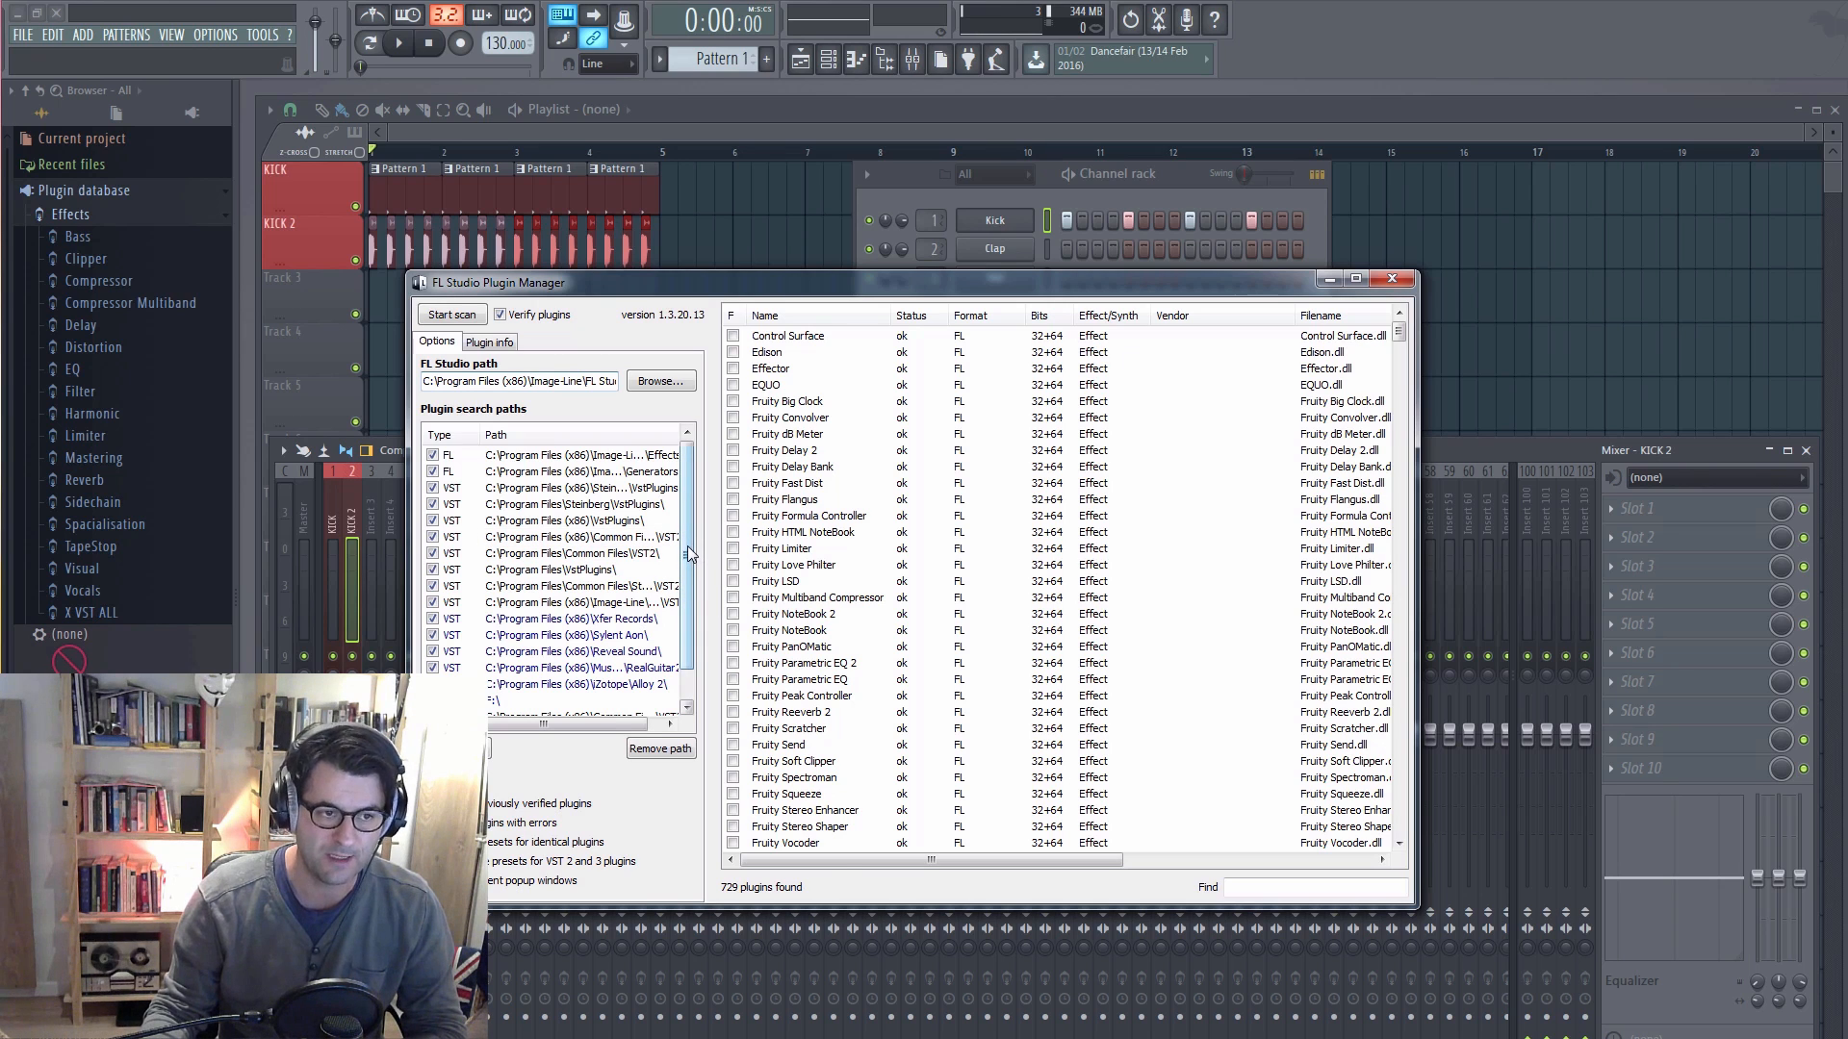
drag(687, 546, 695, 574)
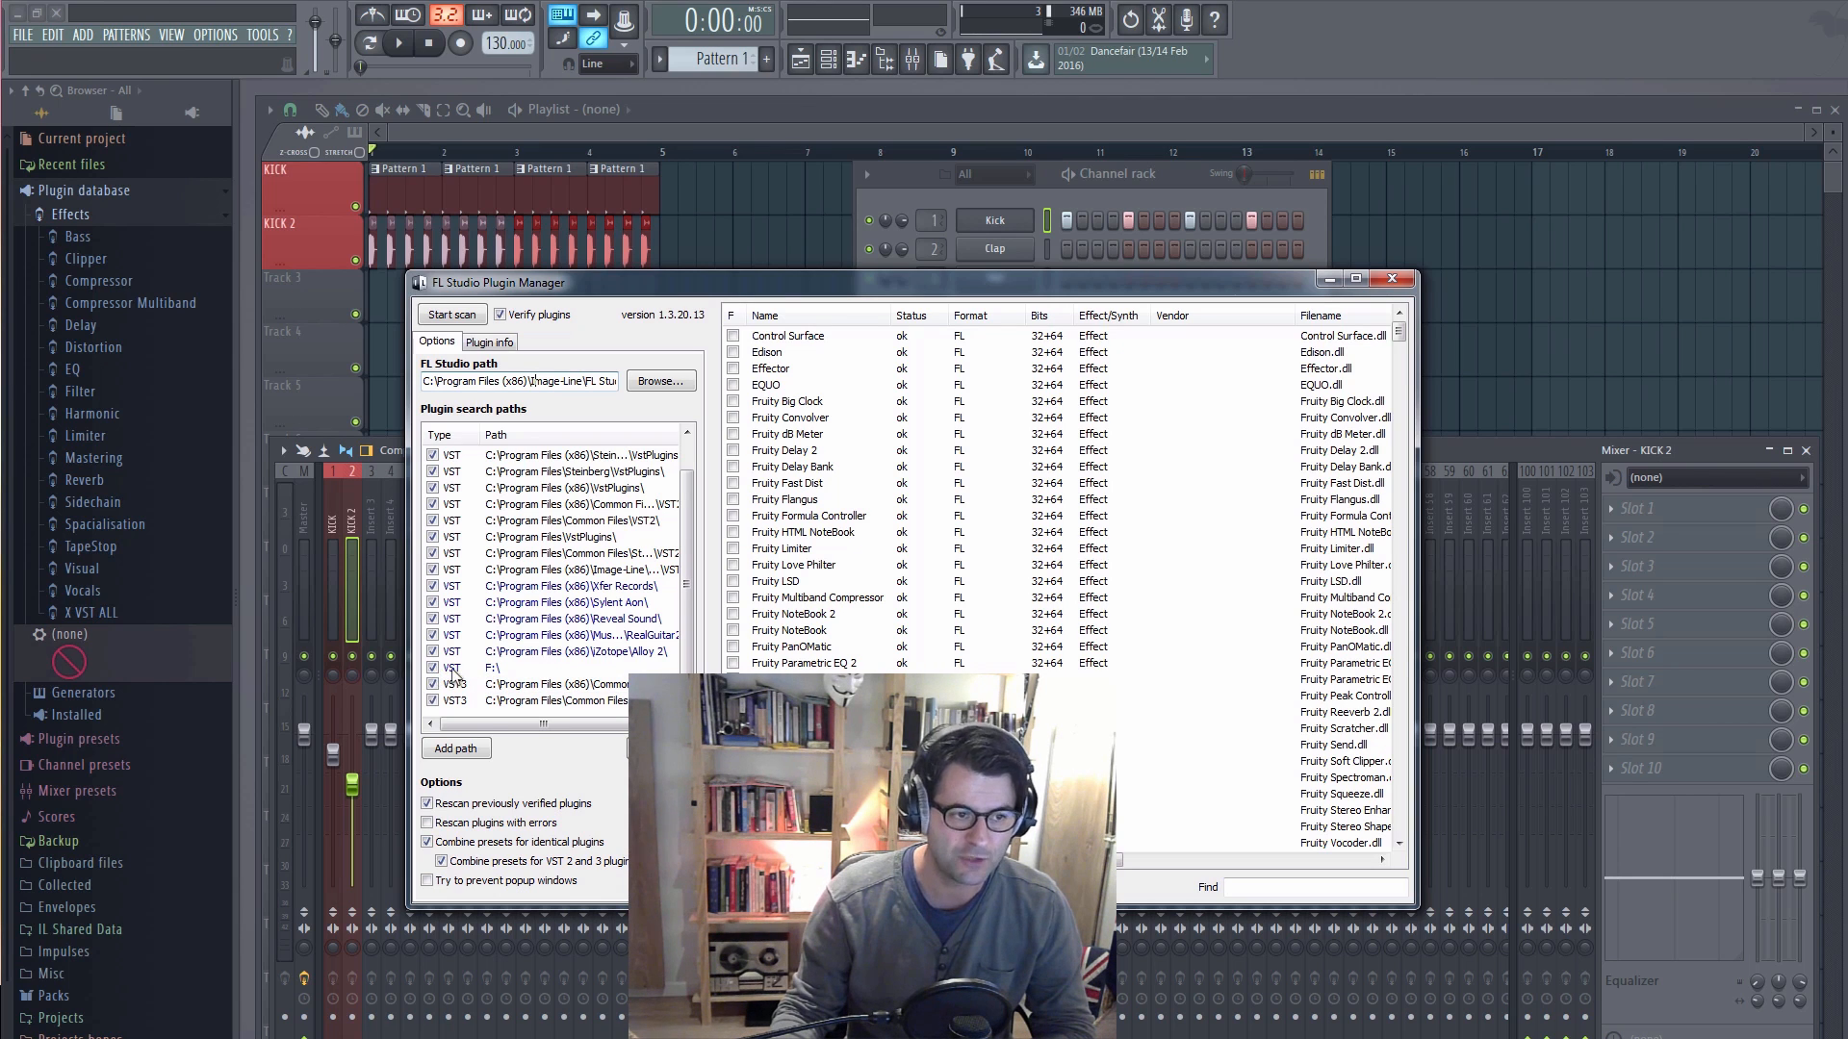
click(427, 804)
click(427, 805)
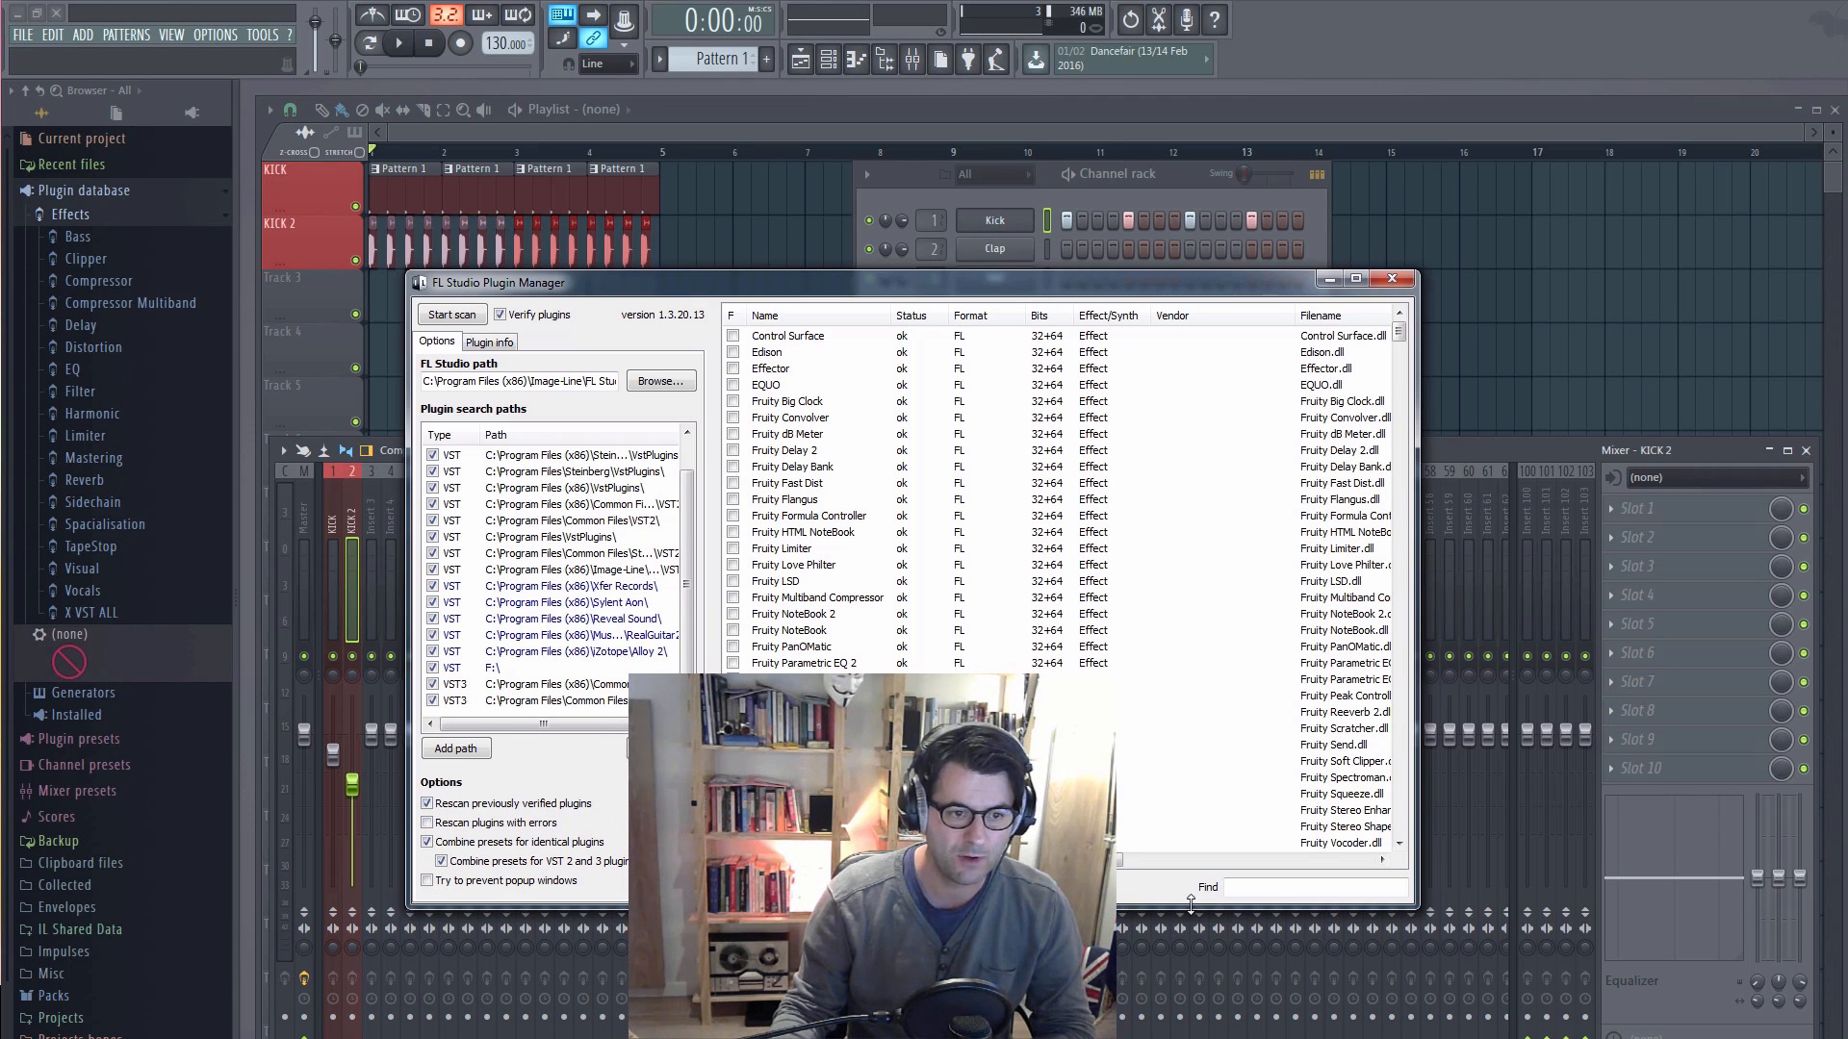
click(453, 314)
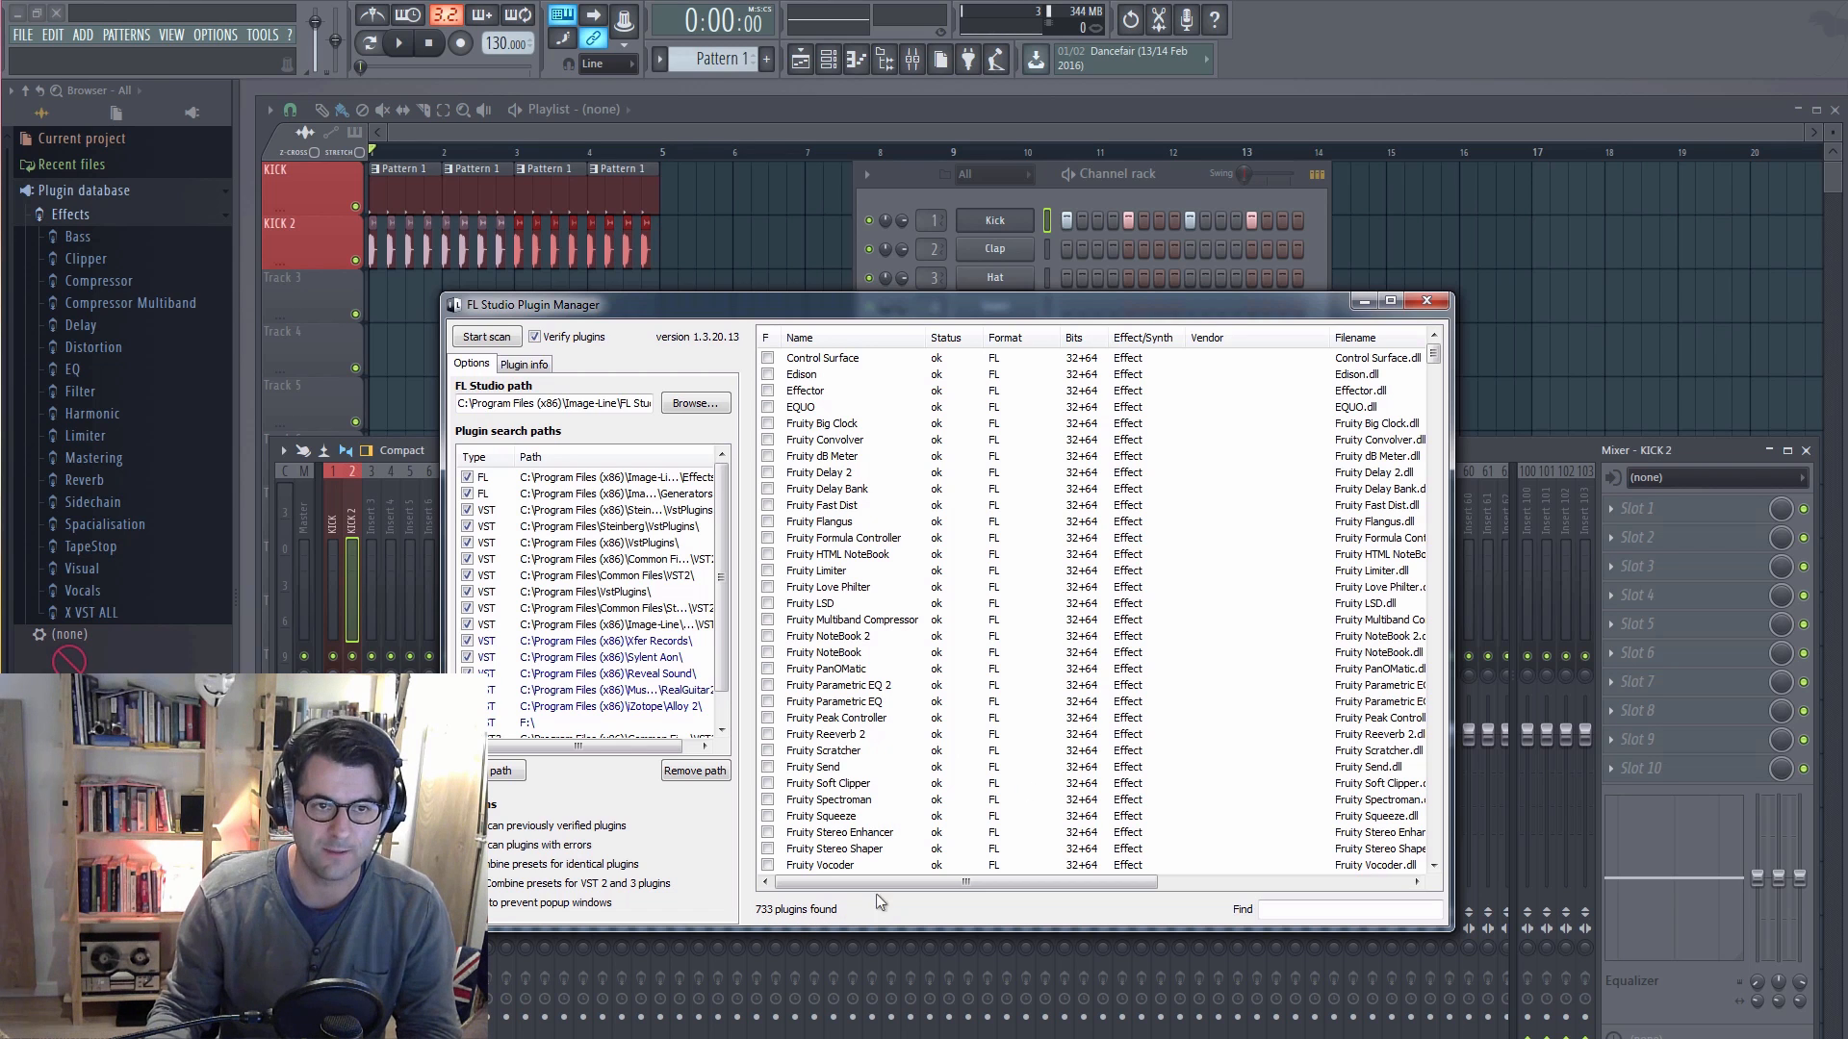
click(1425, 304)
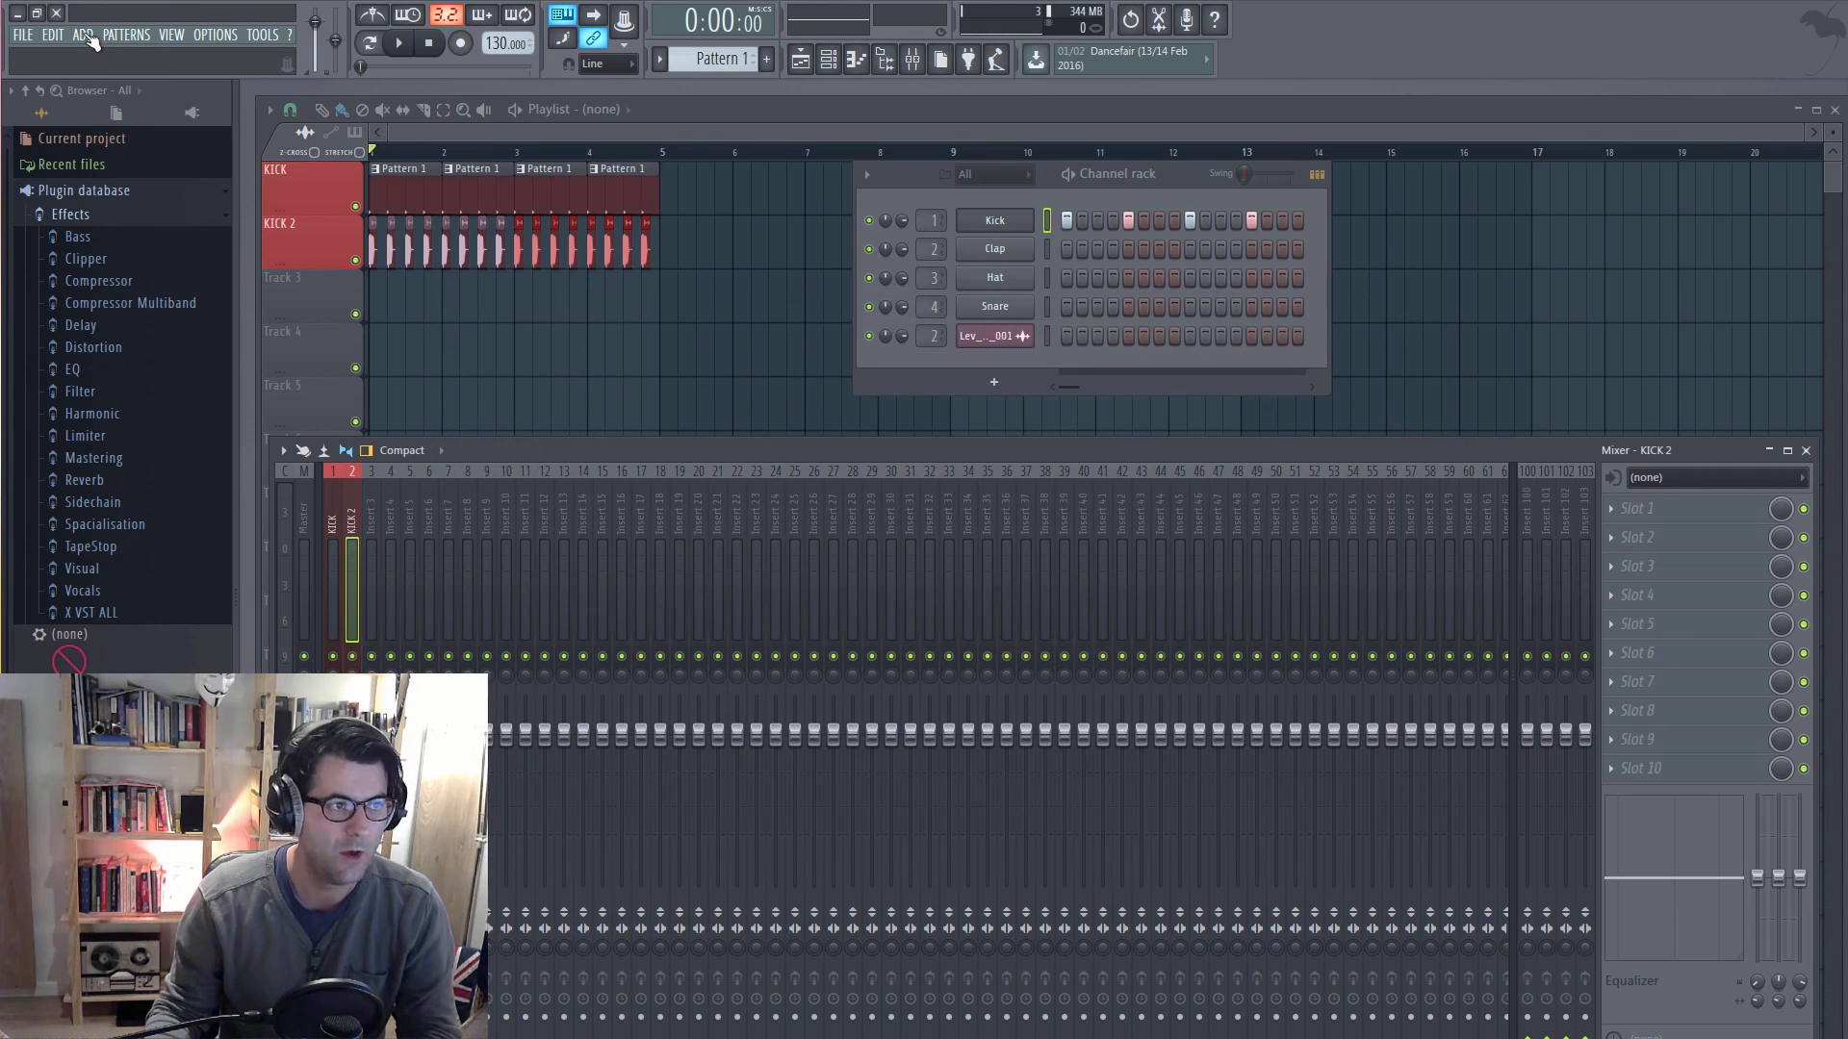
Step: Find SpicyGuitar_32 in the full generator plugin list, mark it as a favorite, and close the list
click(85, 35)
mouse_move(94, 53)
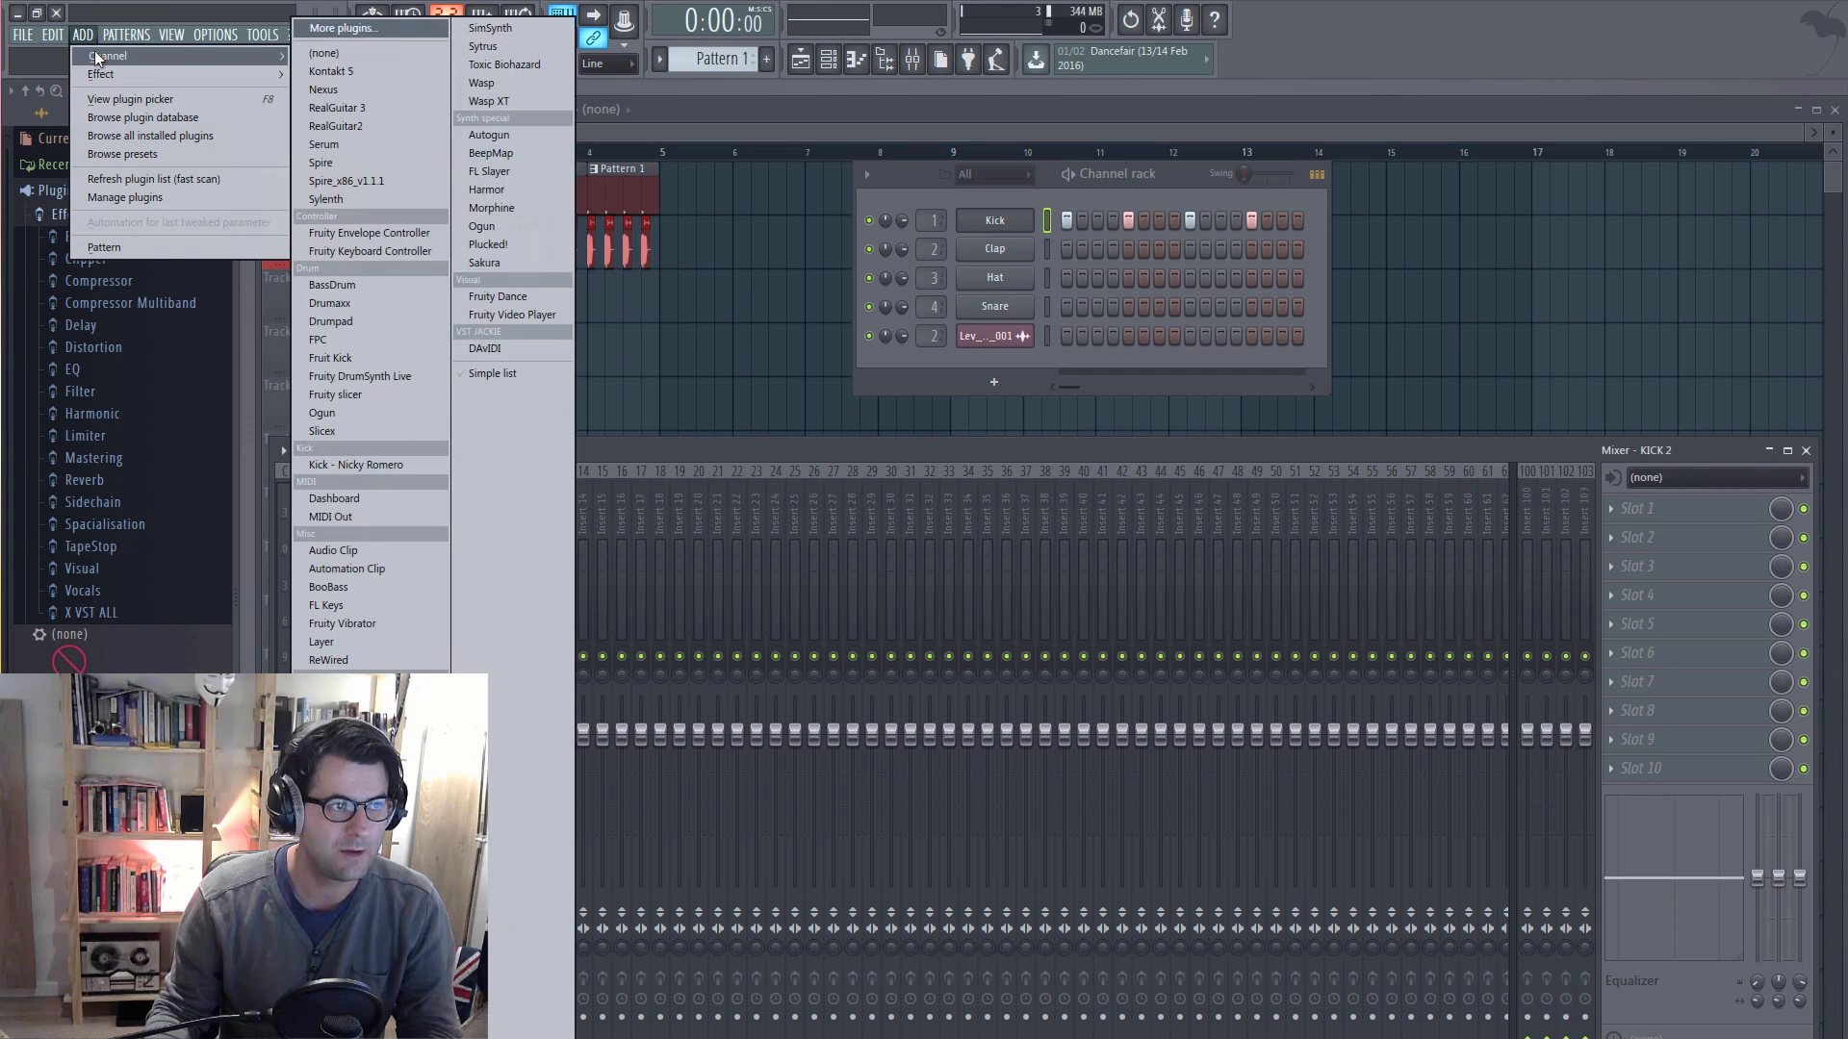
click(369, 29)
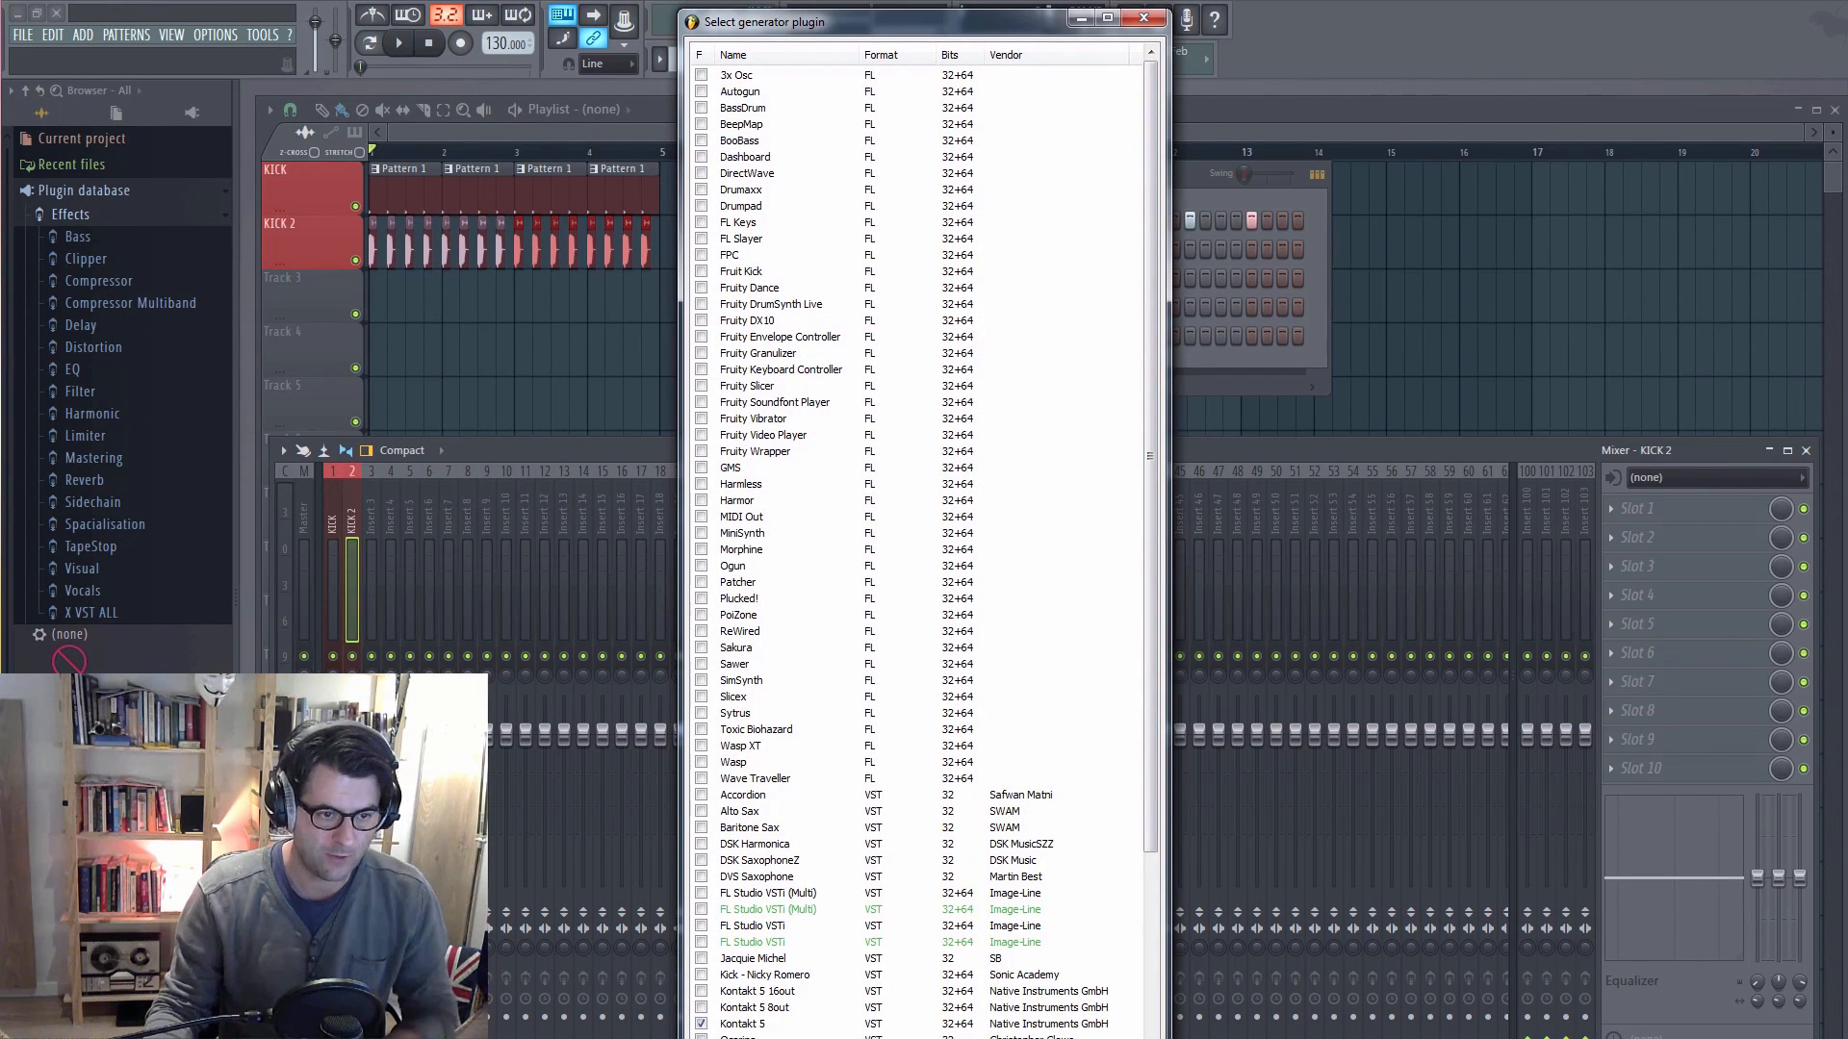
text(spr)
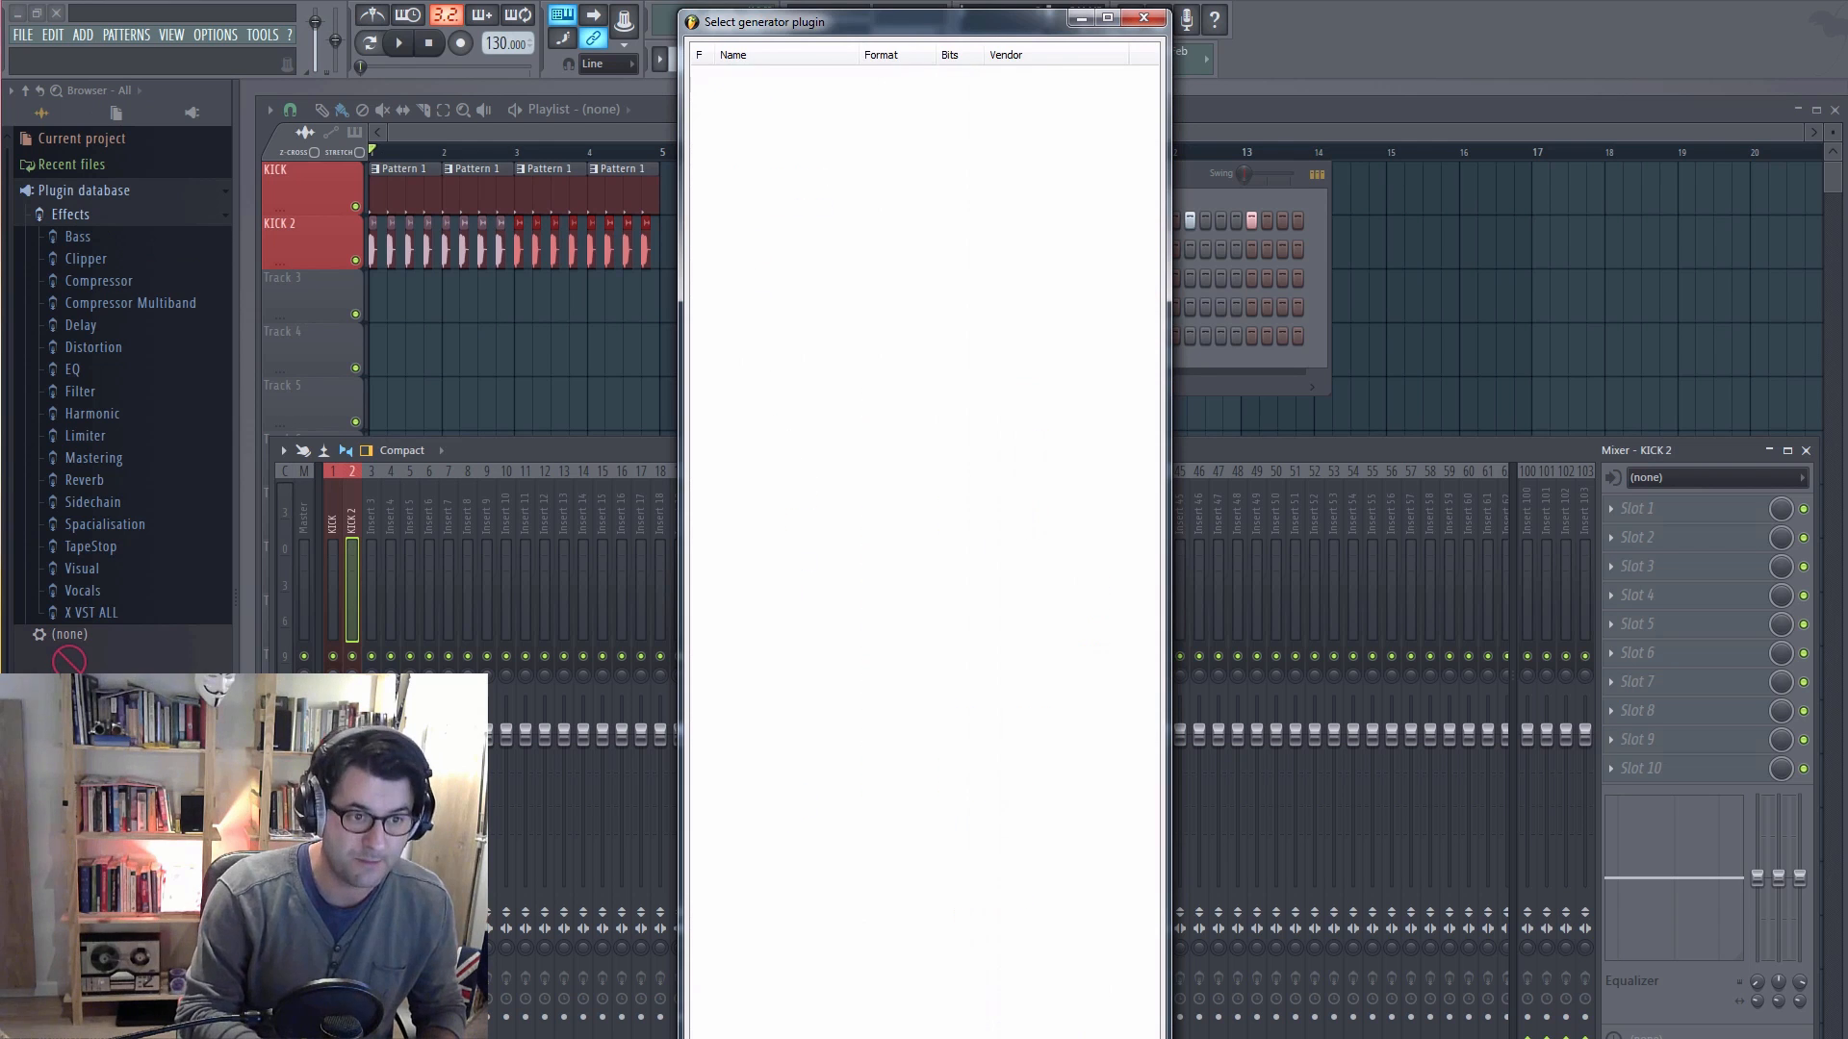
key(BackSpace)
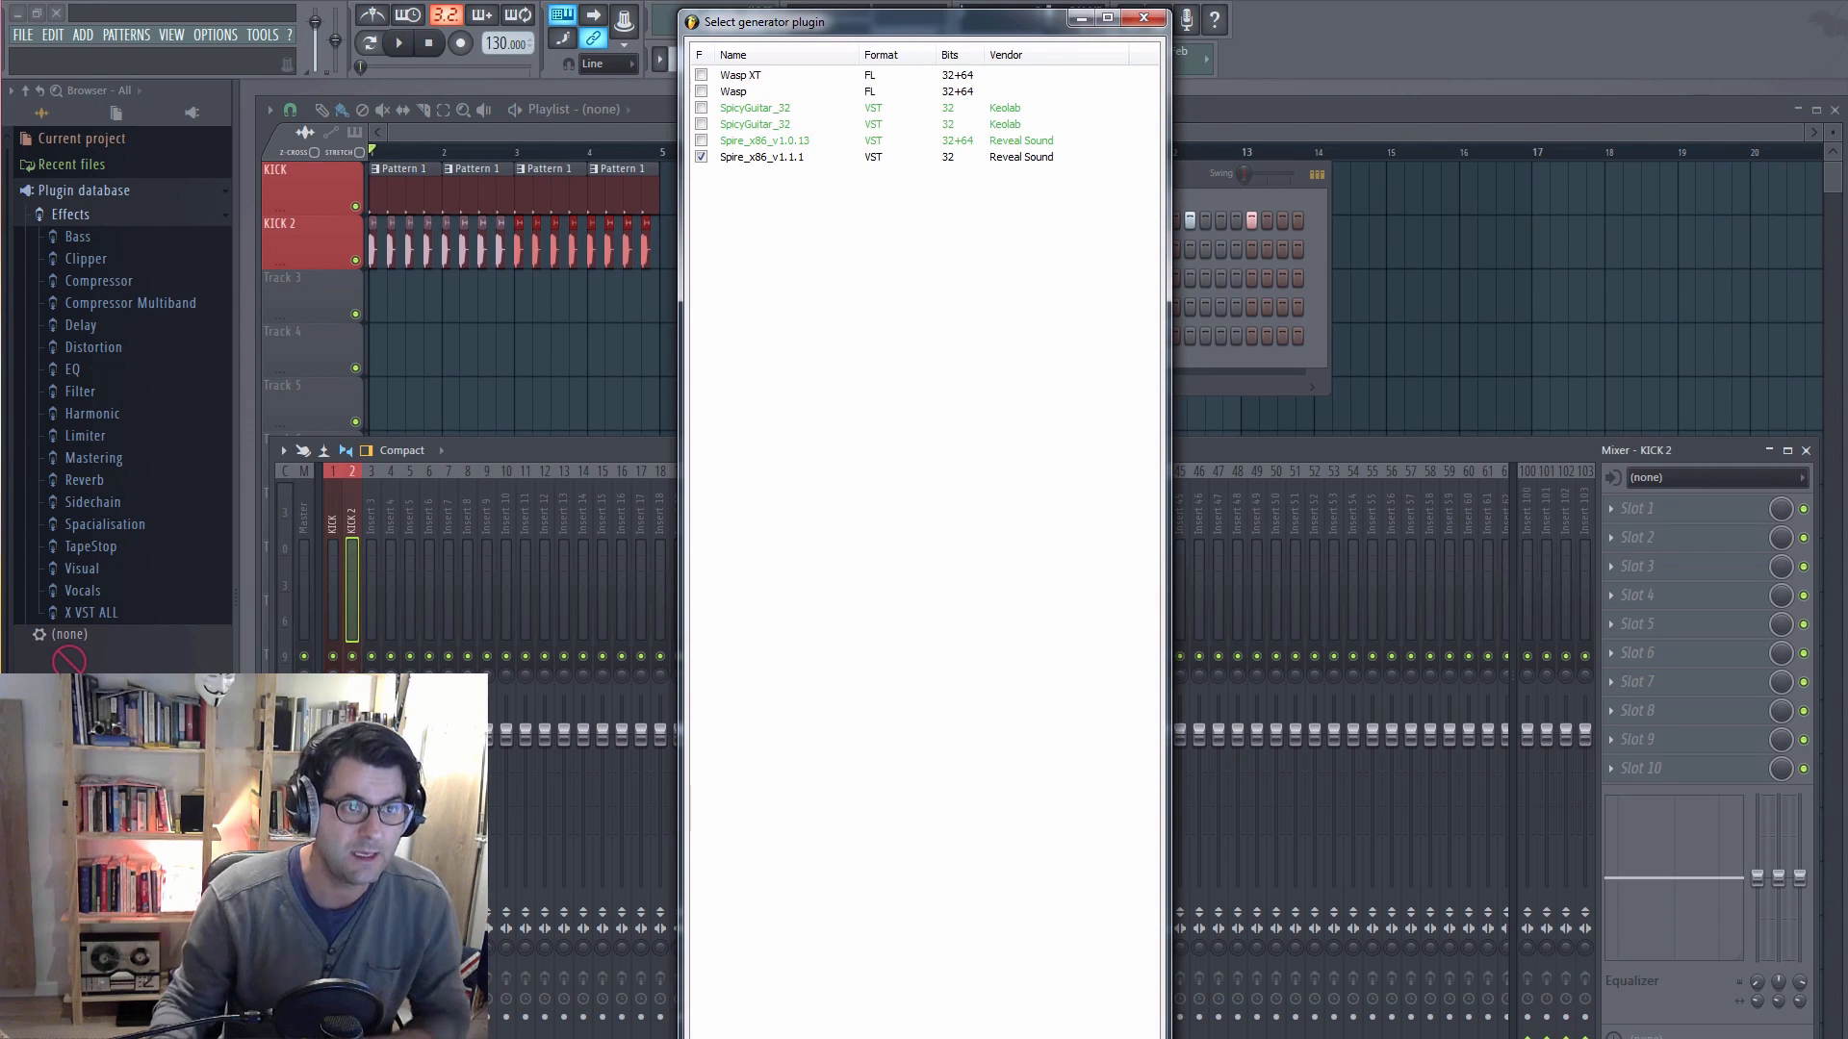
click(701, 107)
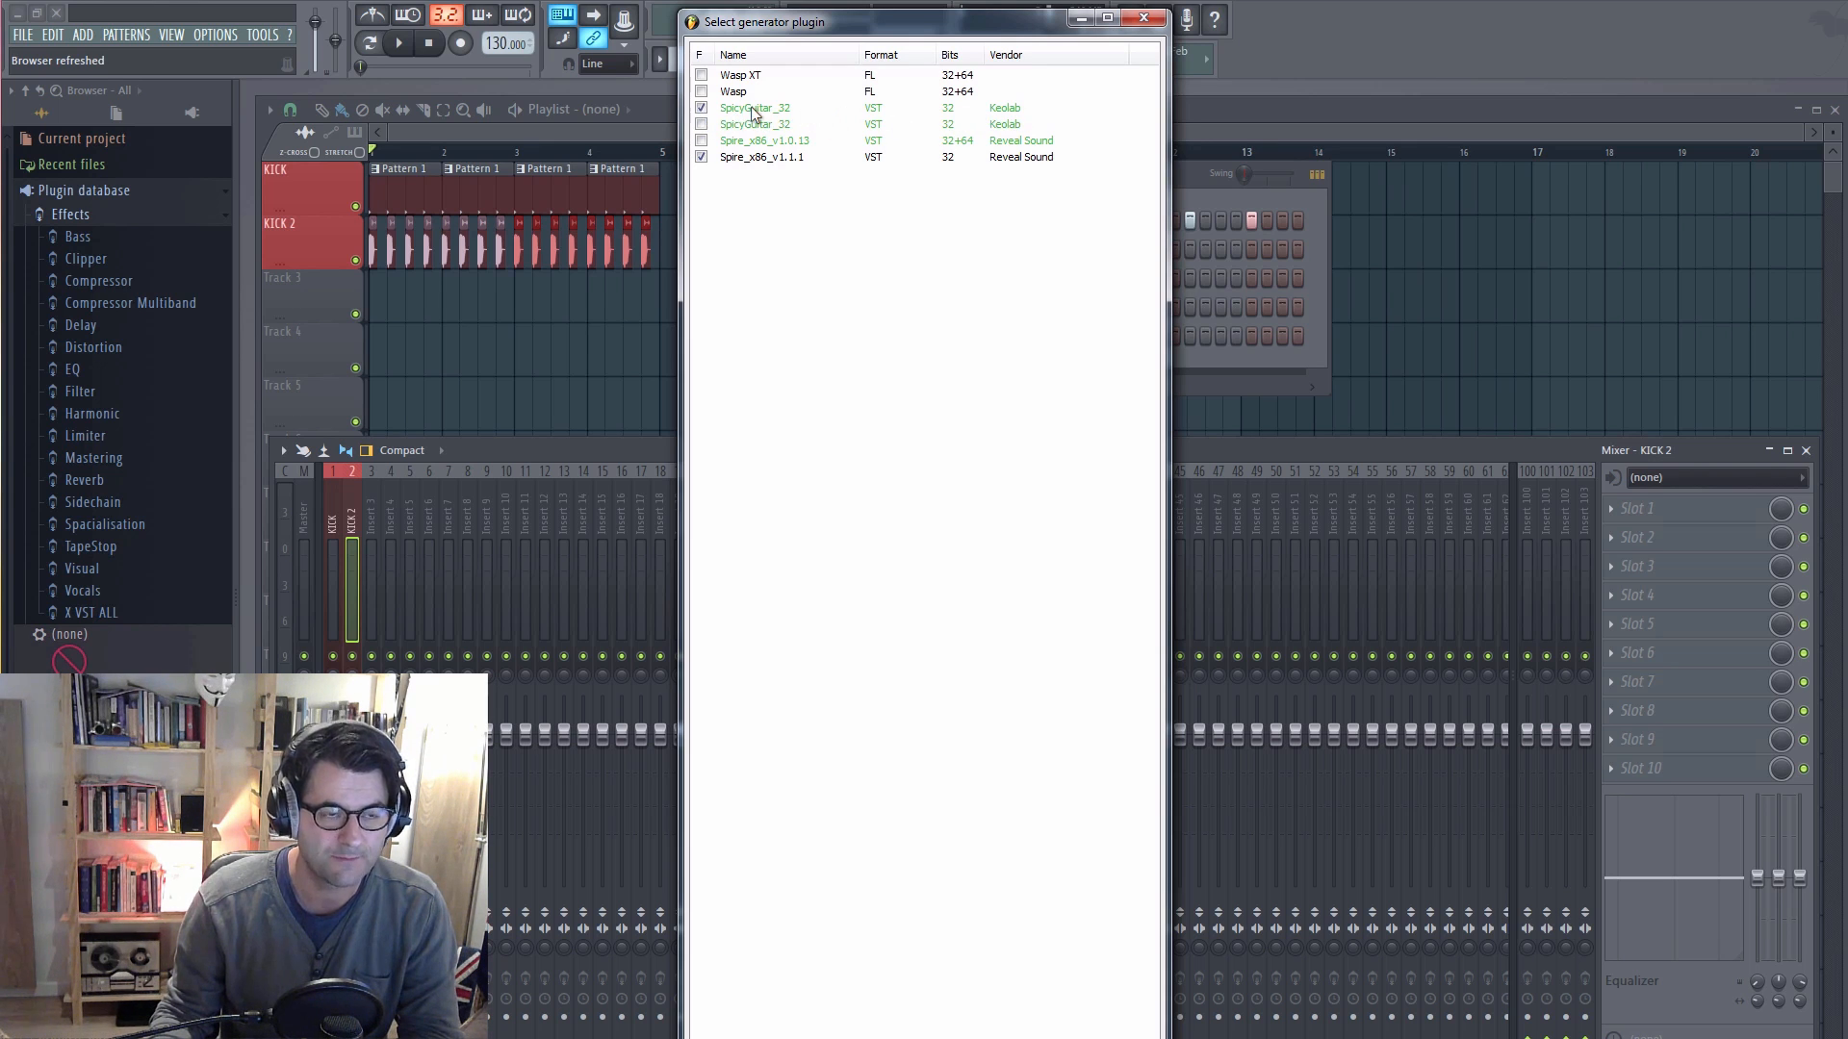
click(1143, 17)
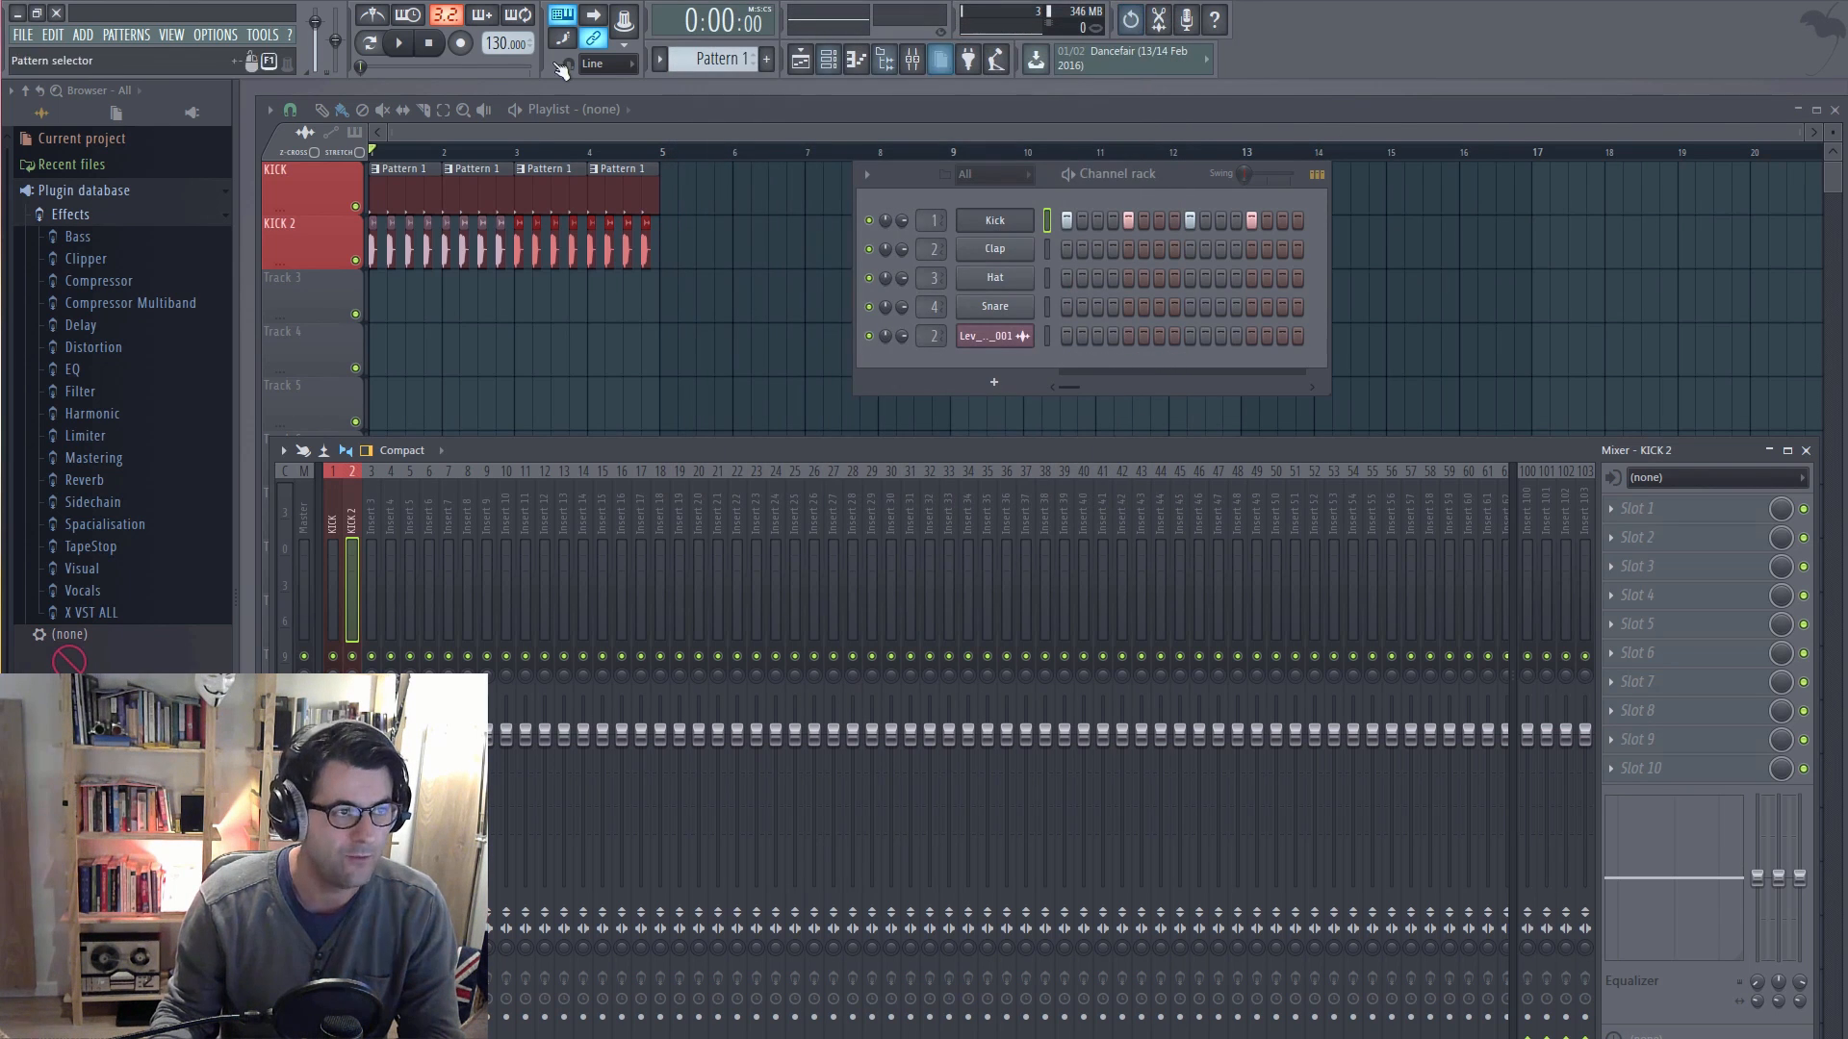
Step: Add SpicyGuitar_32 as a new channel, move its window clear of the channel rack, and route it to mixer track 3
click(82, 35)
mouse_move(101, 55)
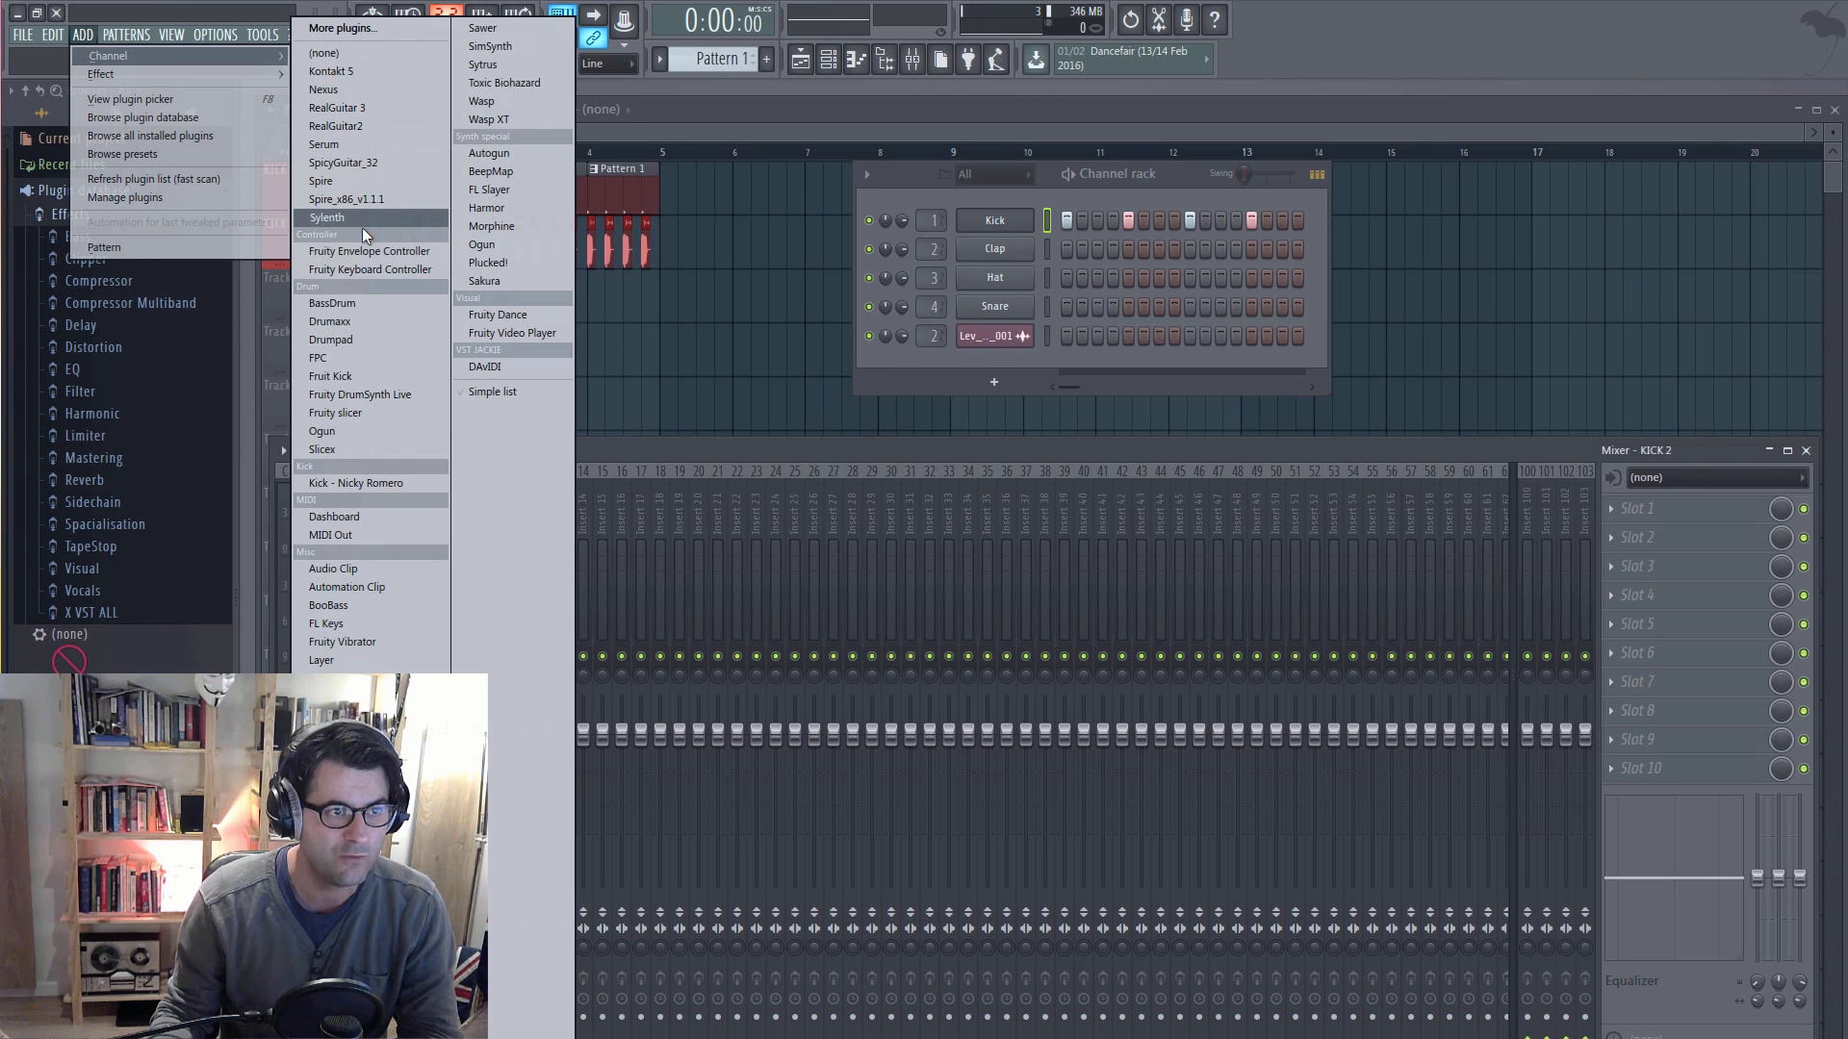
click(362, 164)
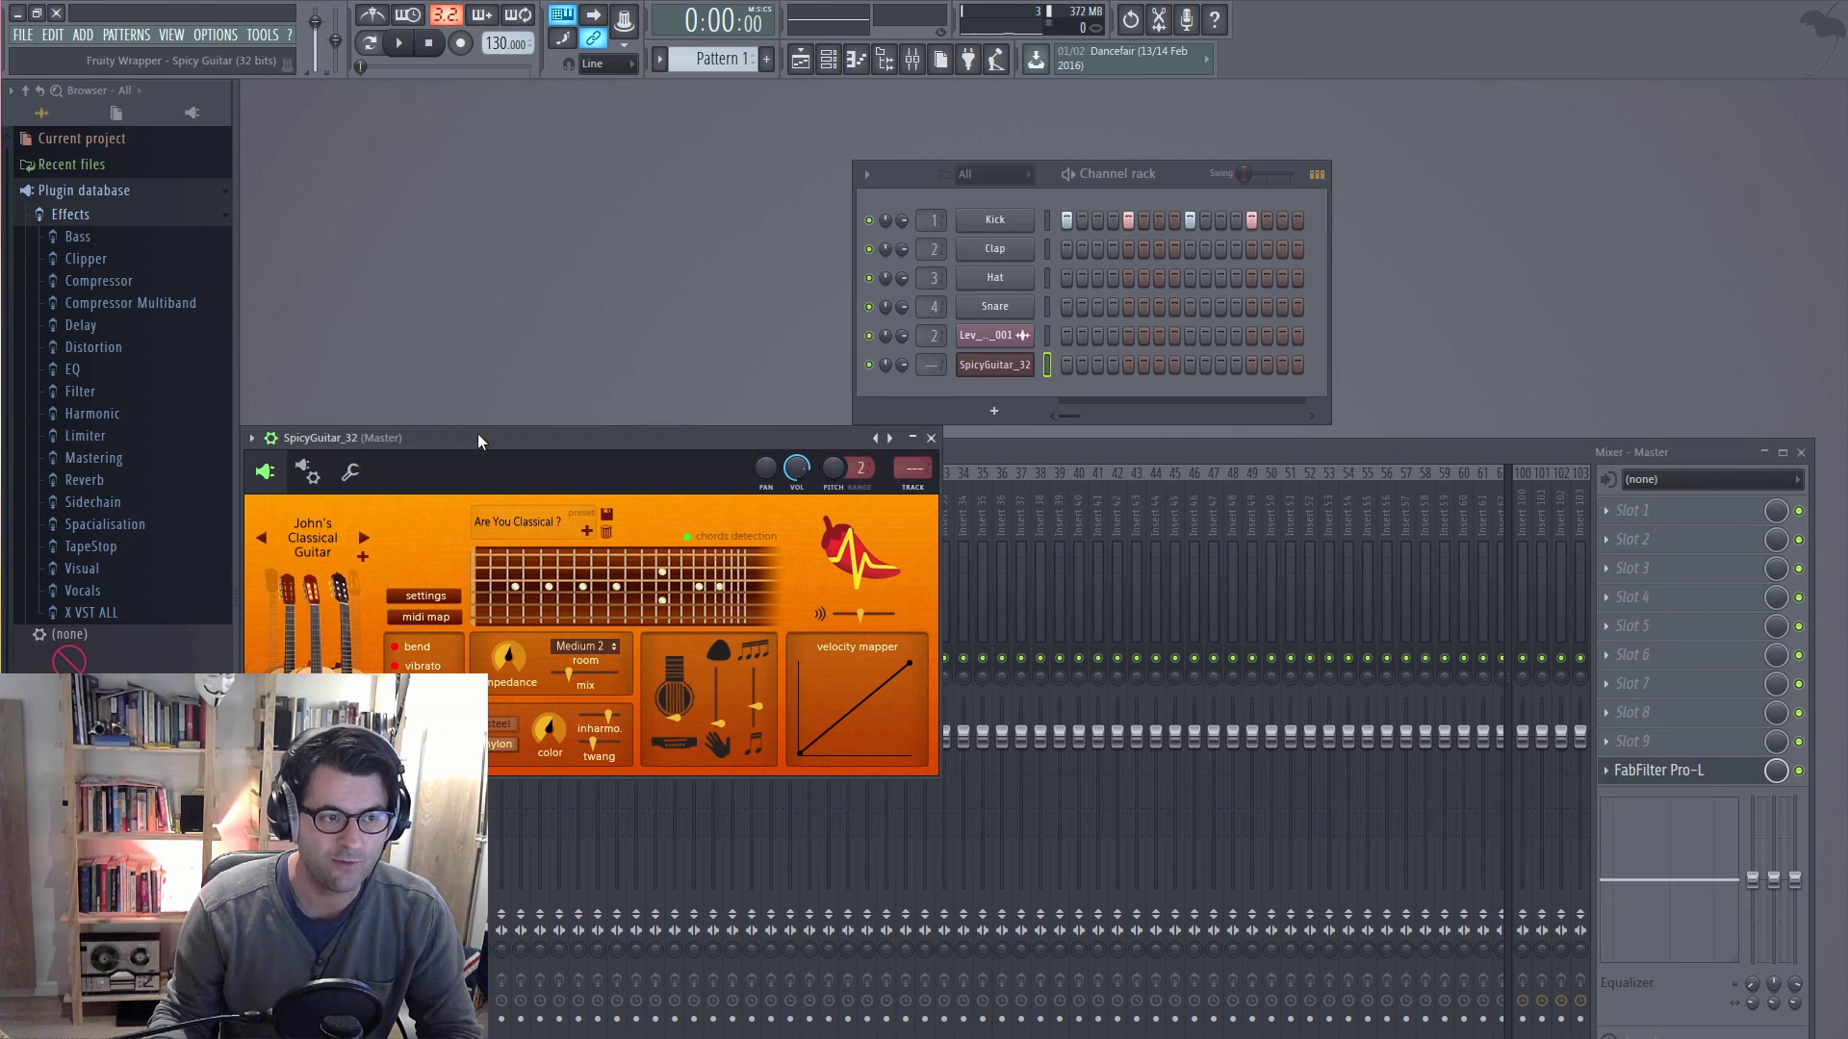
drag(482, 435, 1185, 564)
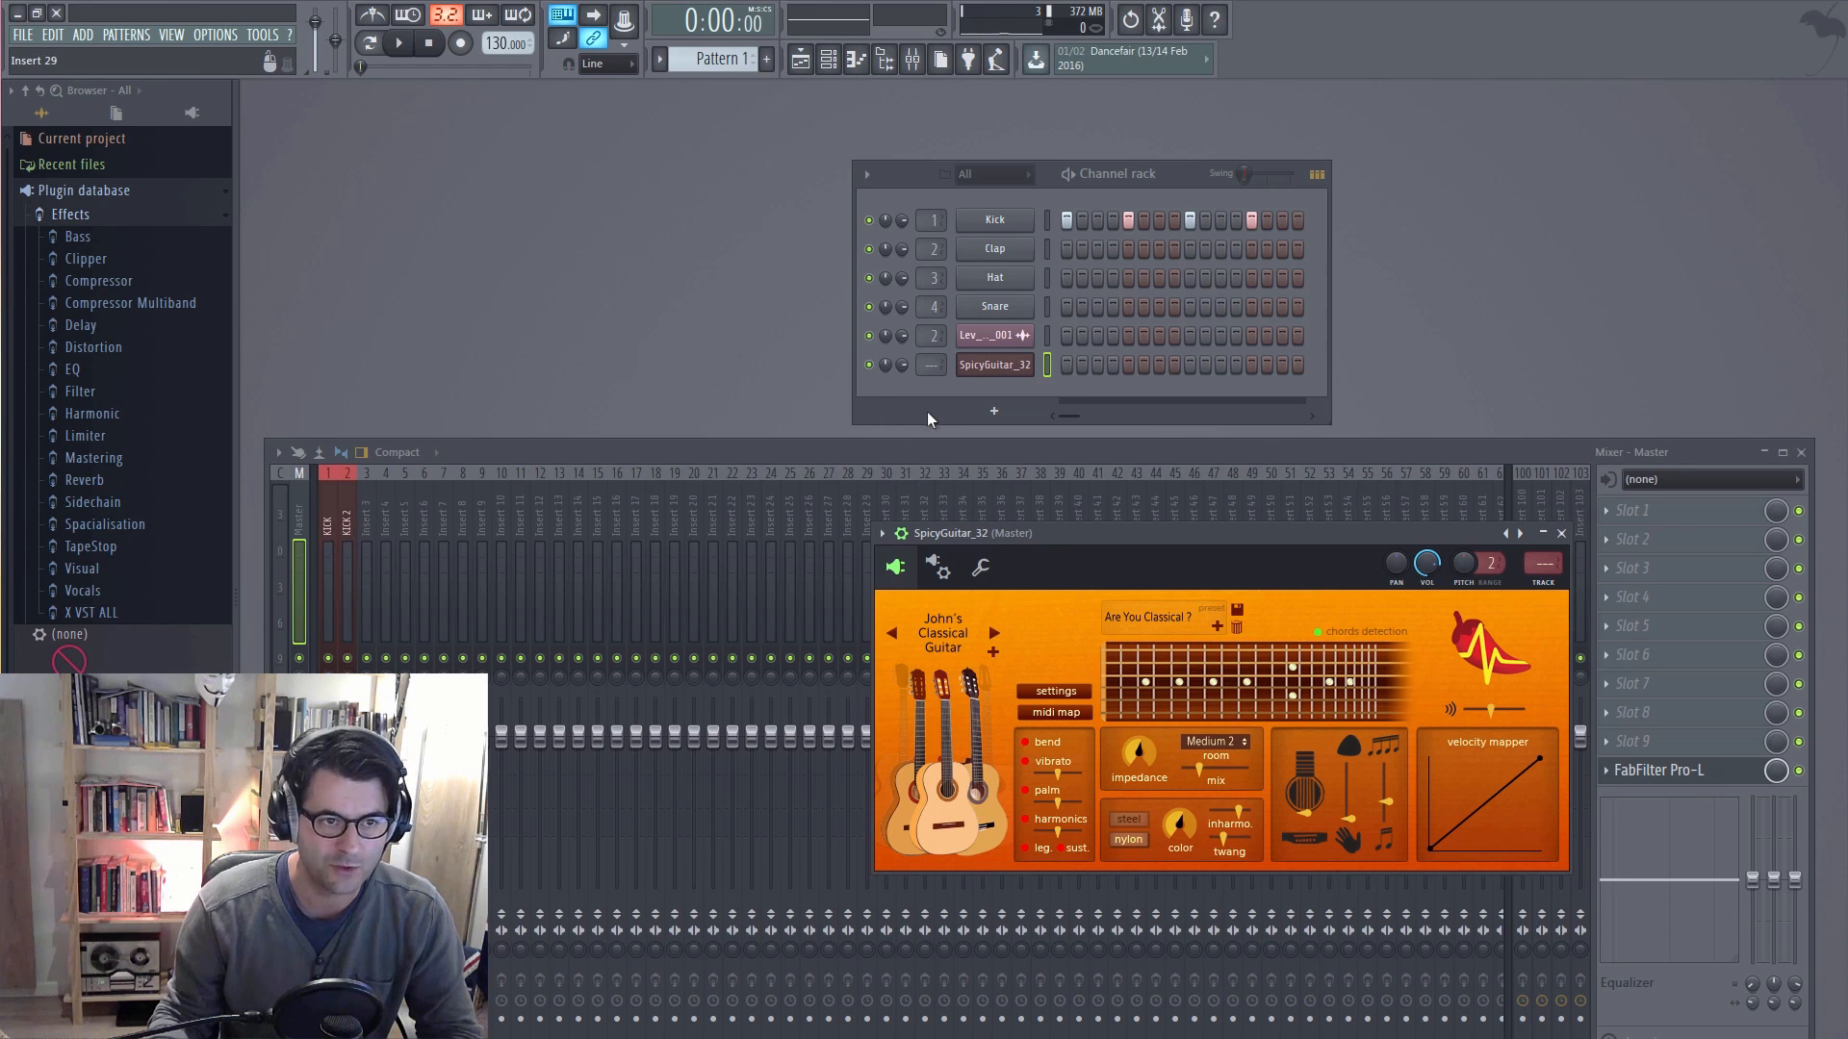
drag(933, 366, 933, 341)
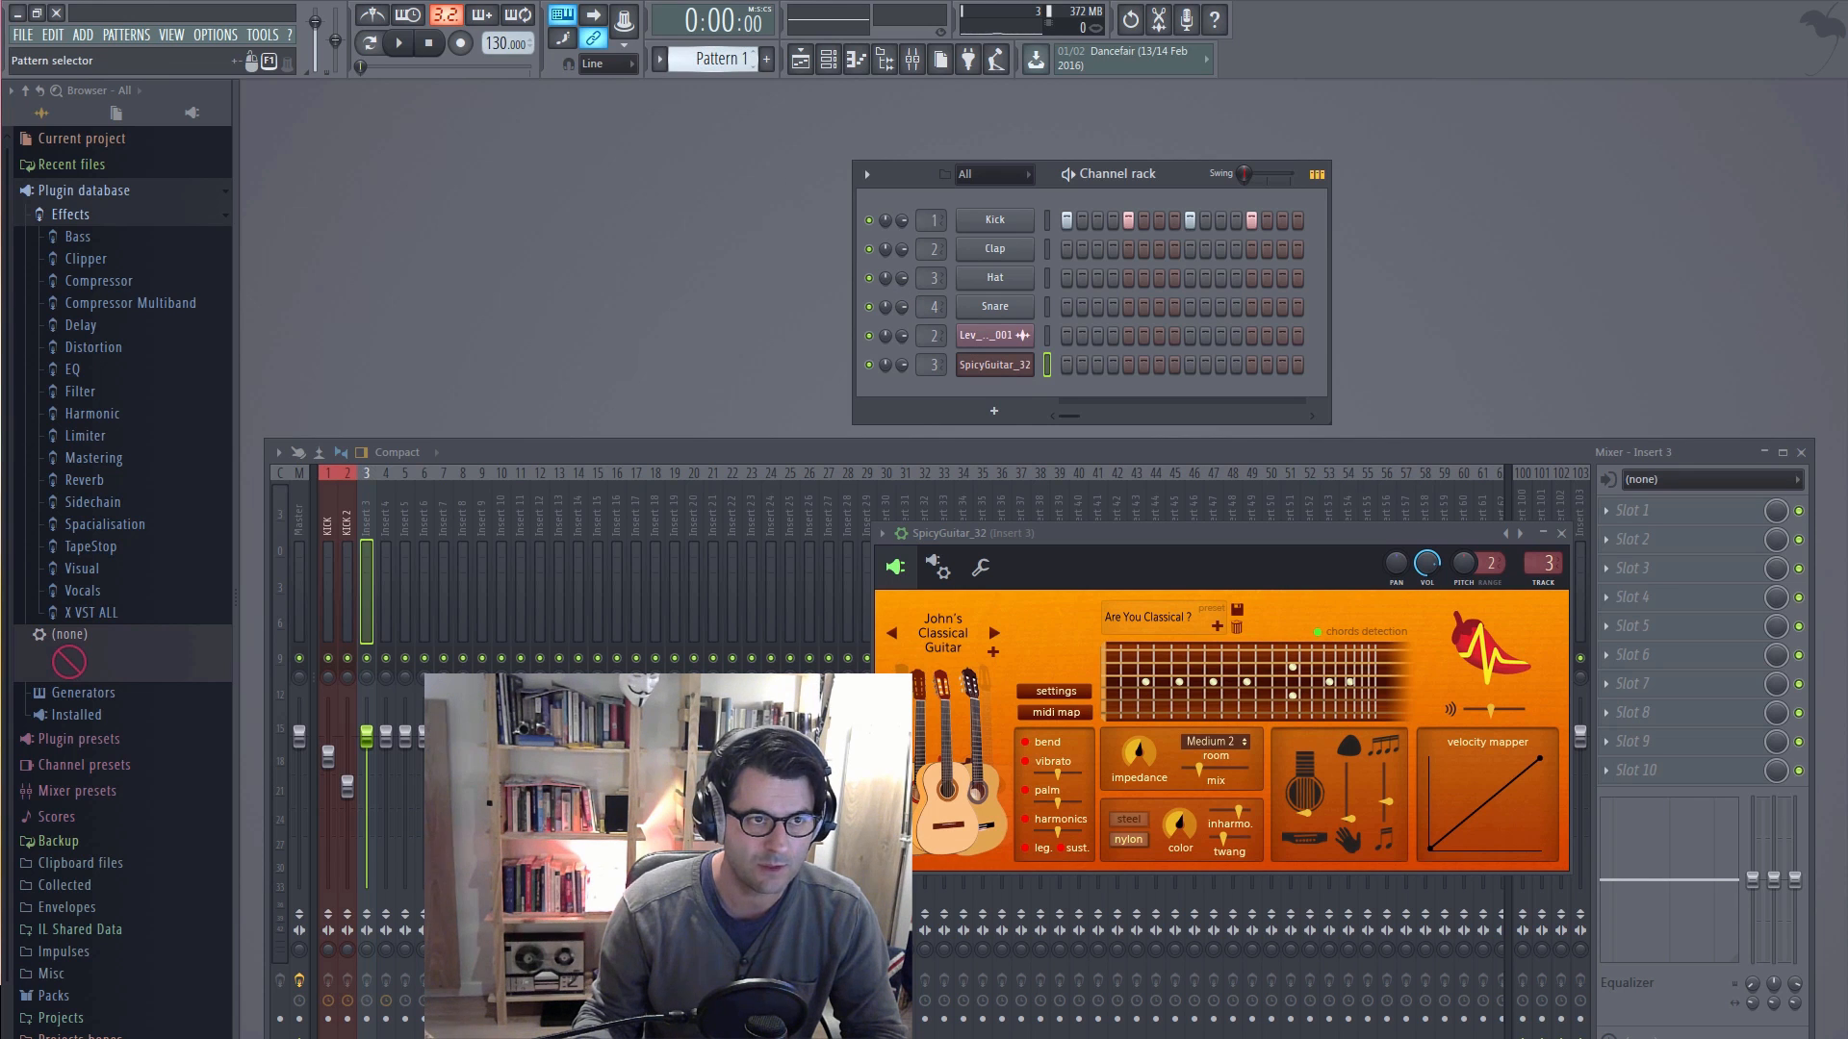
Step: Switch to Pattern 2 and open the piano roll for the SpicyGuitar_32 channel
drag(704, 58, 703, 50)
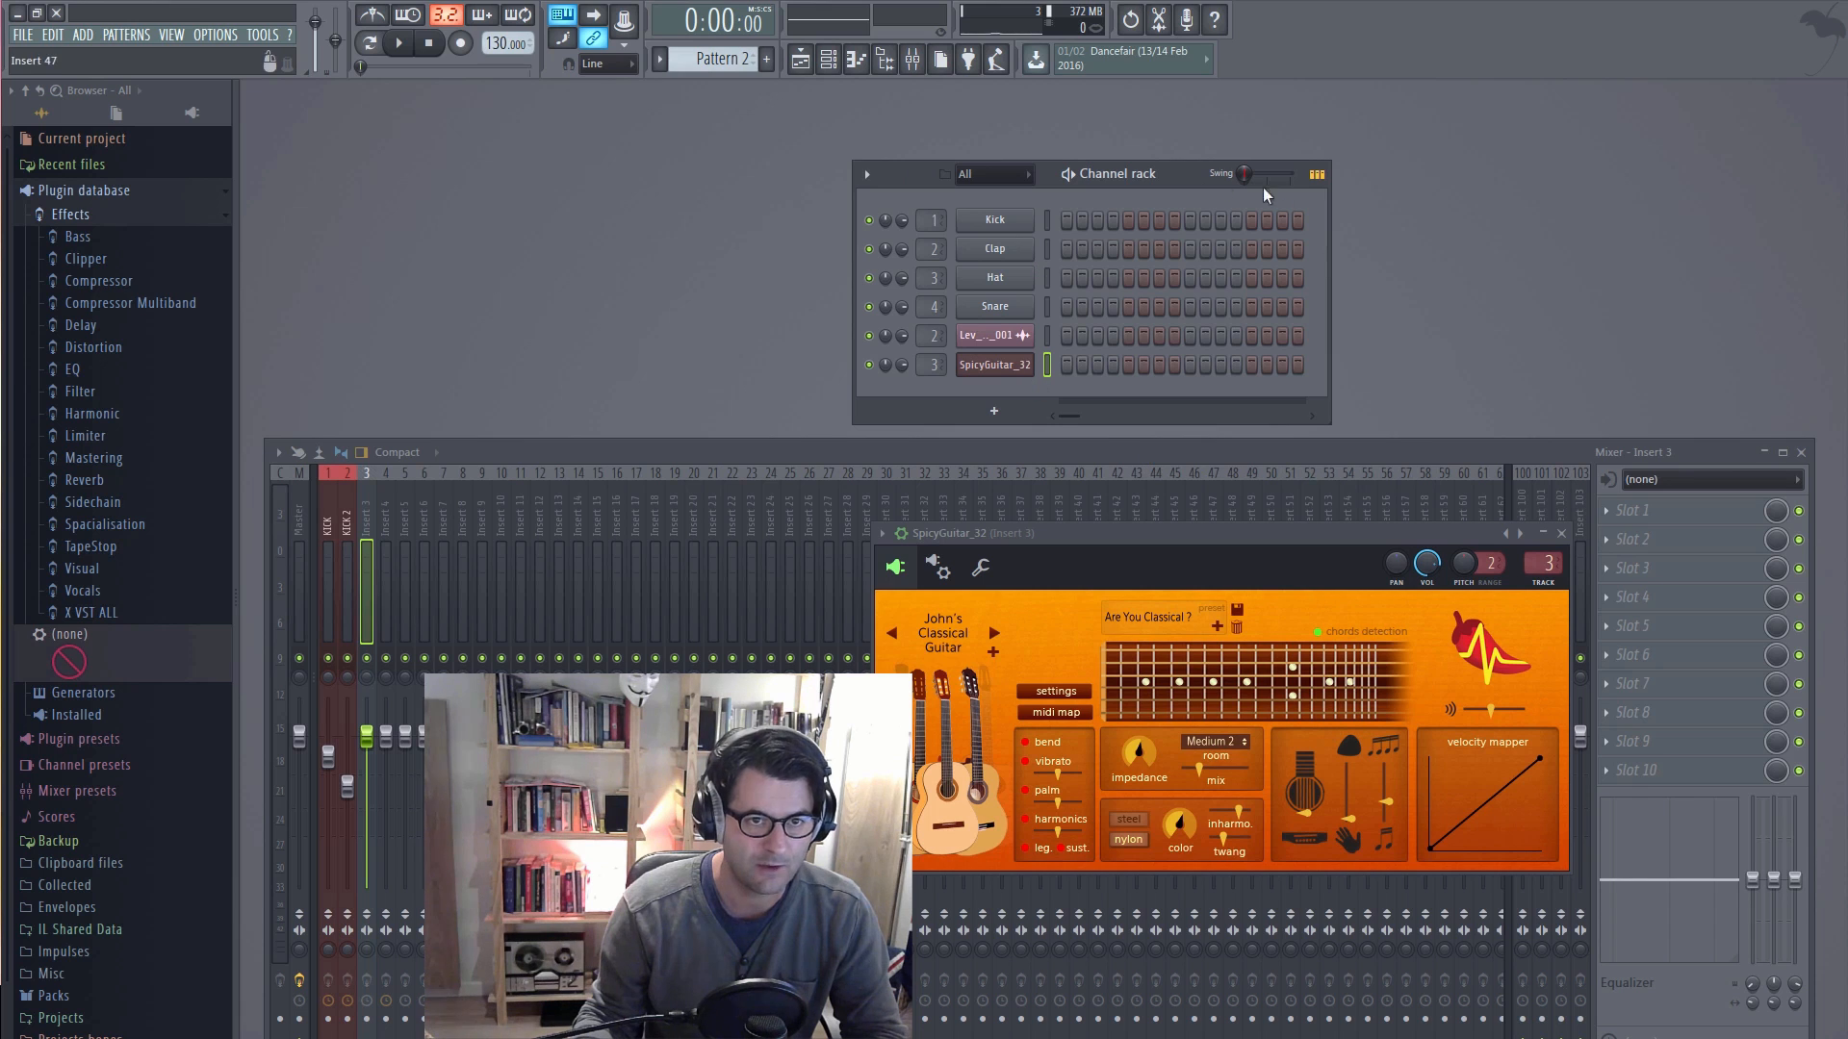
right_click(997, 370)
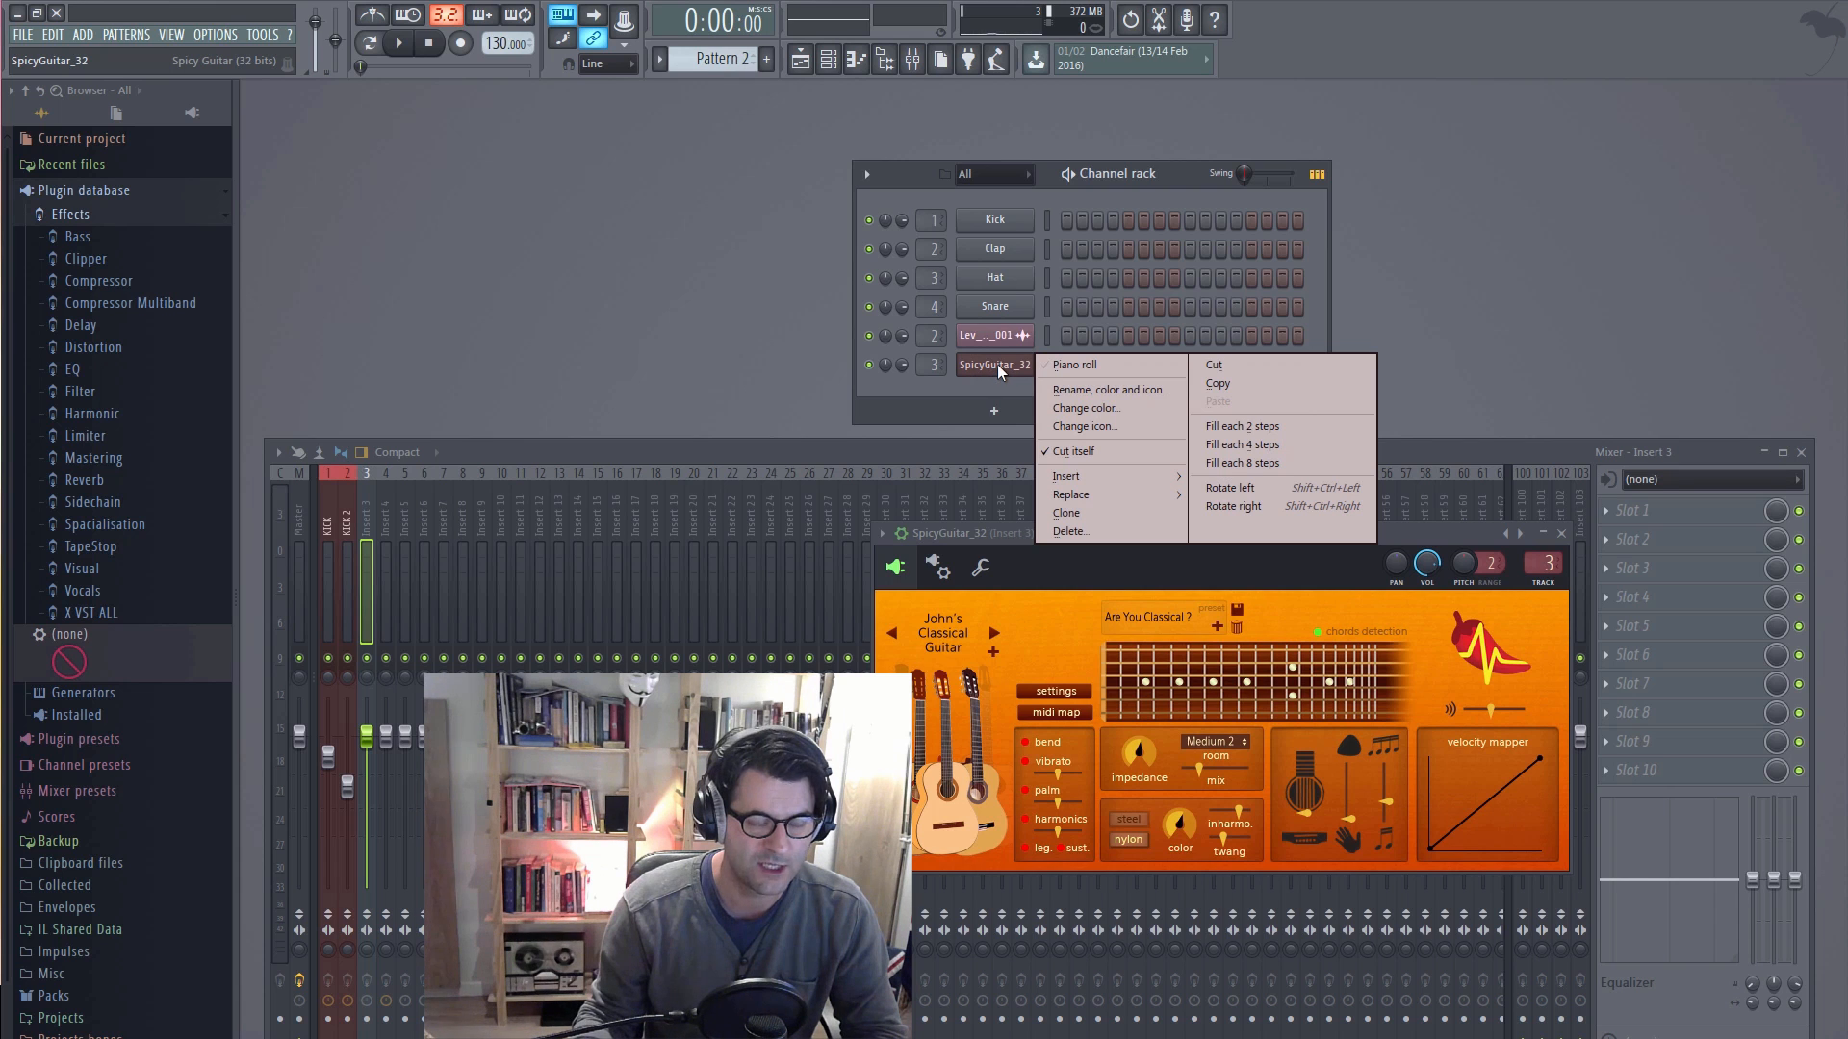
click(1124, 367)
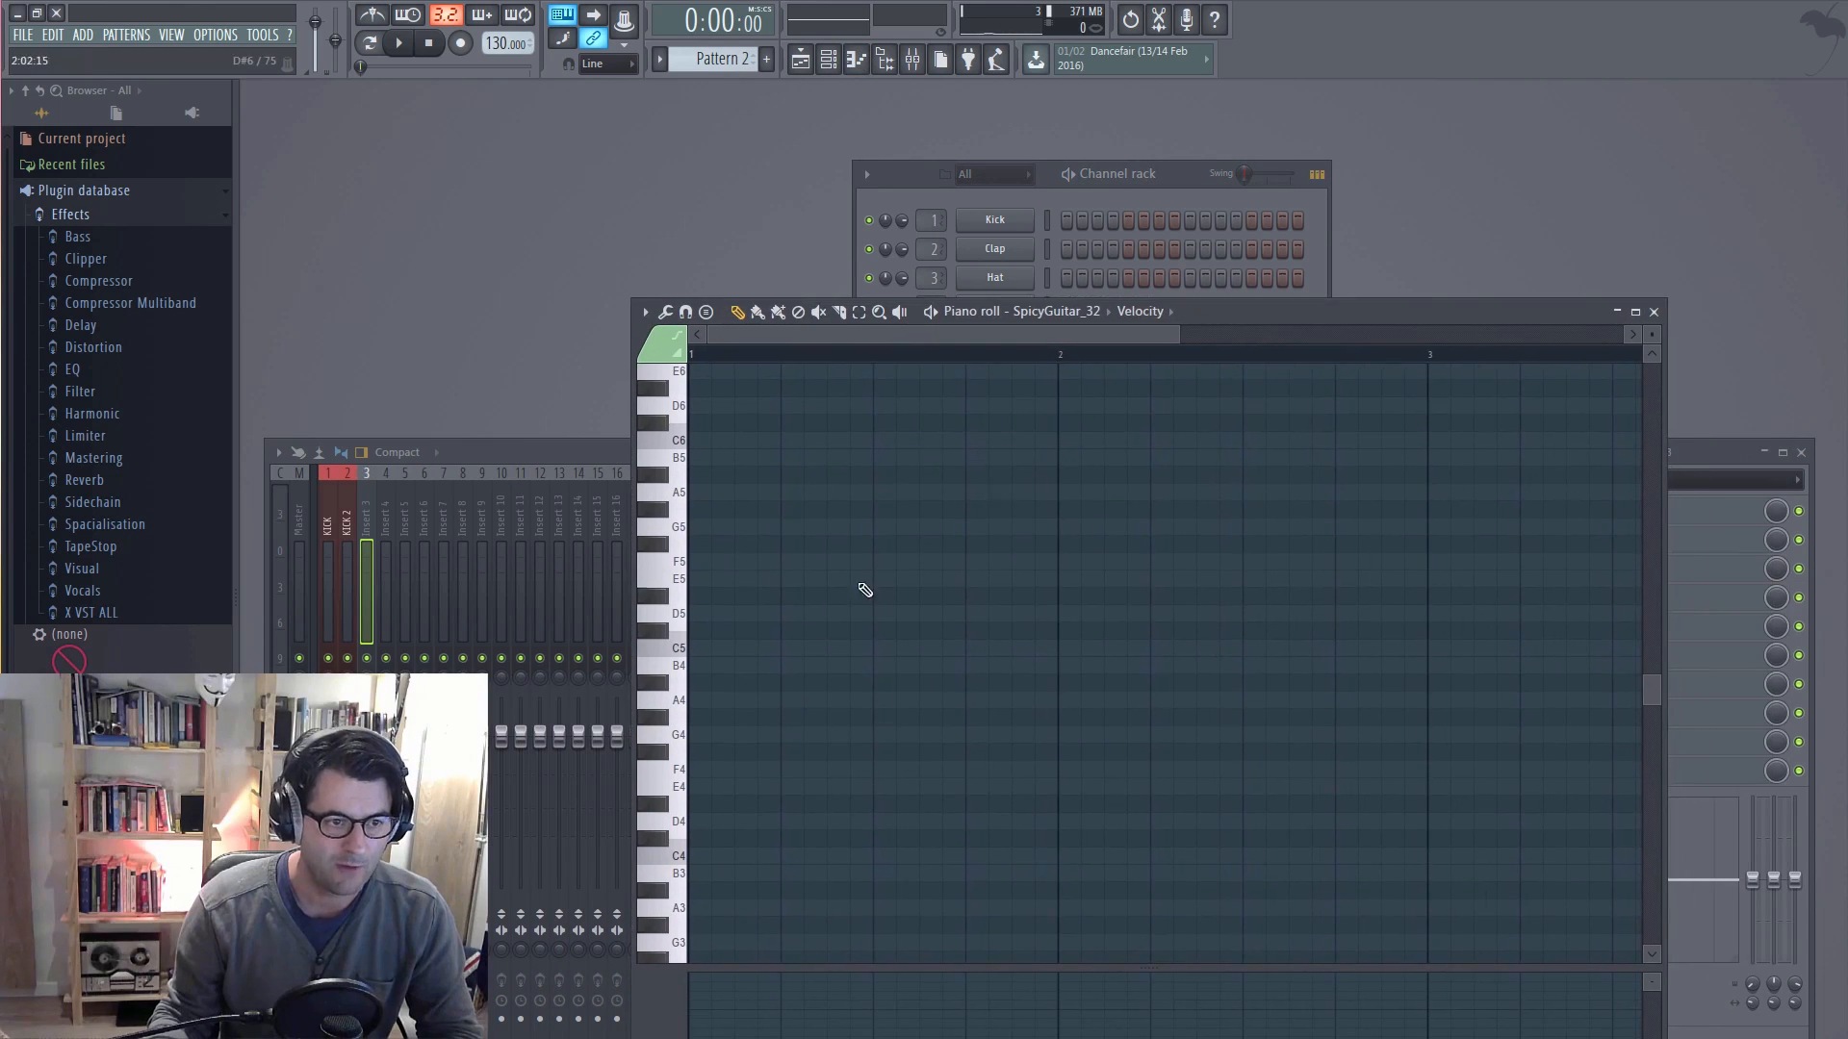
Step: Draw a one-bar guitar melody of ten short notes in bar 1, alternating pairs of C5 and D5
click(694, 647)
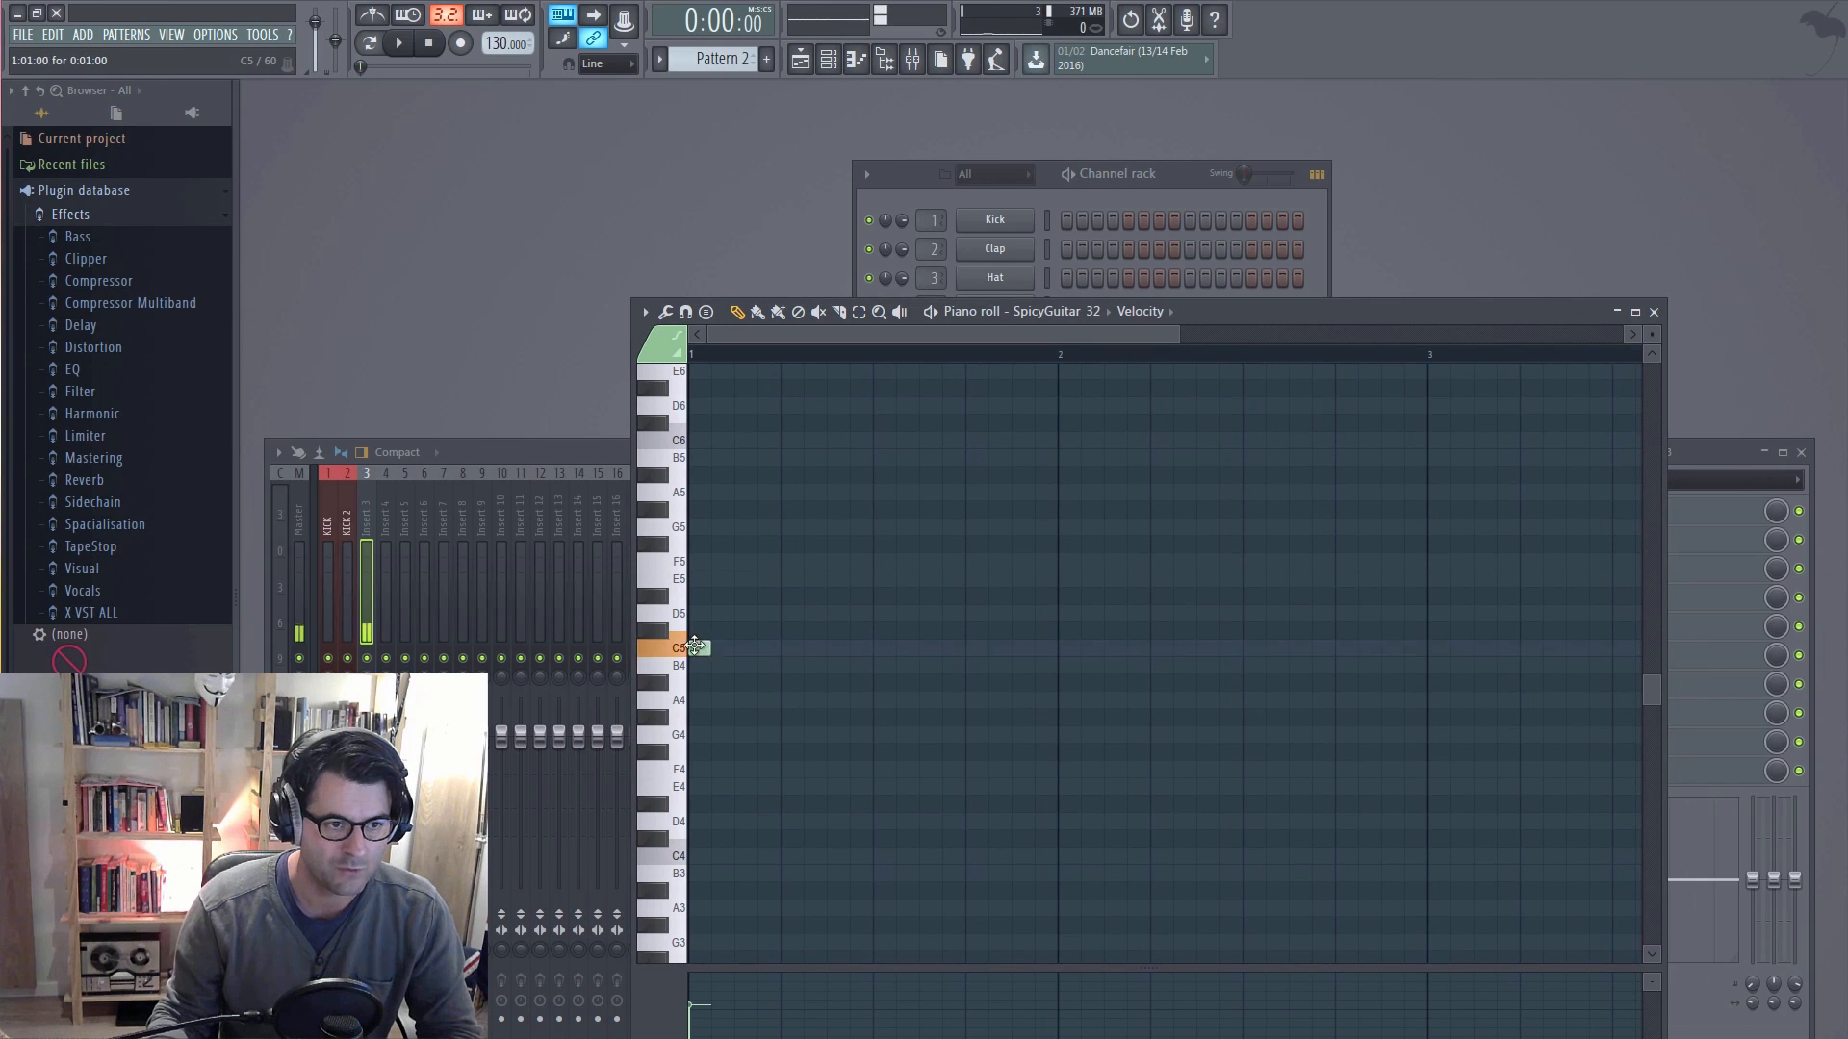
click(743, 647)
click(790, 613)
click(835, 613)
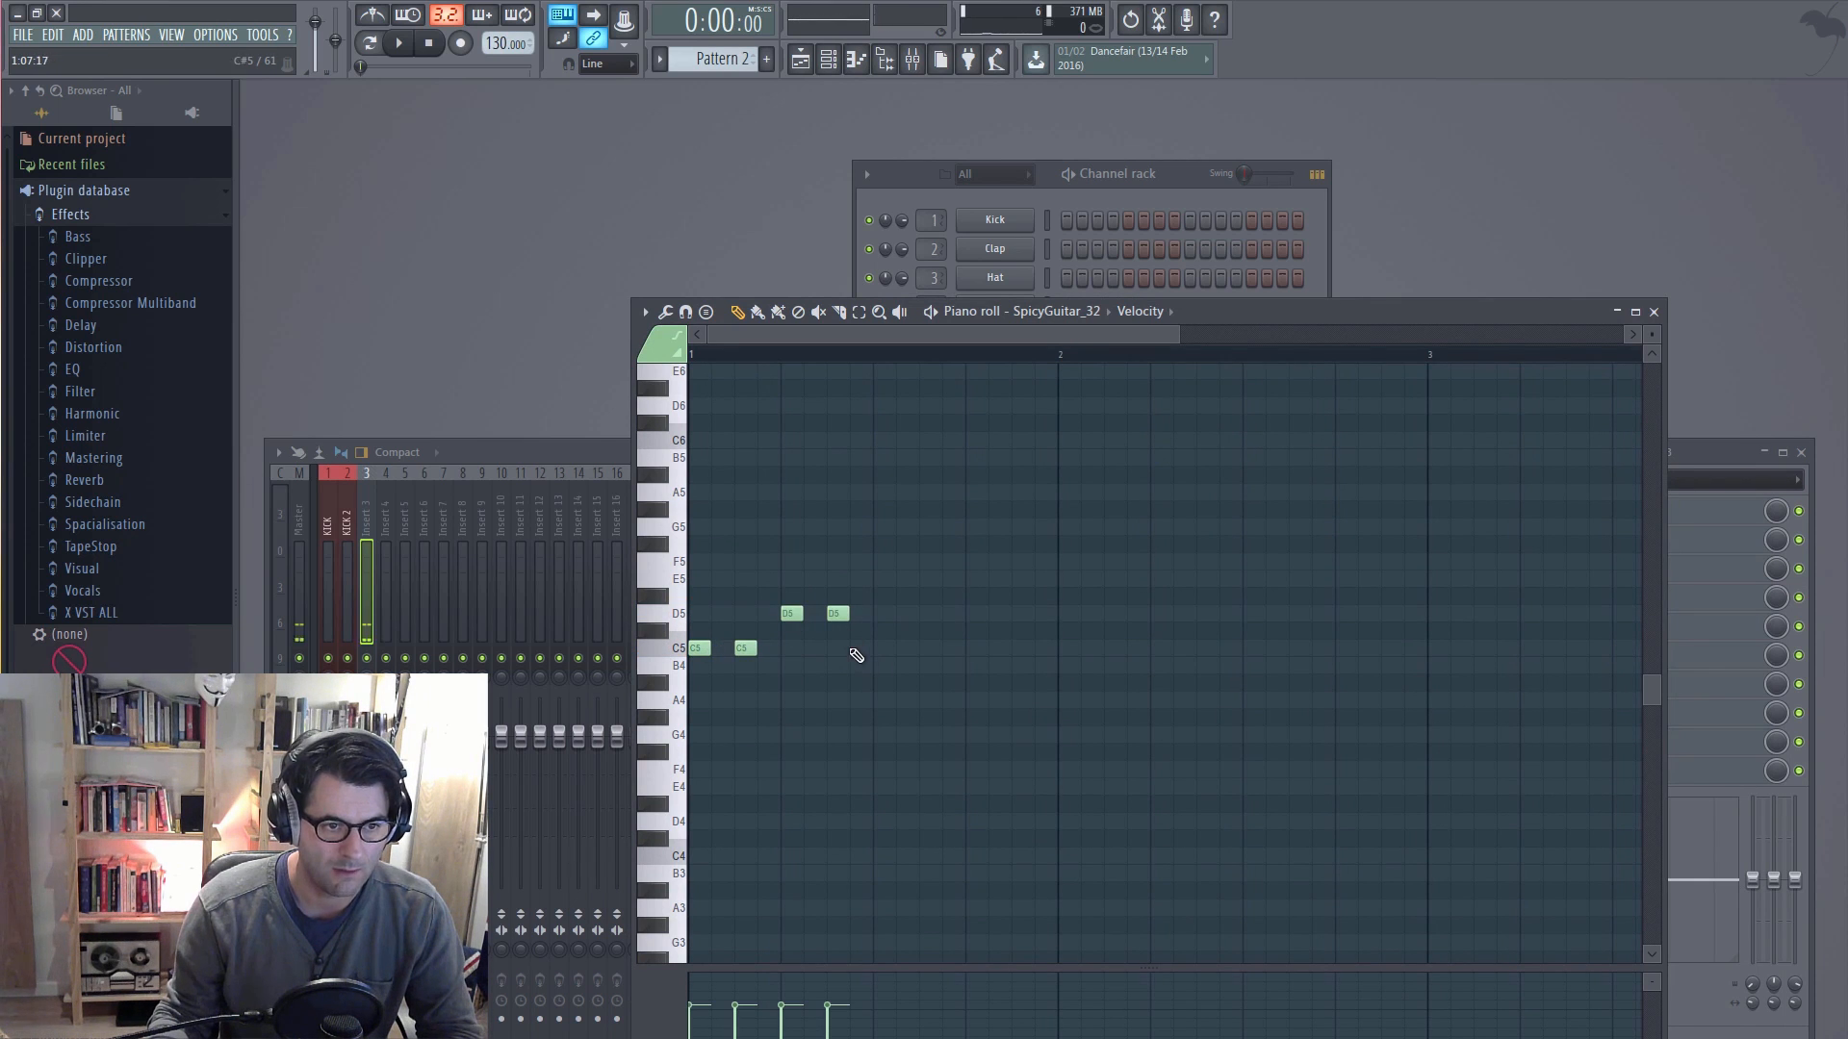
click(858, 648)
click(926, 648)
click(948, 615)
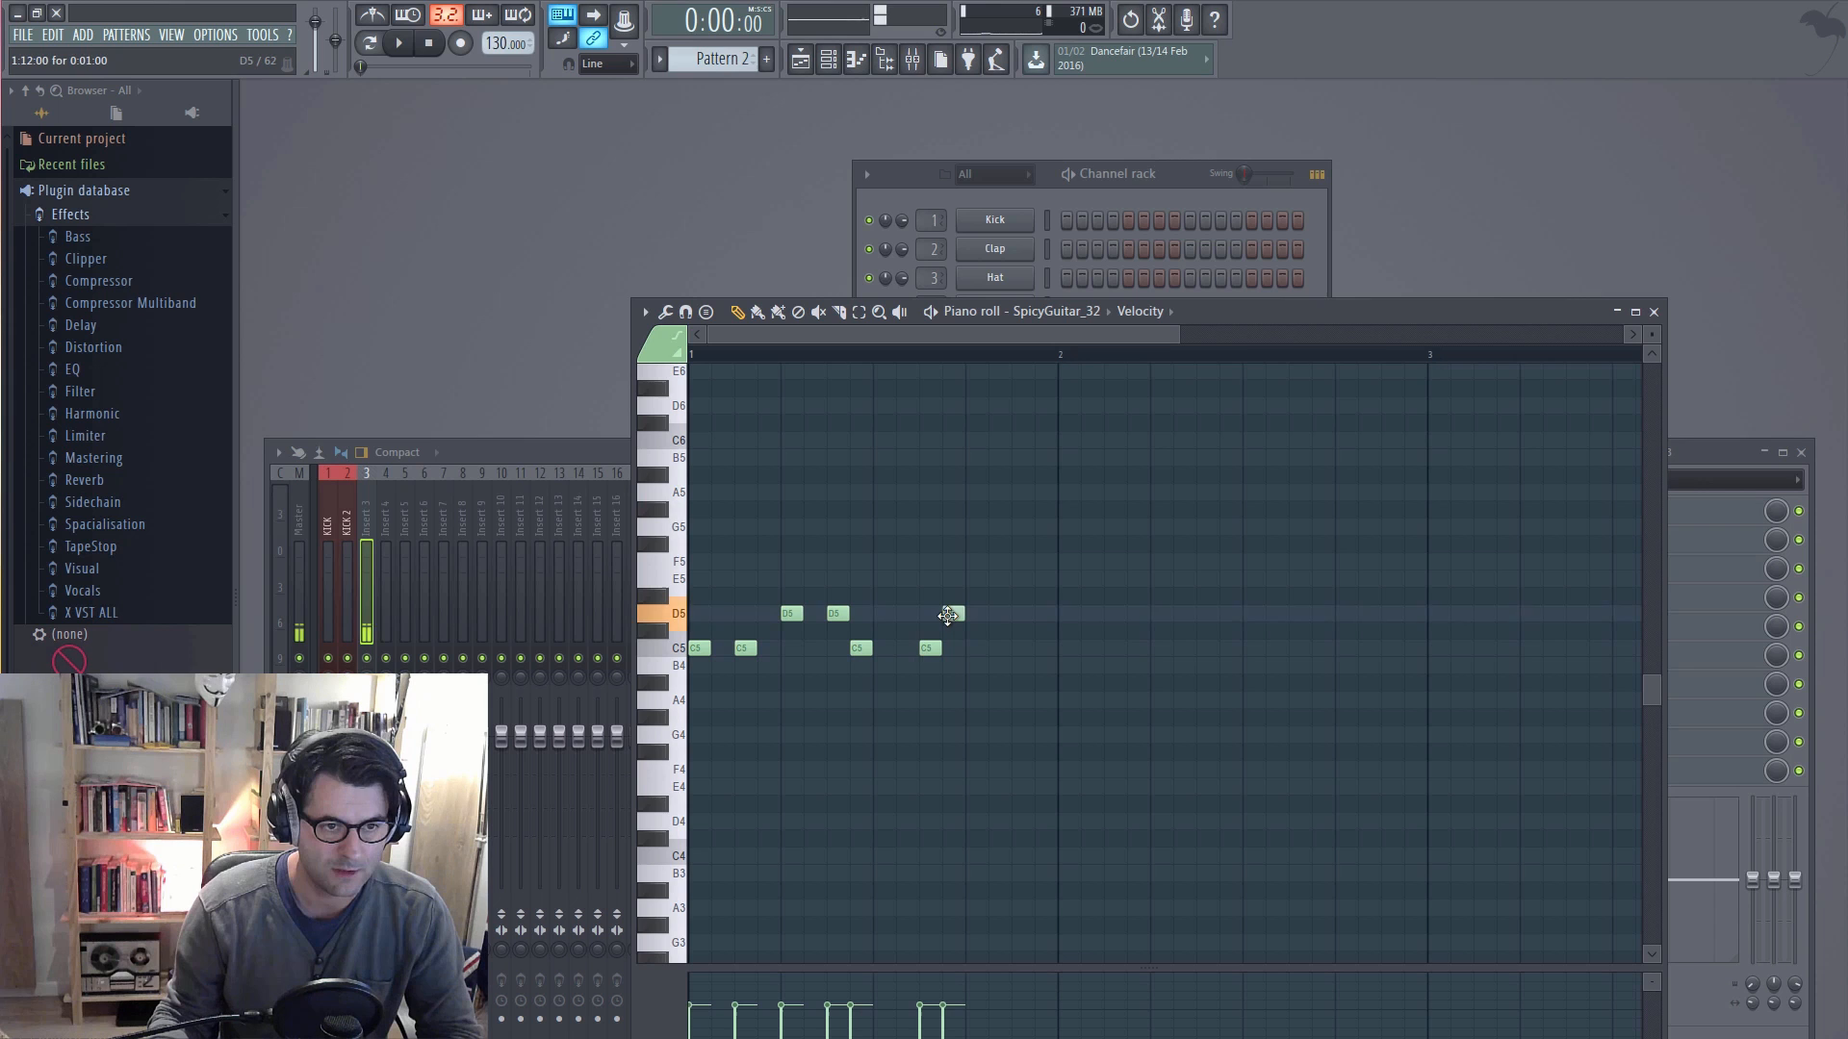
click(996, 613)
click(1017, 647)
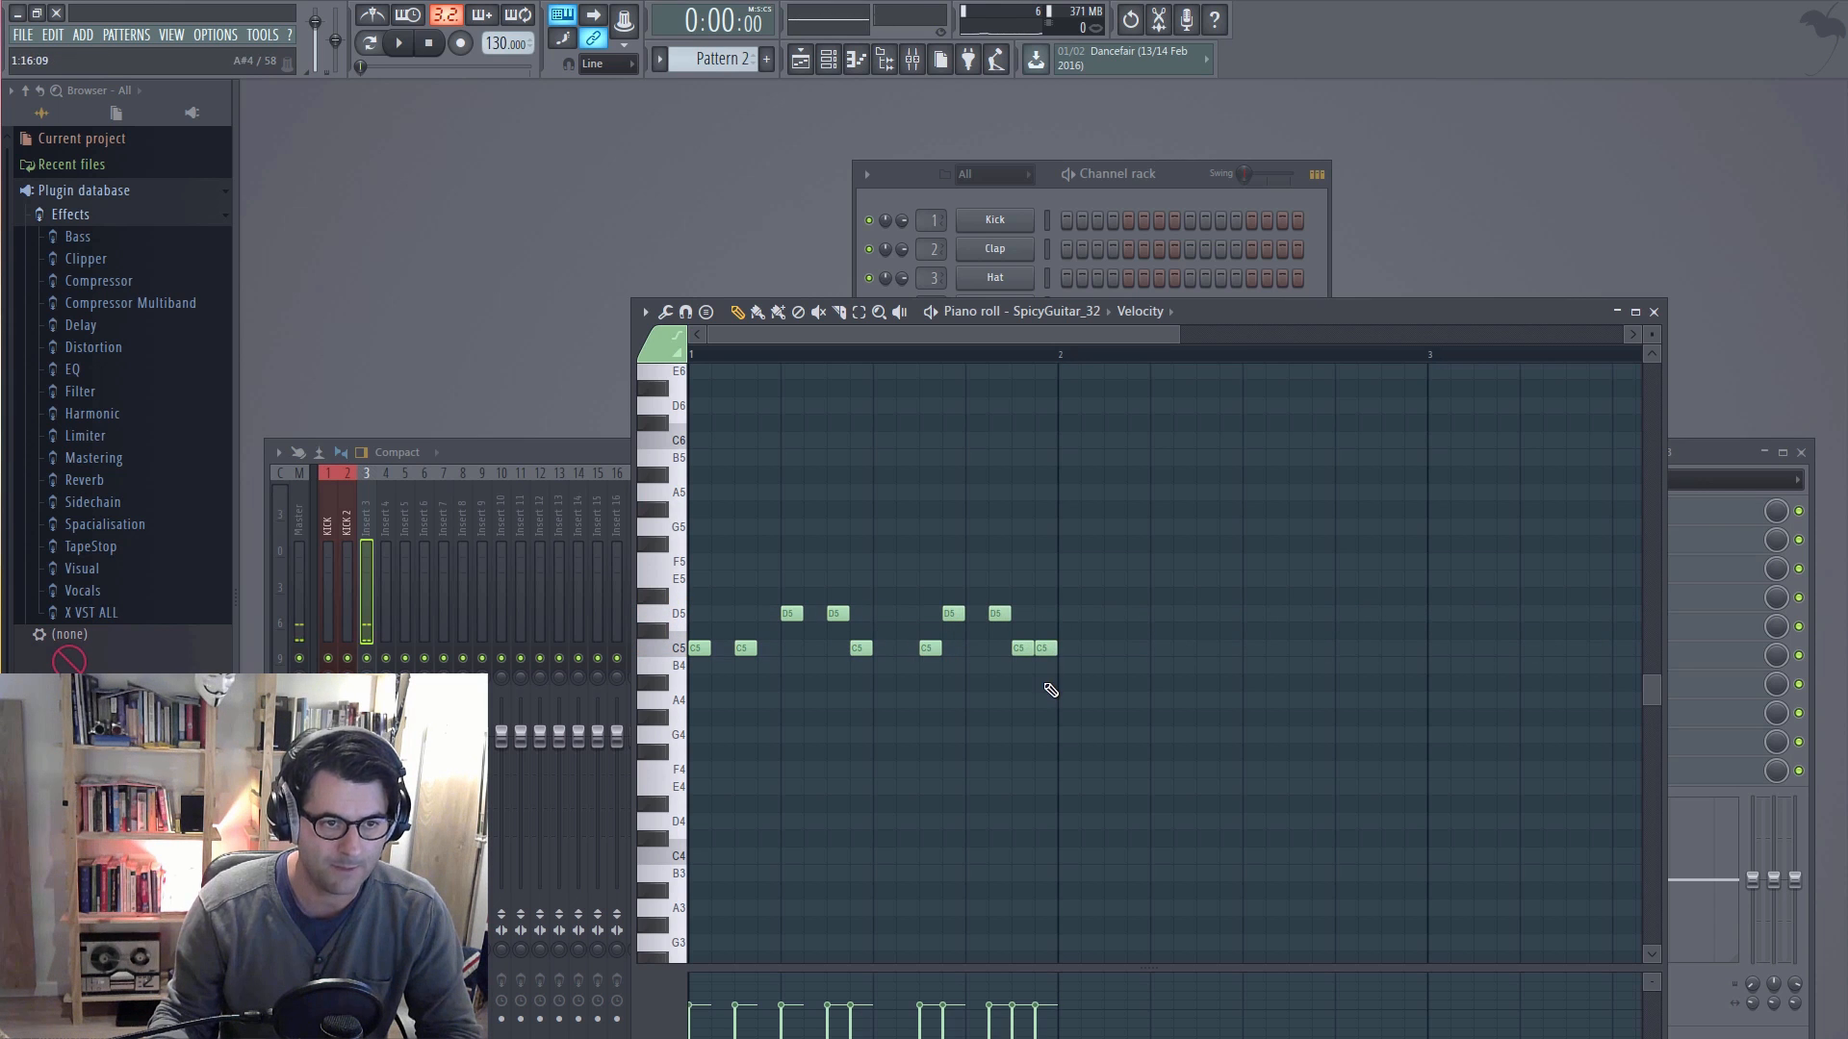
click(1380, 337)
drag(1380, 336, 1537, 336)
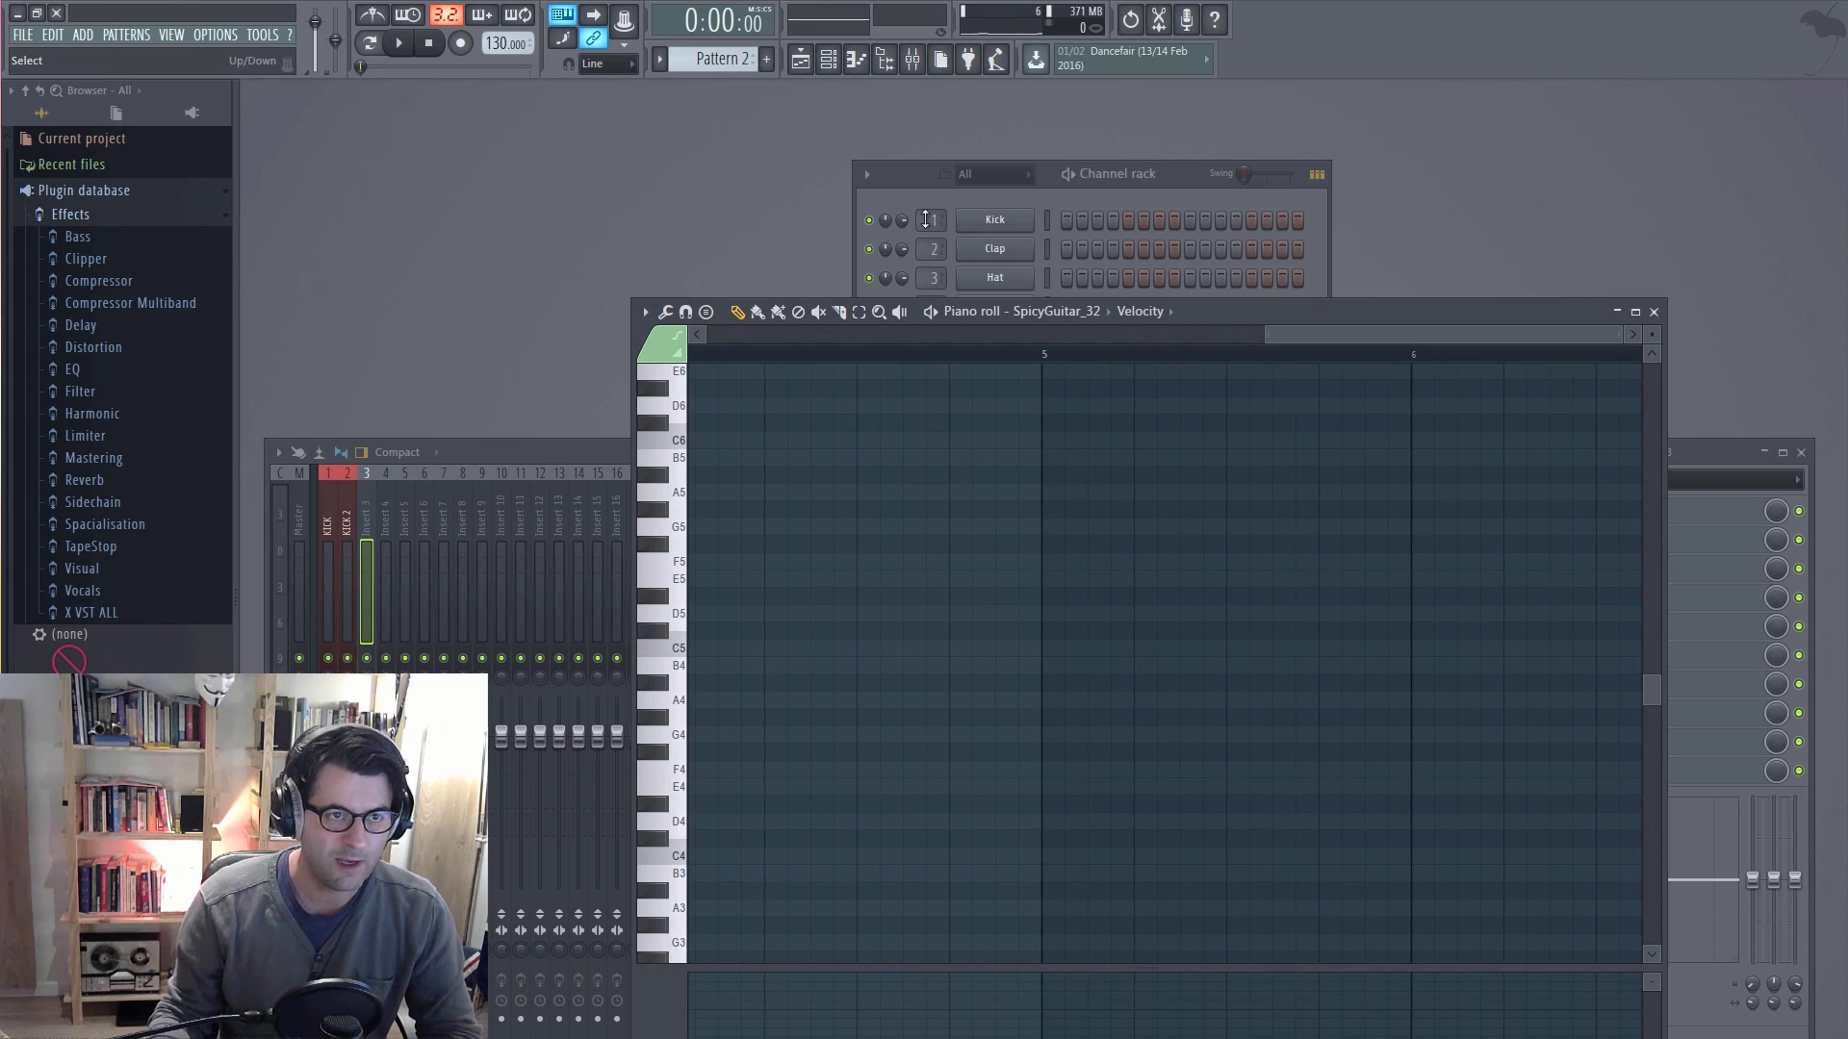
drag(1302, 333, 746, 281)
Step: In the playlist, place Pattern 2 four times in a row on Track 3, covering bars 1 to 4
click(800, 60)
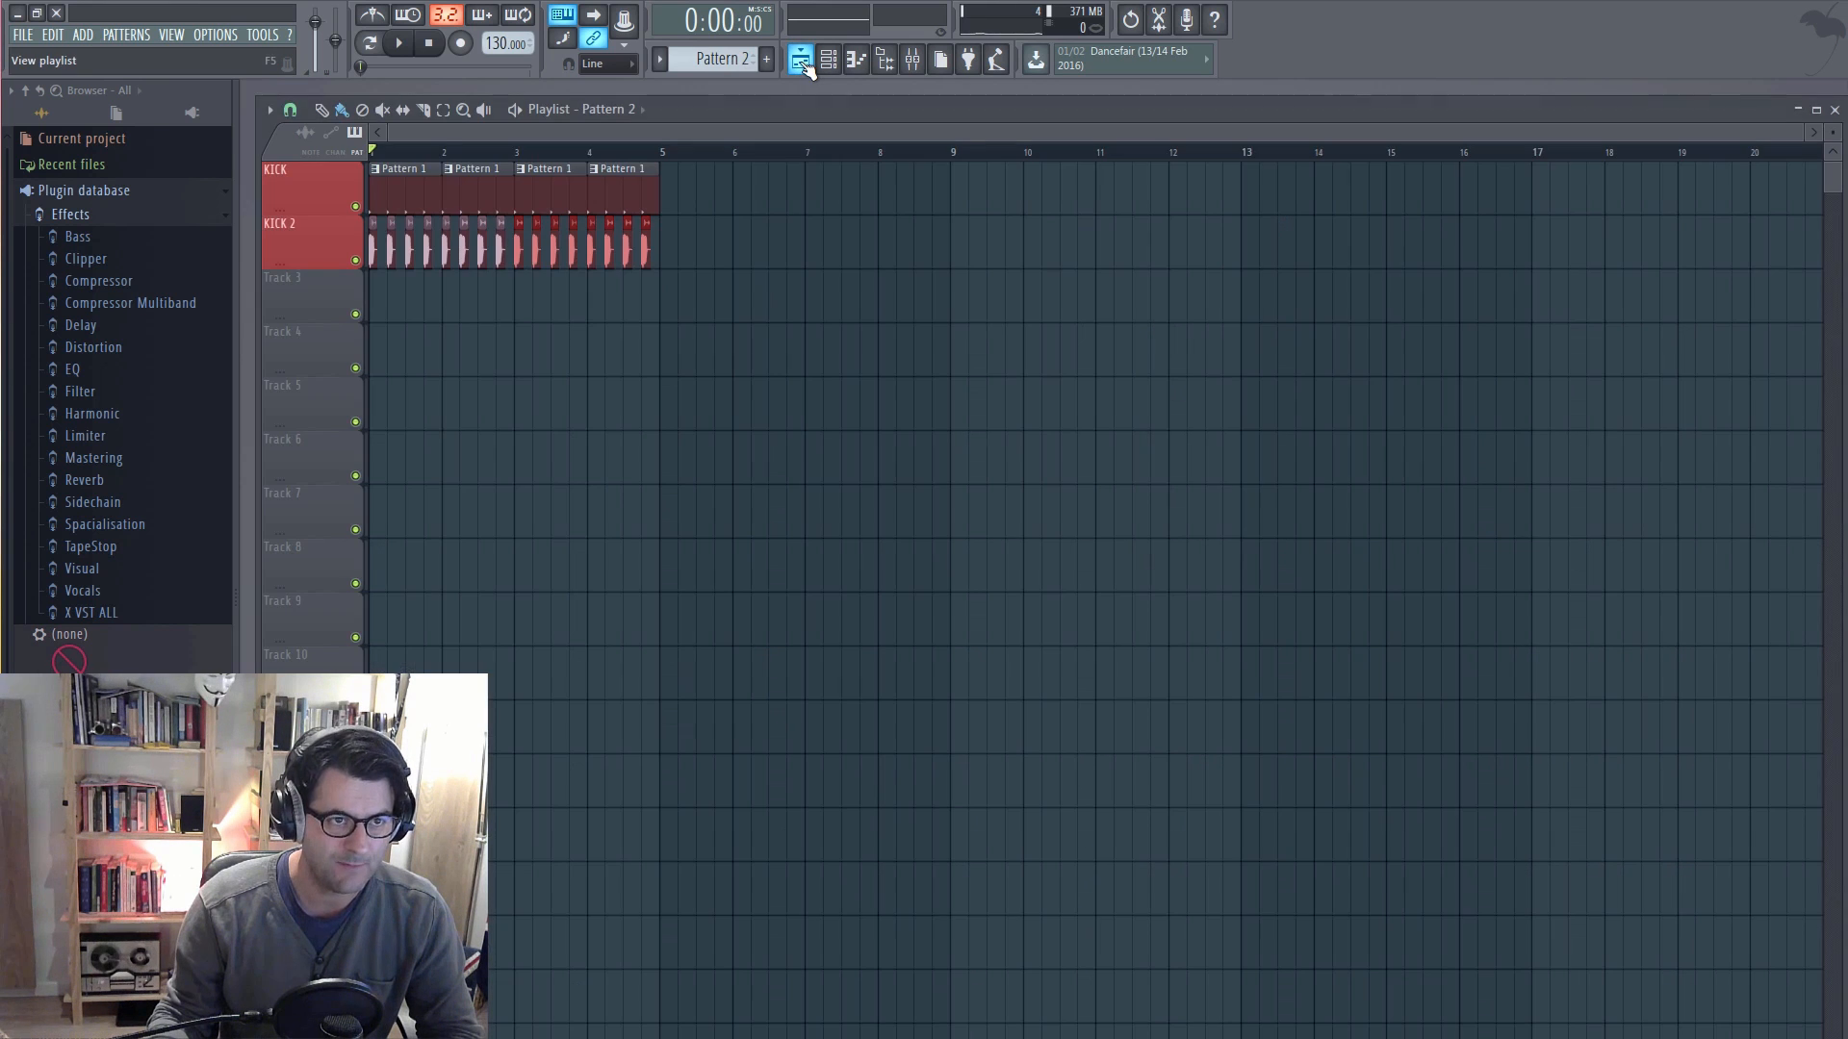
mouse_move(404, 297)
mouse_down()
mouse_move(433, 297)
mouse_move(384, 288)
mouse_up()
click(460, 297)
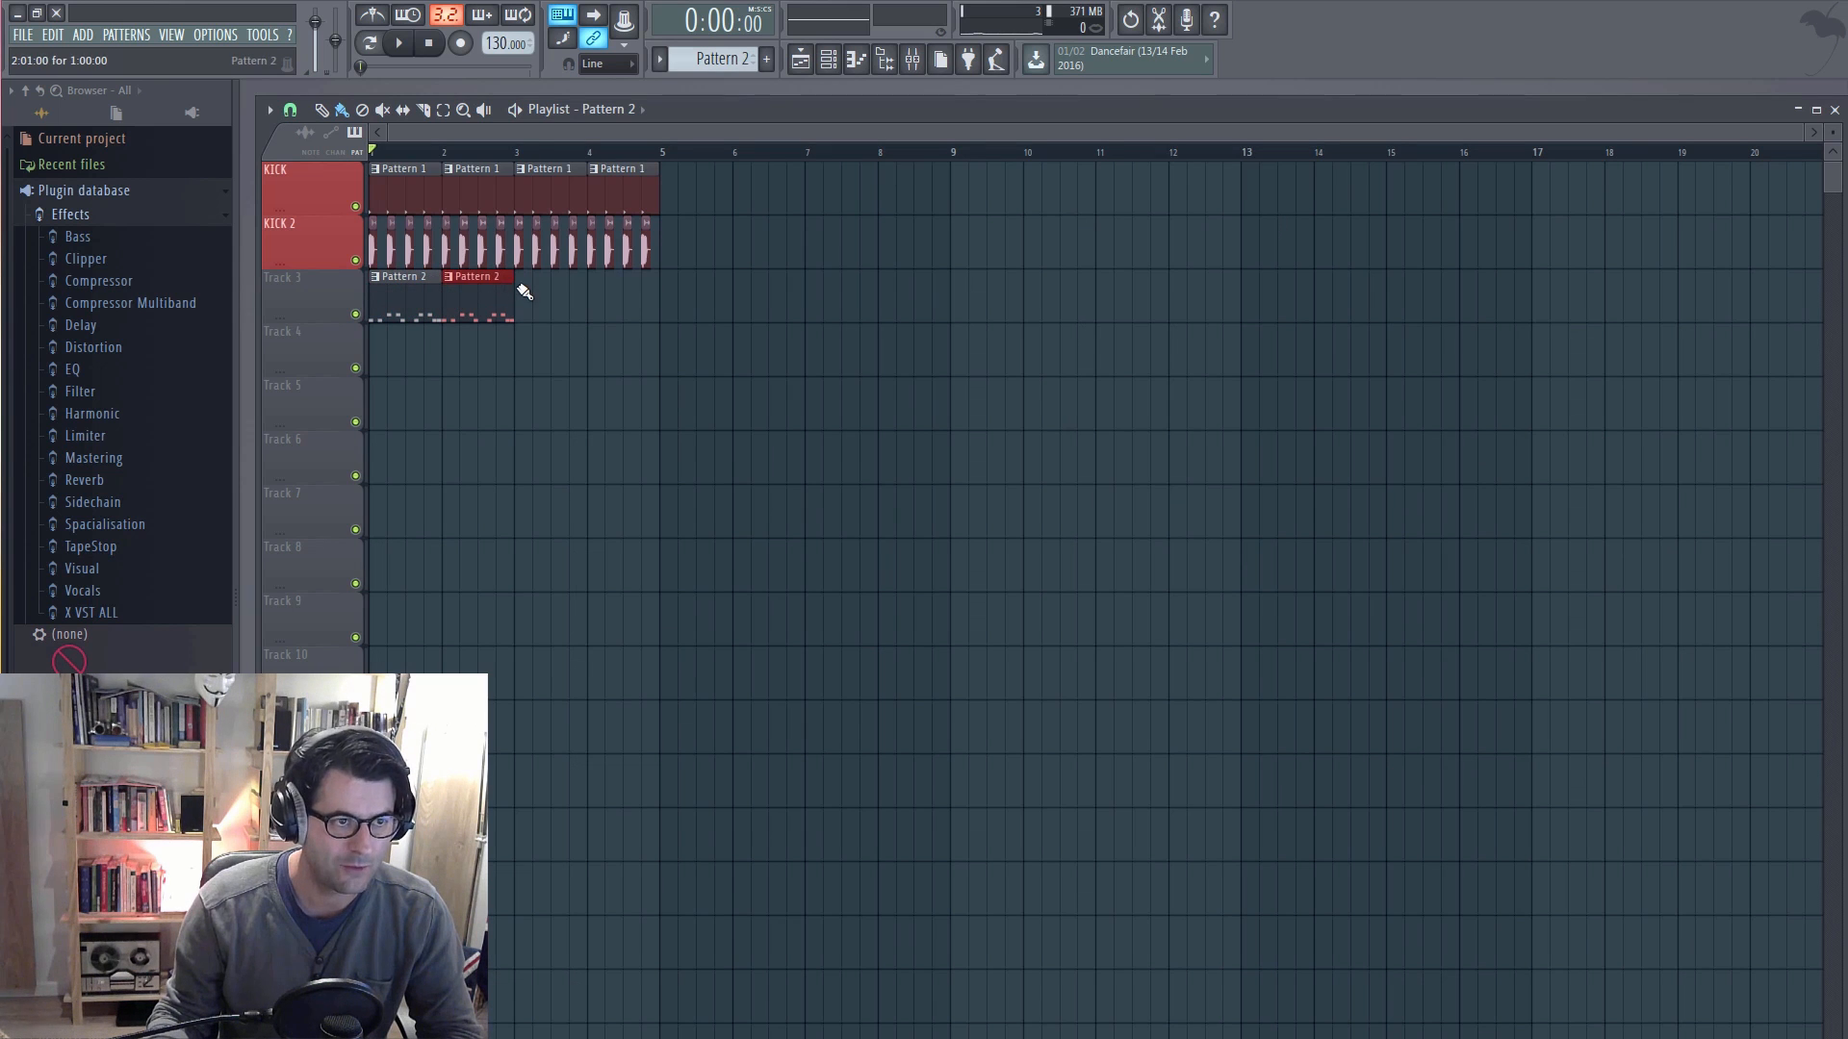
click(553, 288)
click(594, 293)
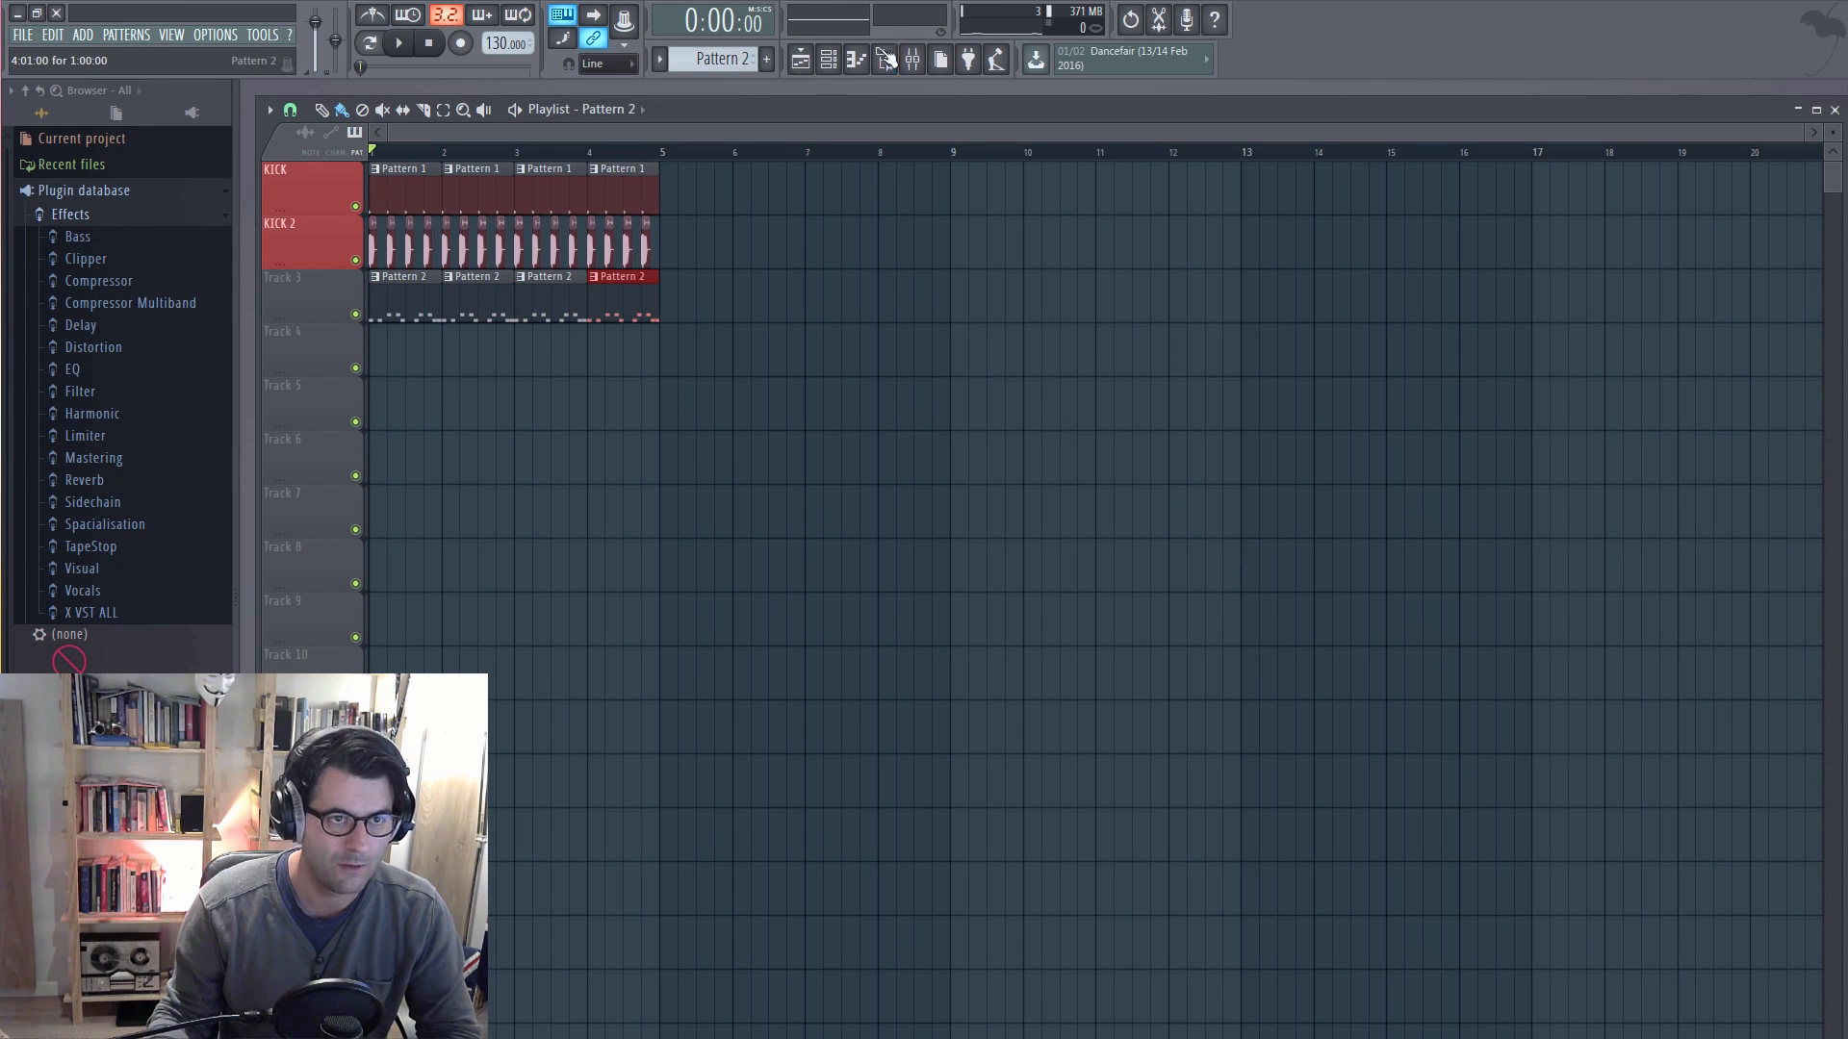
Step: Check the channel rack and play the song from the beginning of the playlist
click(827, 60)
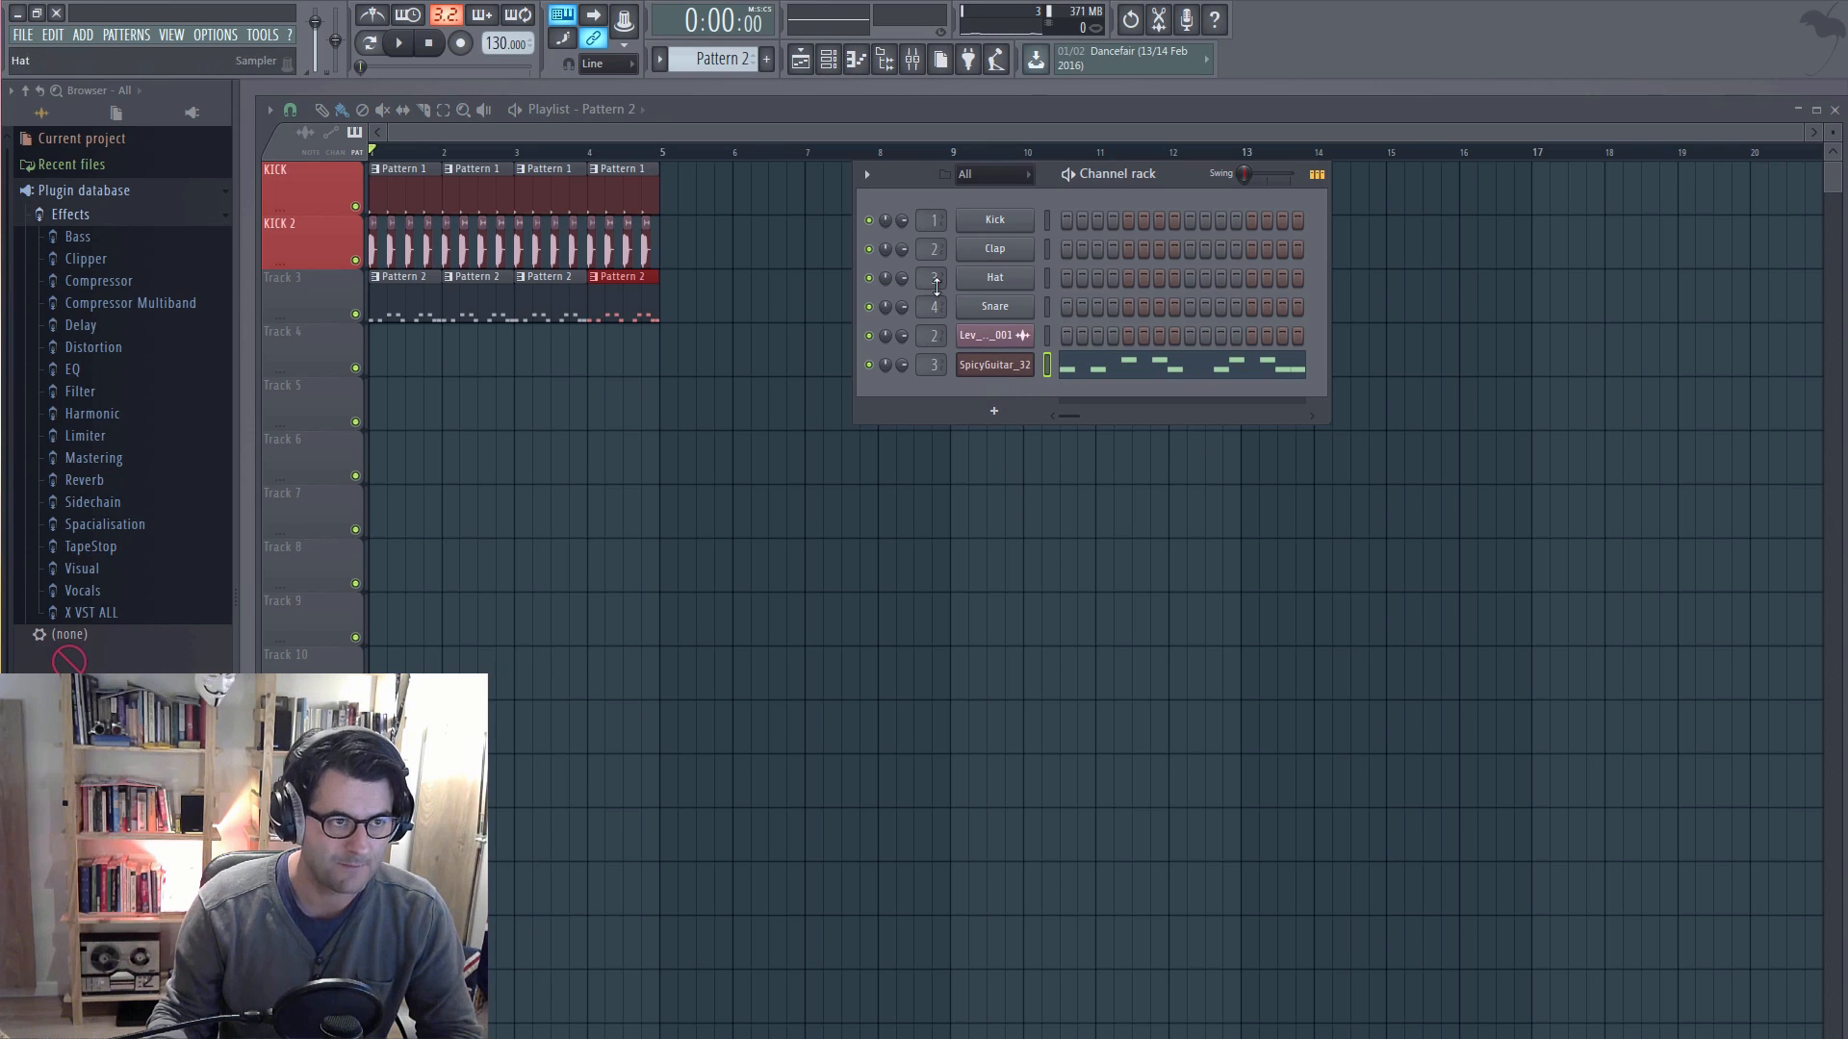
click(376, 154)
key(space)
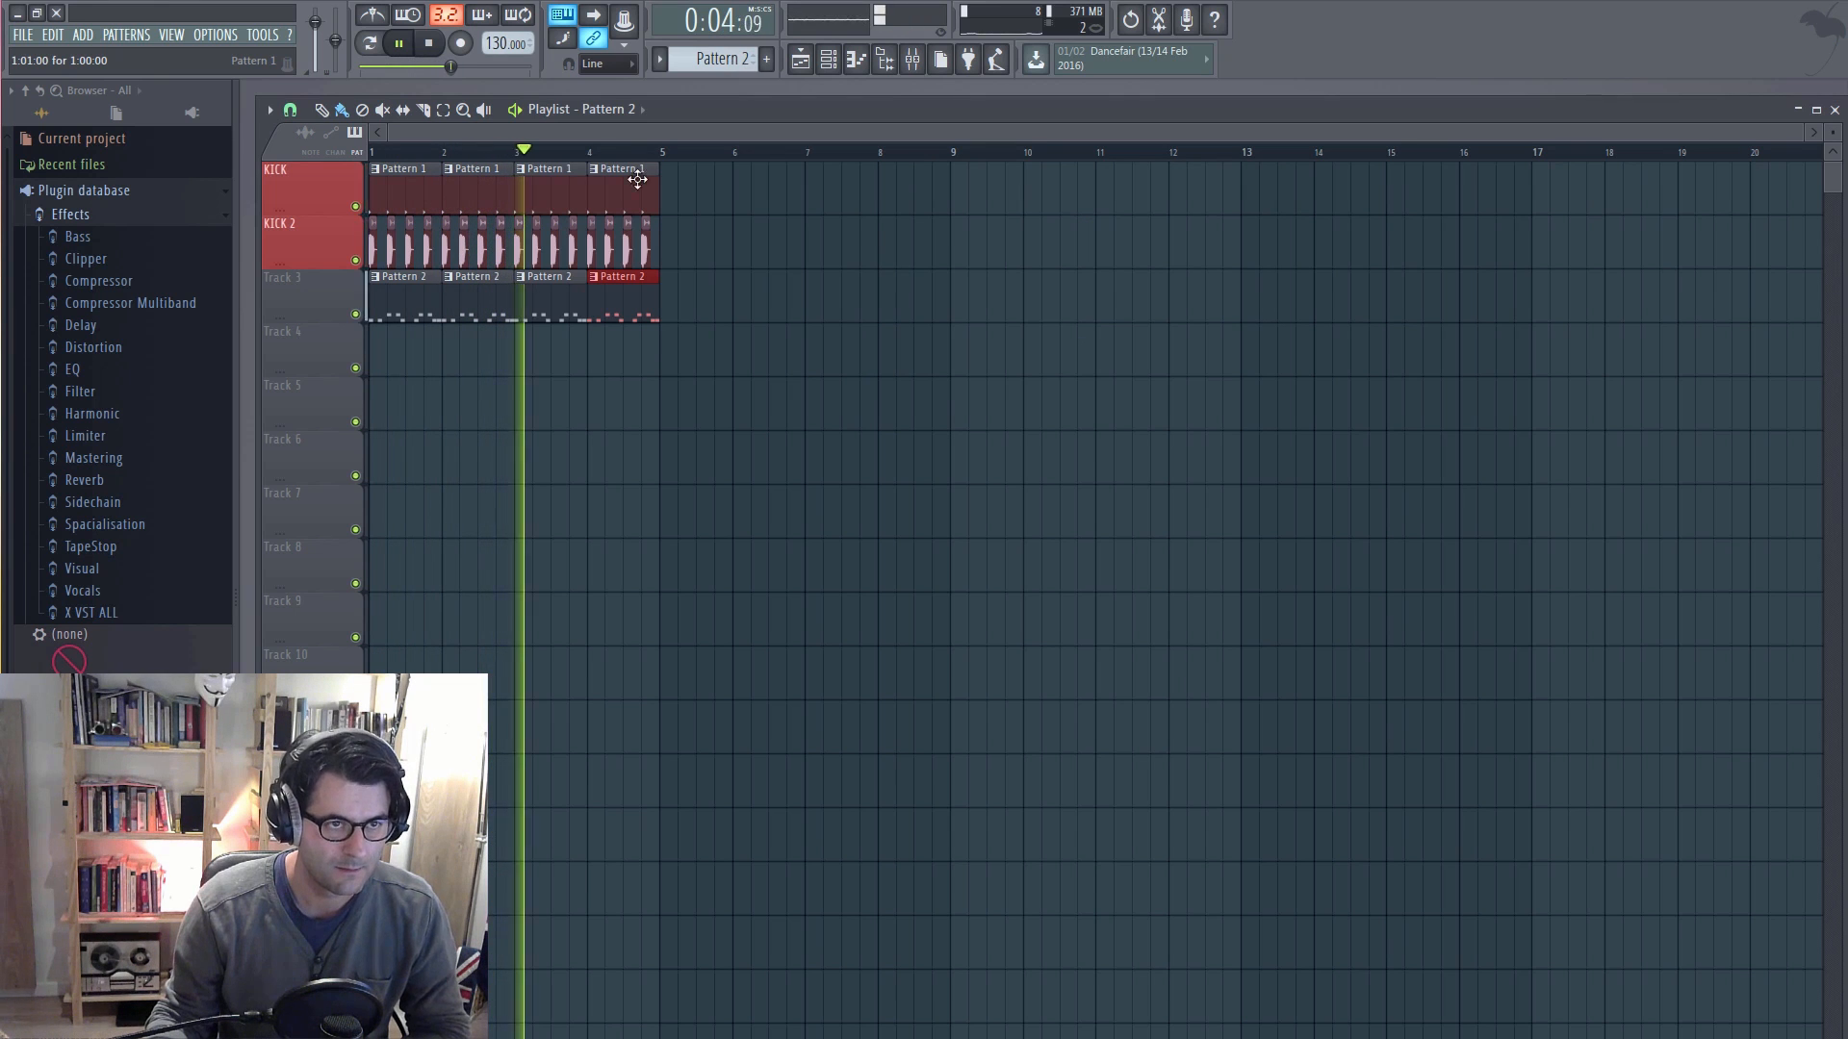
Step: Show the mixer, narrow its window, and move it away from the playlist clips
click(912, 64)
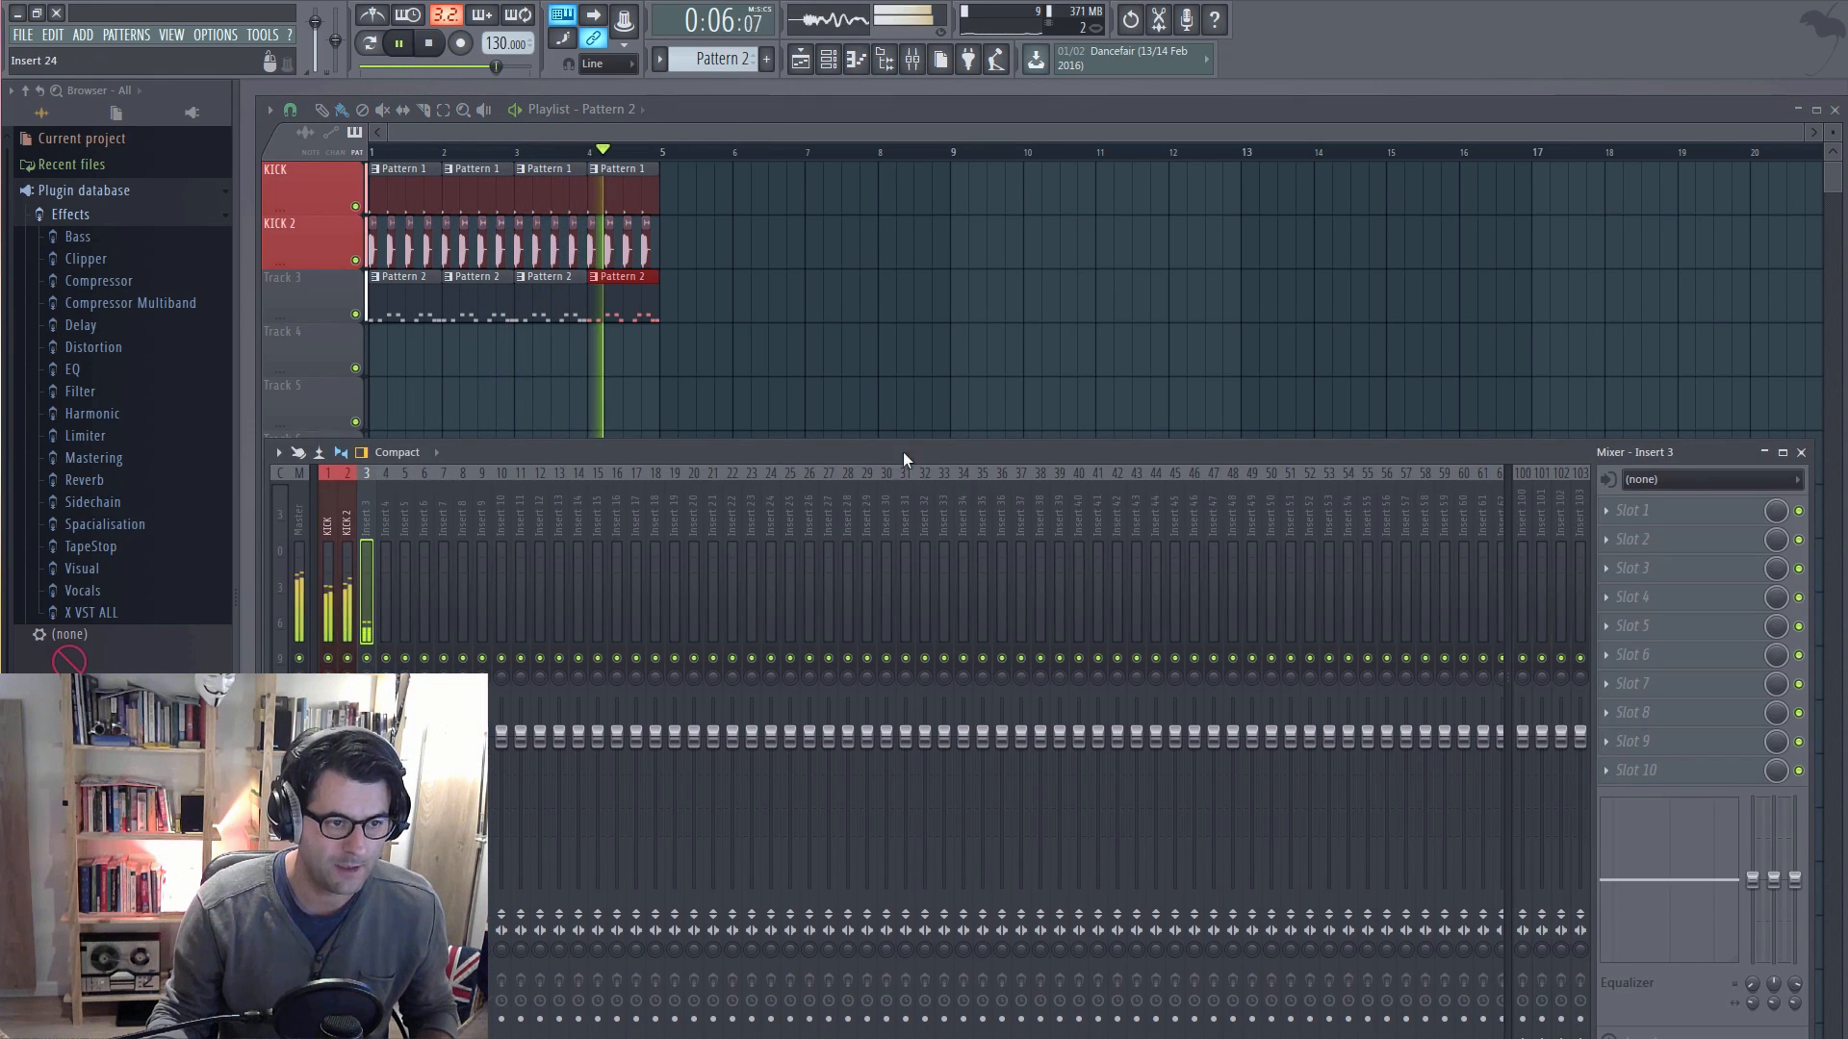
drag(903, 452, 1086, 452)
drag(747, 454, 546, 438)
drag(1788, 646, 1164, 646)
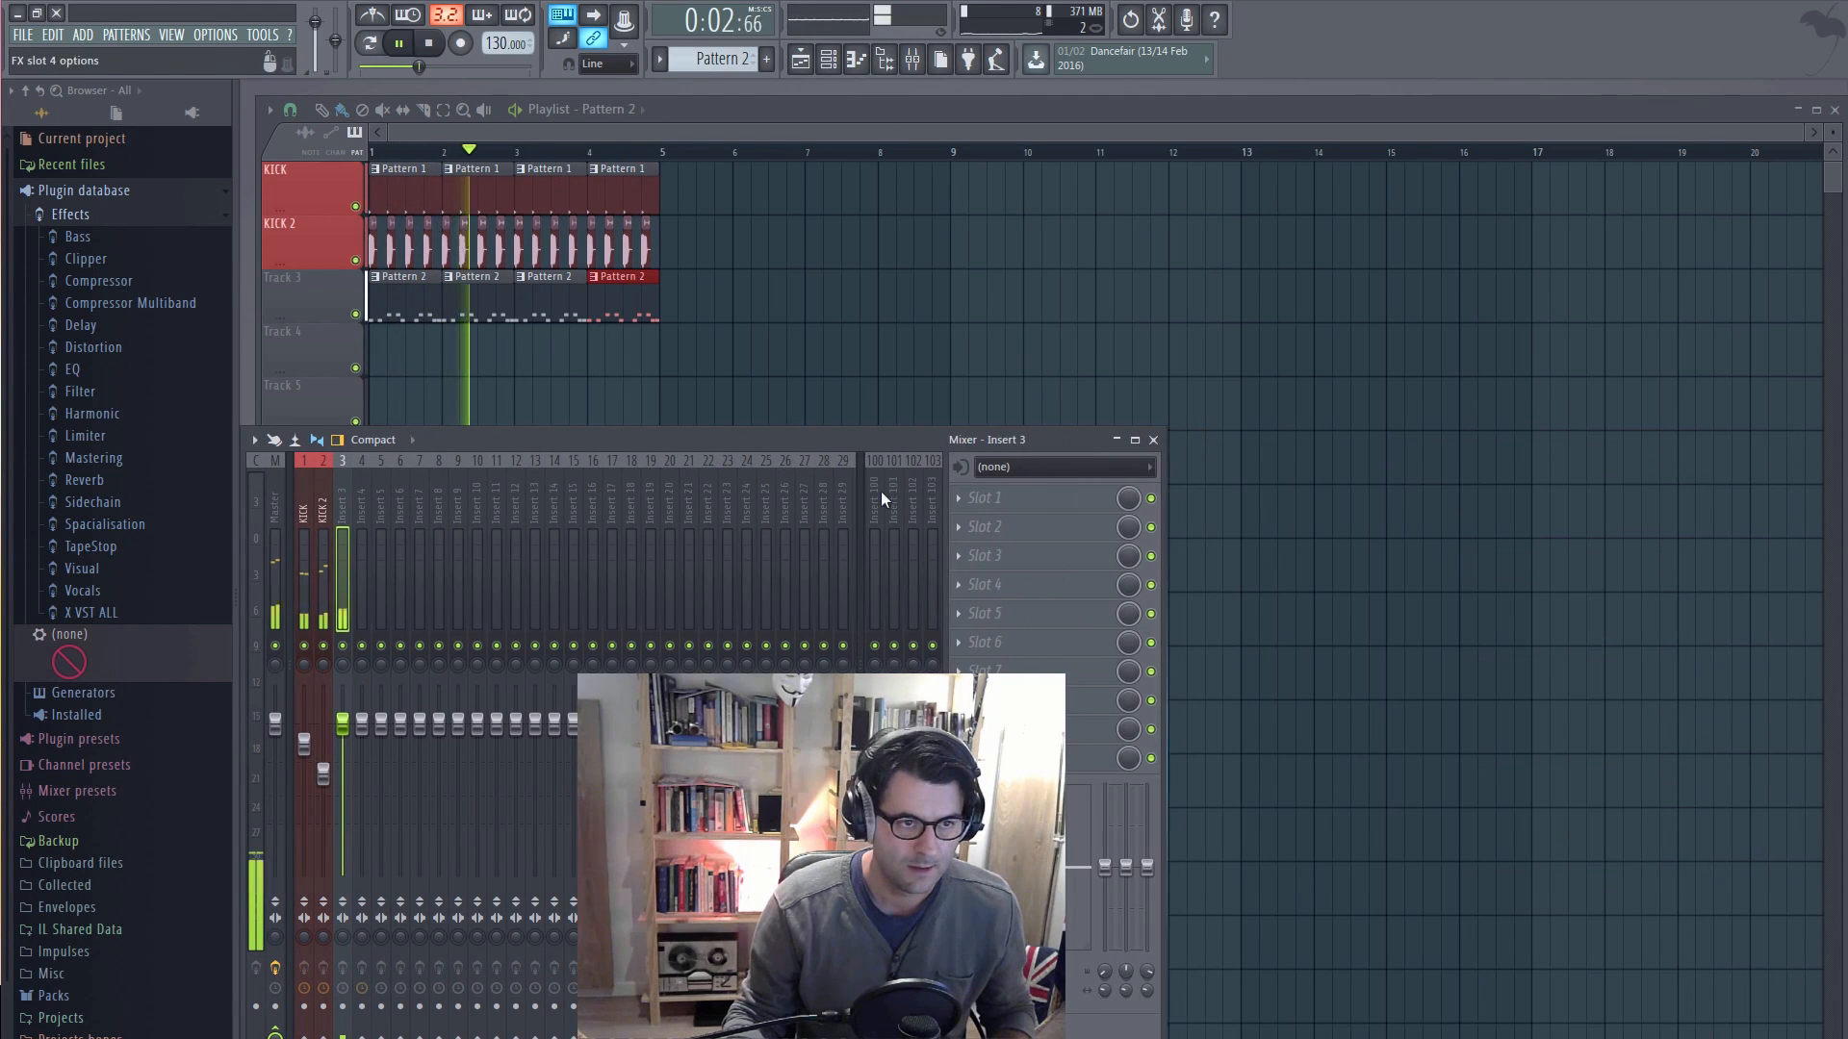
drag(813, 446, 1487, 474)
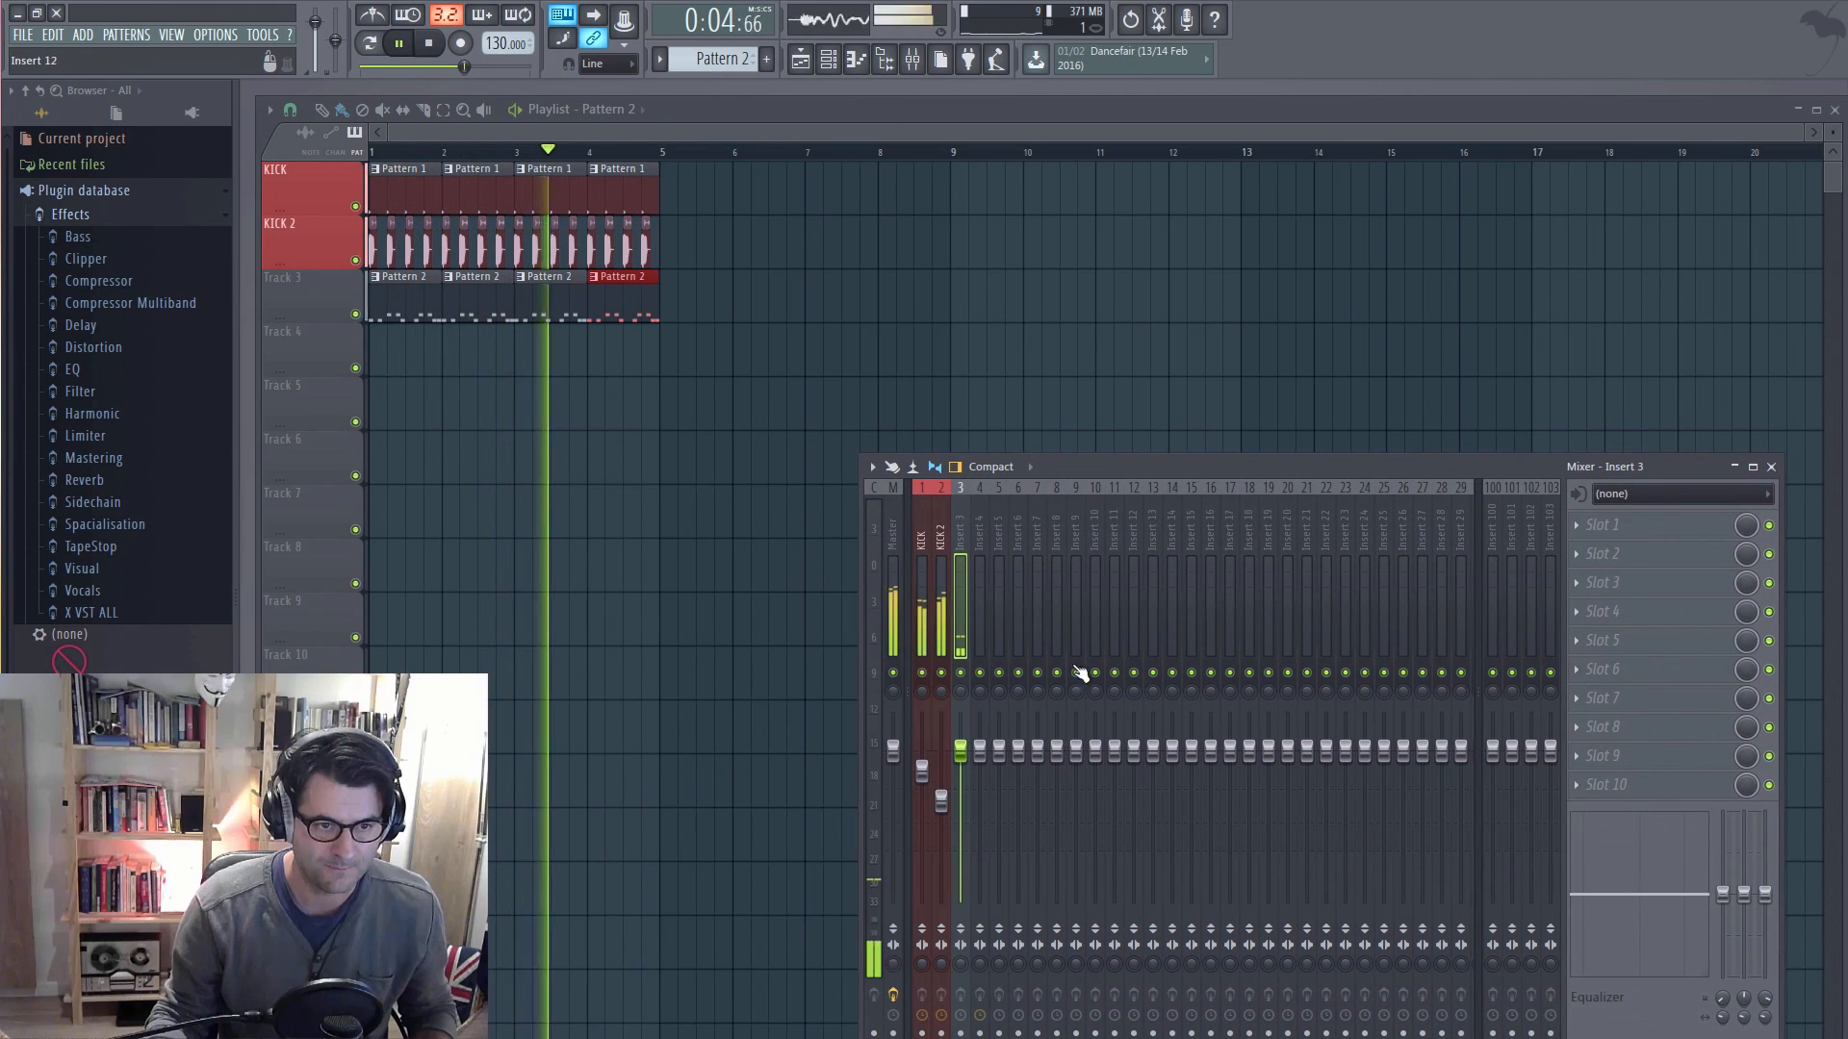
Step: Select the KICK and KICK 2 mixer tracks together, lower their faders slightly, and stop playback
click(921, 542)
ctrl+shift+click(939, 543)
mouse_move(941, 805)
mouse_down()
mouse_move(941, 829)
mouse_move(941, 808)
mouse_up()
key(space)
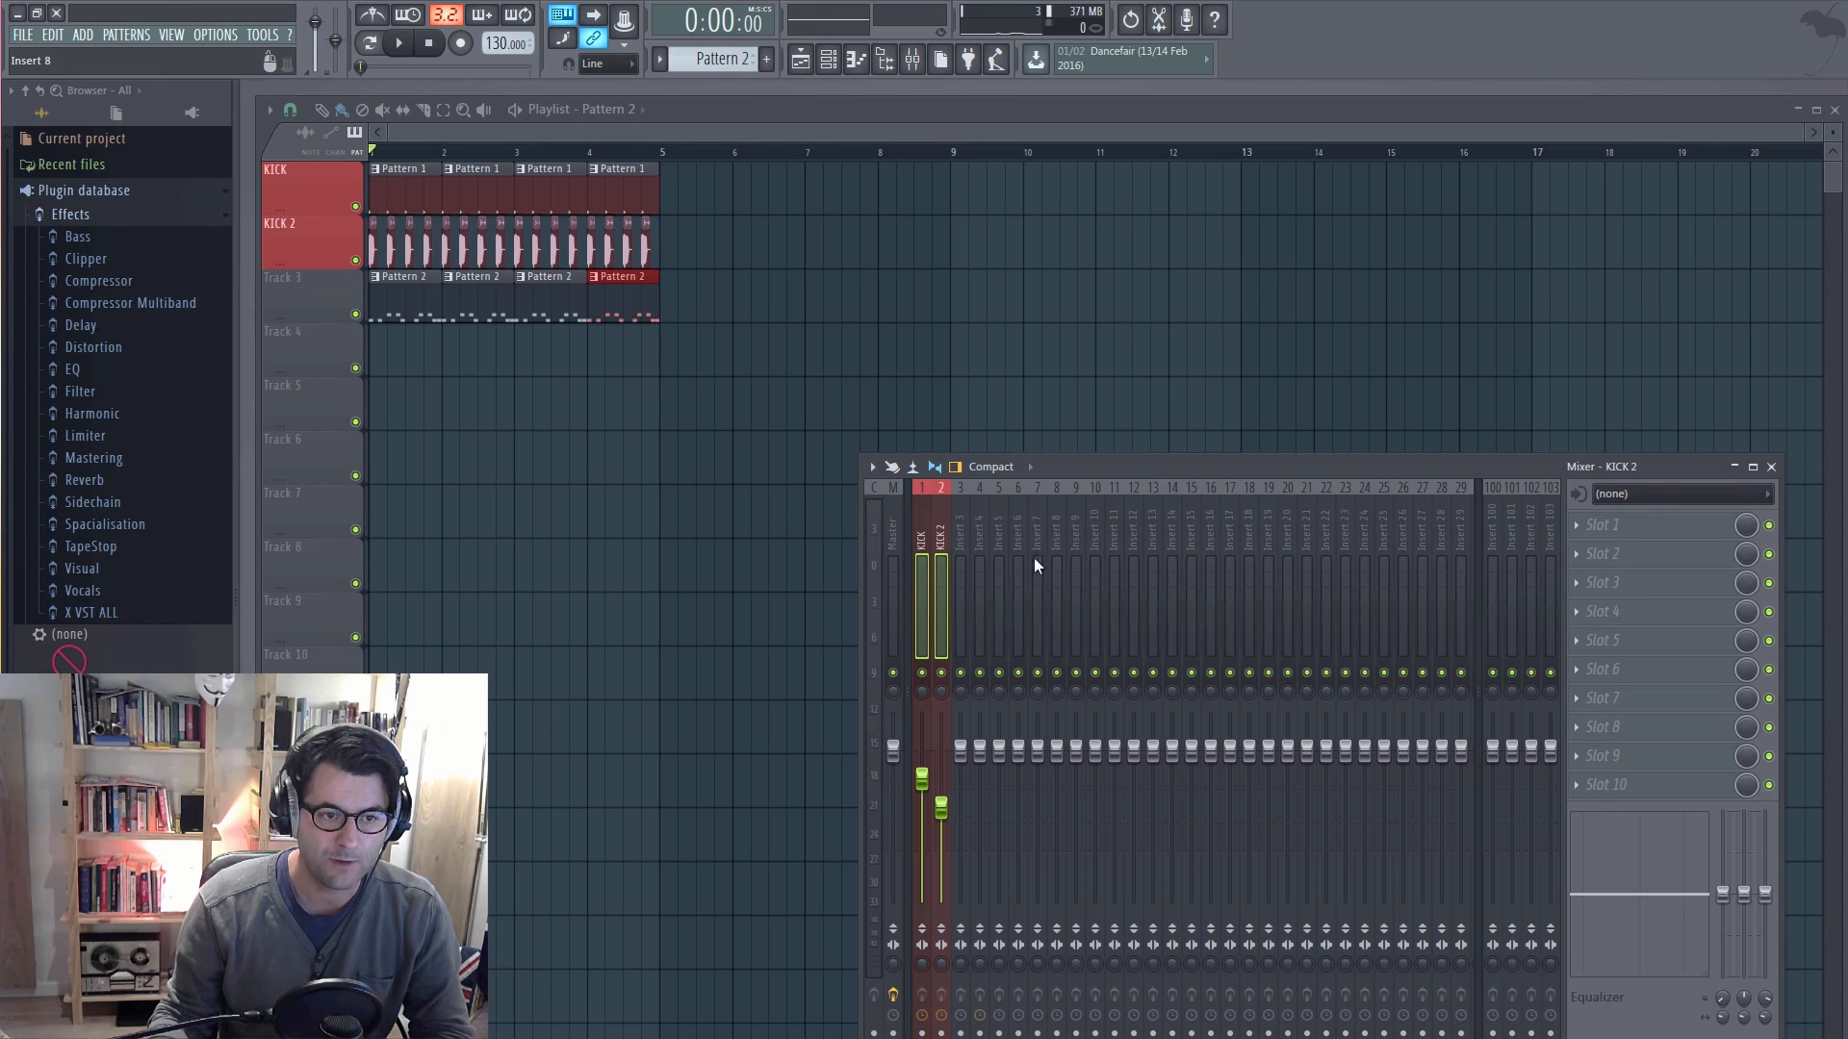
Step: Rename mixer insert 3 to "spicy guitar" and give it a cyan colour
click(960, 533)
right_click(962, 529)
click(1007, 496)
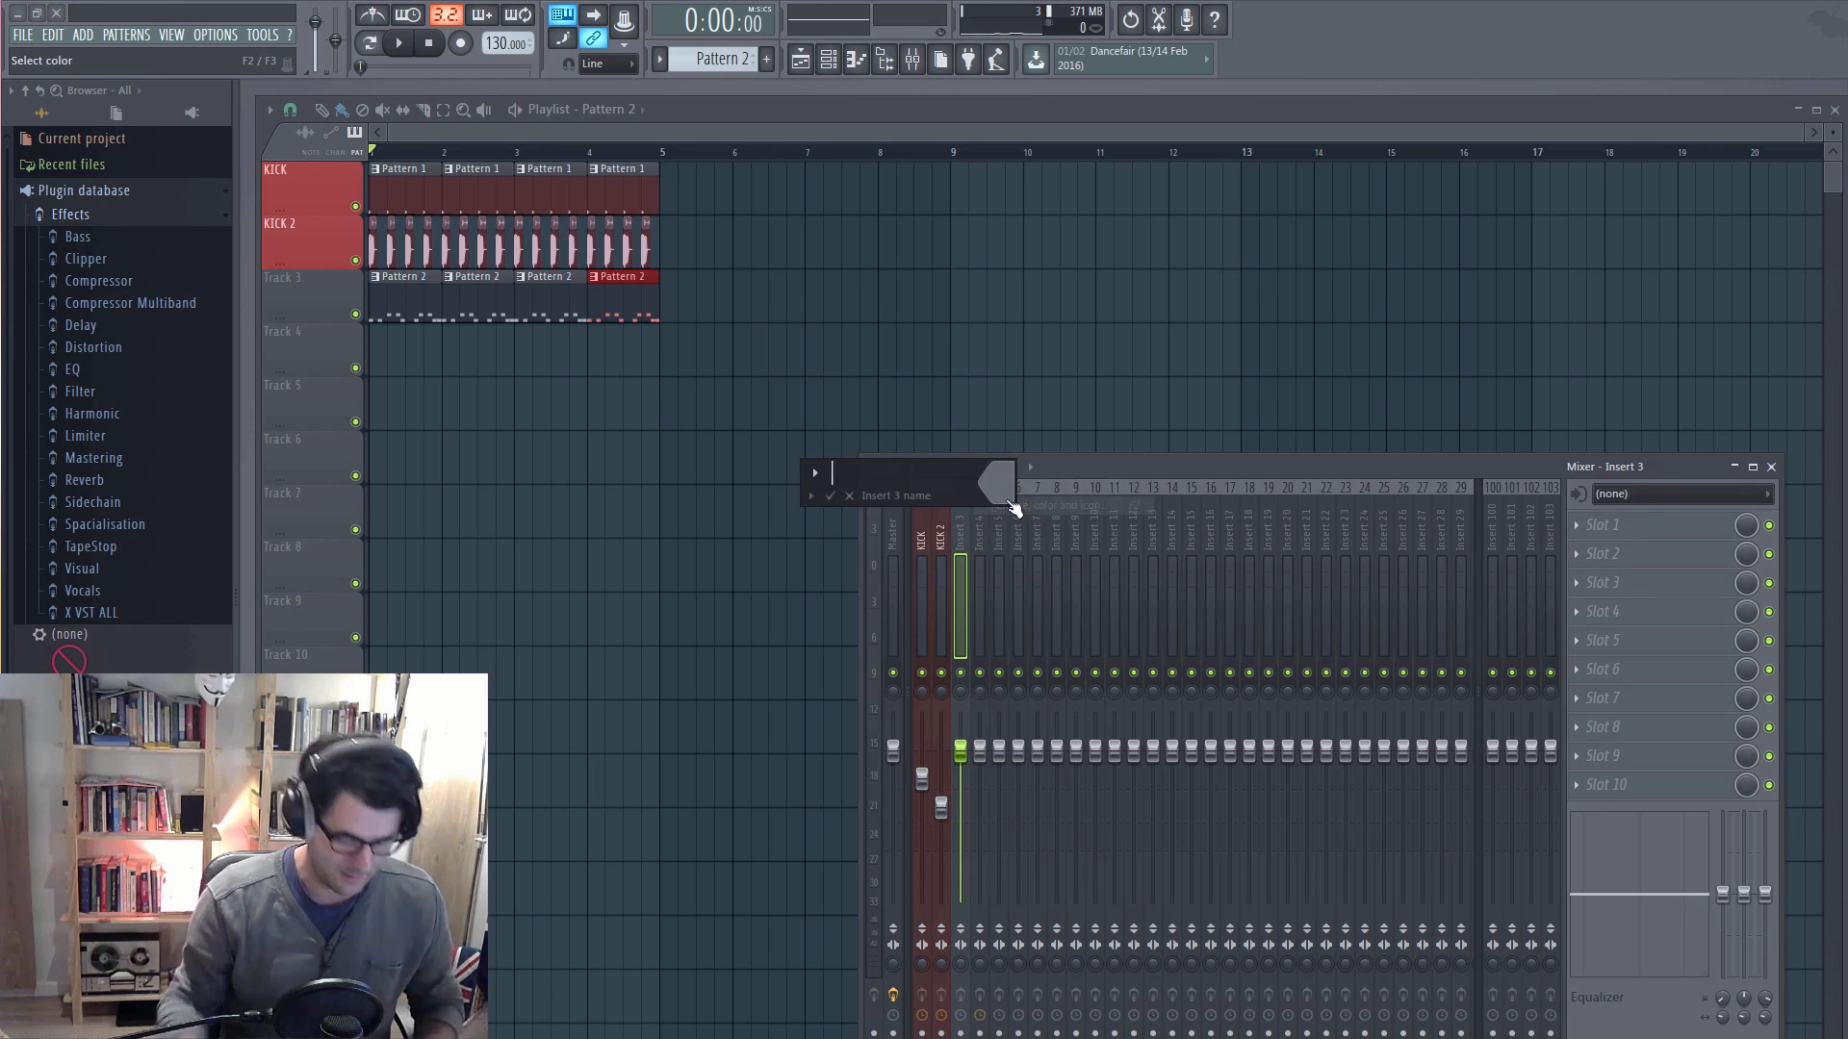
text(spicy )
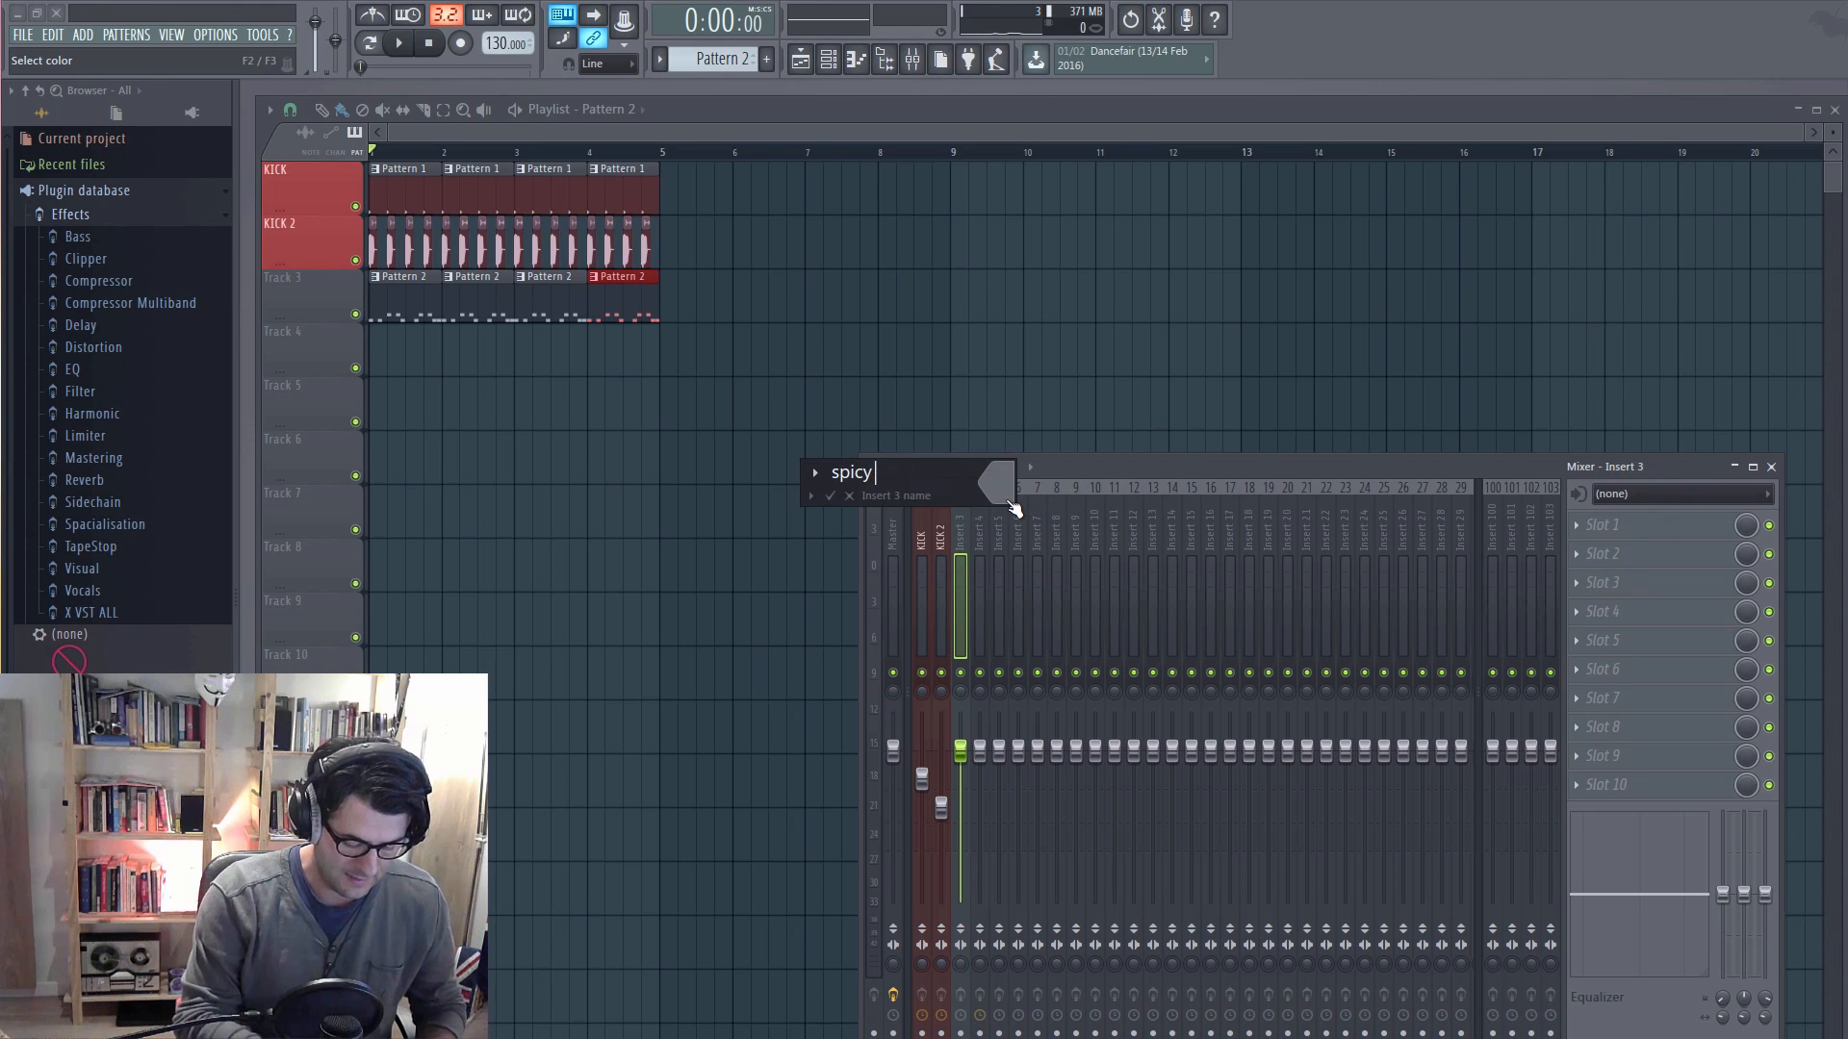
text(guitar)
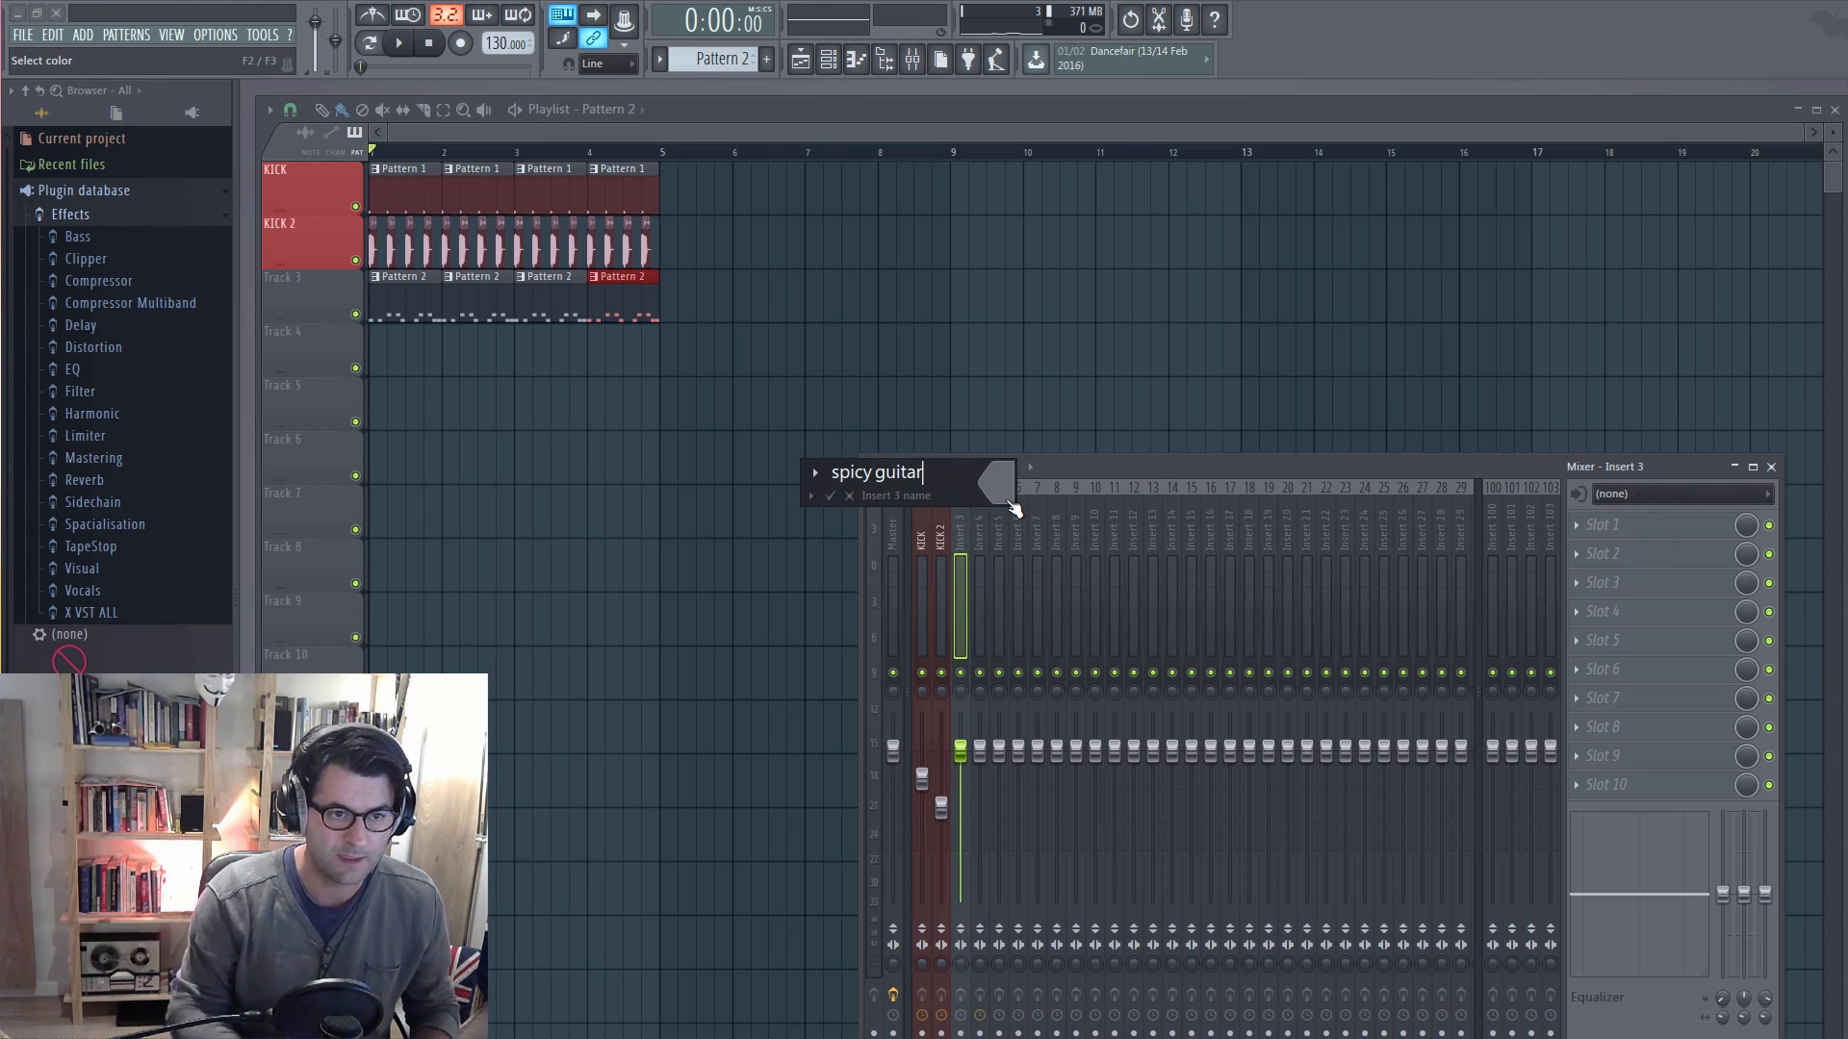
click(1009, 501)
click(1021, 484)
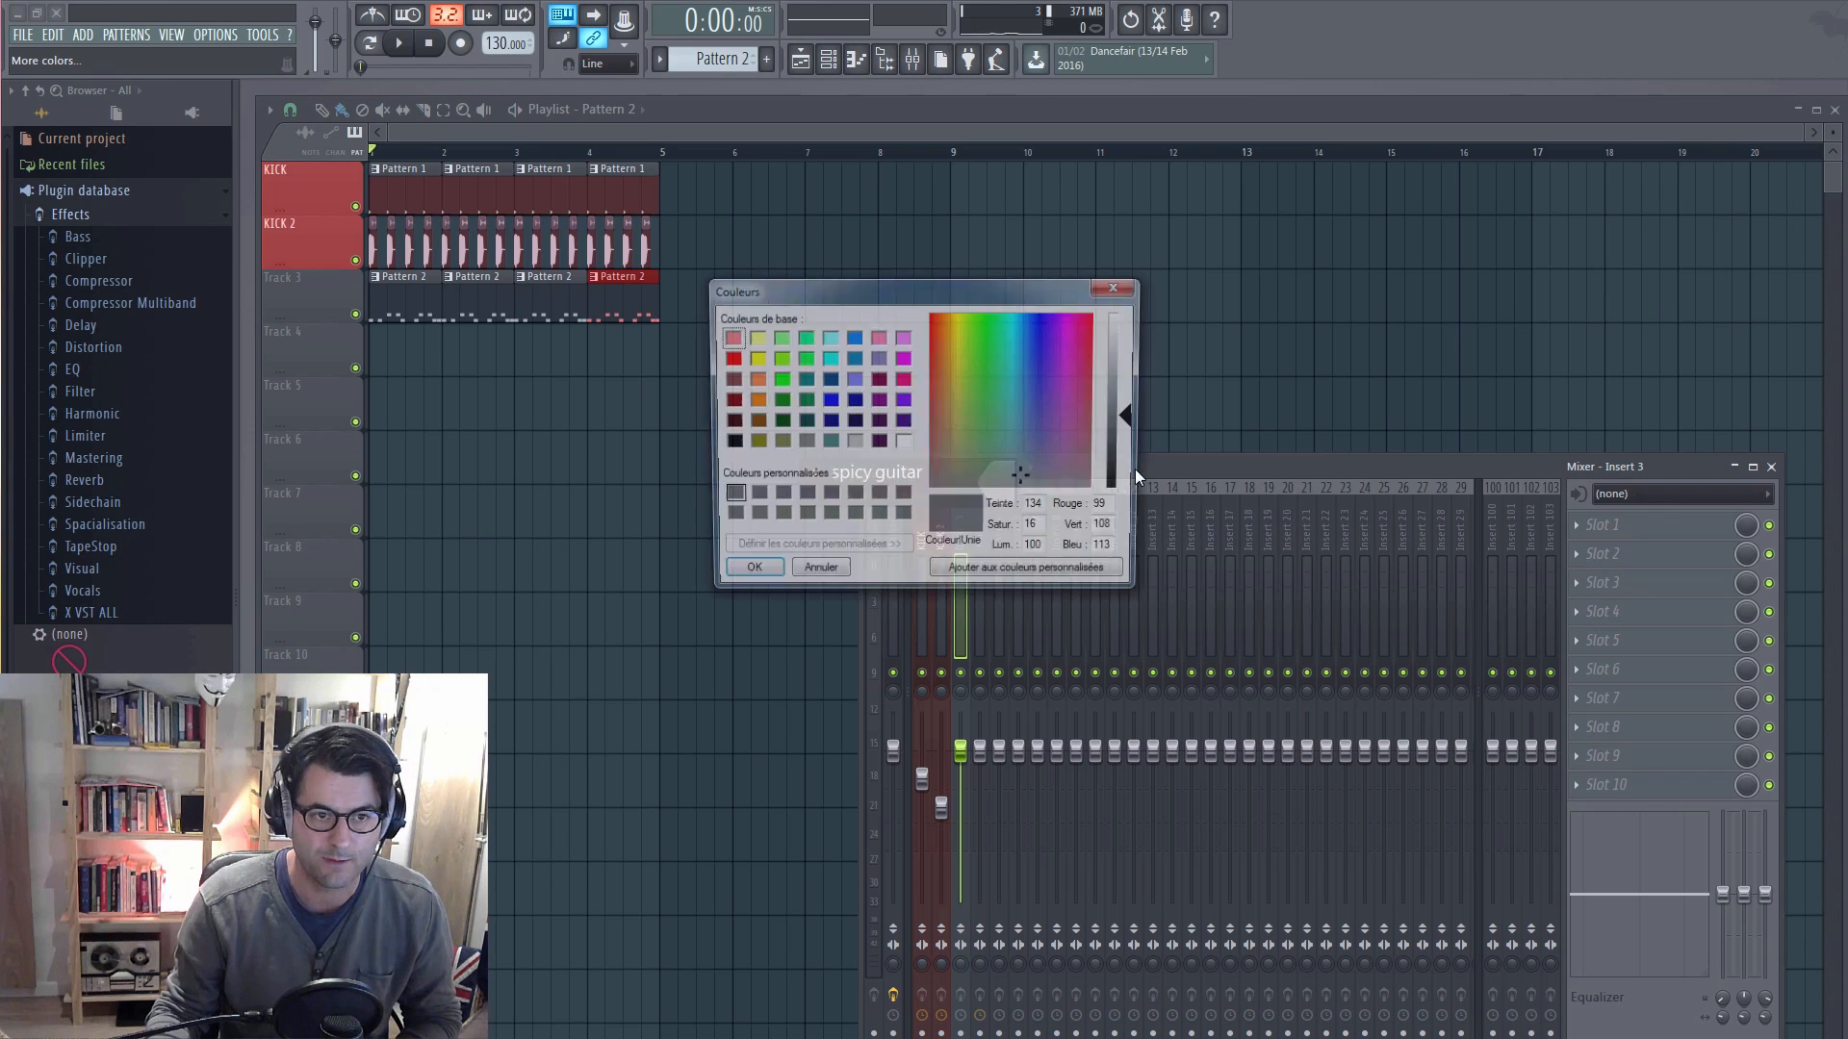
click(823, 339)
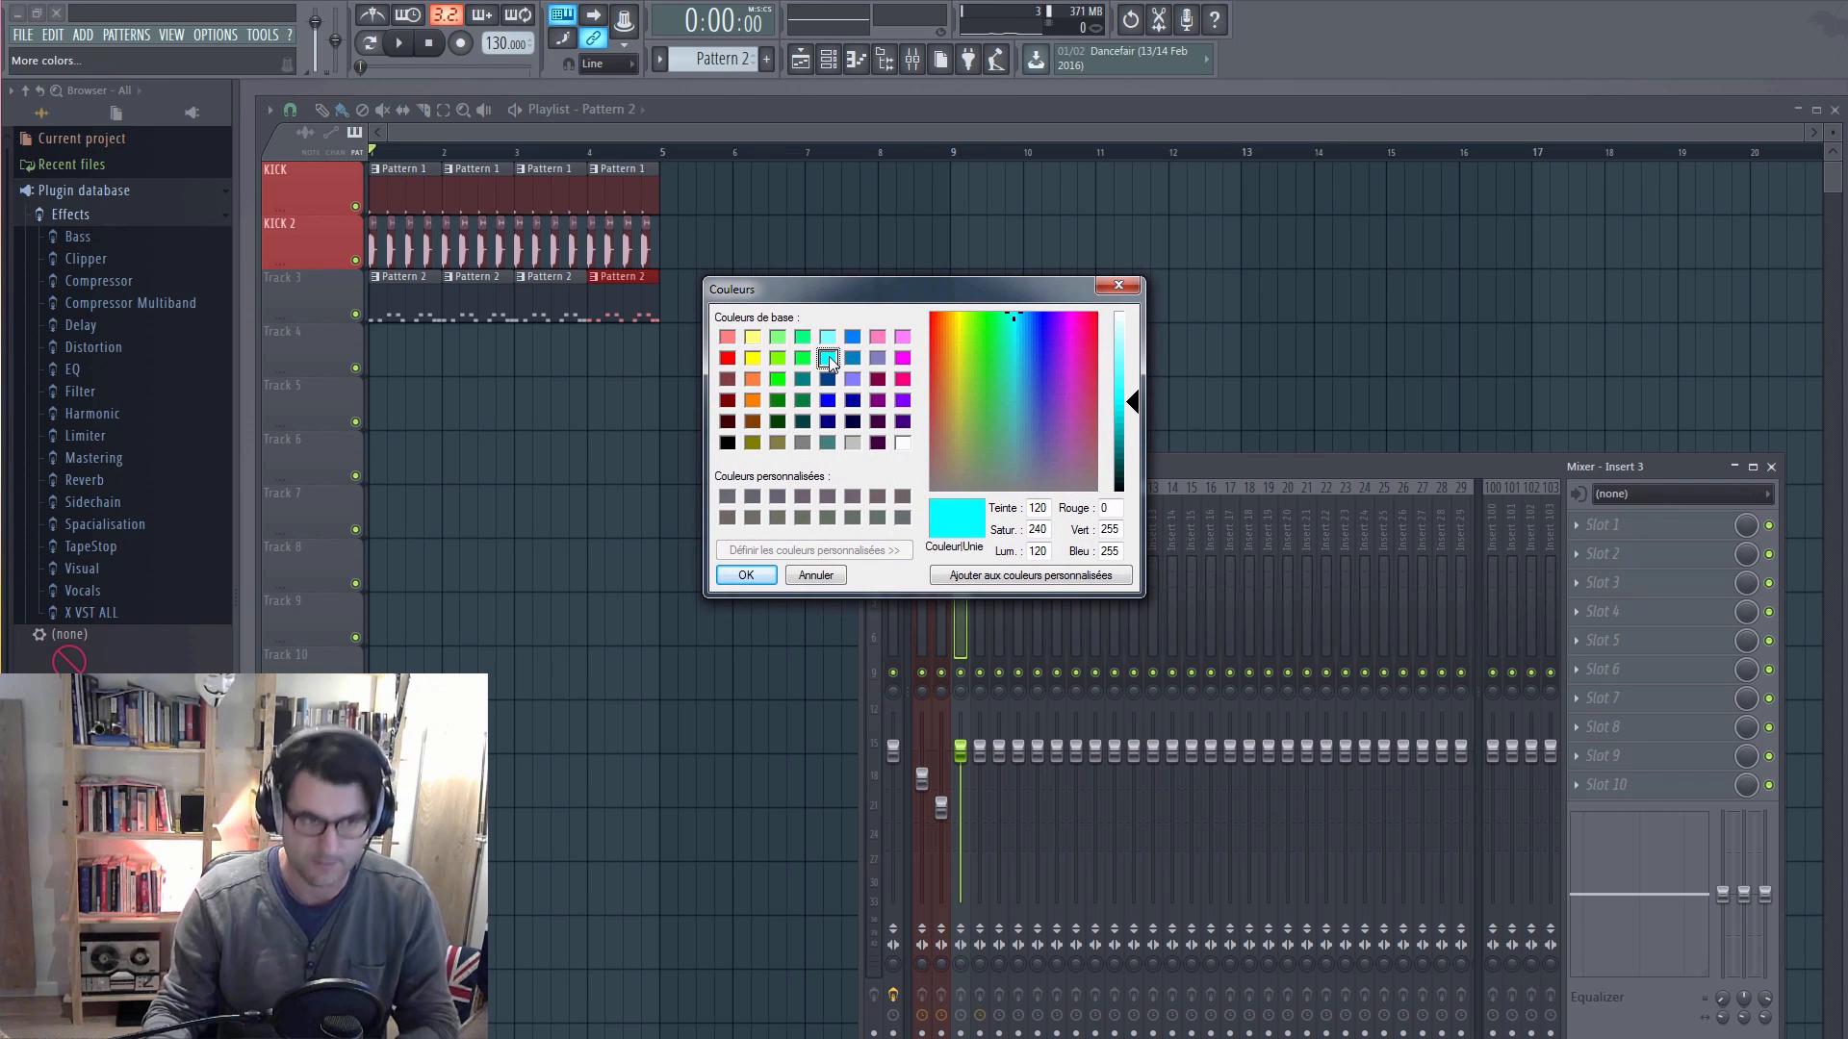
key(Return)
key(Return)
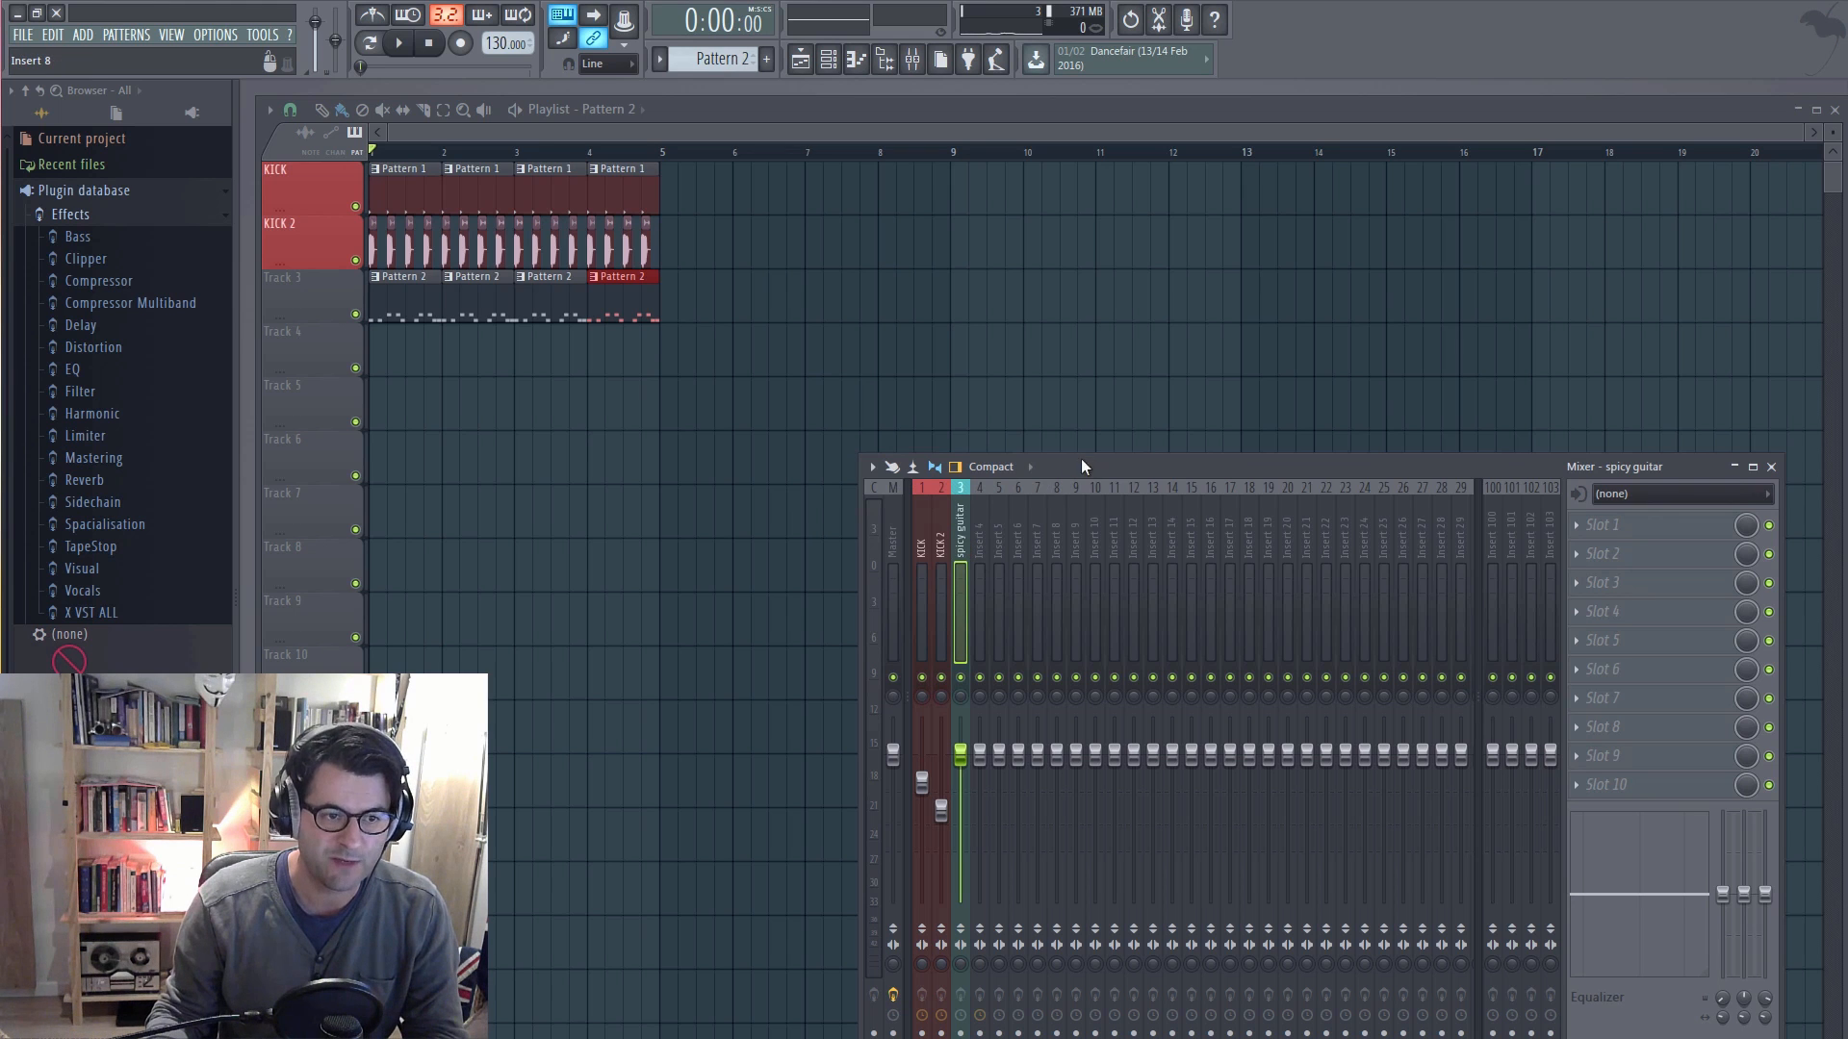
Step: Load CamelCrusher into the first effect slot of the spicy guitar mixer track and close its plugin window
drag(1082, 460, 947, 447)
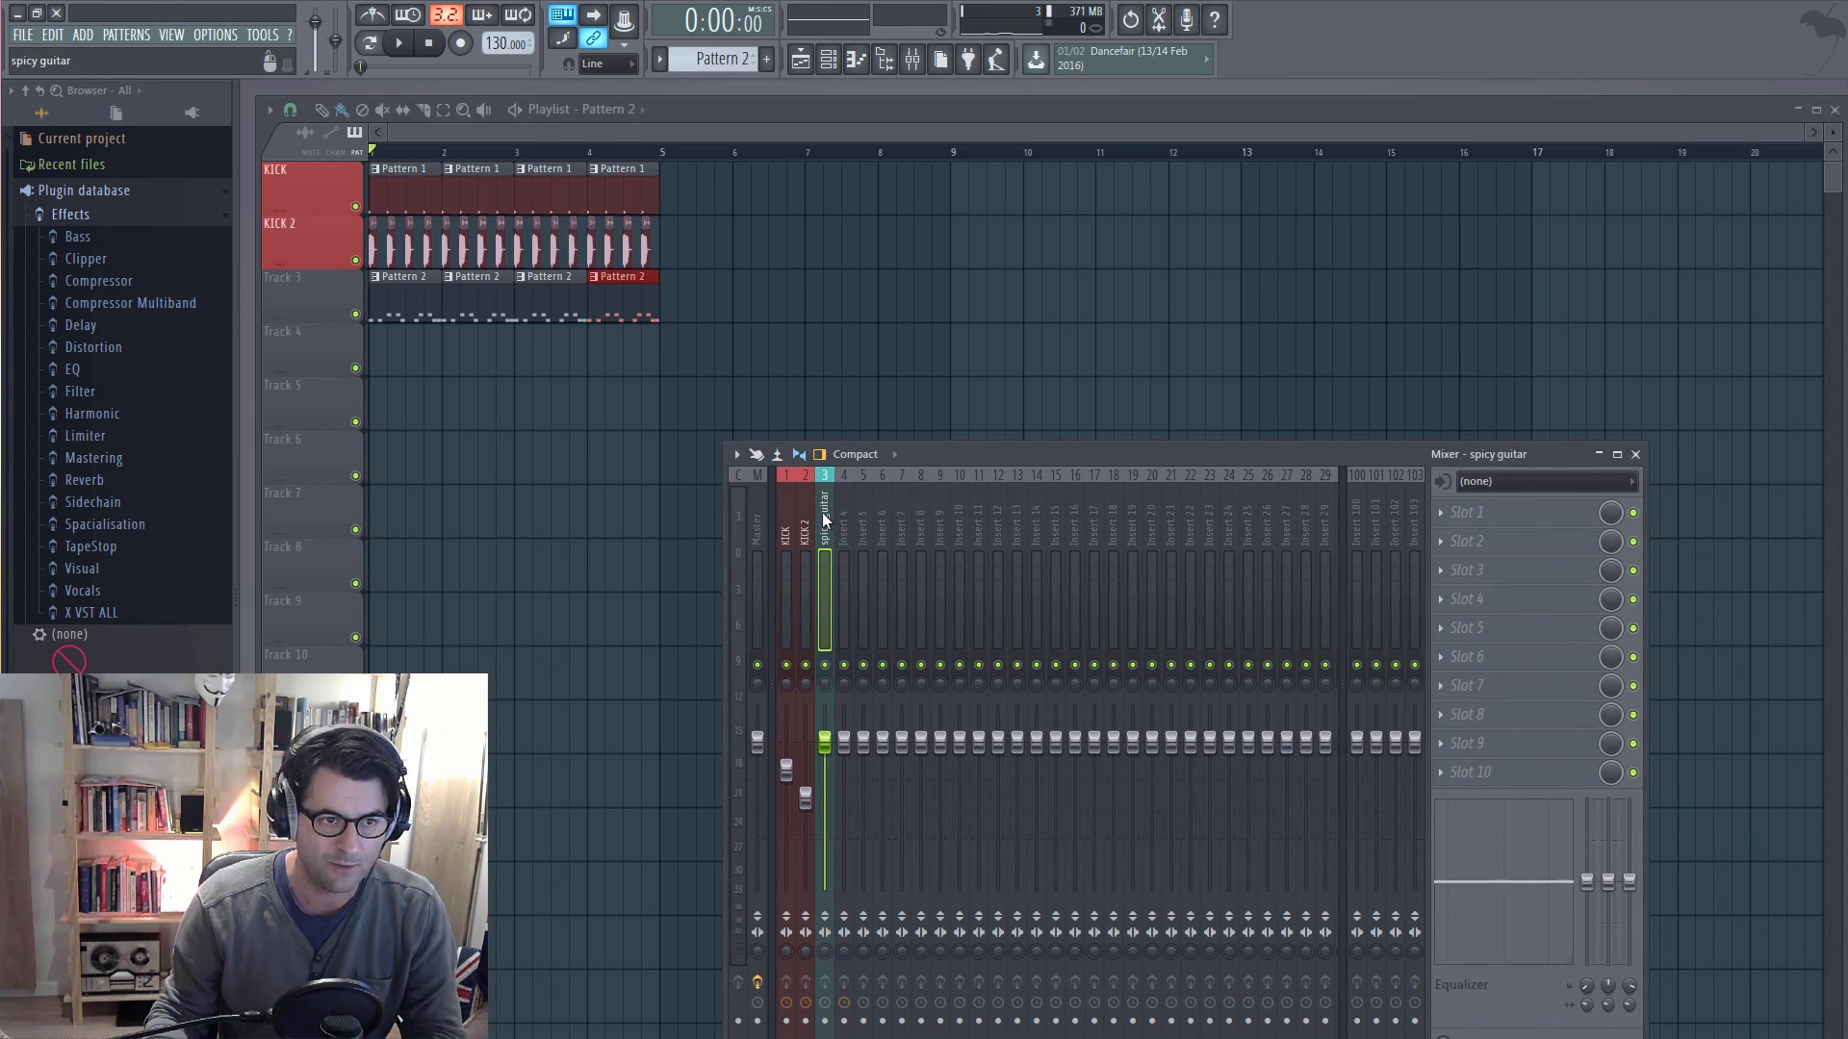
click(1439, 518)
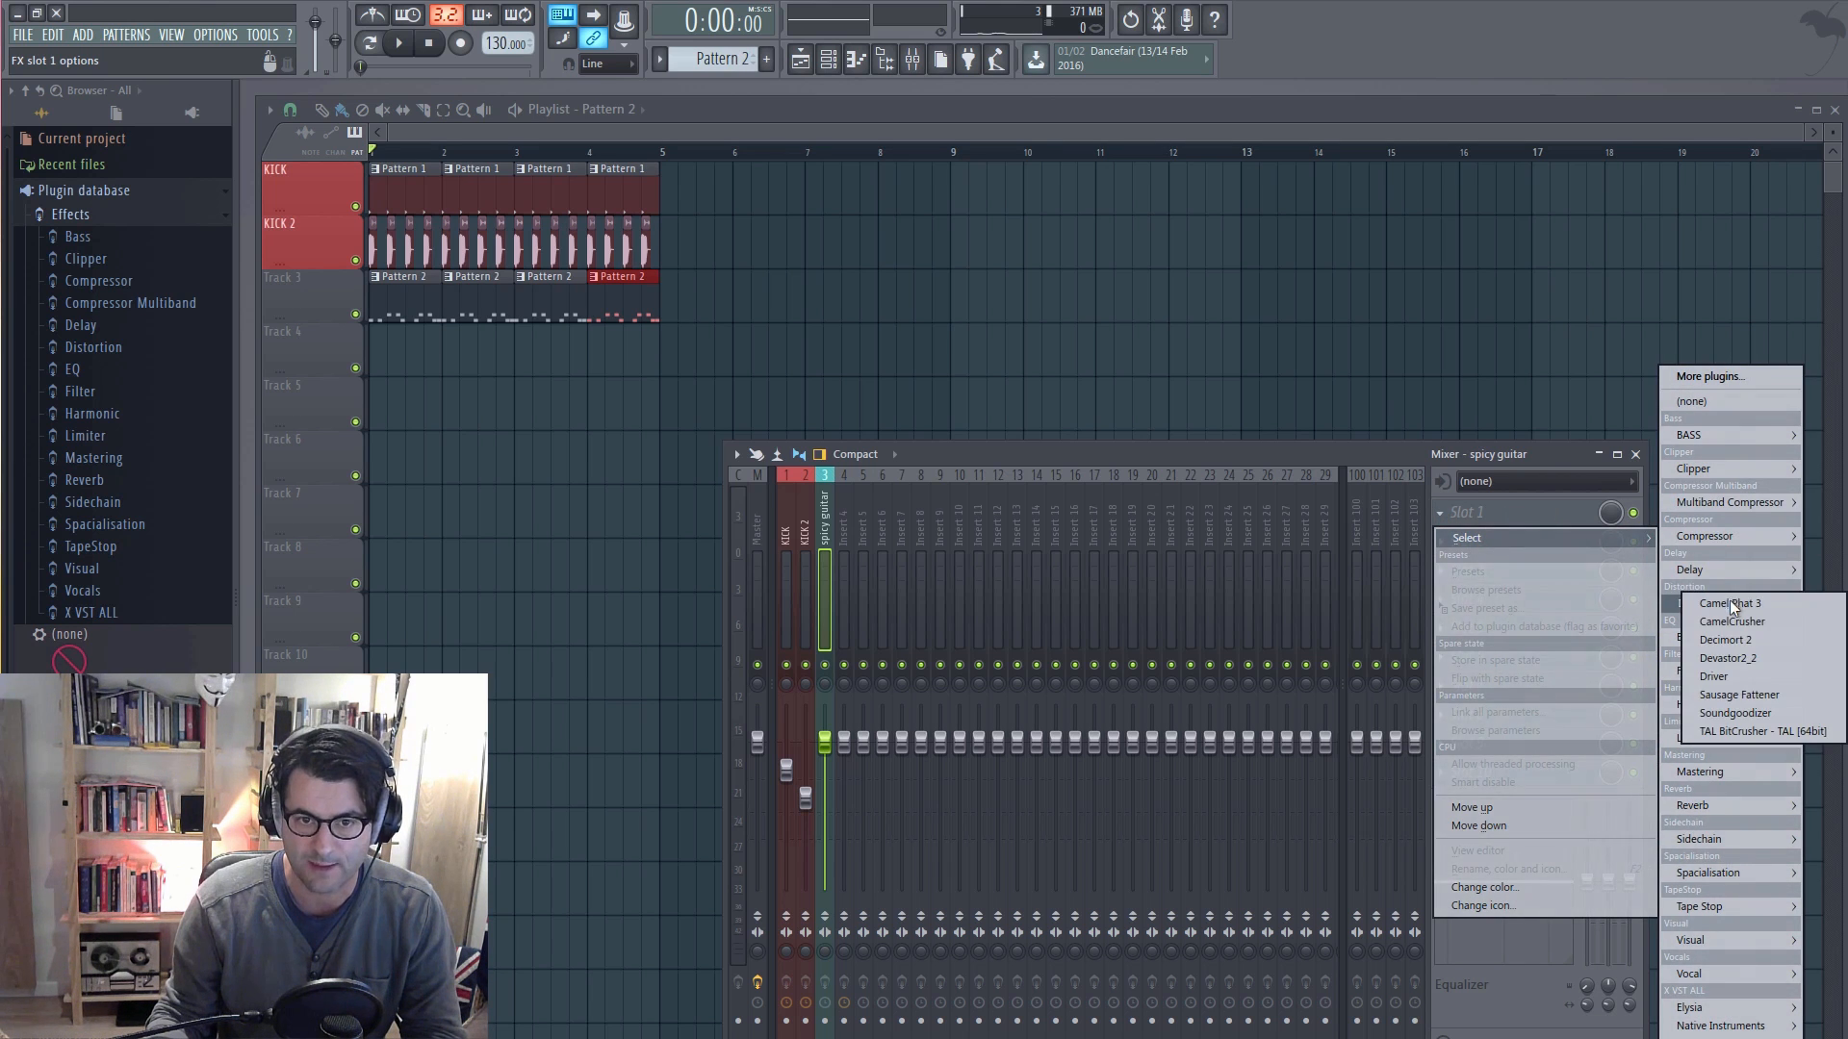
click(1732, 622)
drag(471, 181, 858, 325)
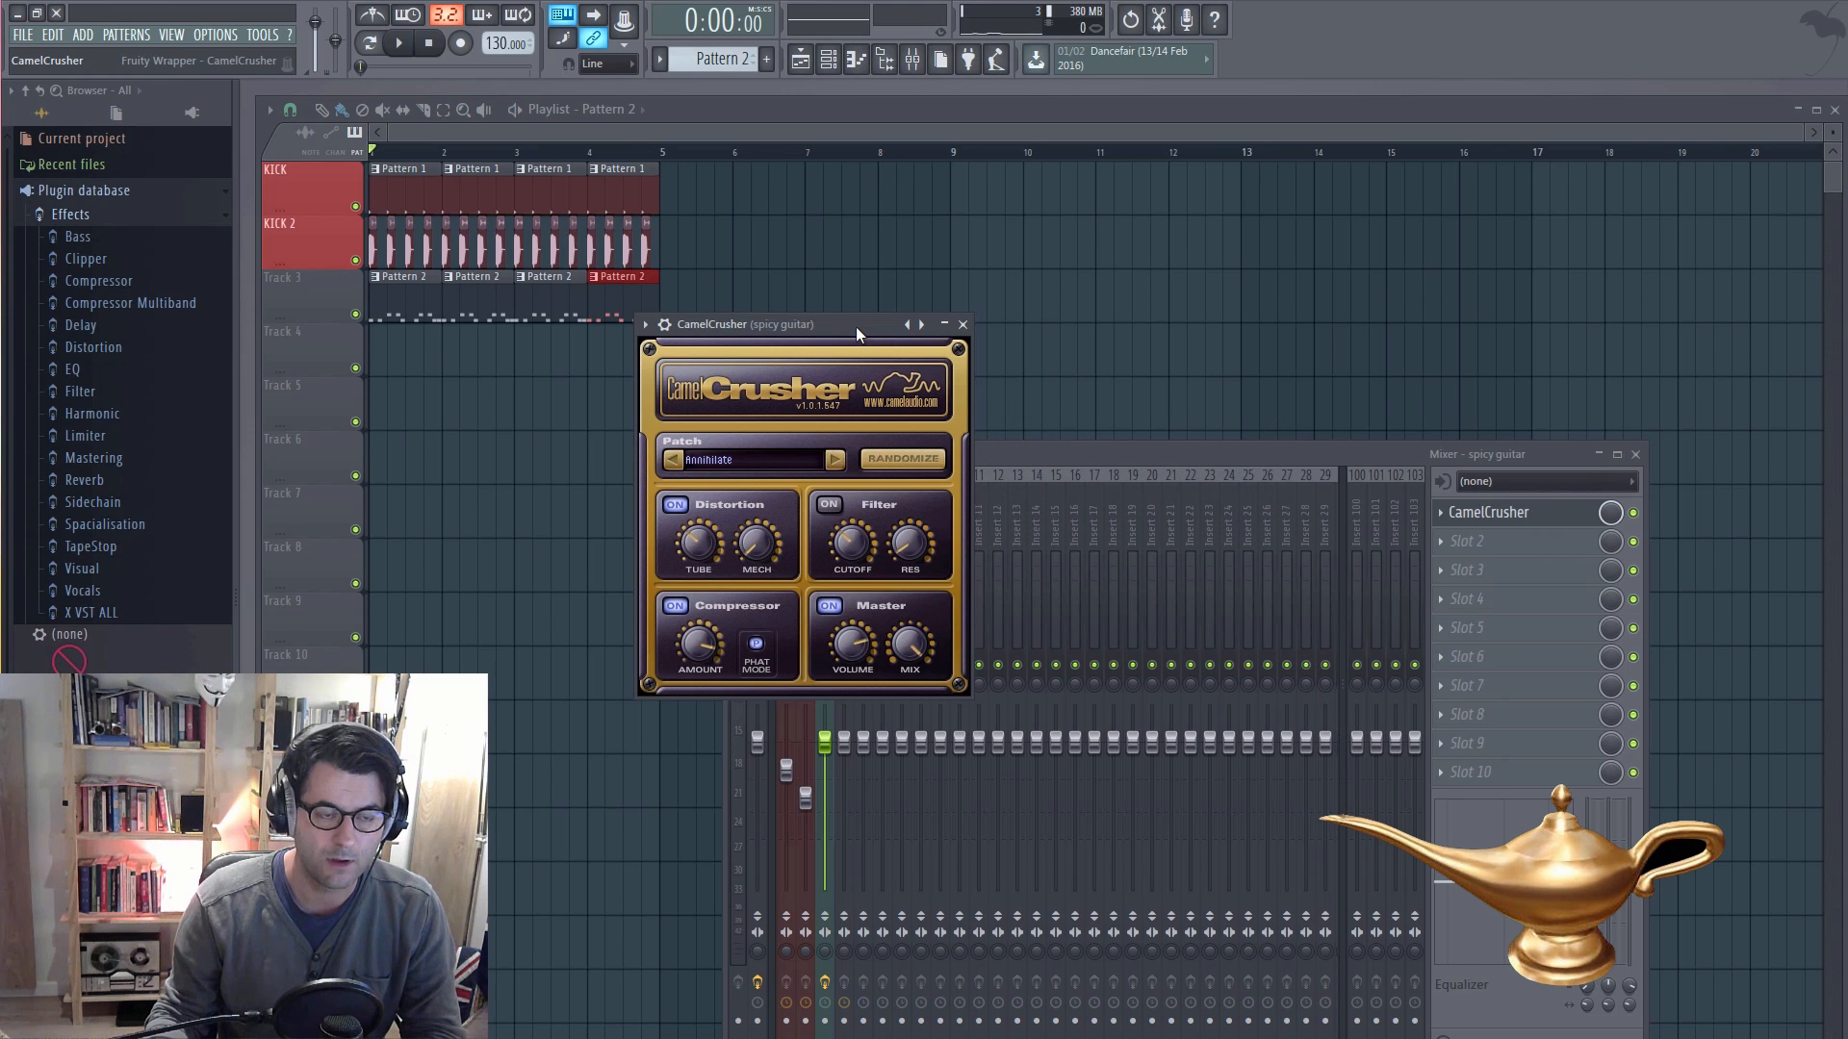
click(963, 325)
Step: Replace CamelCrusher with the Driver distortion plugin in the first effect slot of the spicy guitar track
click(1462, 513)
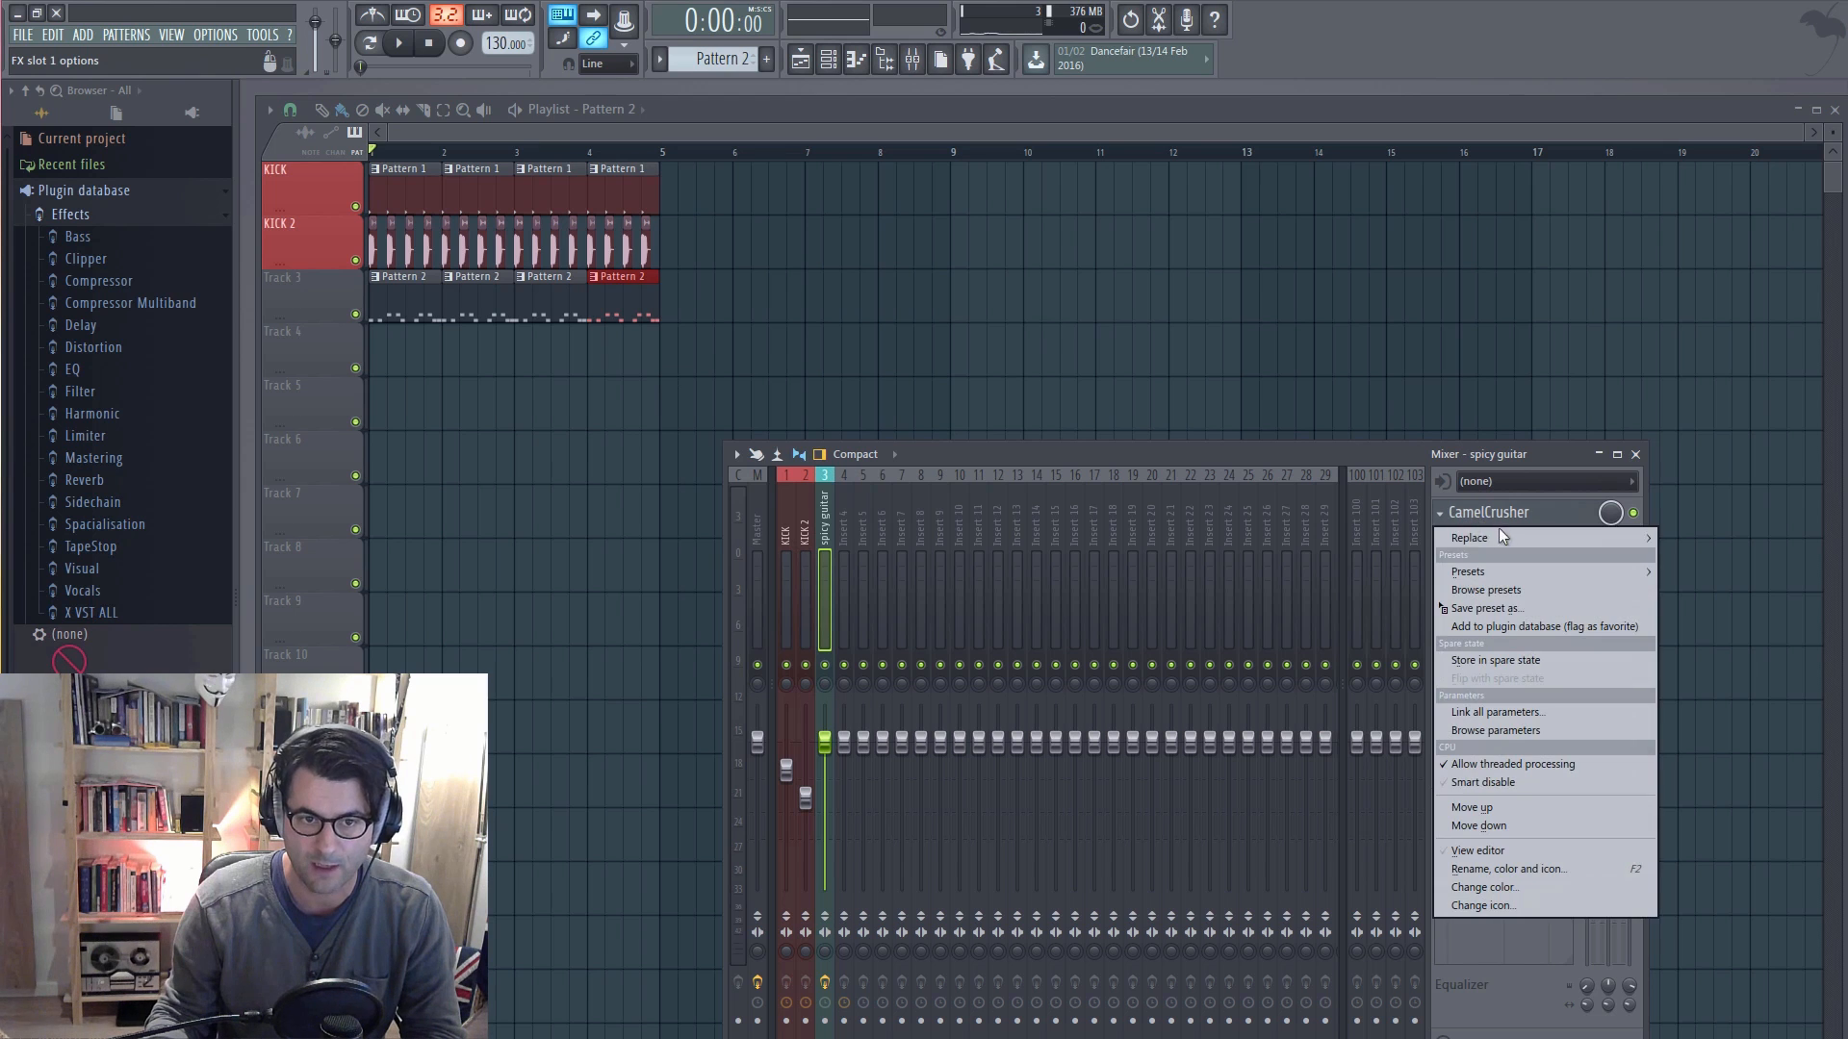
mouse_move(1503, 533)
mouse_move(1736, 600)
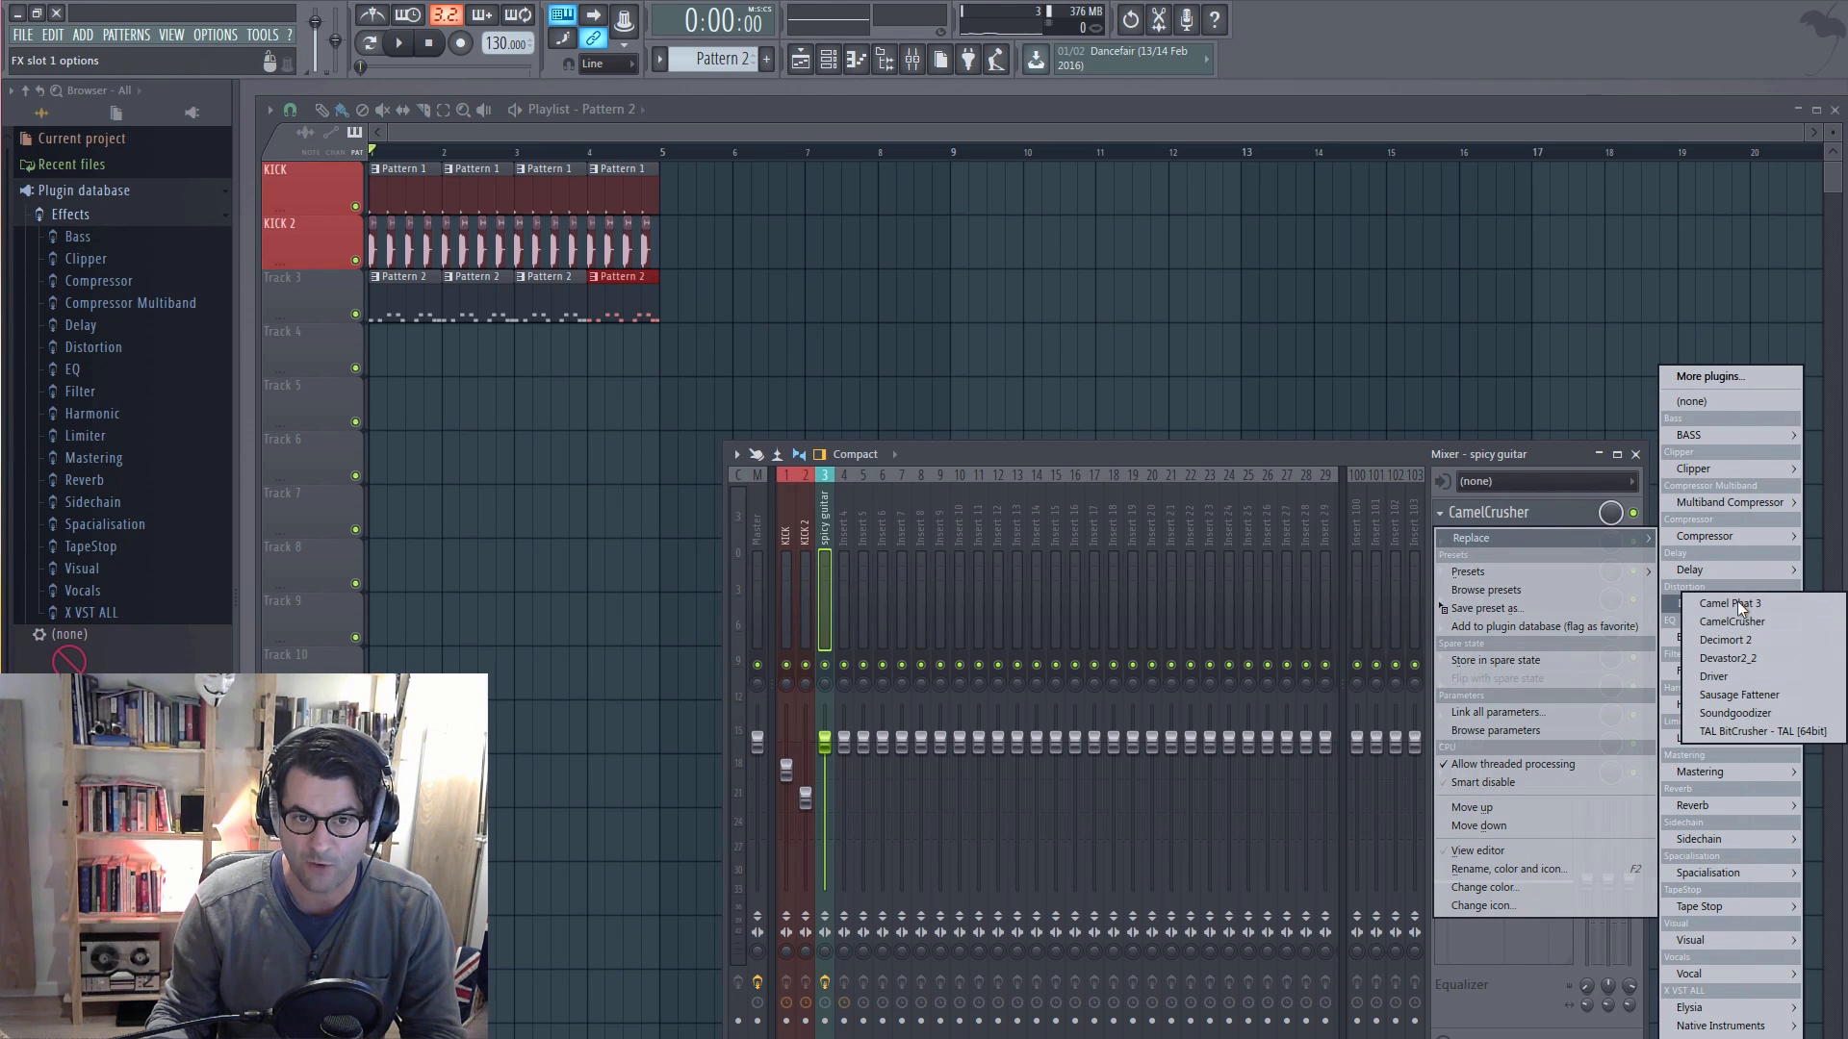
click(1751, 678)
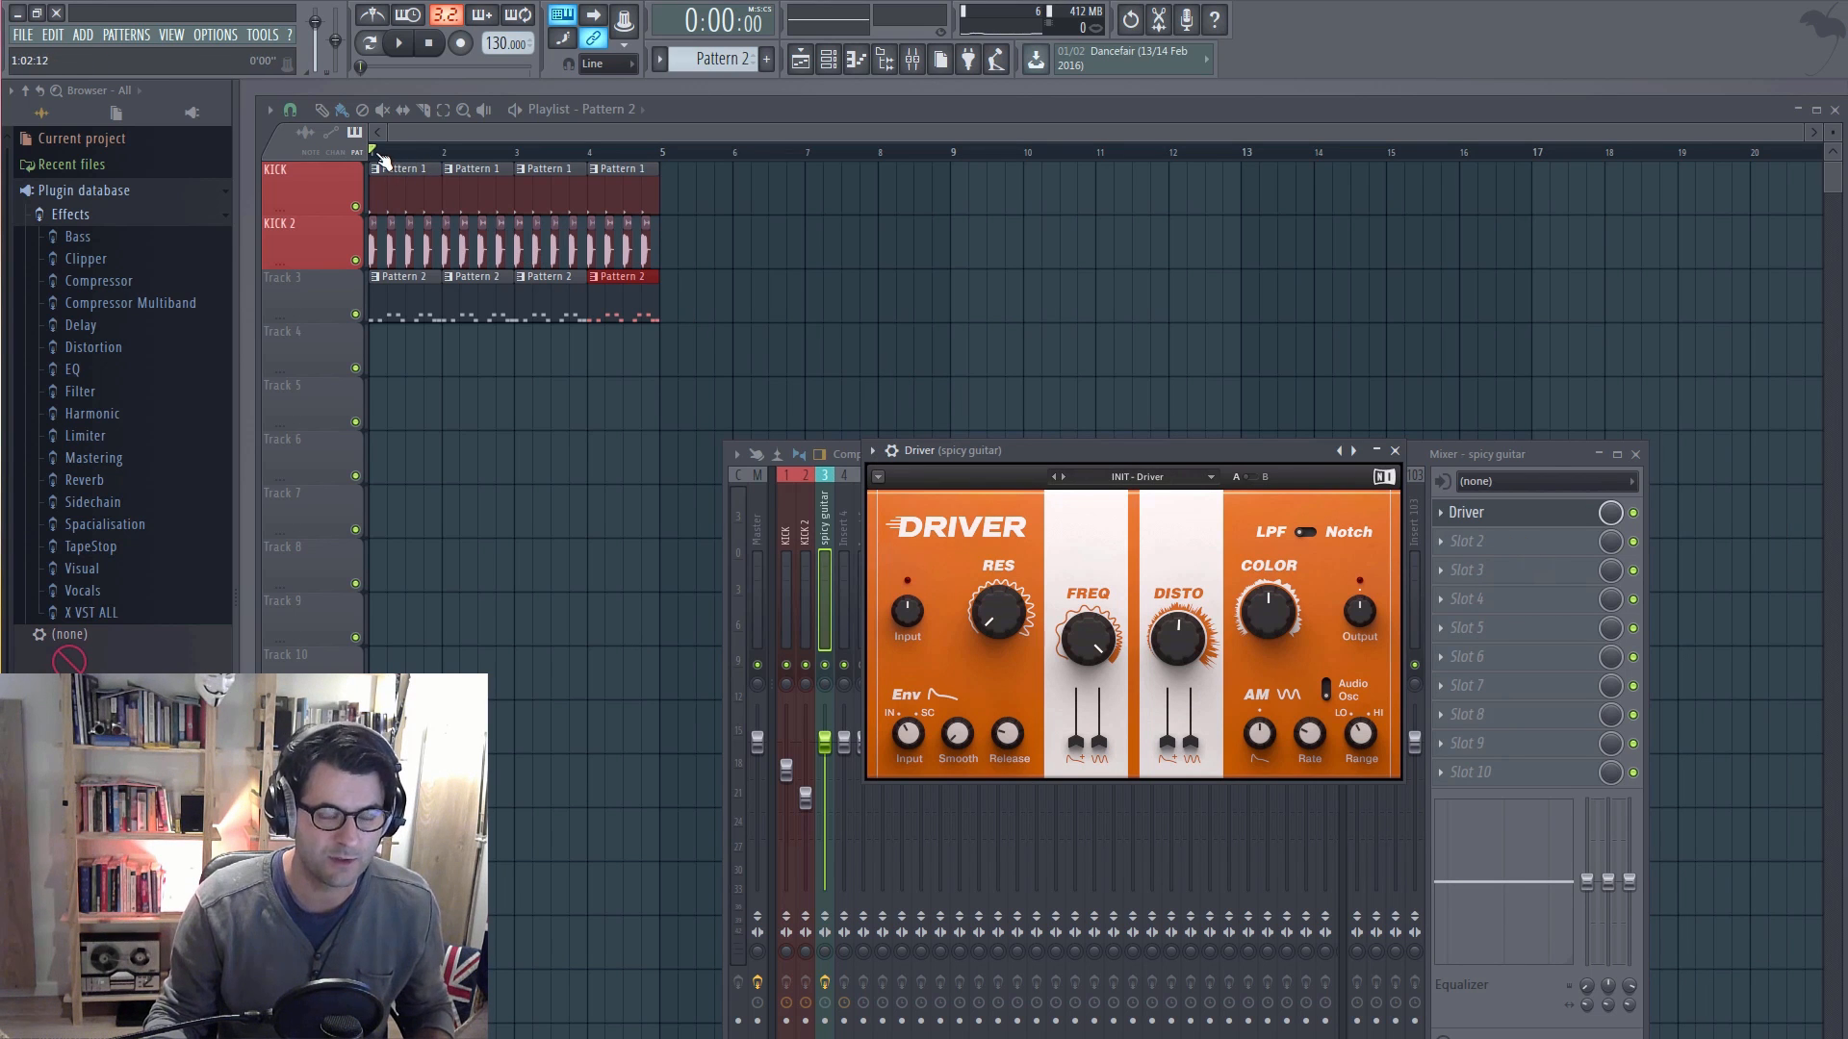
Step: While the song plays, raise Driver's RES to 2.2, and switch the effect off and on to compare the guitar sound
key(space)
drag(997, 612, 998, 572)
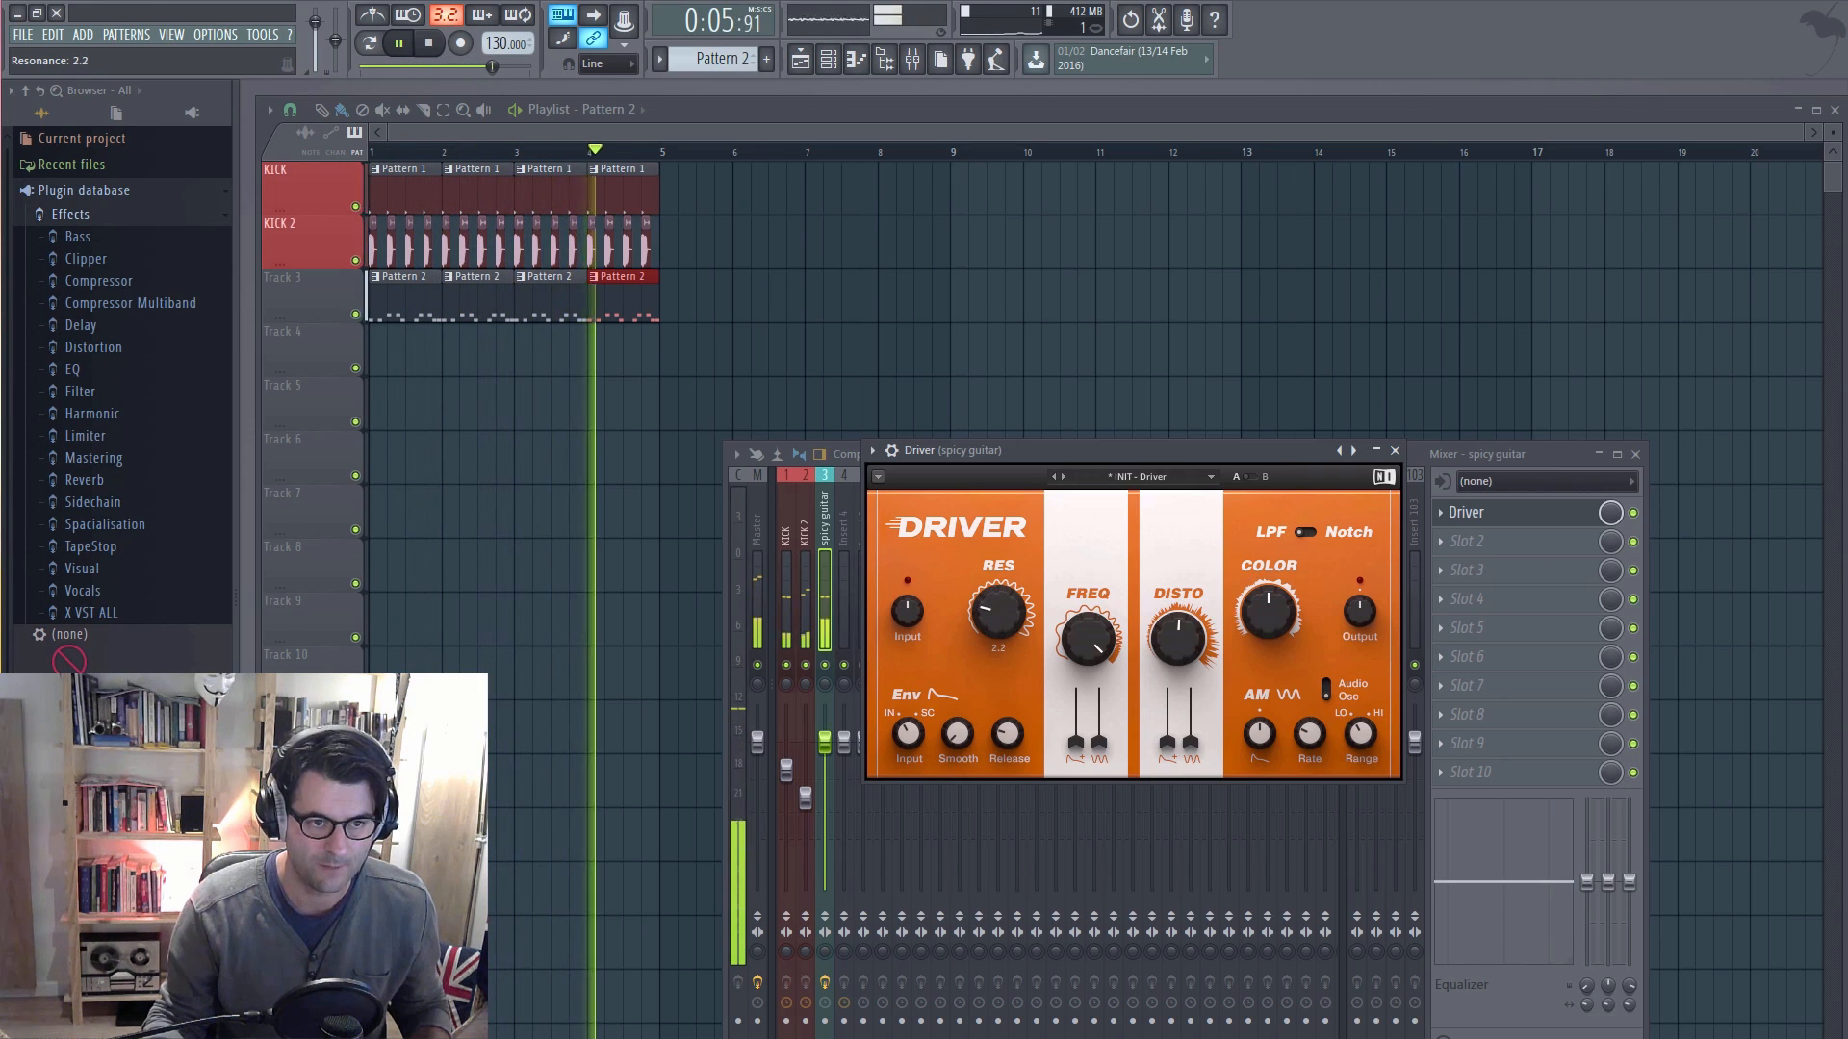
click(1633, 514)
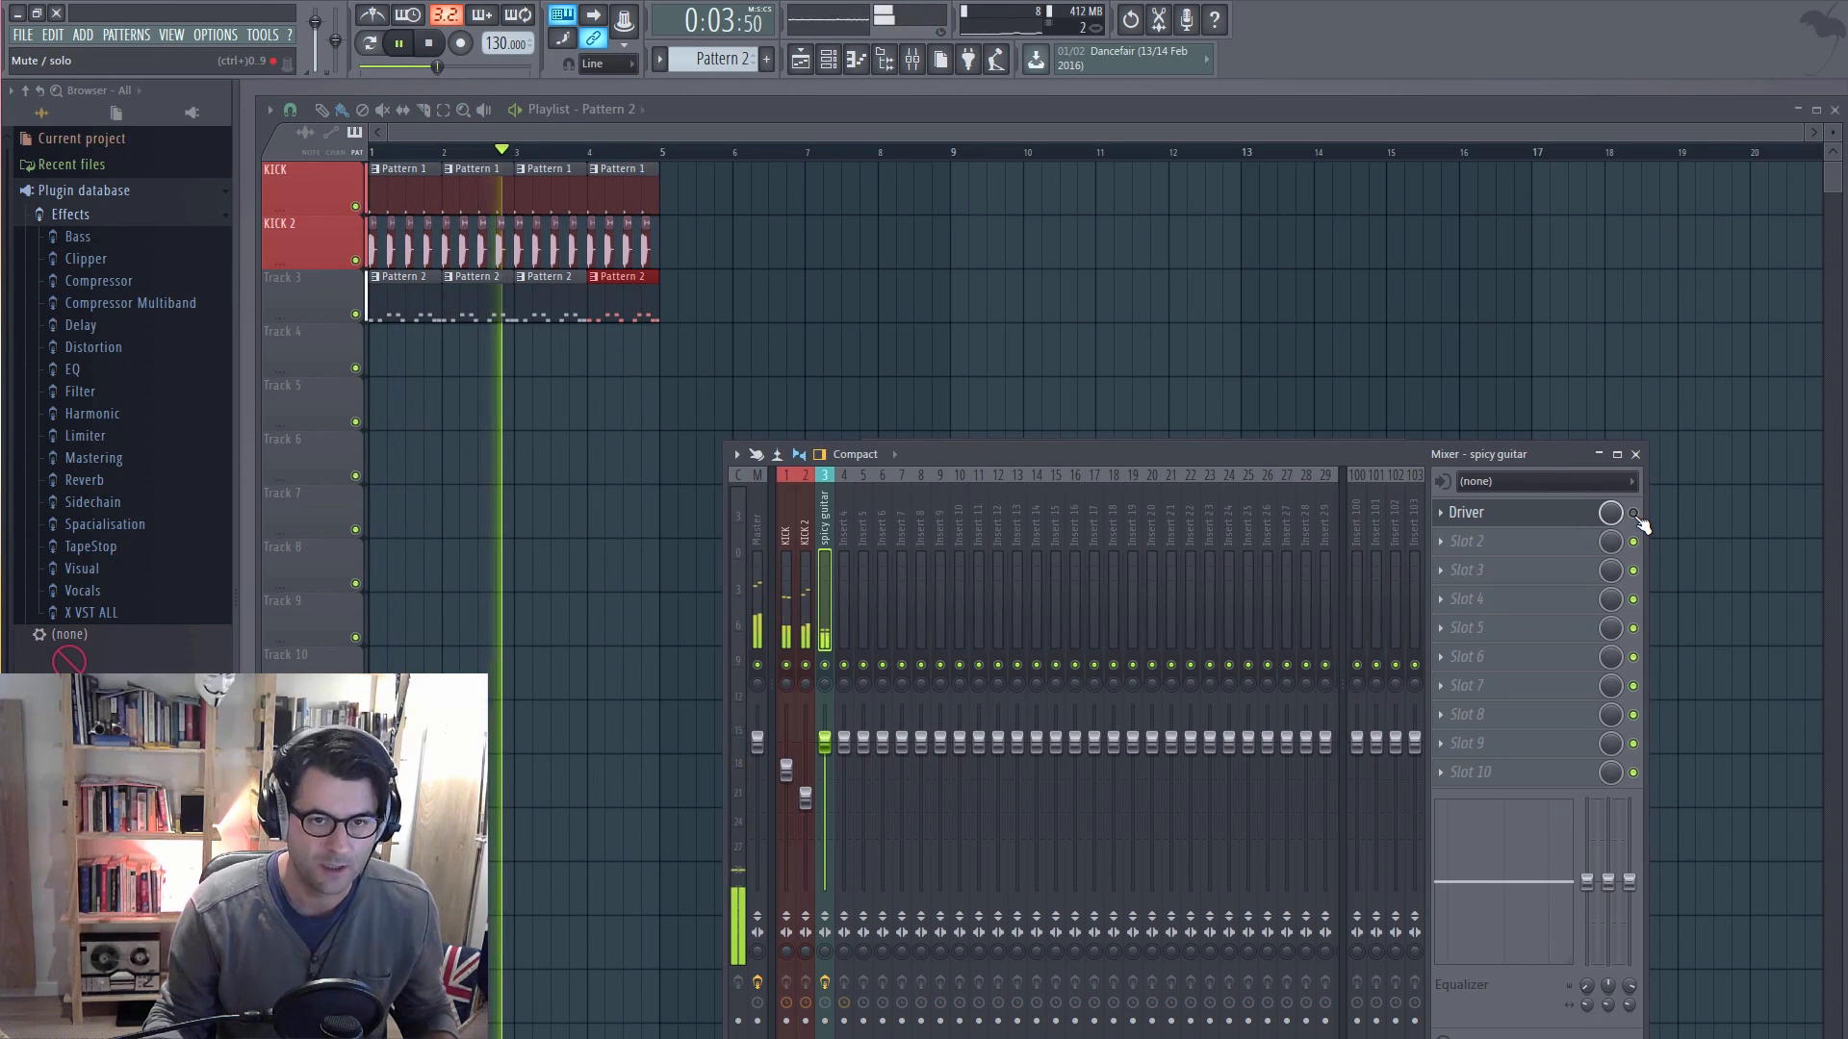
click(1634, 514)
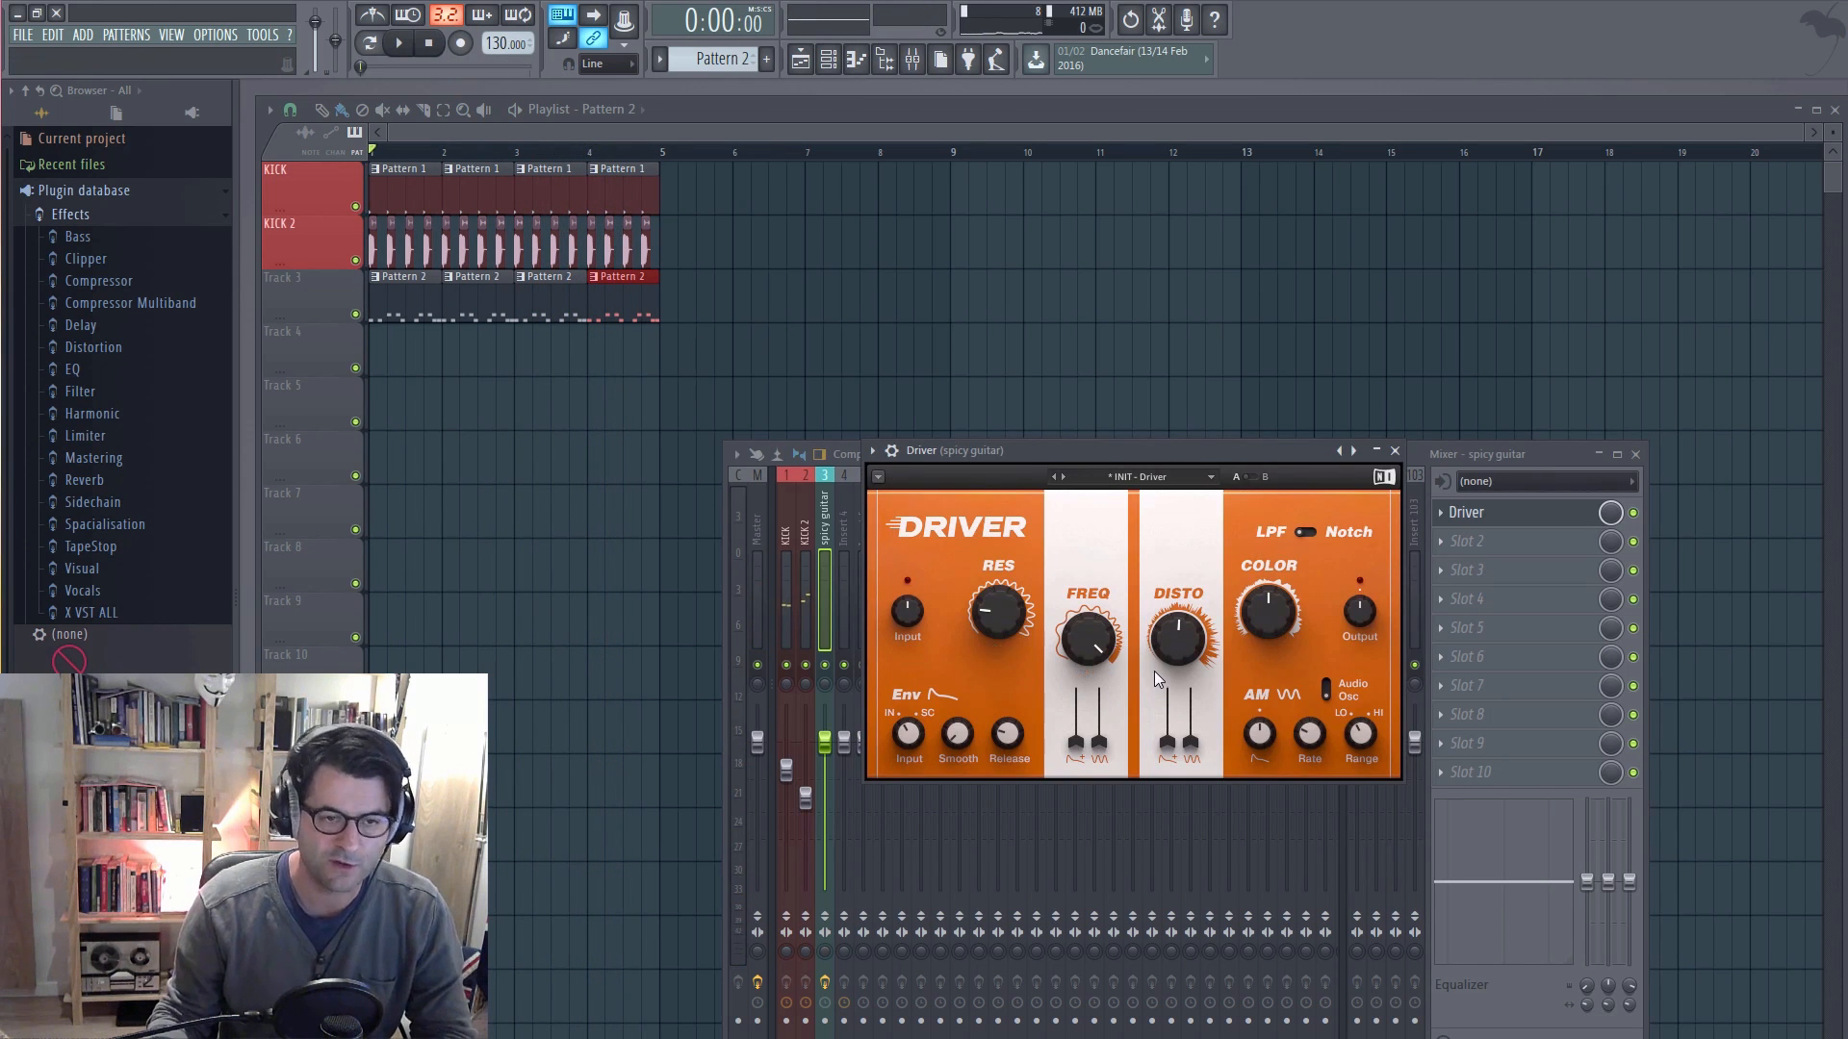
Step: Examine the replacement plugin categories for the Driver slot, and check the Plugin Manager before closing it
click(1440, 513)
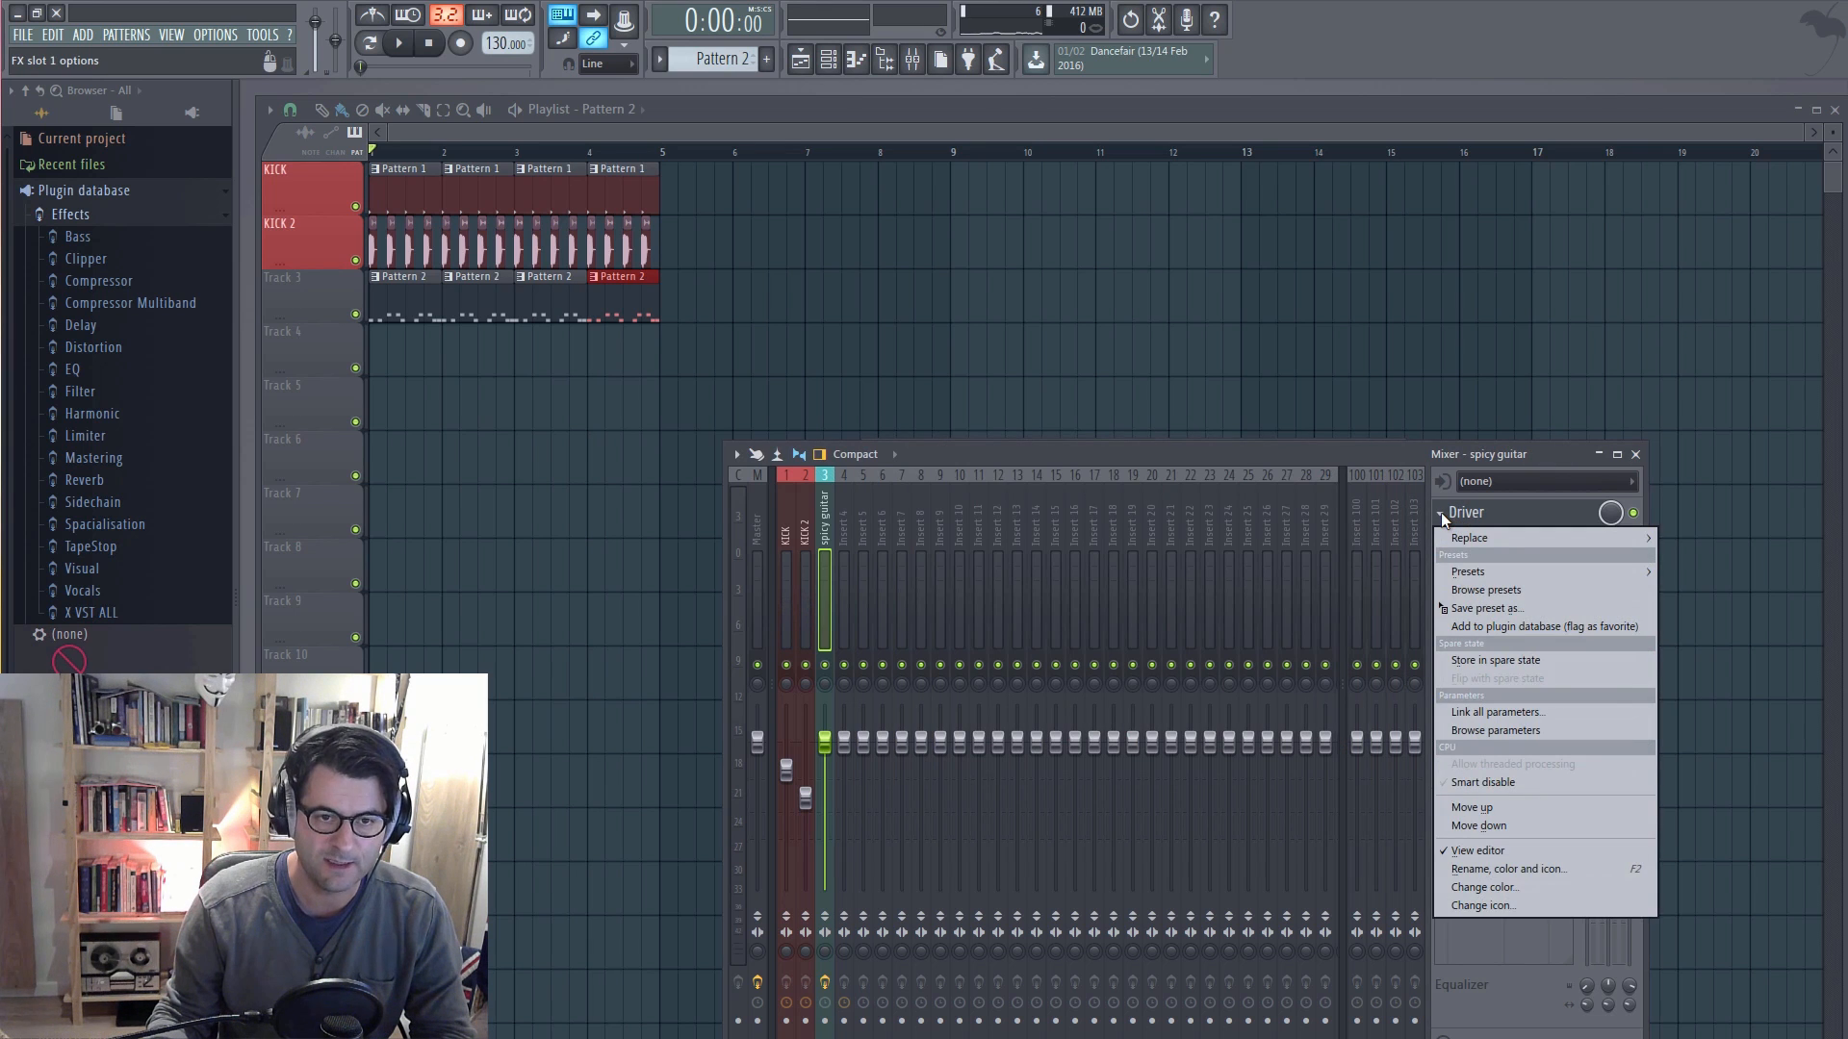
mouse_move(1539, 538)
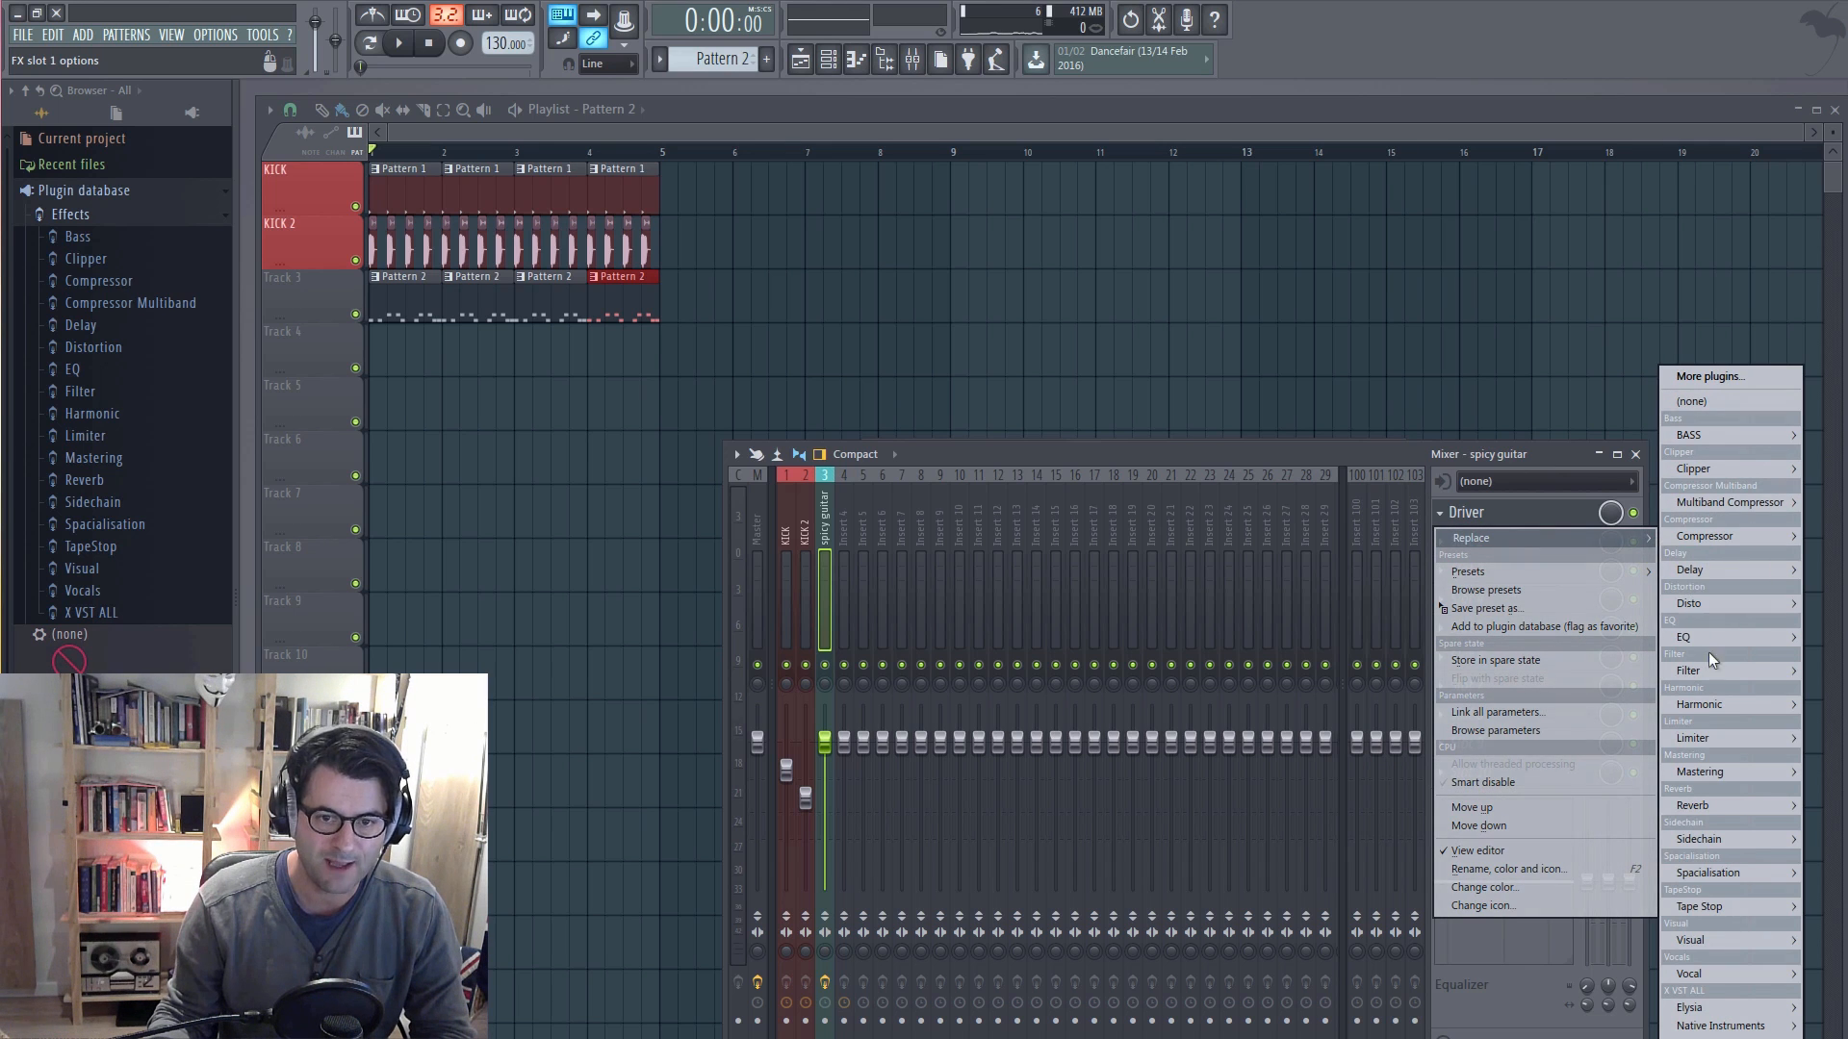
mouse_move(1700, 808)
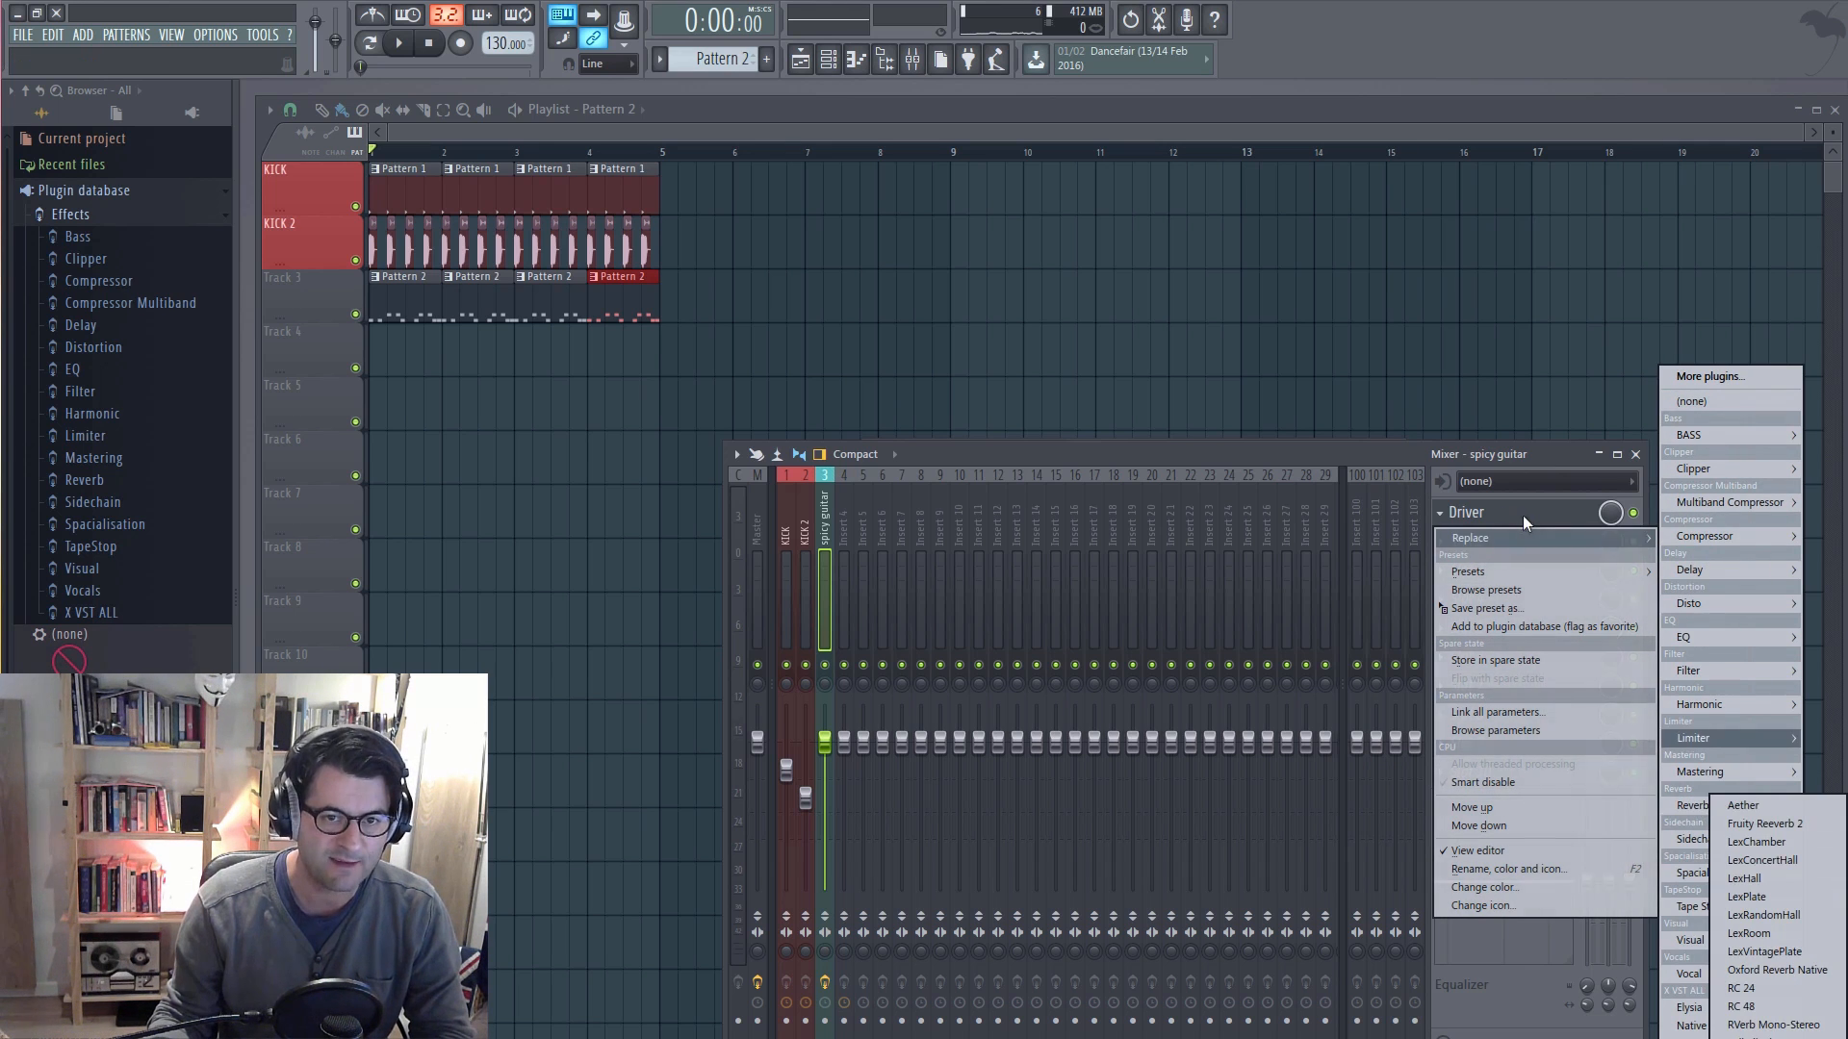
click(1239, 450)
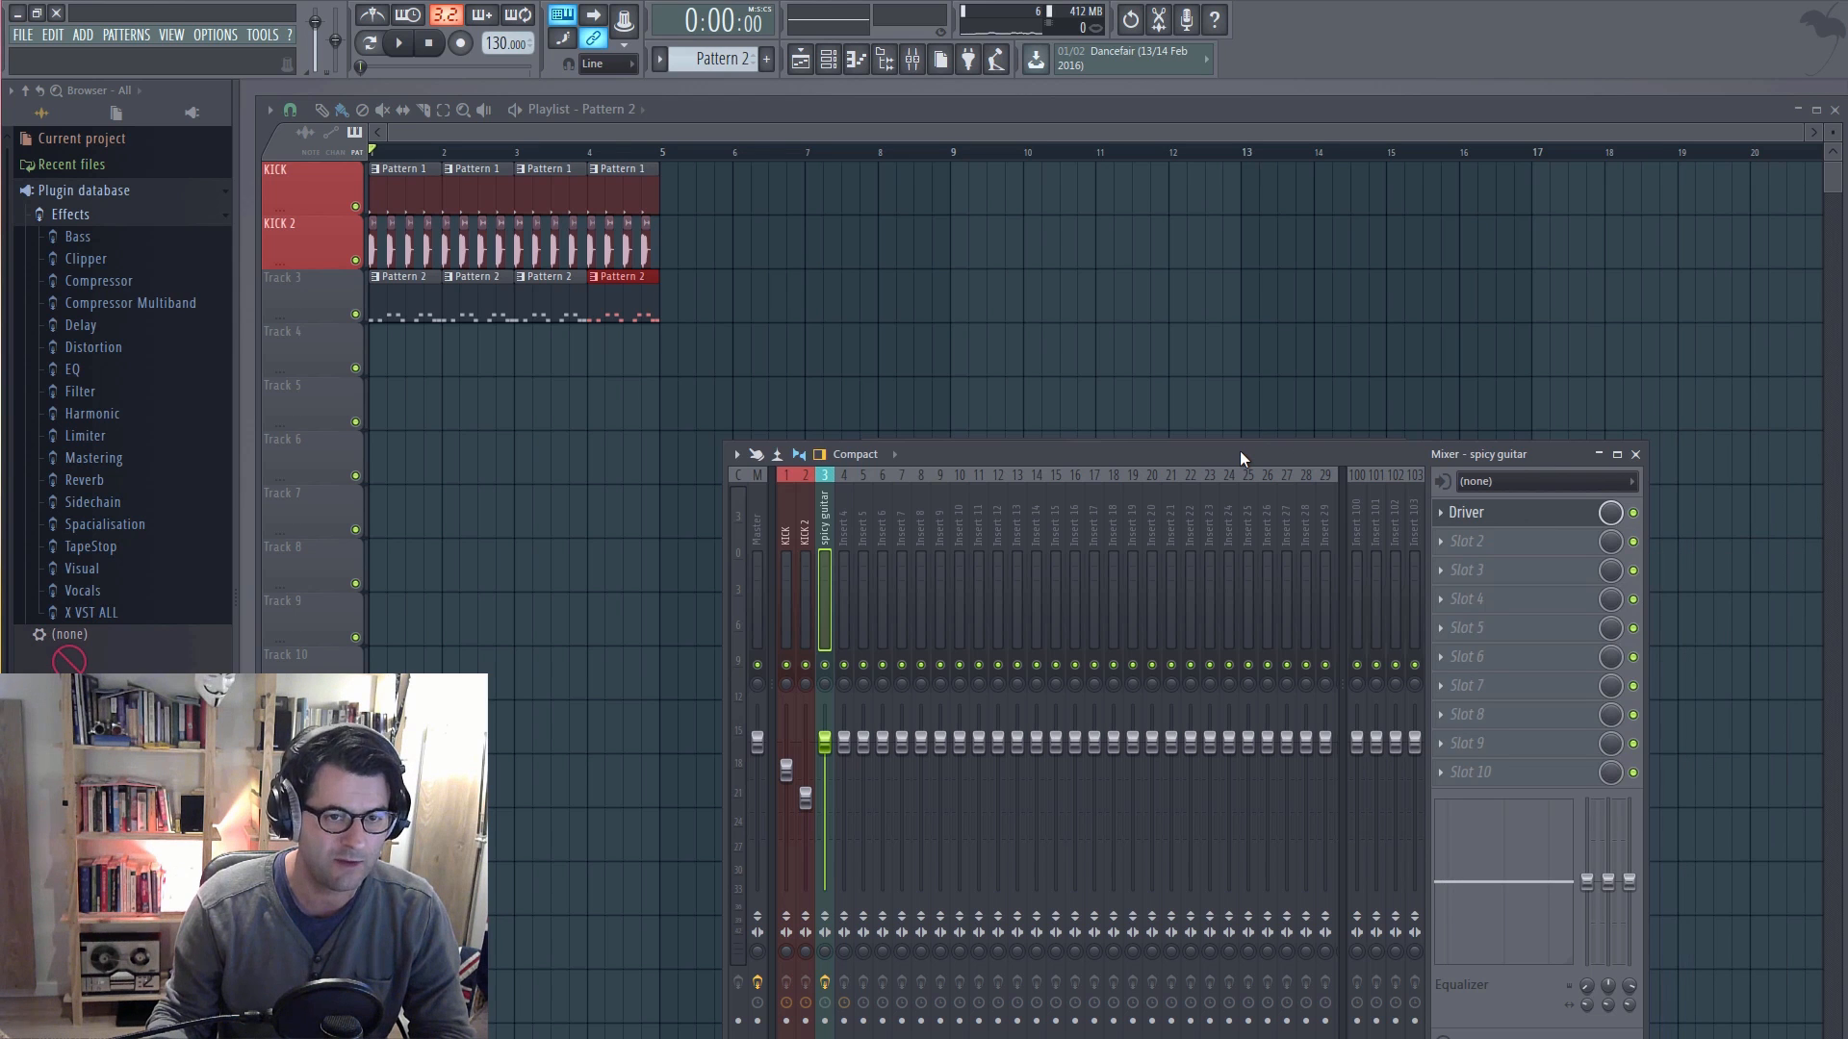
drag(1239, 451, 1176, 442)
click(1380, 498)
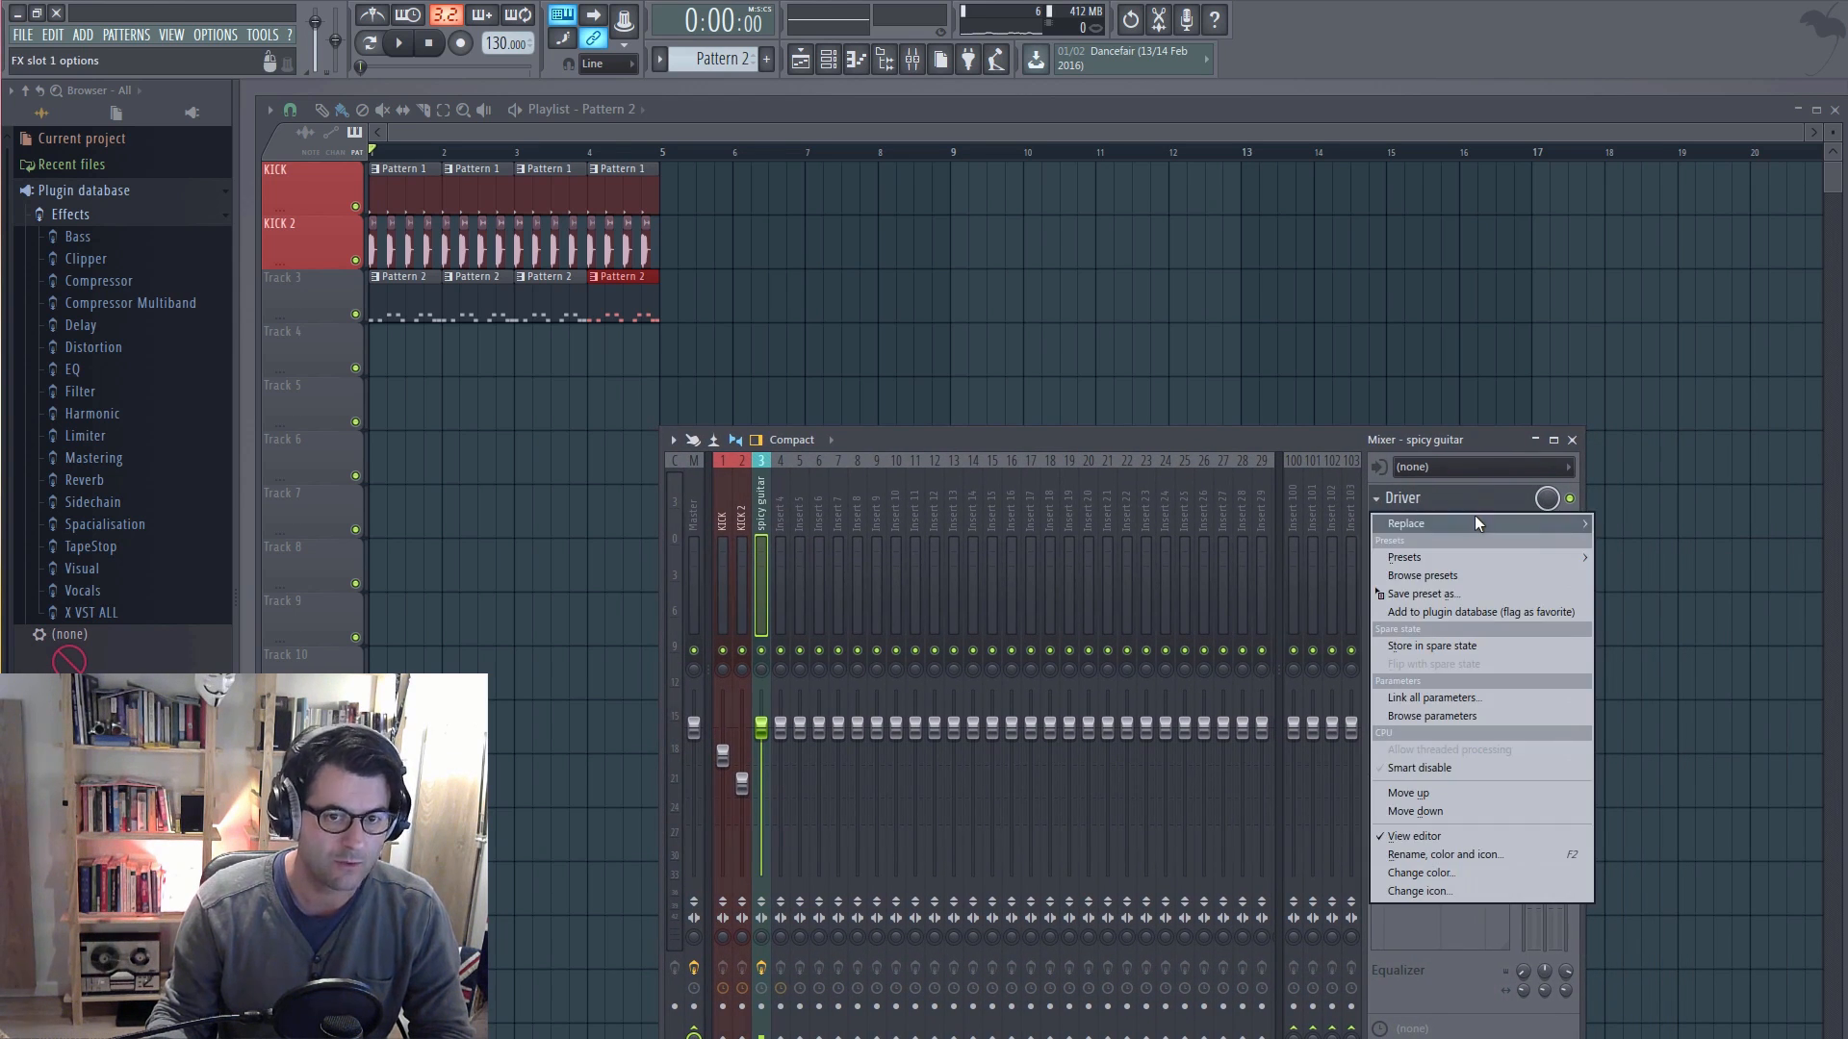
mouse_move(1476, 520)
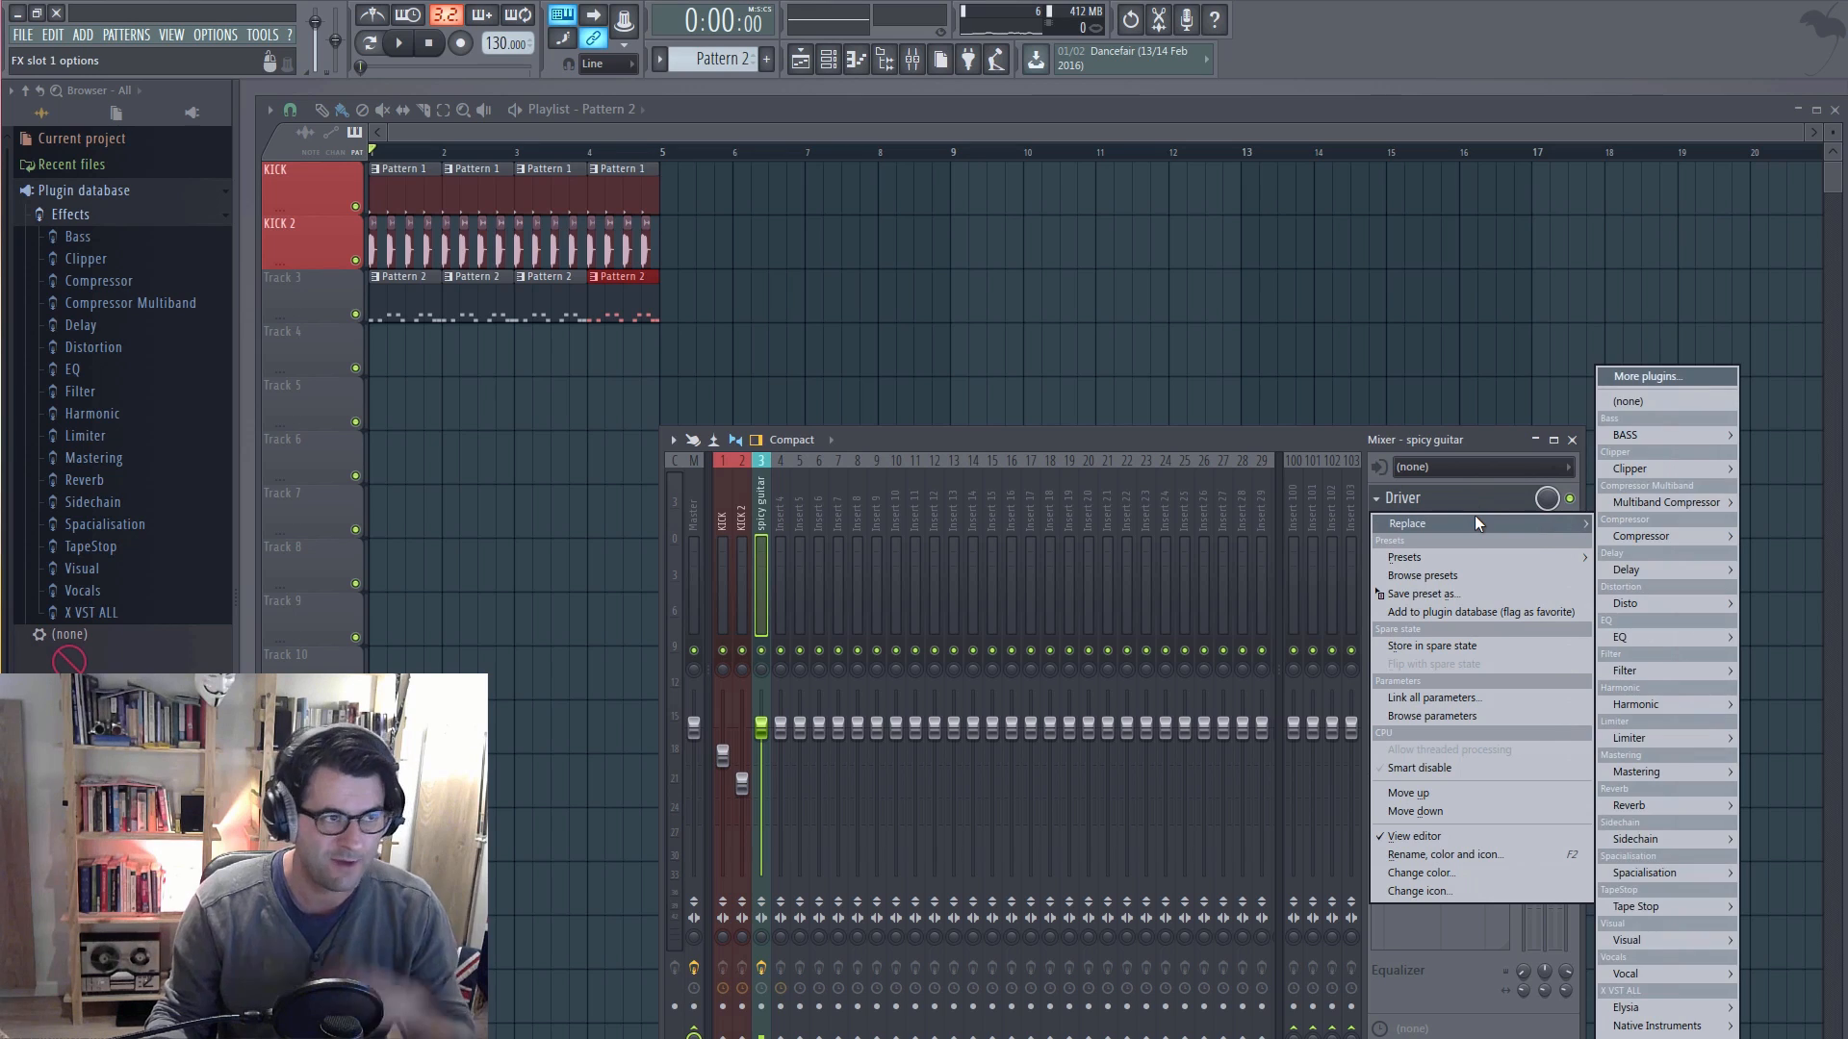
click(1632, 379)
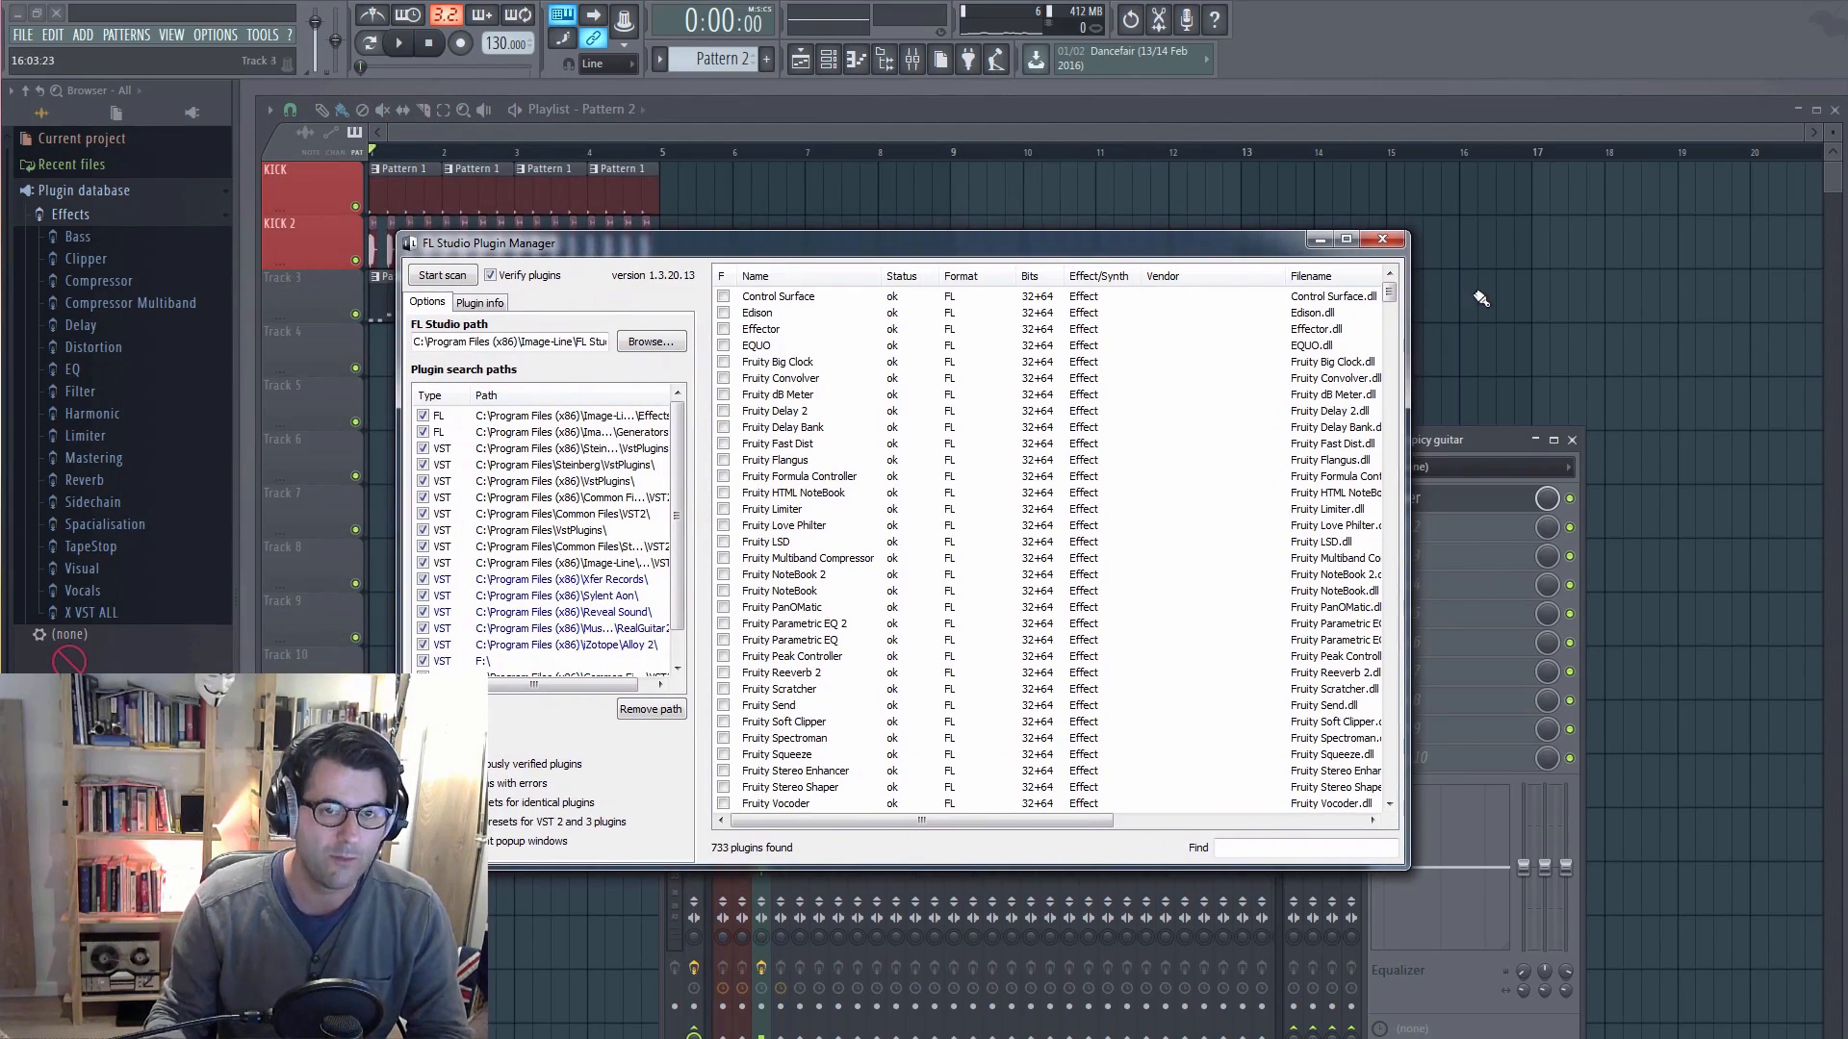
click(1387, 243)
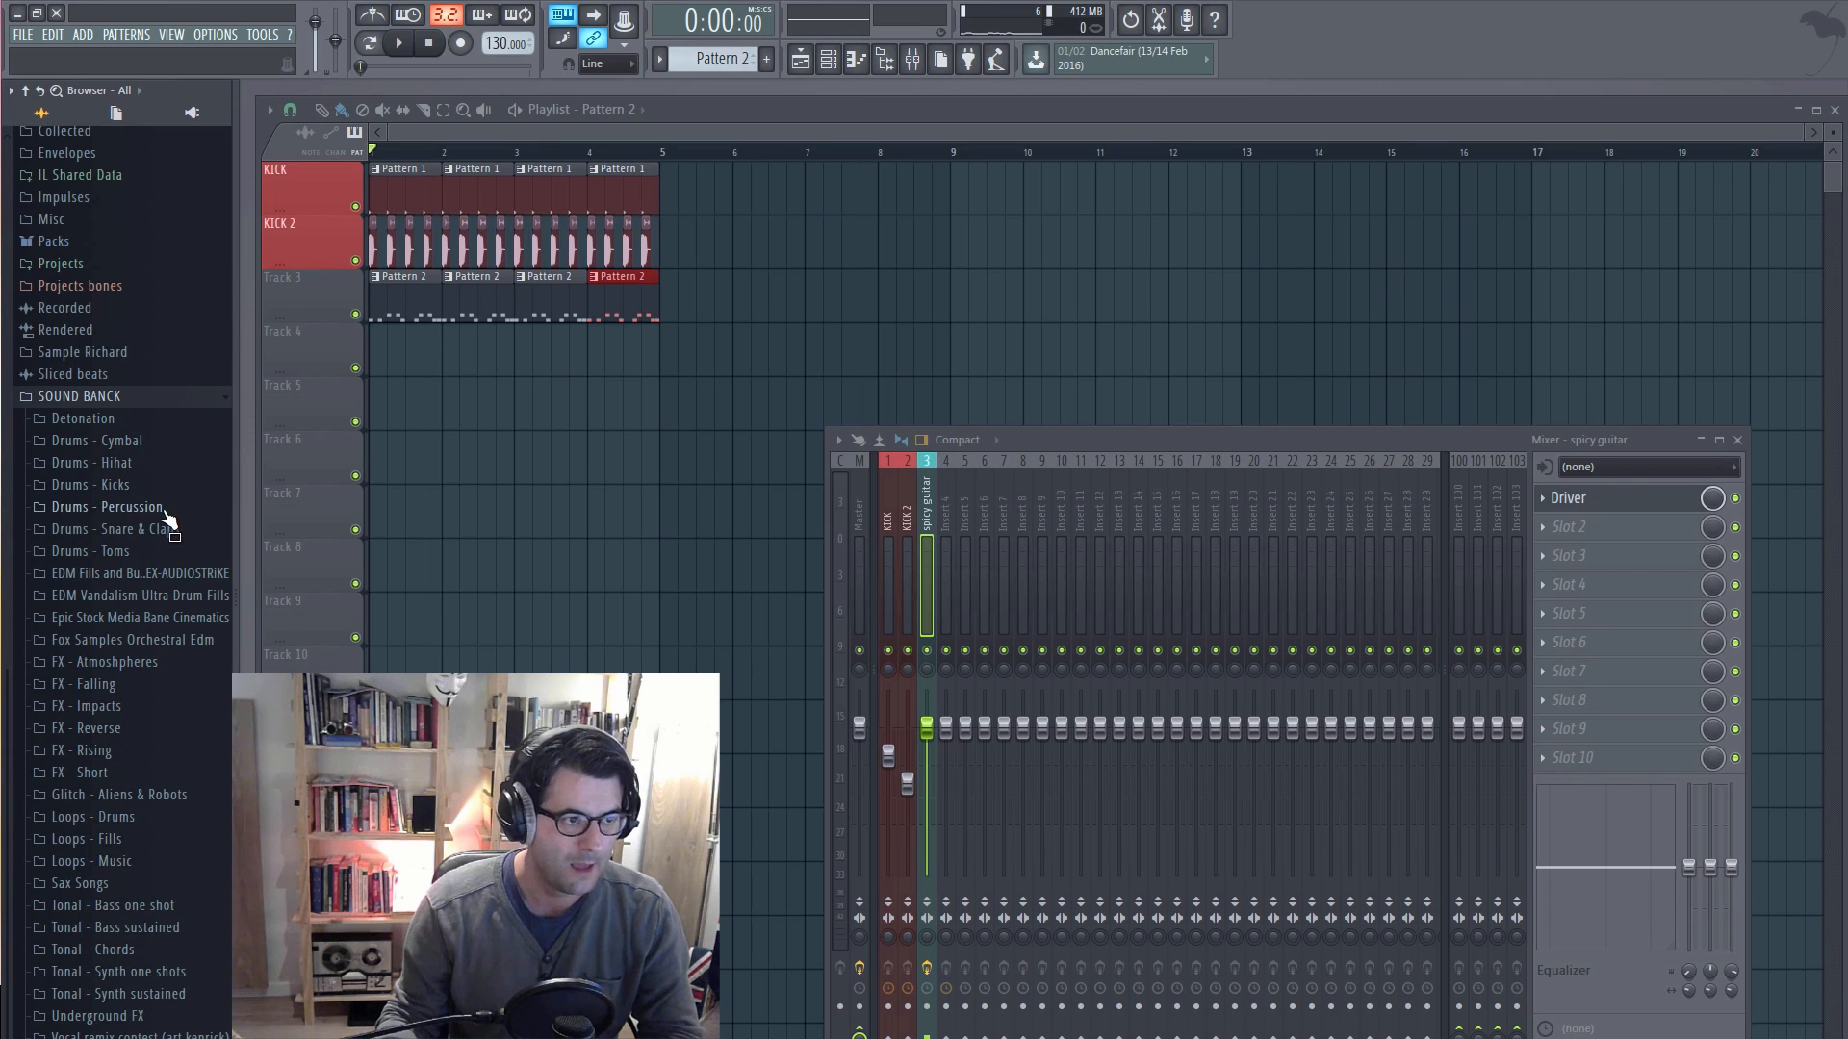
Step: In the Drums - Kicks folder, preview Lev_Kick_A_001 and Lev_Kick_A_002, and swap the KICK 2 sample for Lev_Kick_A_002
click(96, 485)
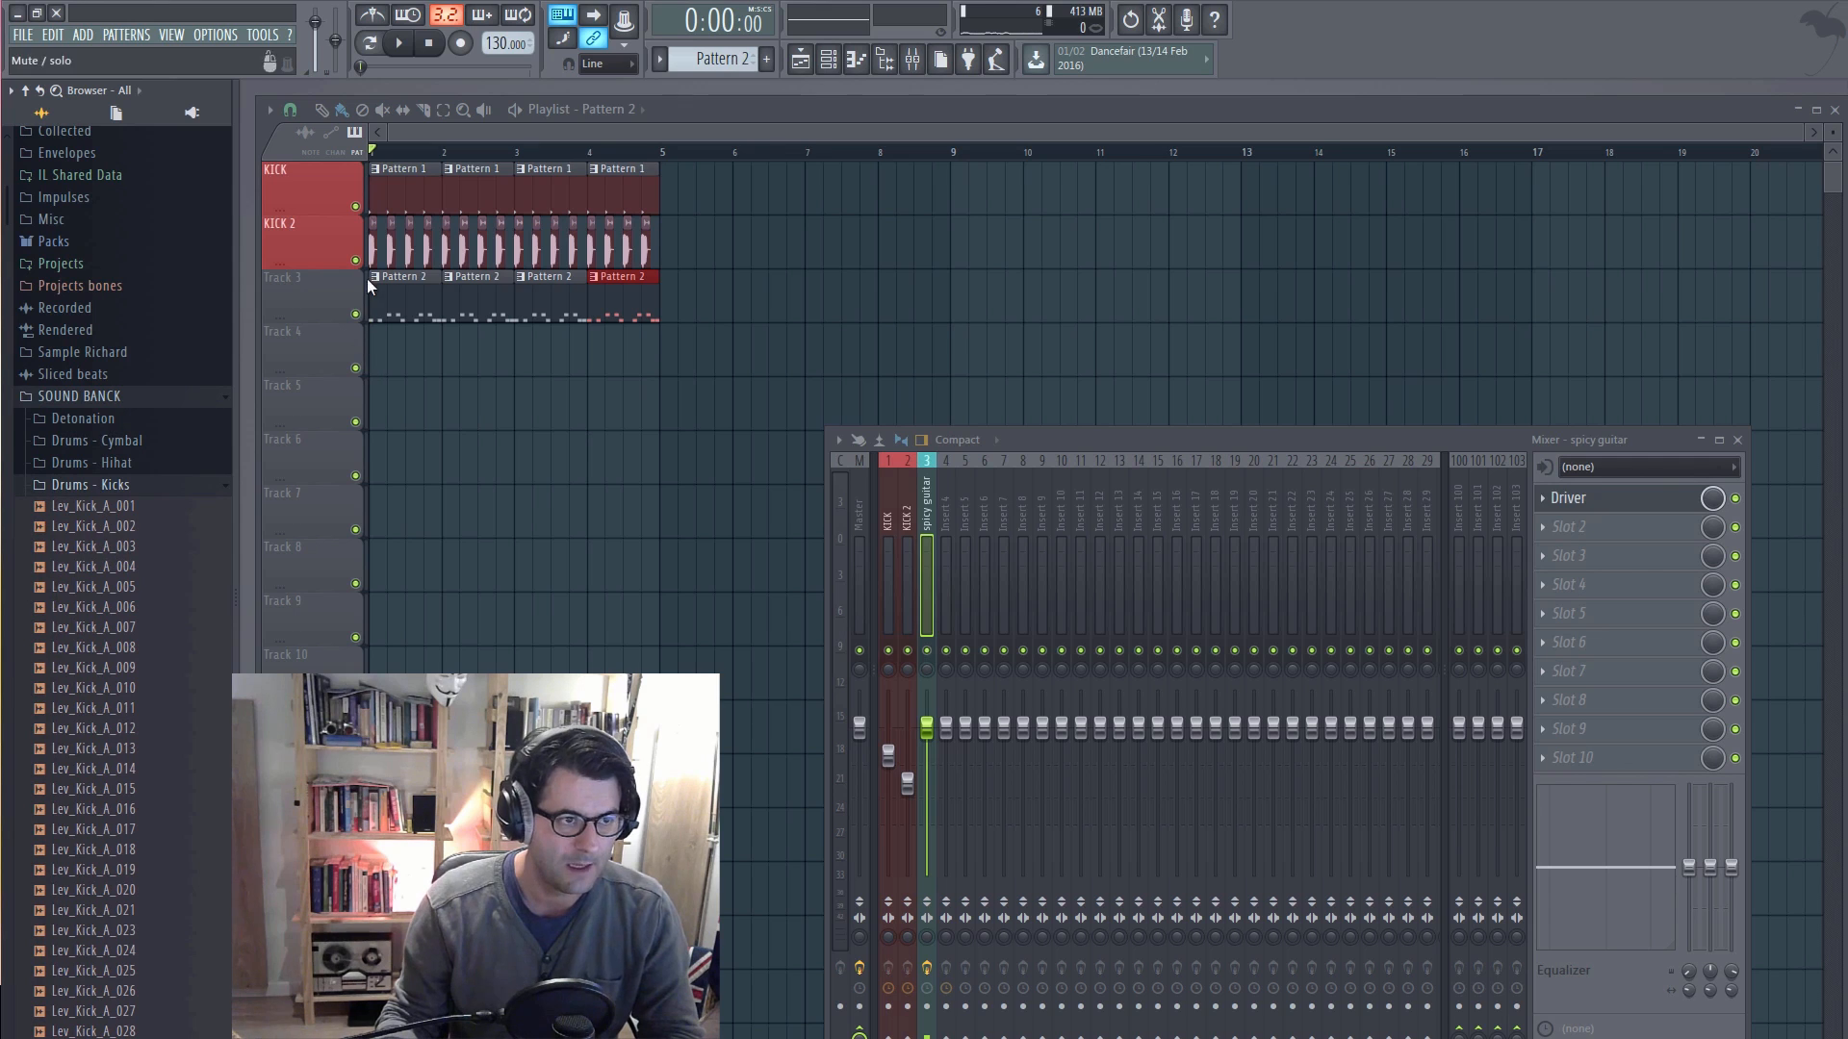
click(93, 508)
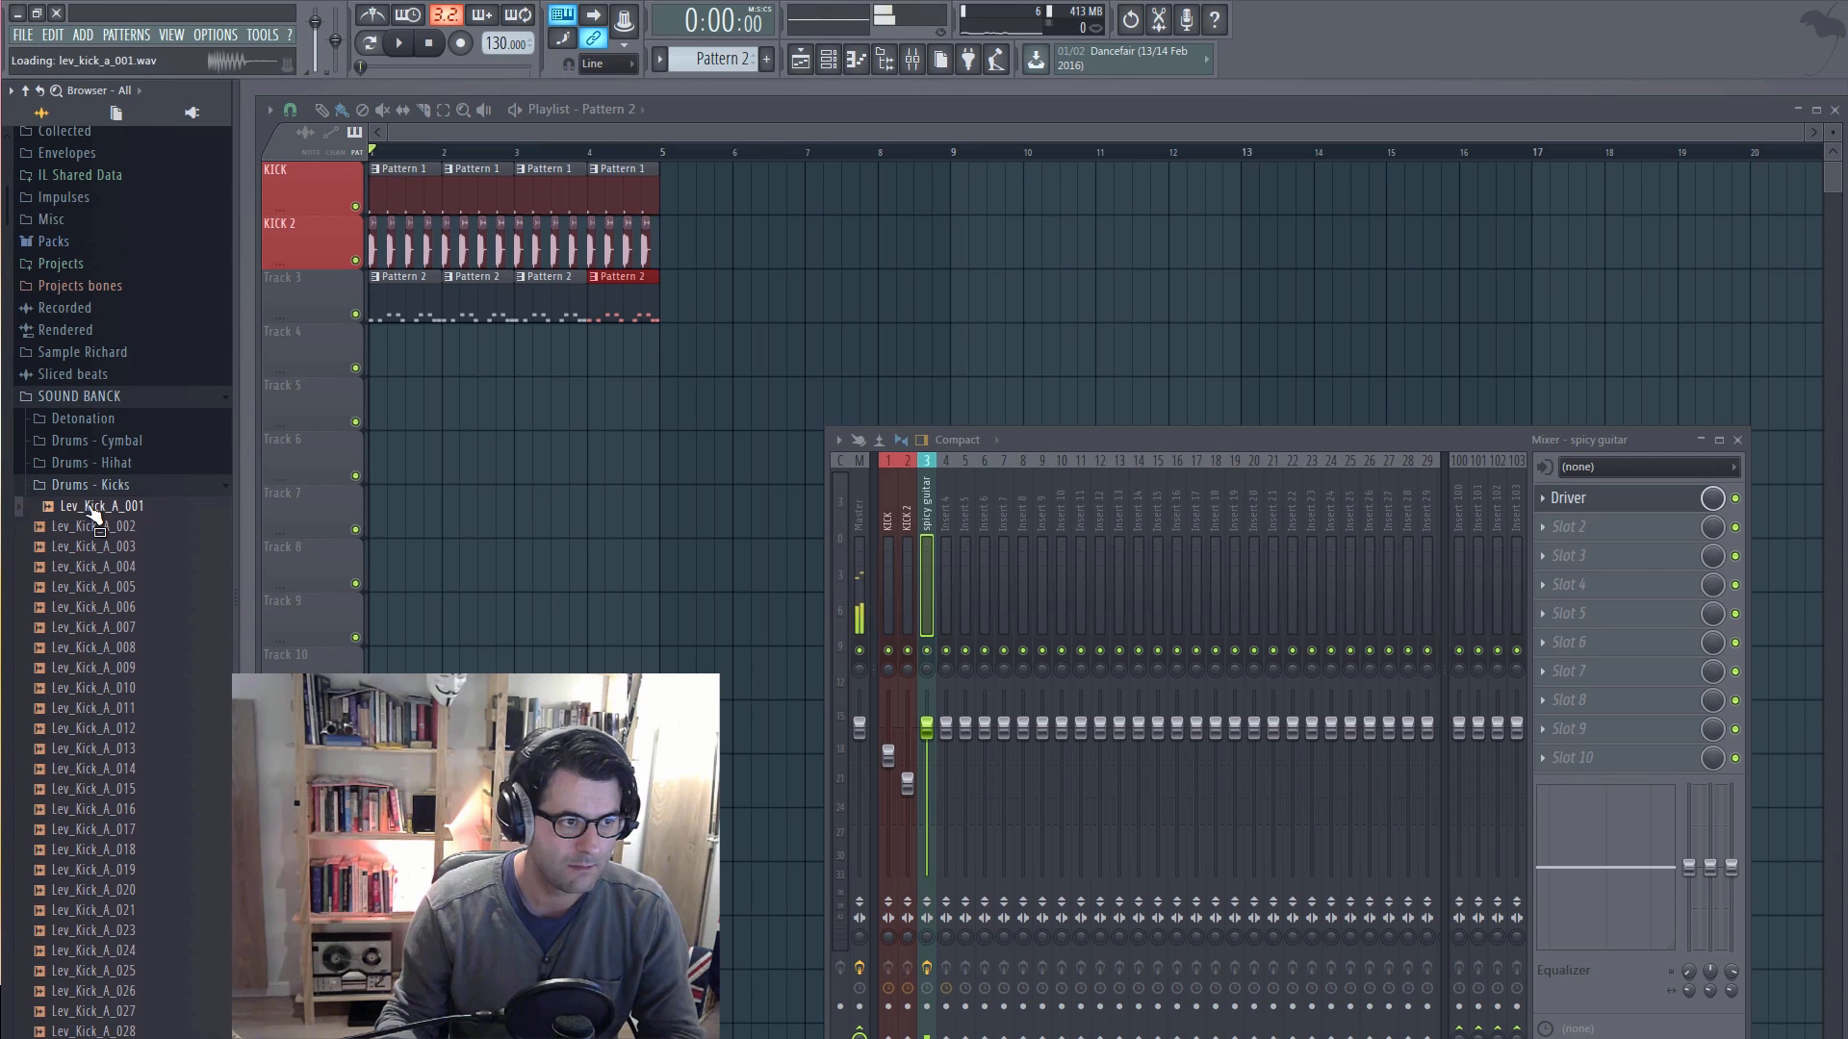
click(95, 528)
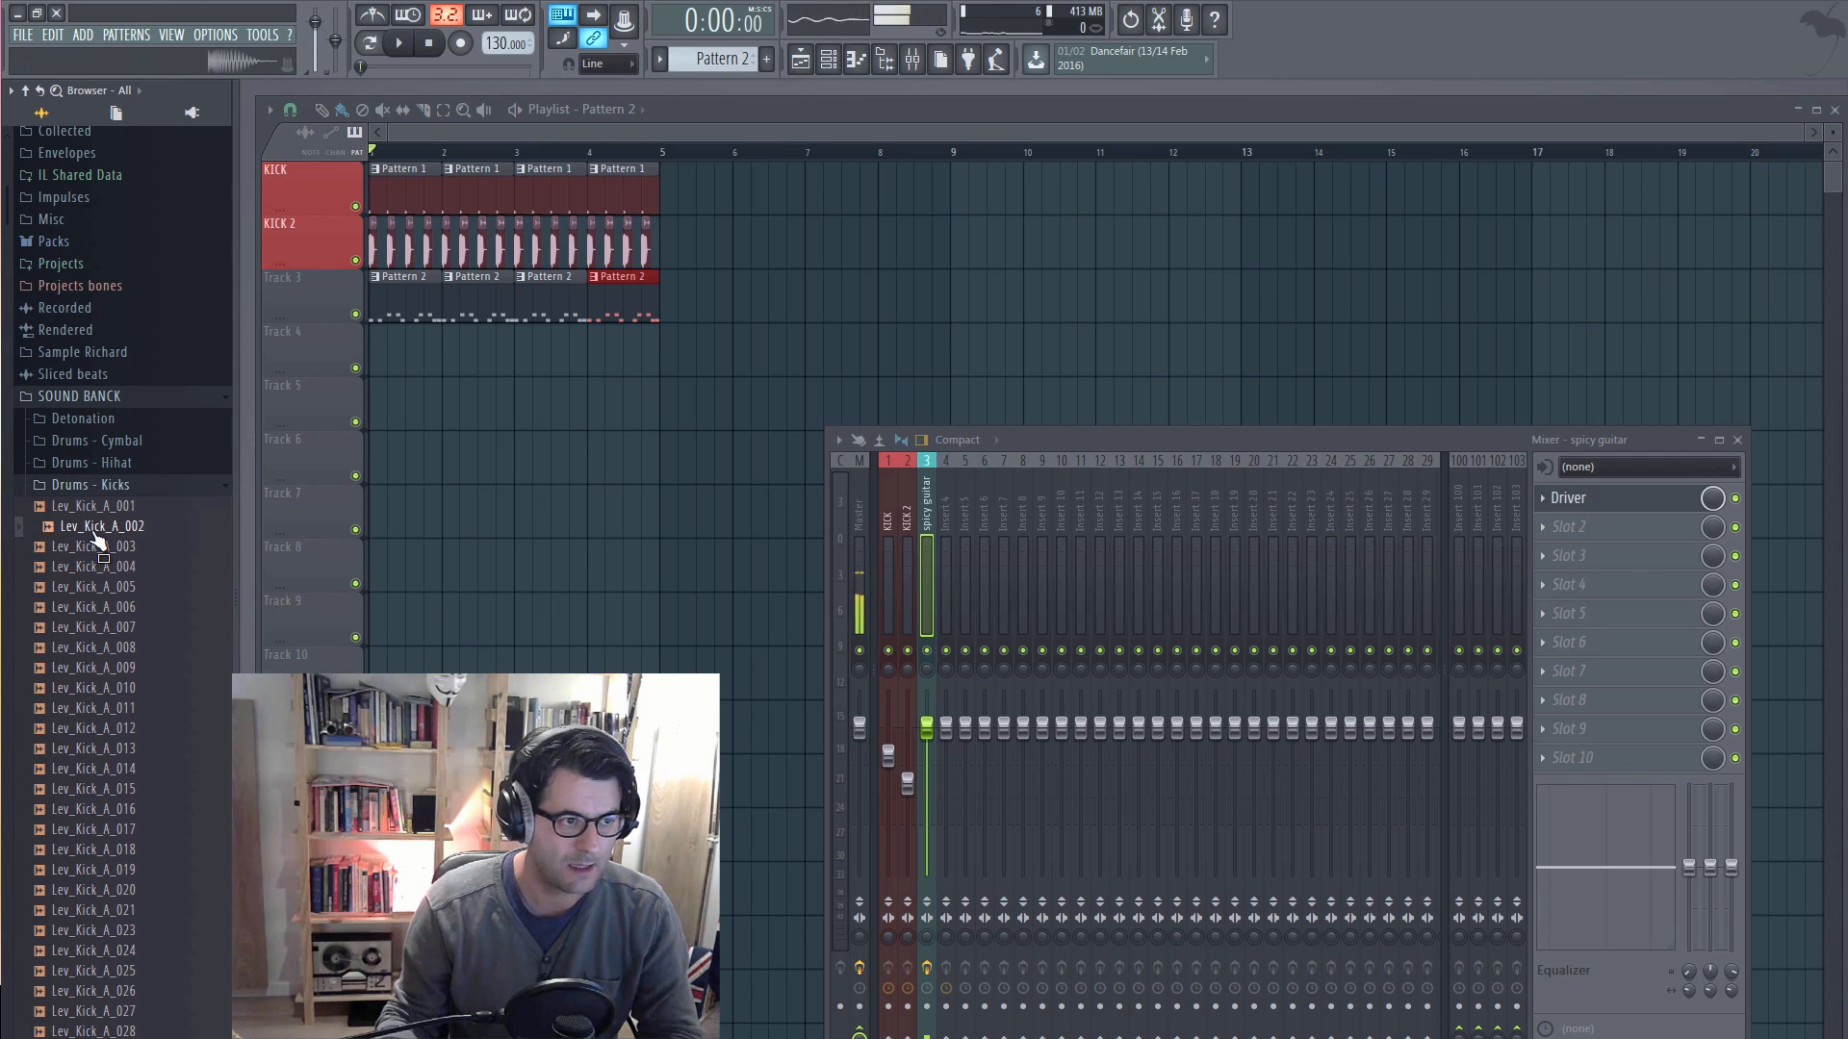
drag(96, 541, 373, 248)
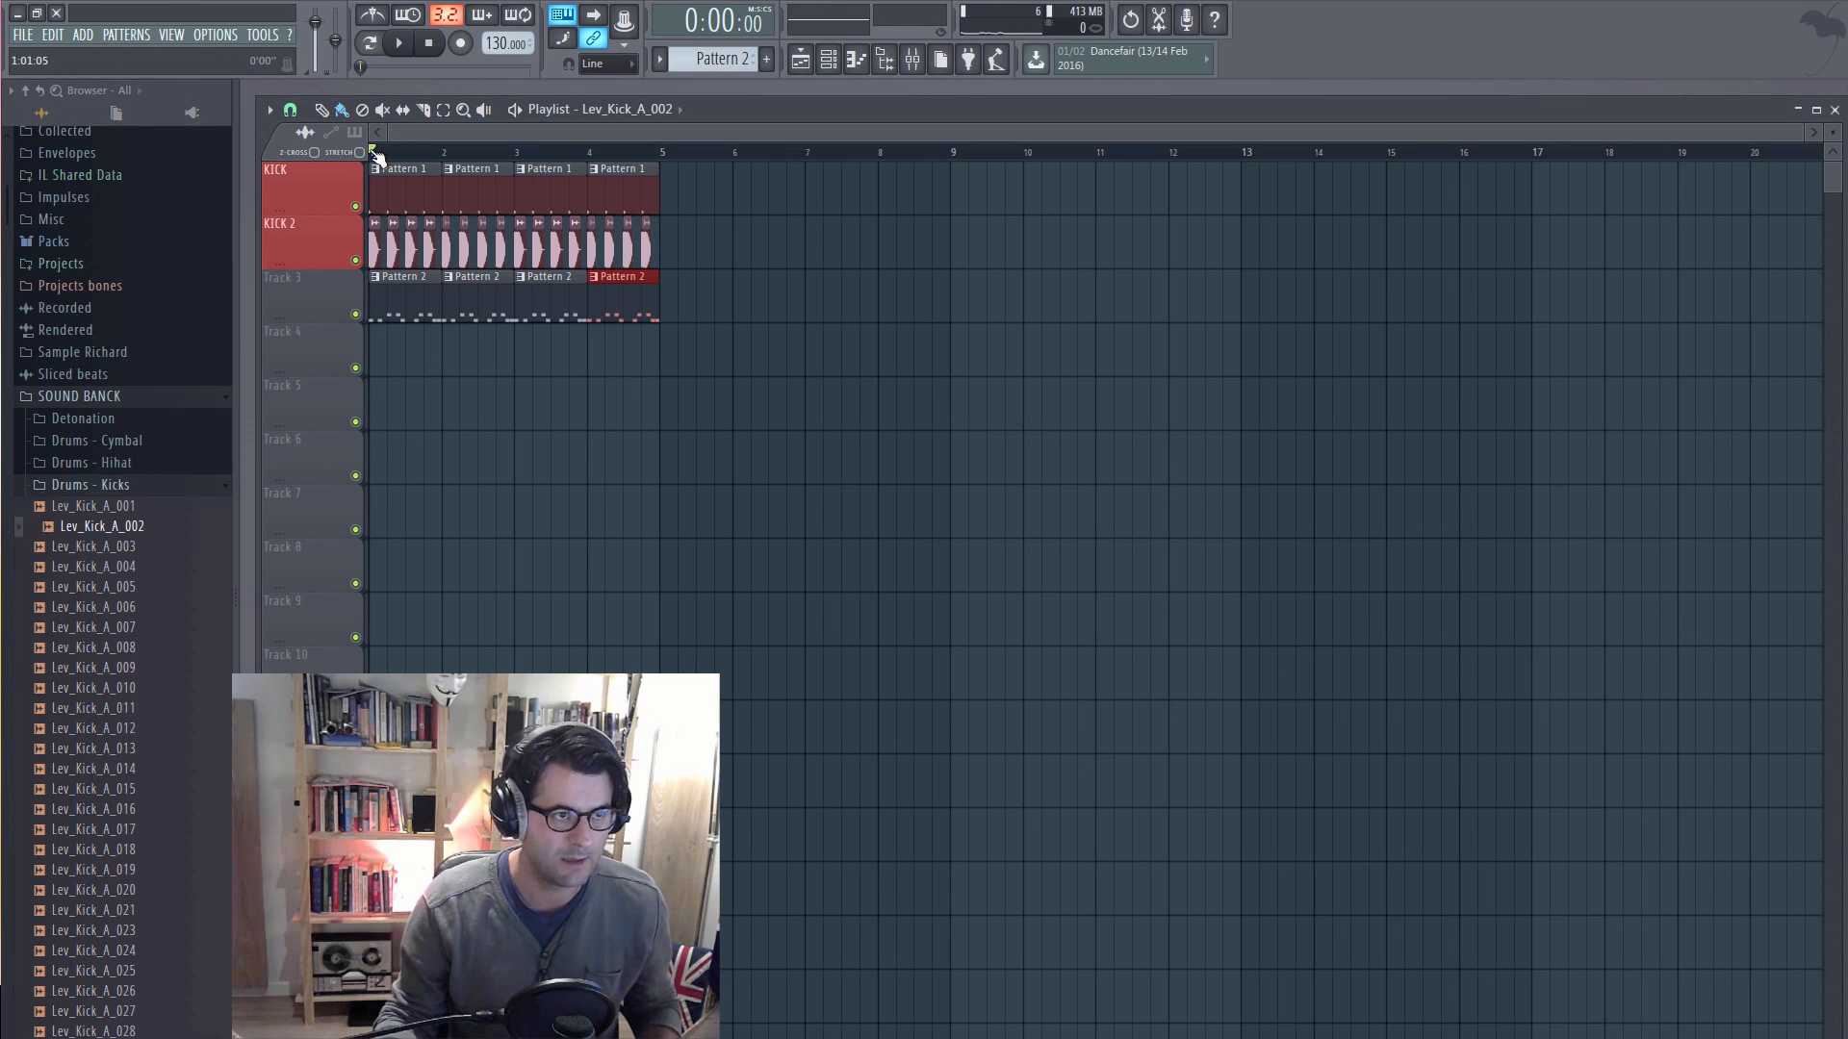
Step: Play the song from the start with the mixer and channel rack shown, and stop playback
key(space)
key(F9)
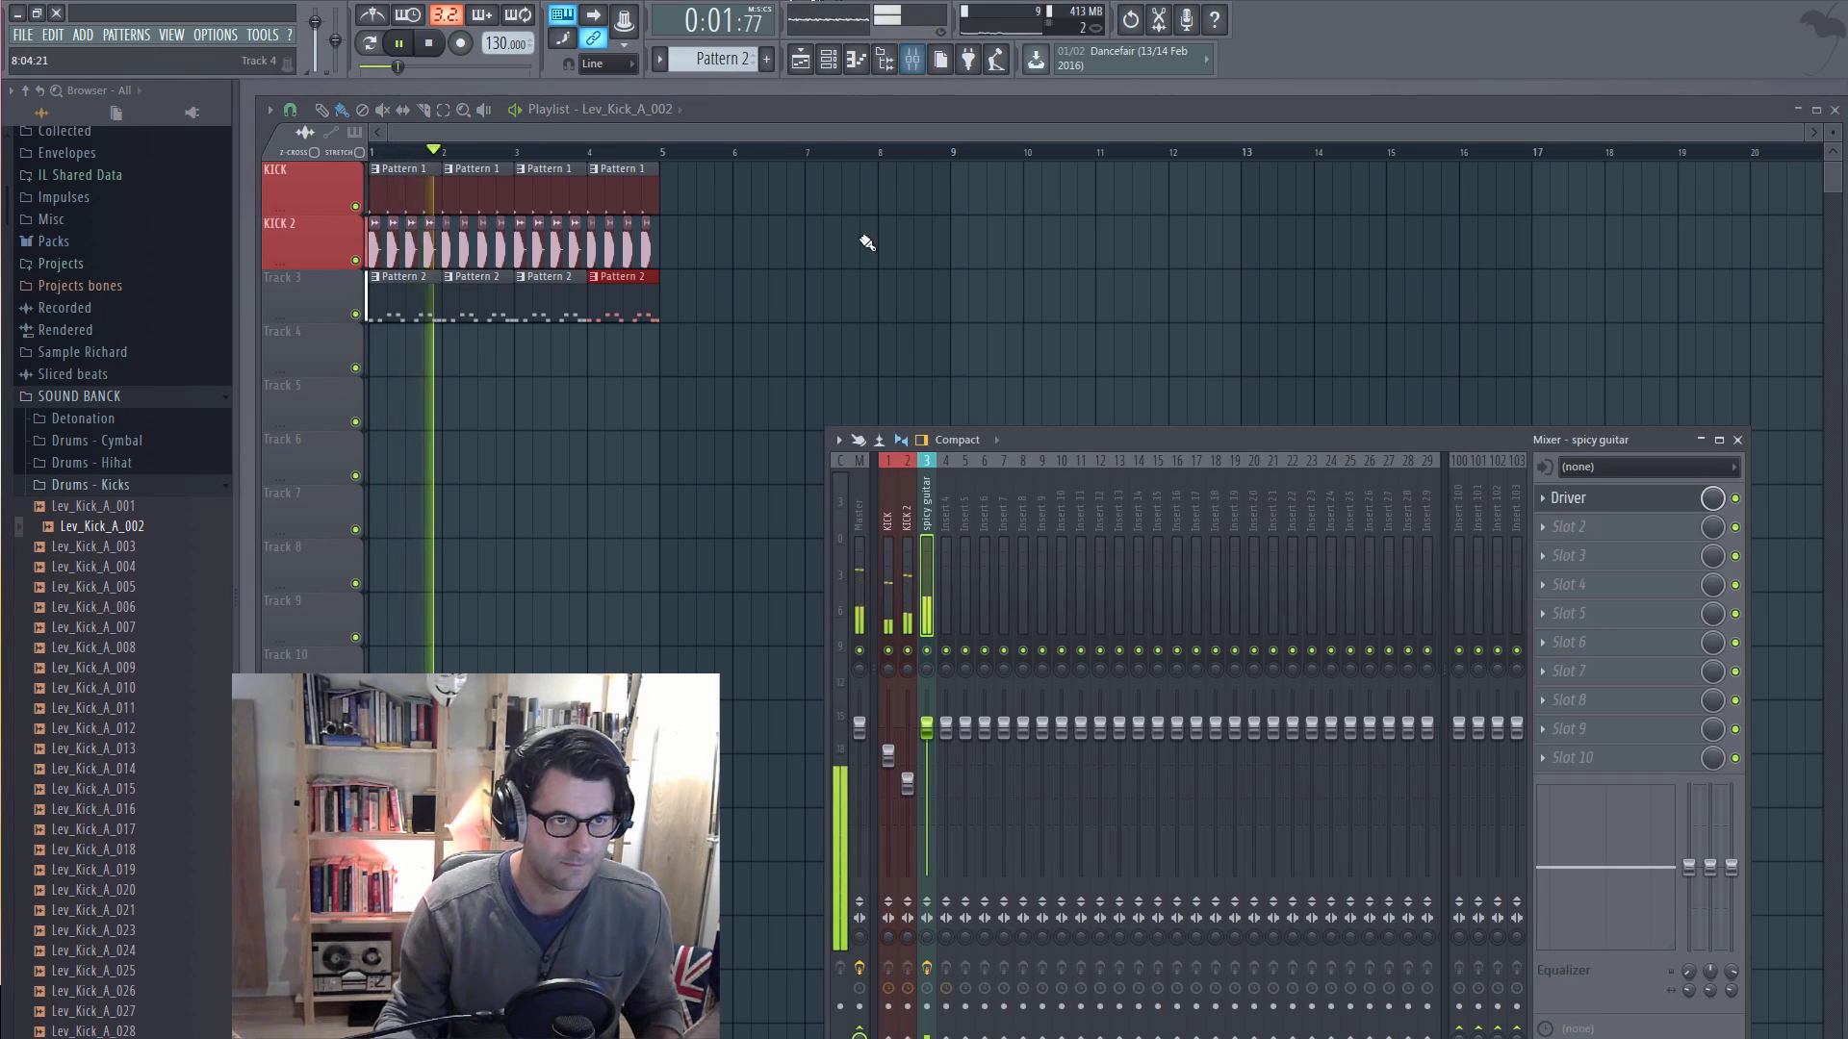
click(856, 60)
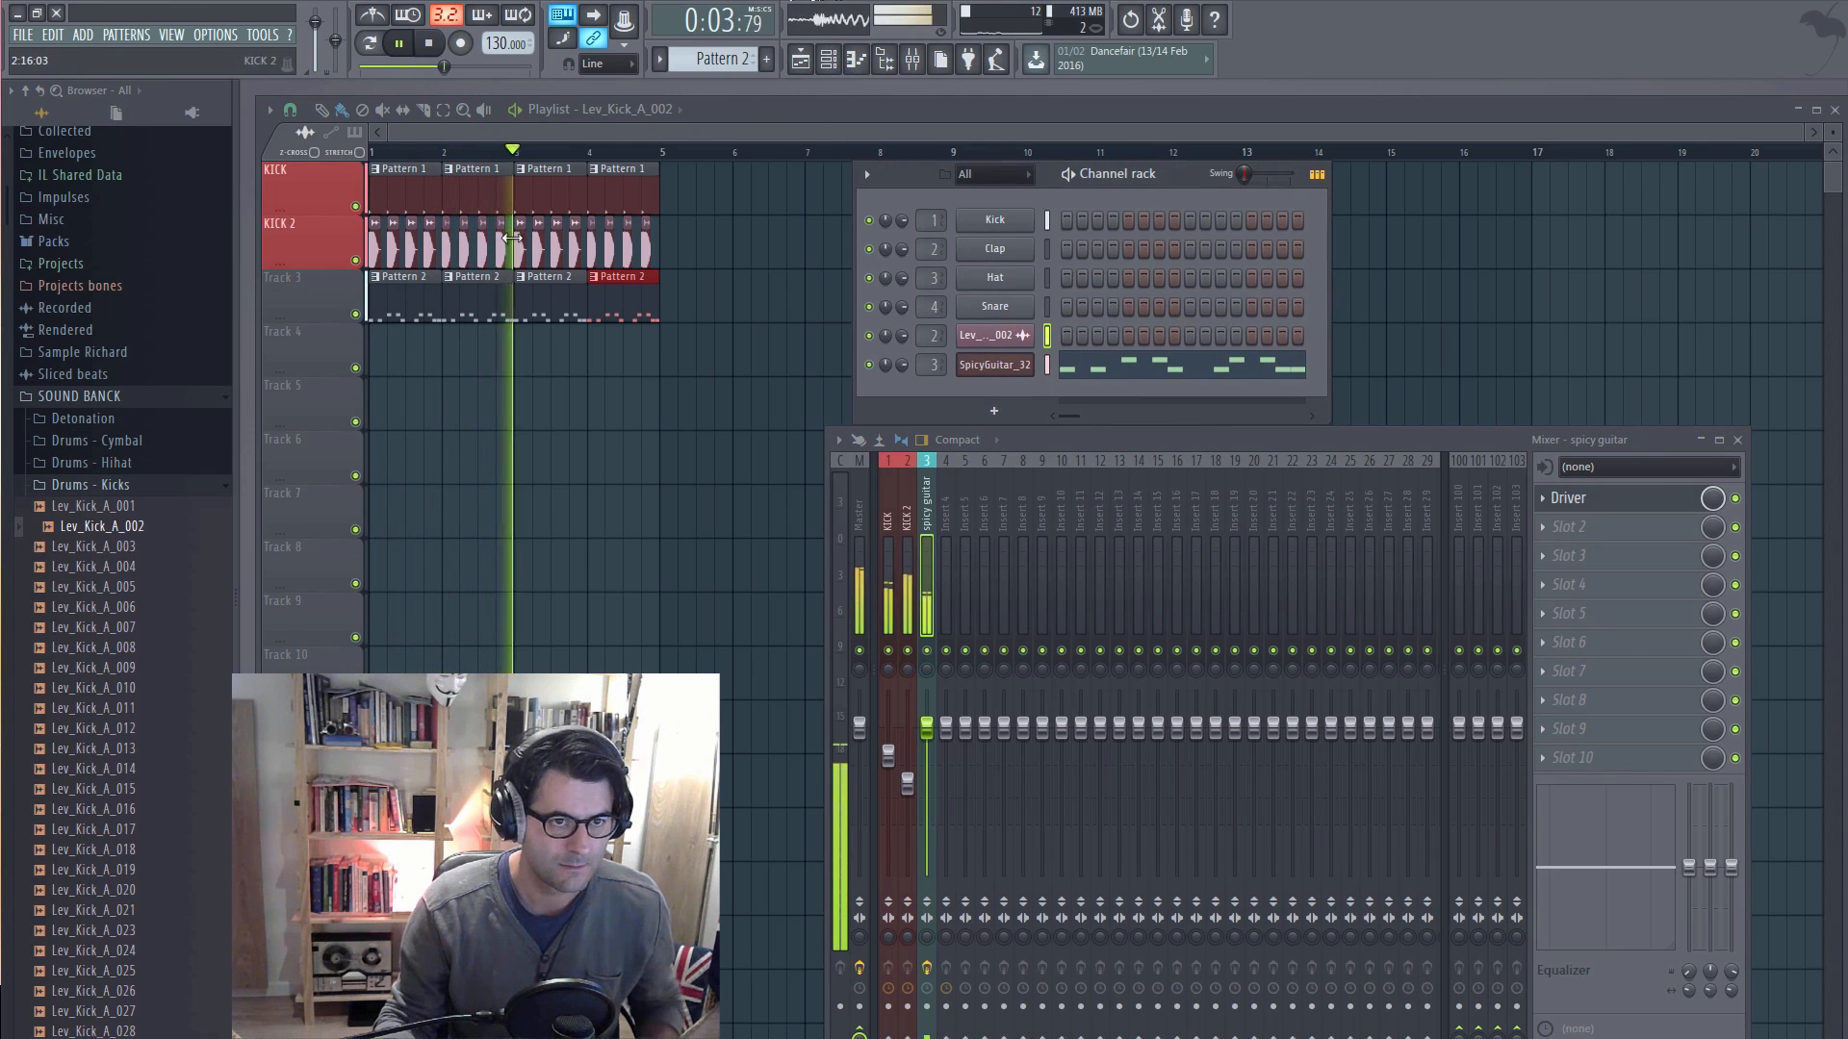
key(space)
Step: Open the KICK 2 sample channel's settings, preview Lev_Kick_A_009, and load it in place of the current sample
click(972, 339)
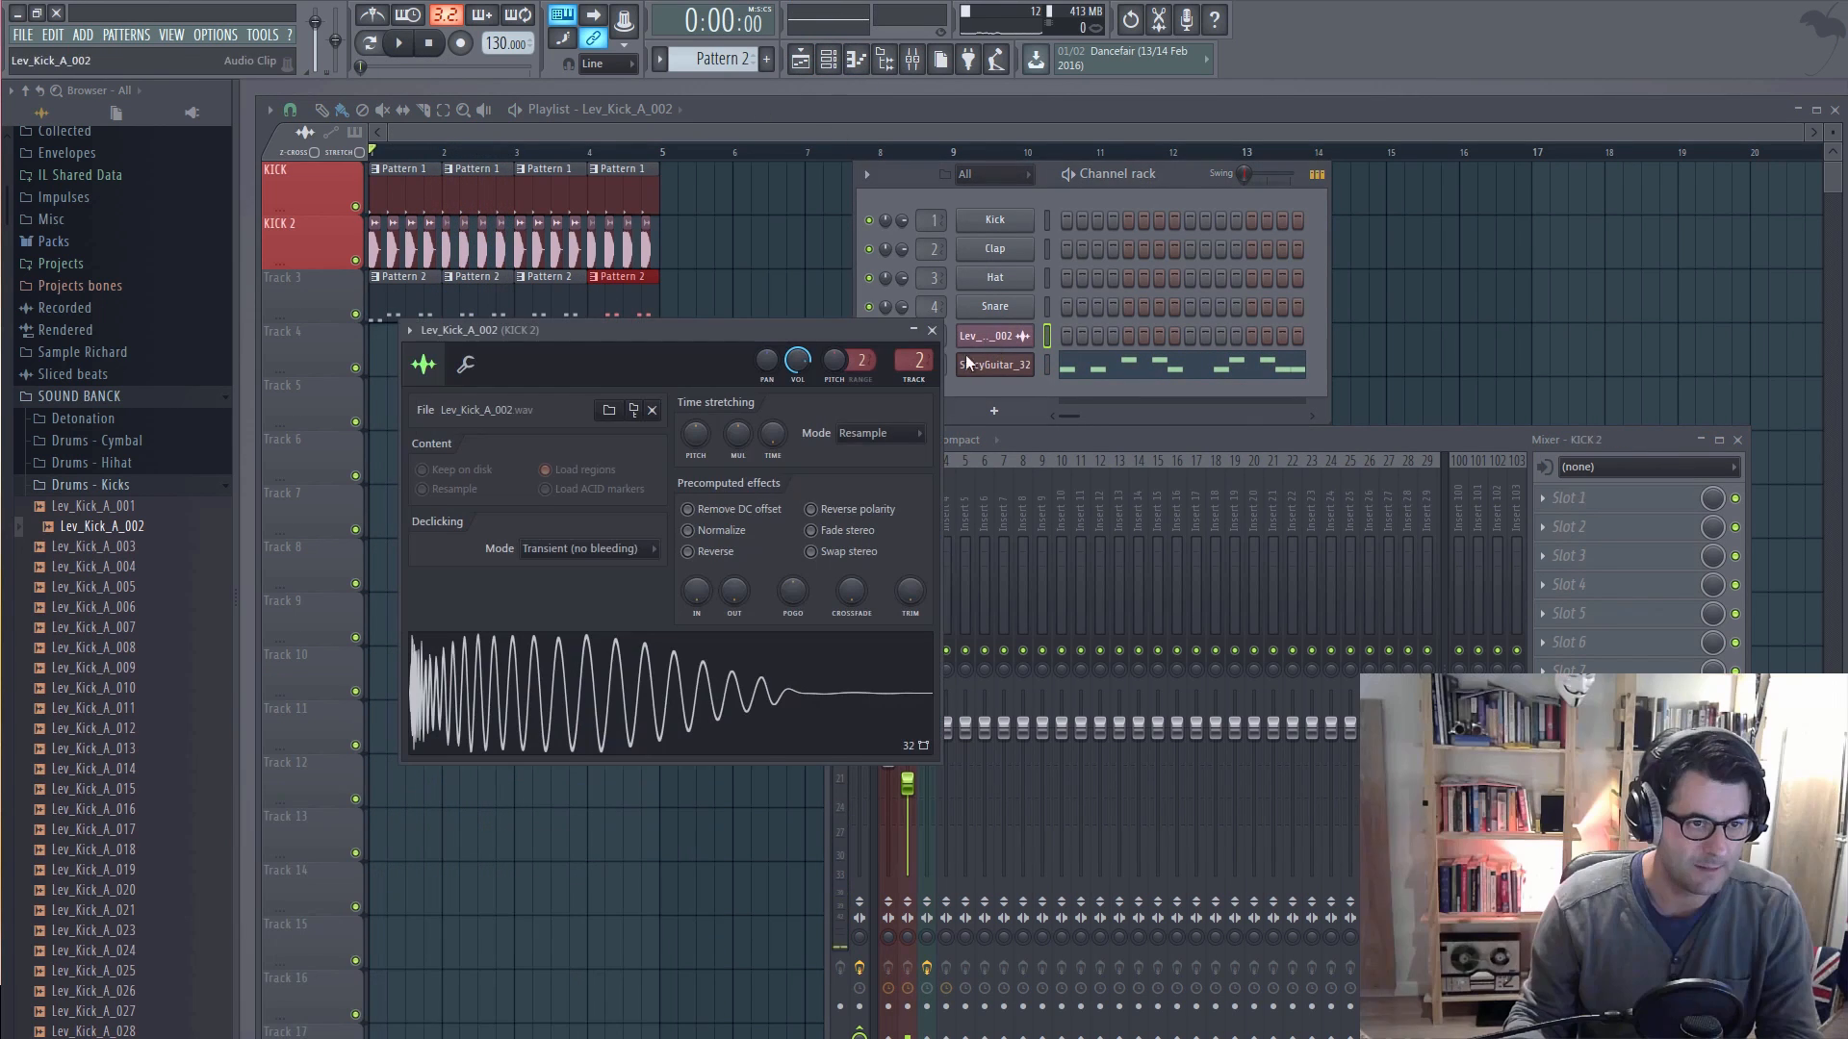
click(690, 664)
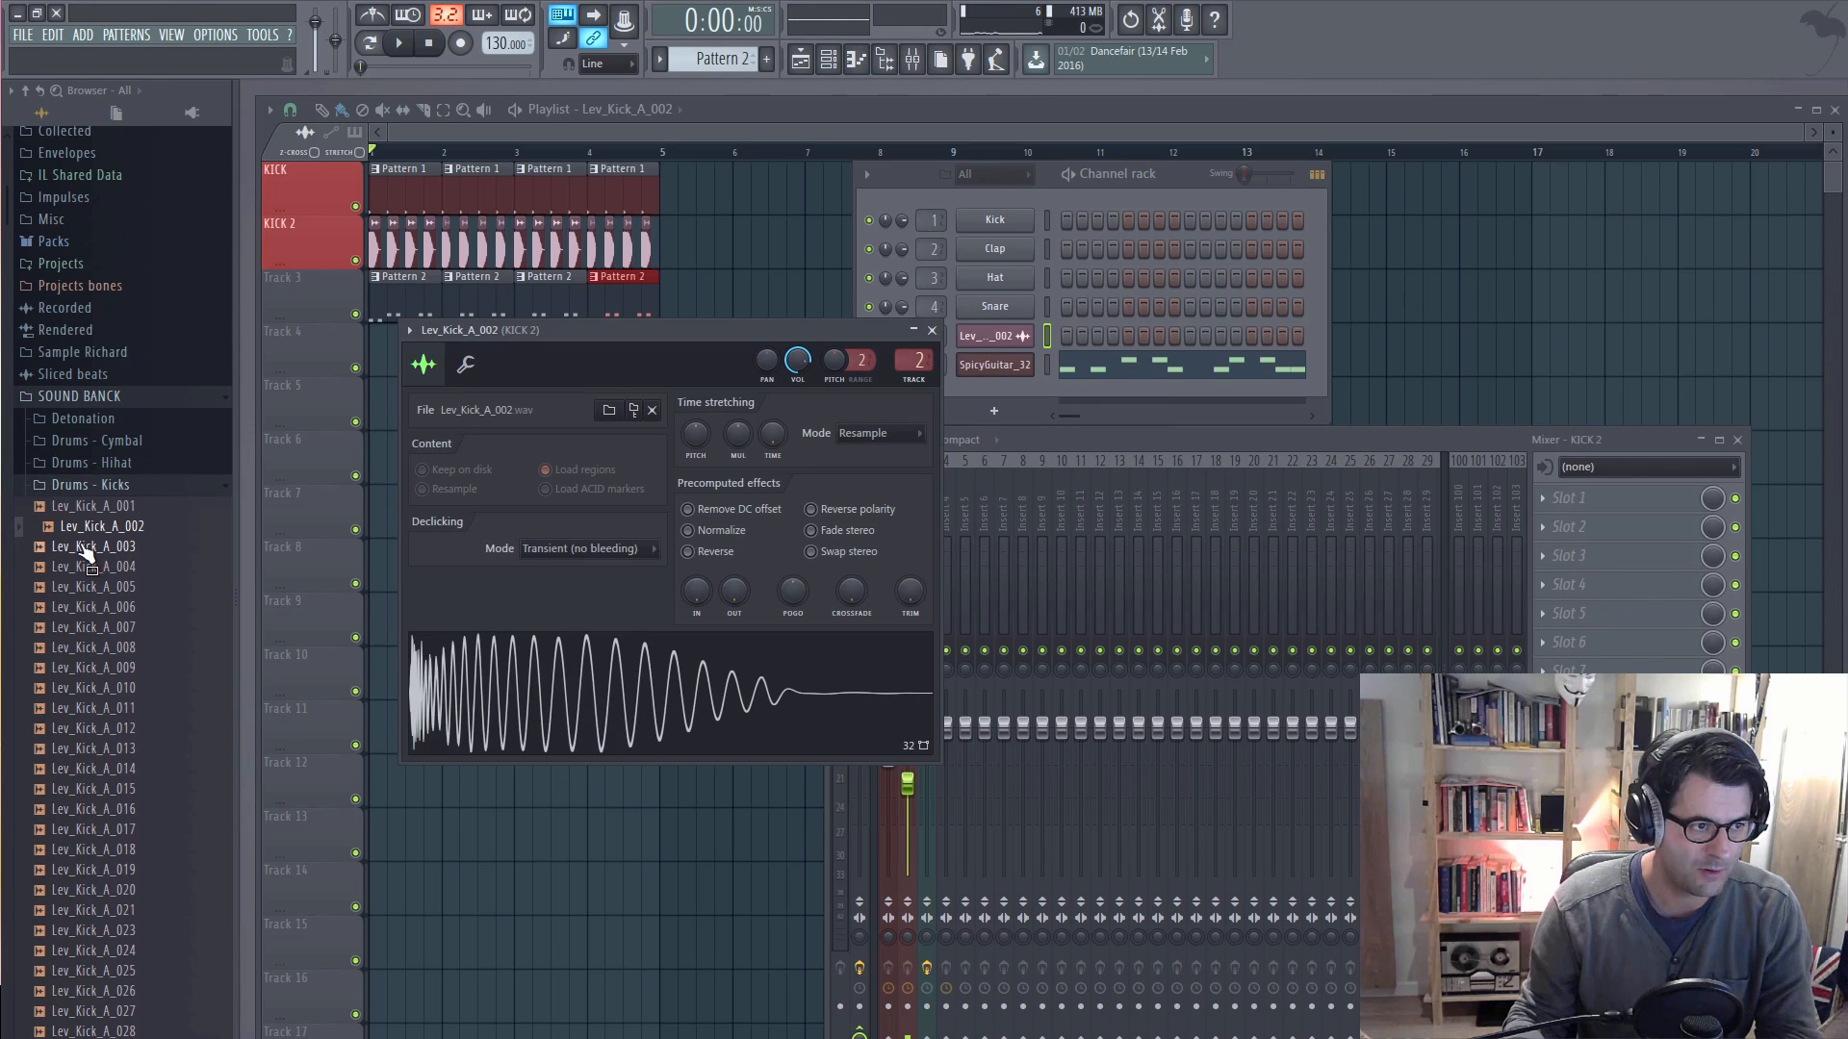
click(100, 666)
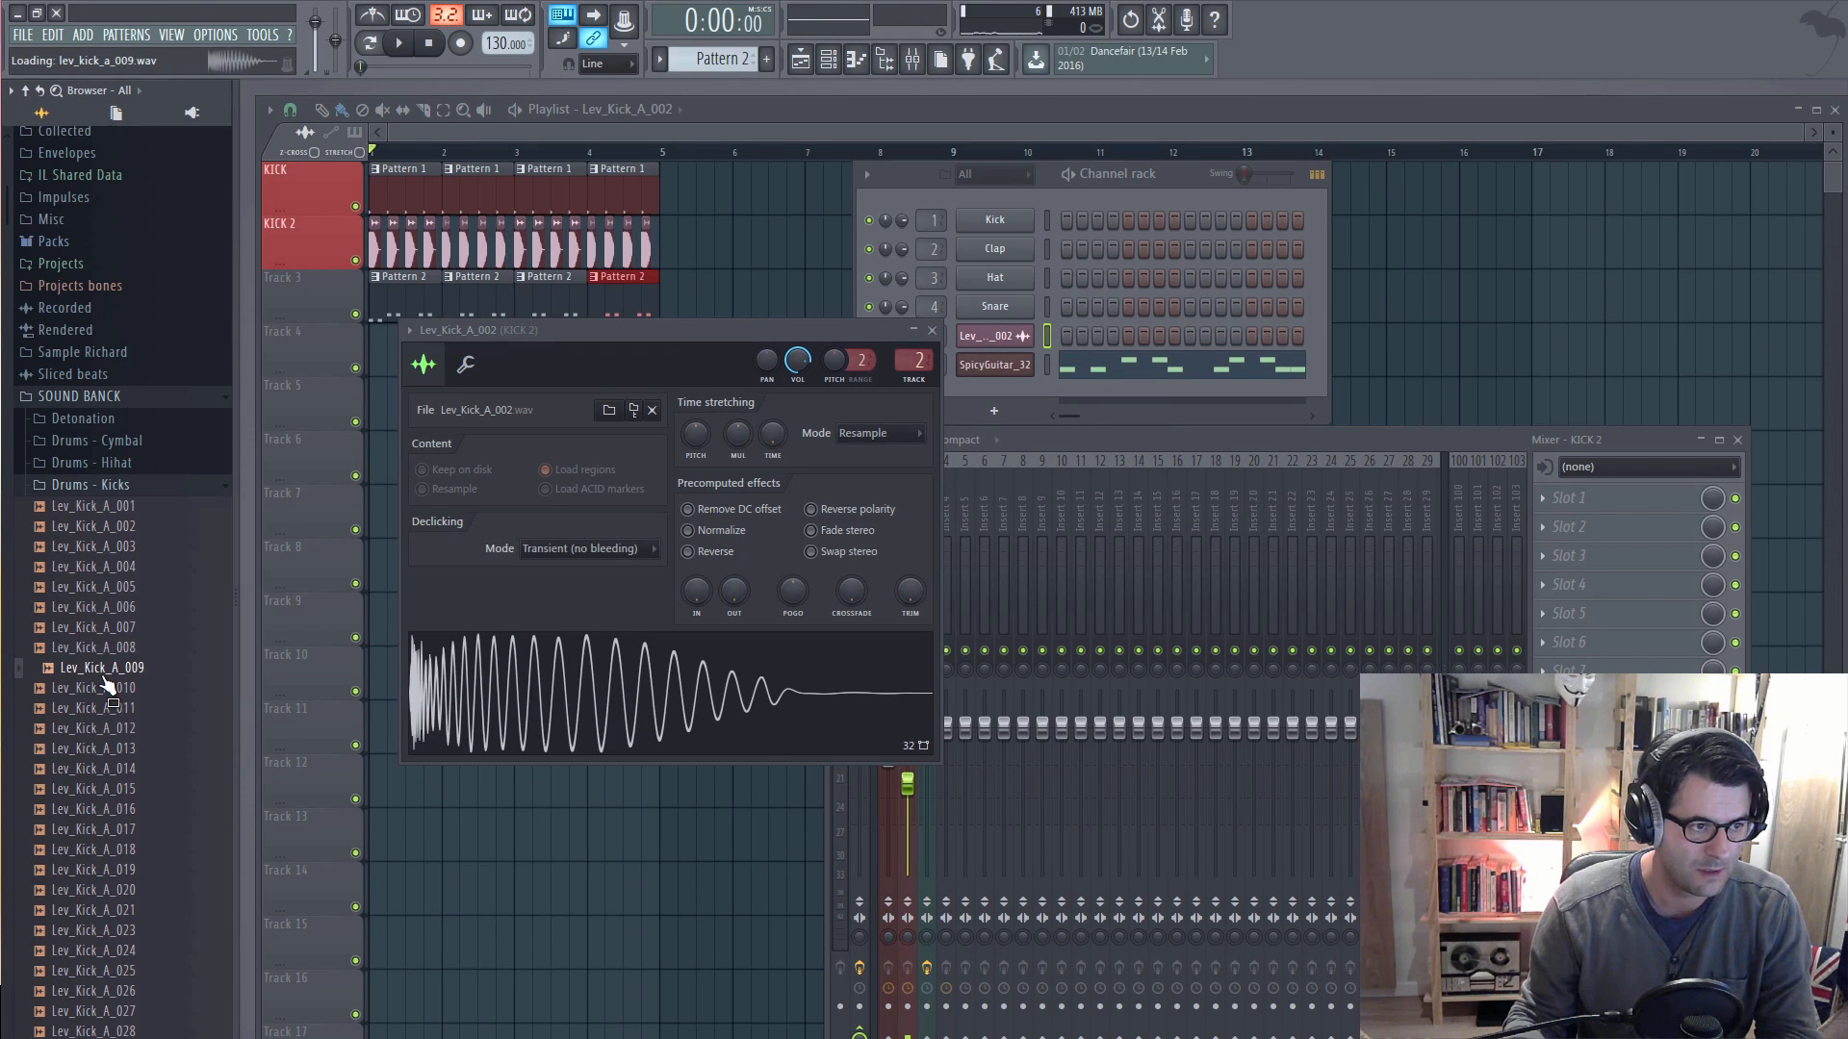
drag(106, 681, 536, 696)
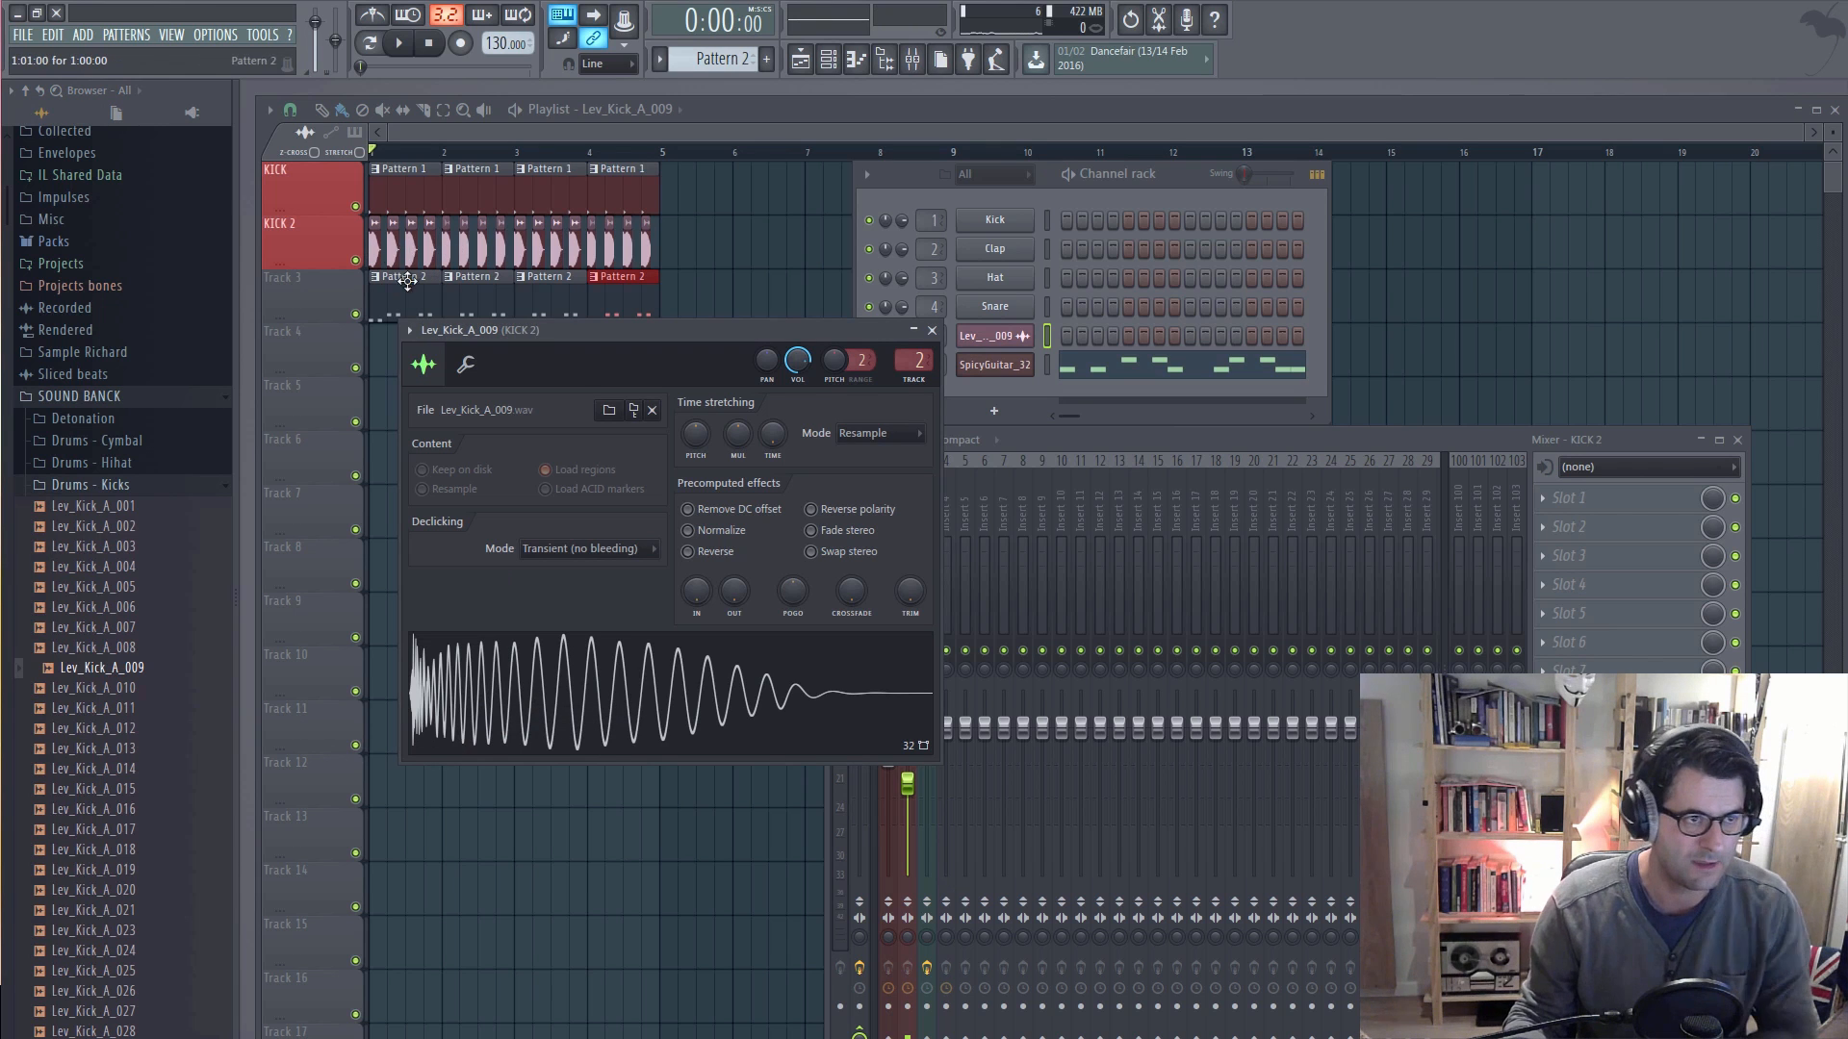
Step: Close the open windows, listen to the song with the replaced kick, and stop with the mixer and channel rack shown again
key(F12)
key(space)
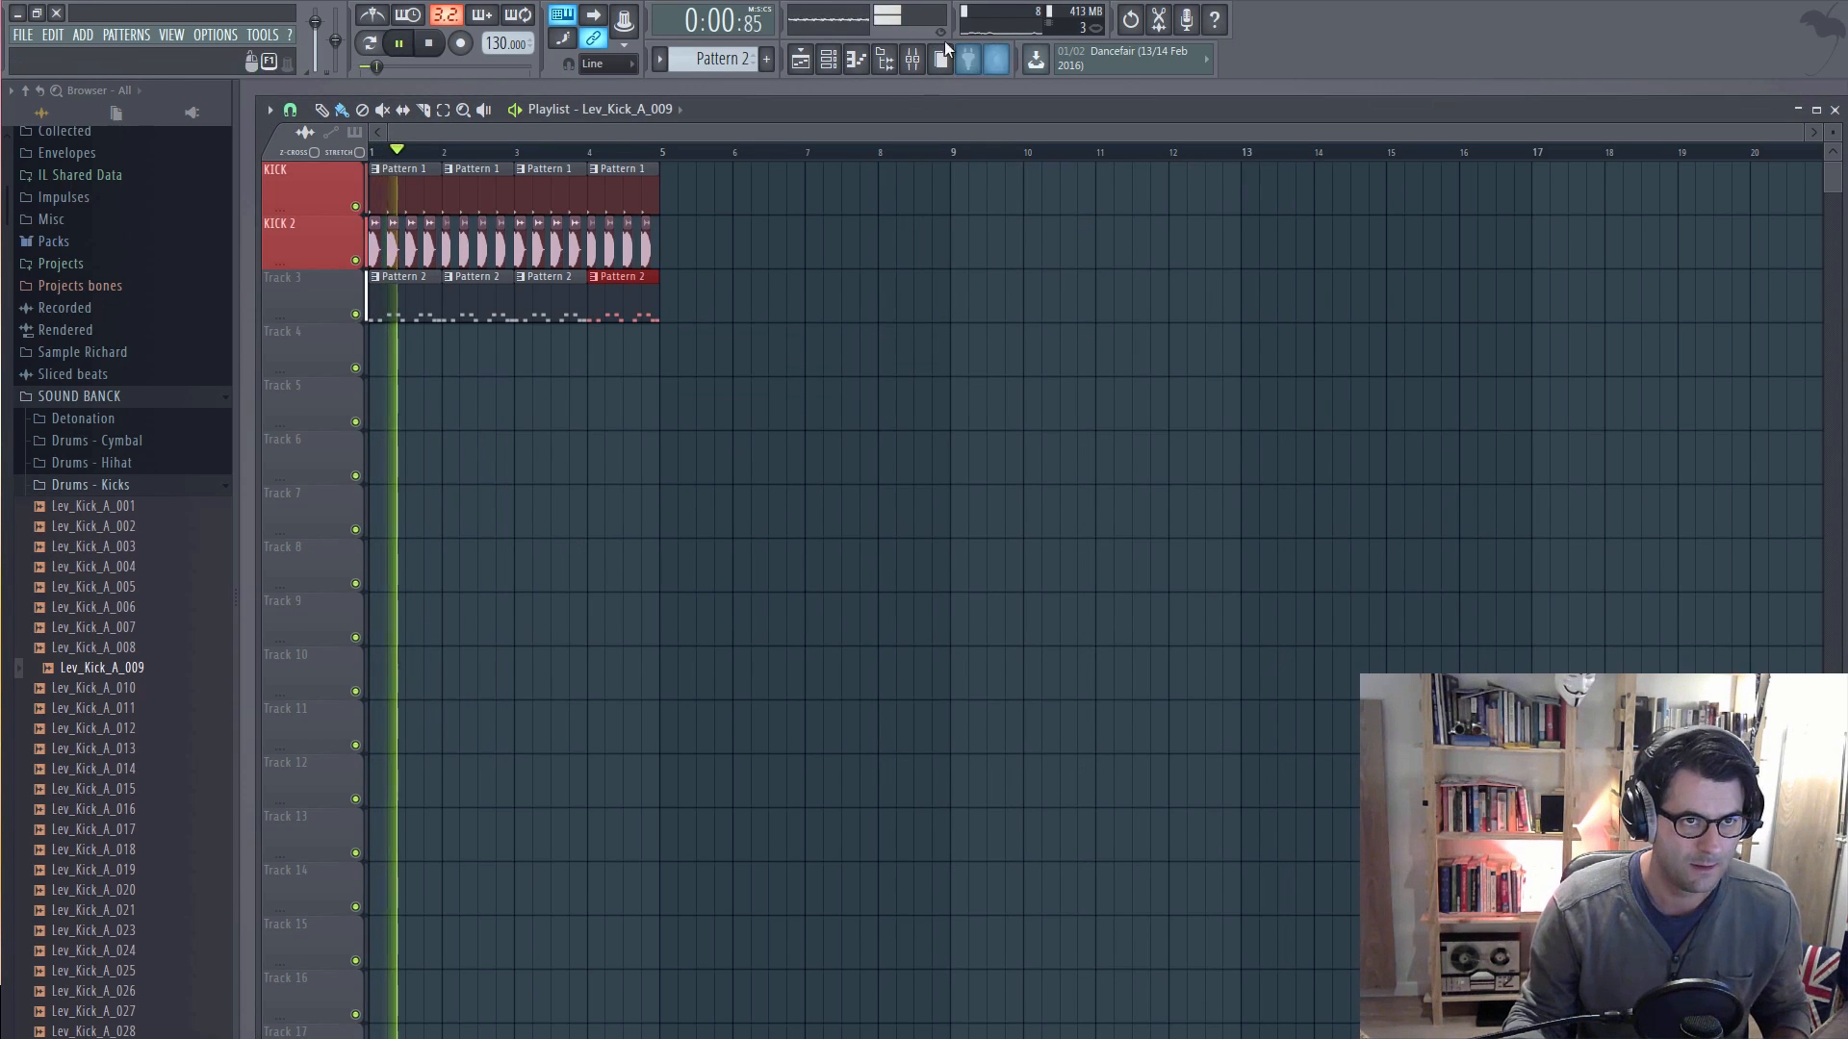
key(F9)
key(F6)
key(space)
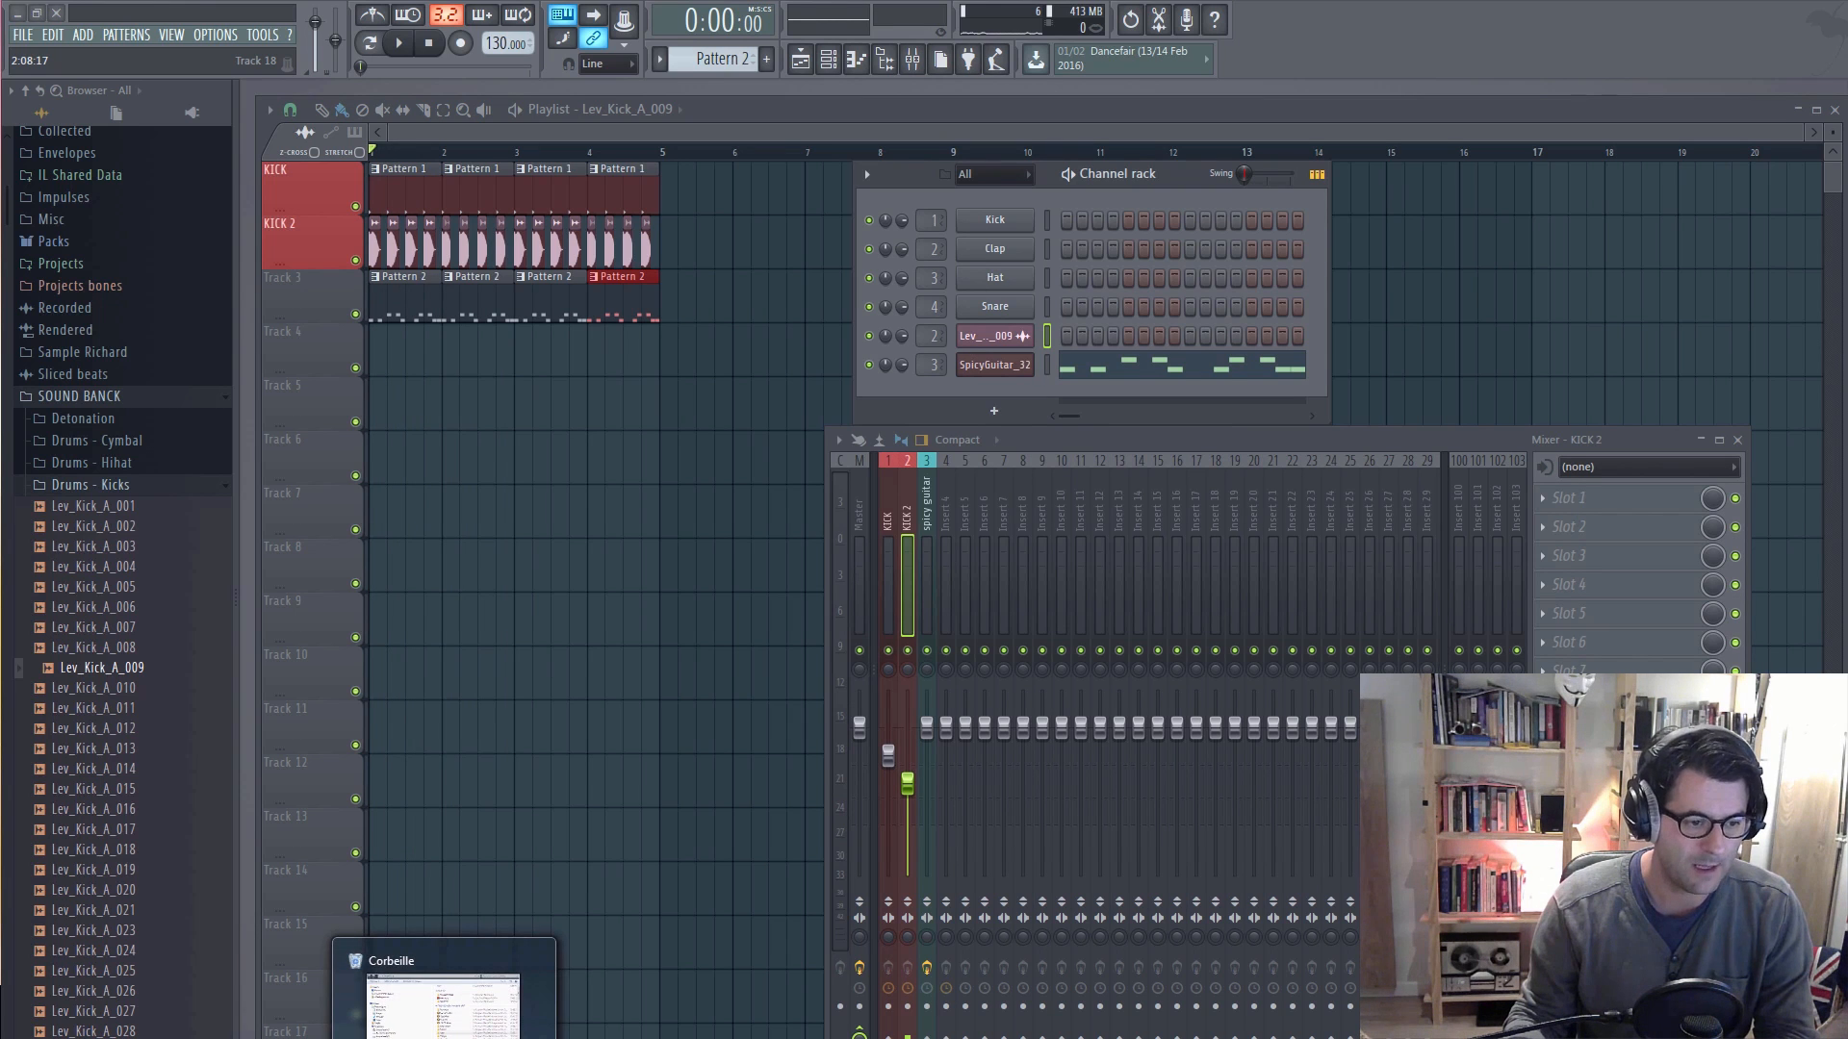
Step: Switch to a new Windows Explorer window and open the Program Files (x86) folder on the C: drive
right_click(444, 1038)
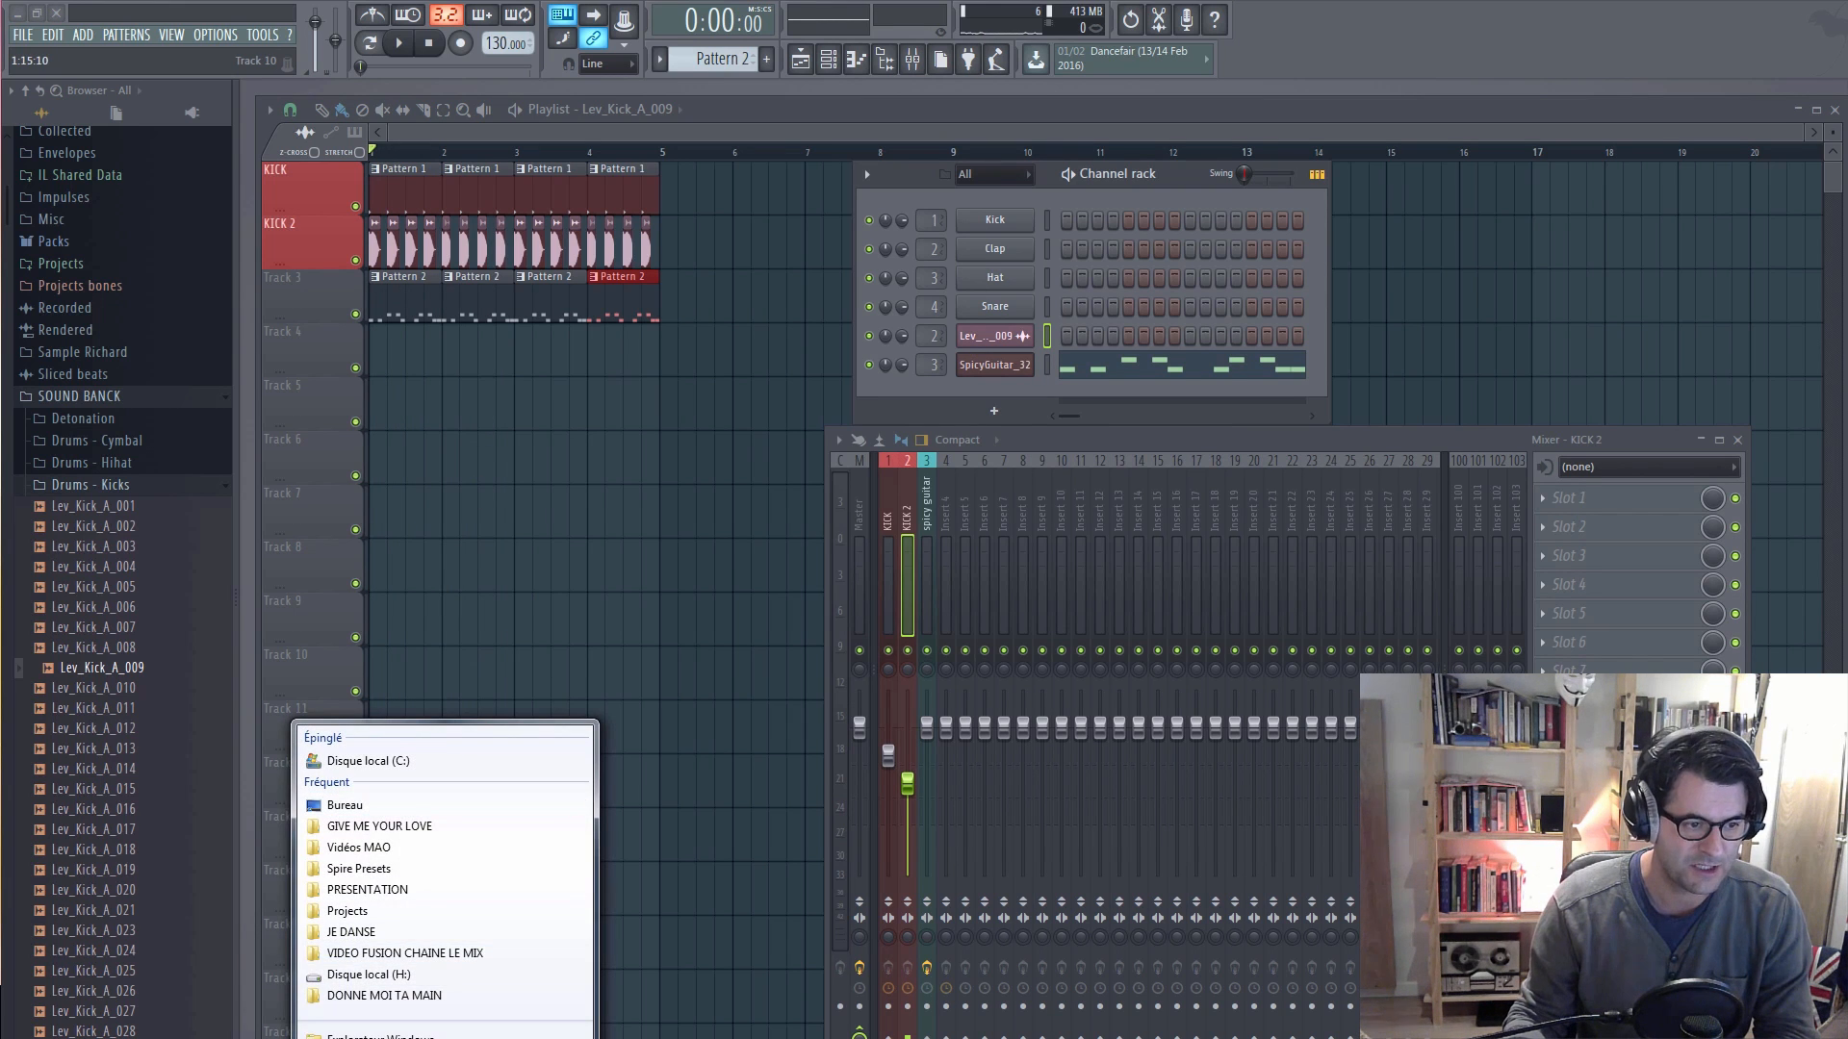
click(381, 1036)
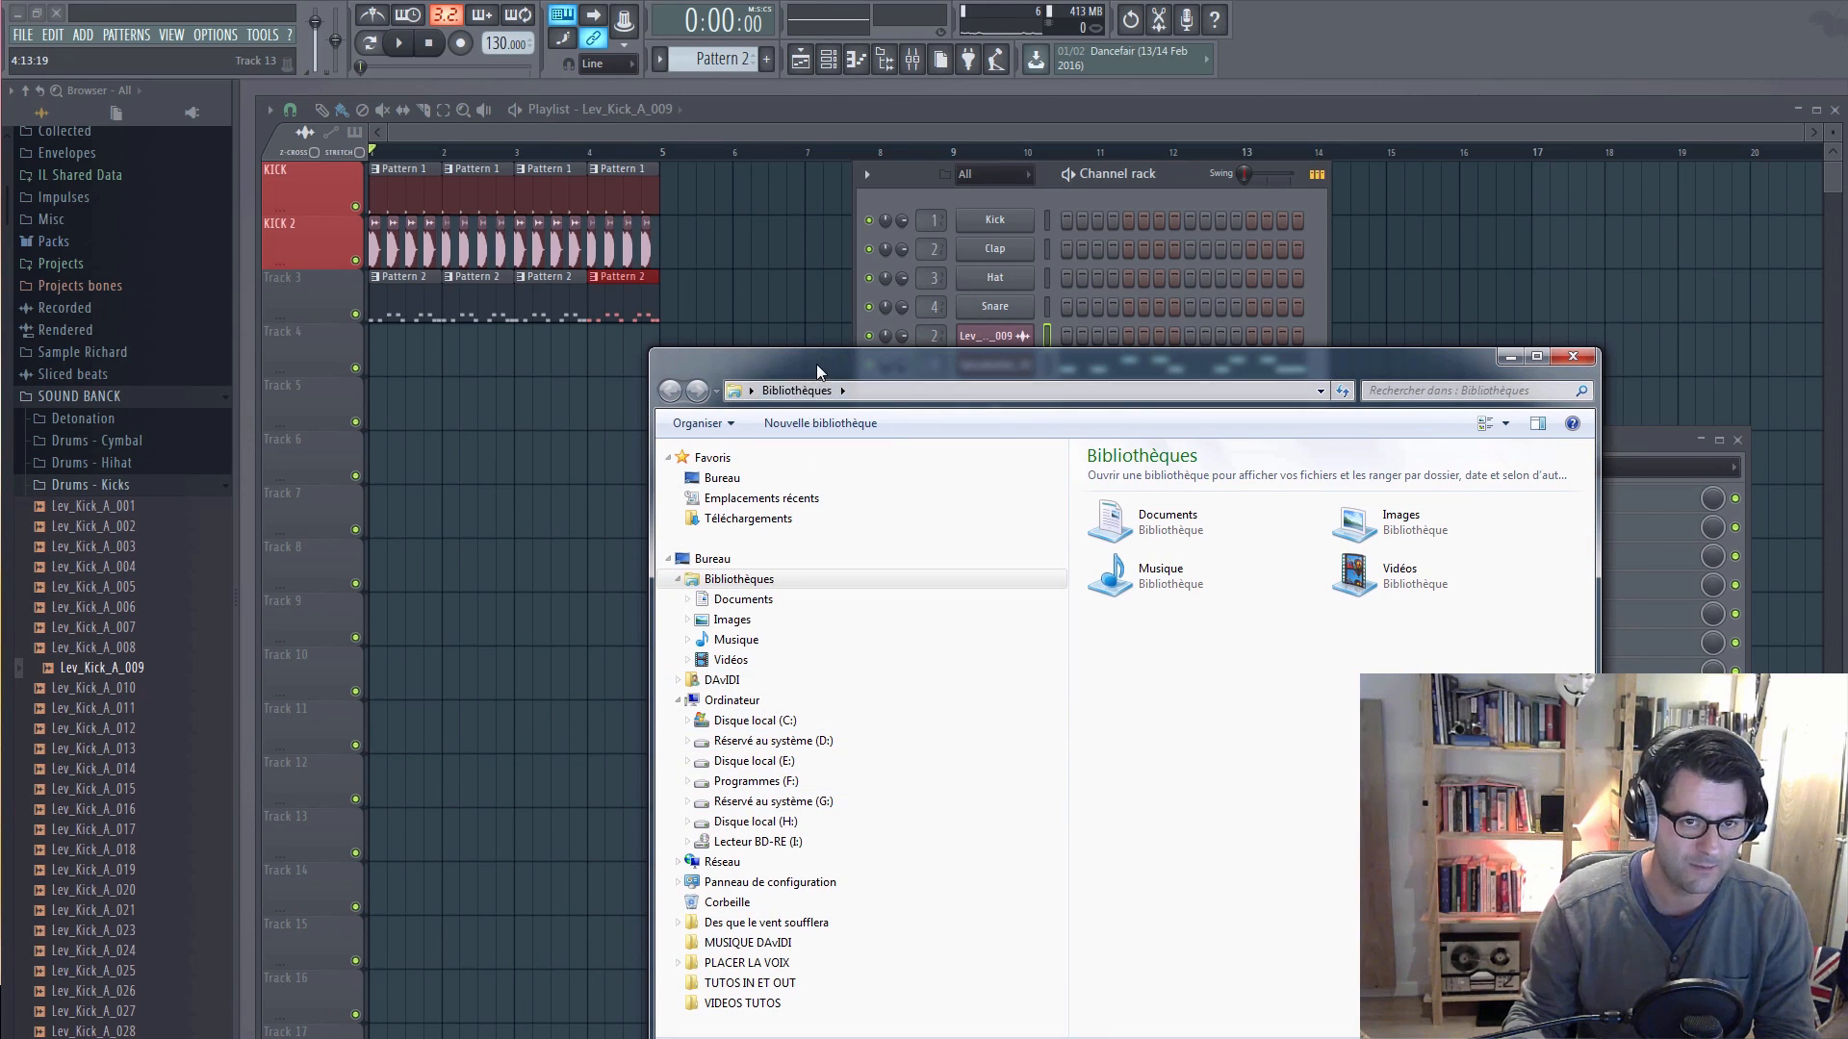
drag(813, 363, 671, 269)
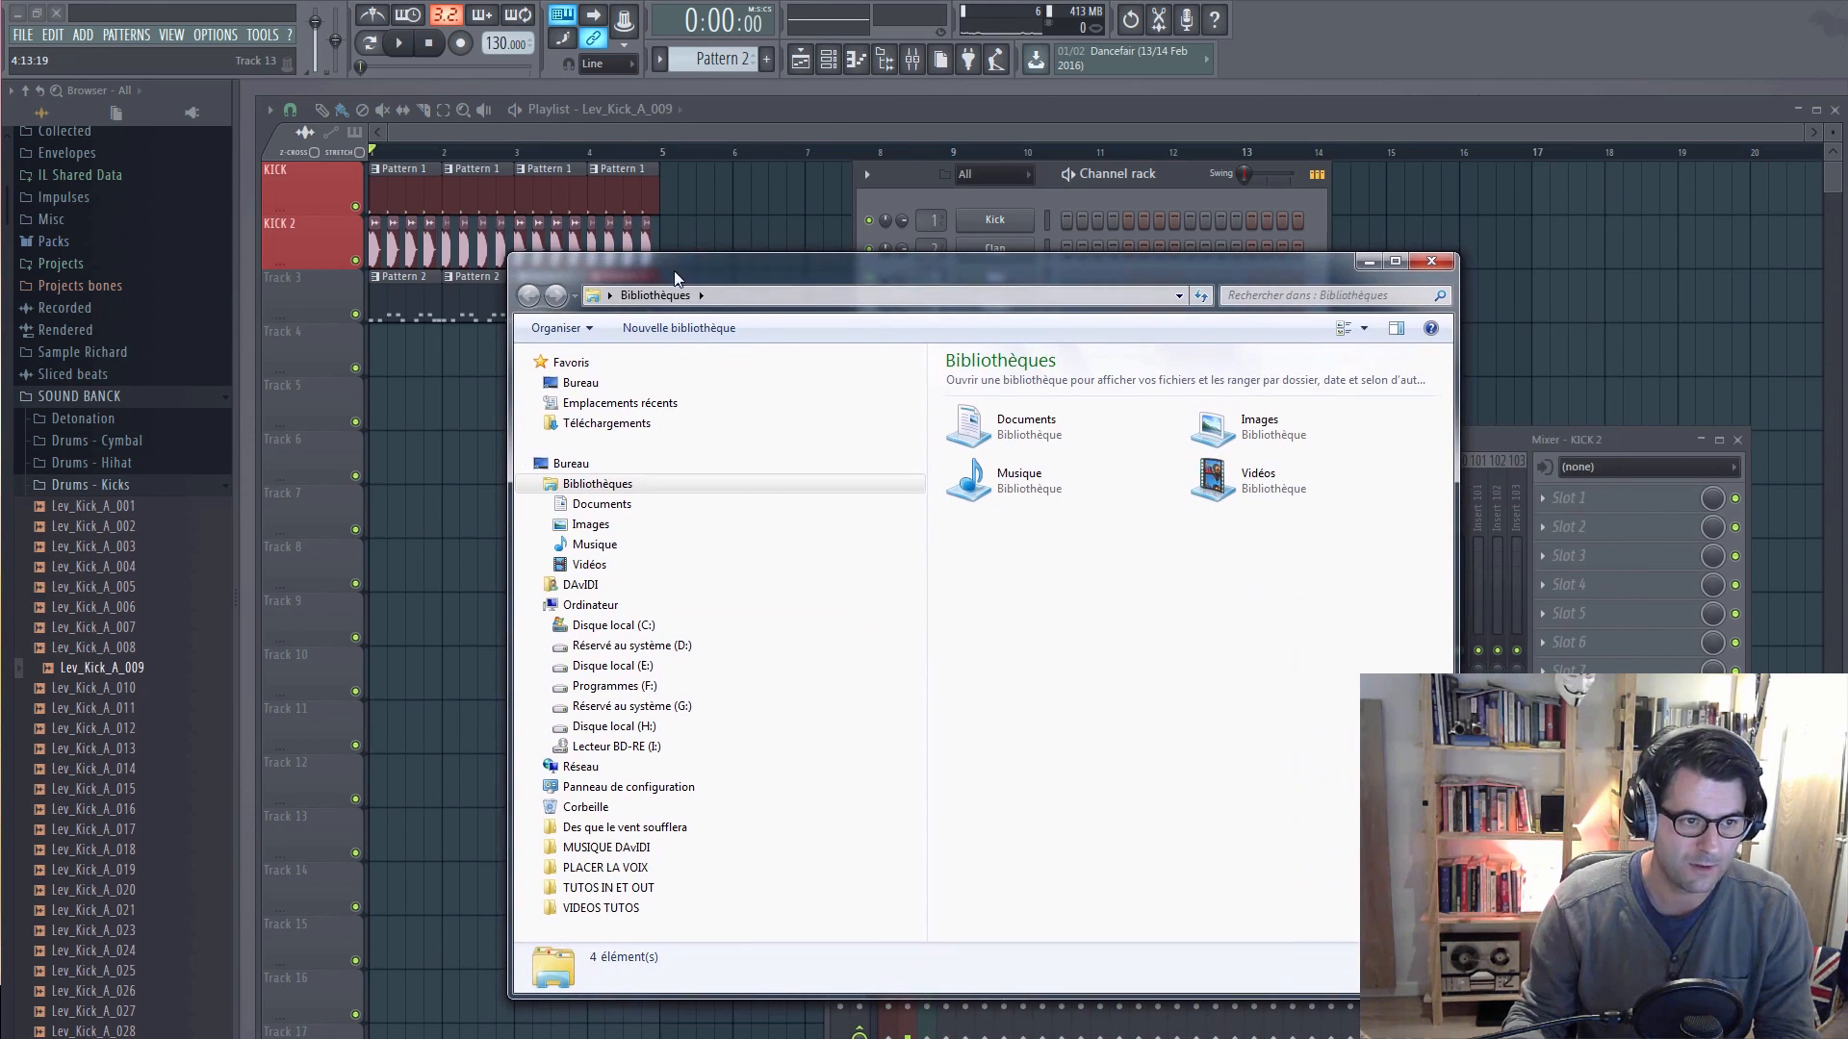
click(621, 627)
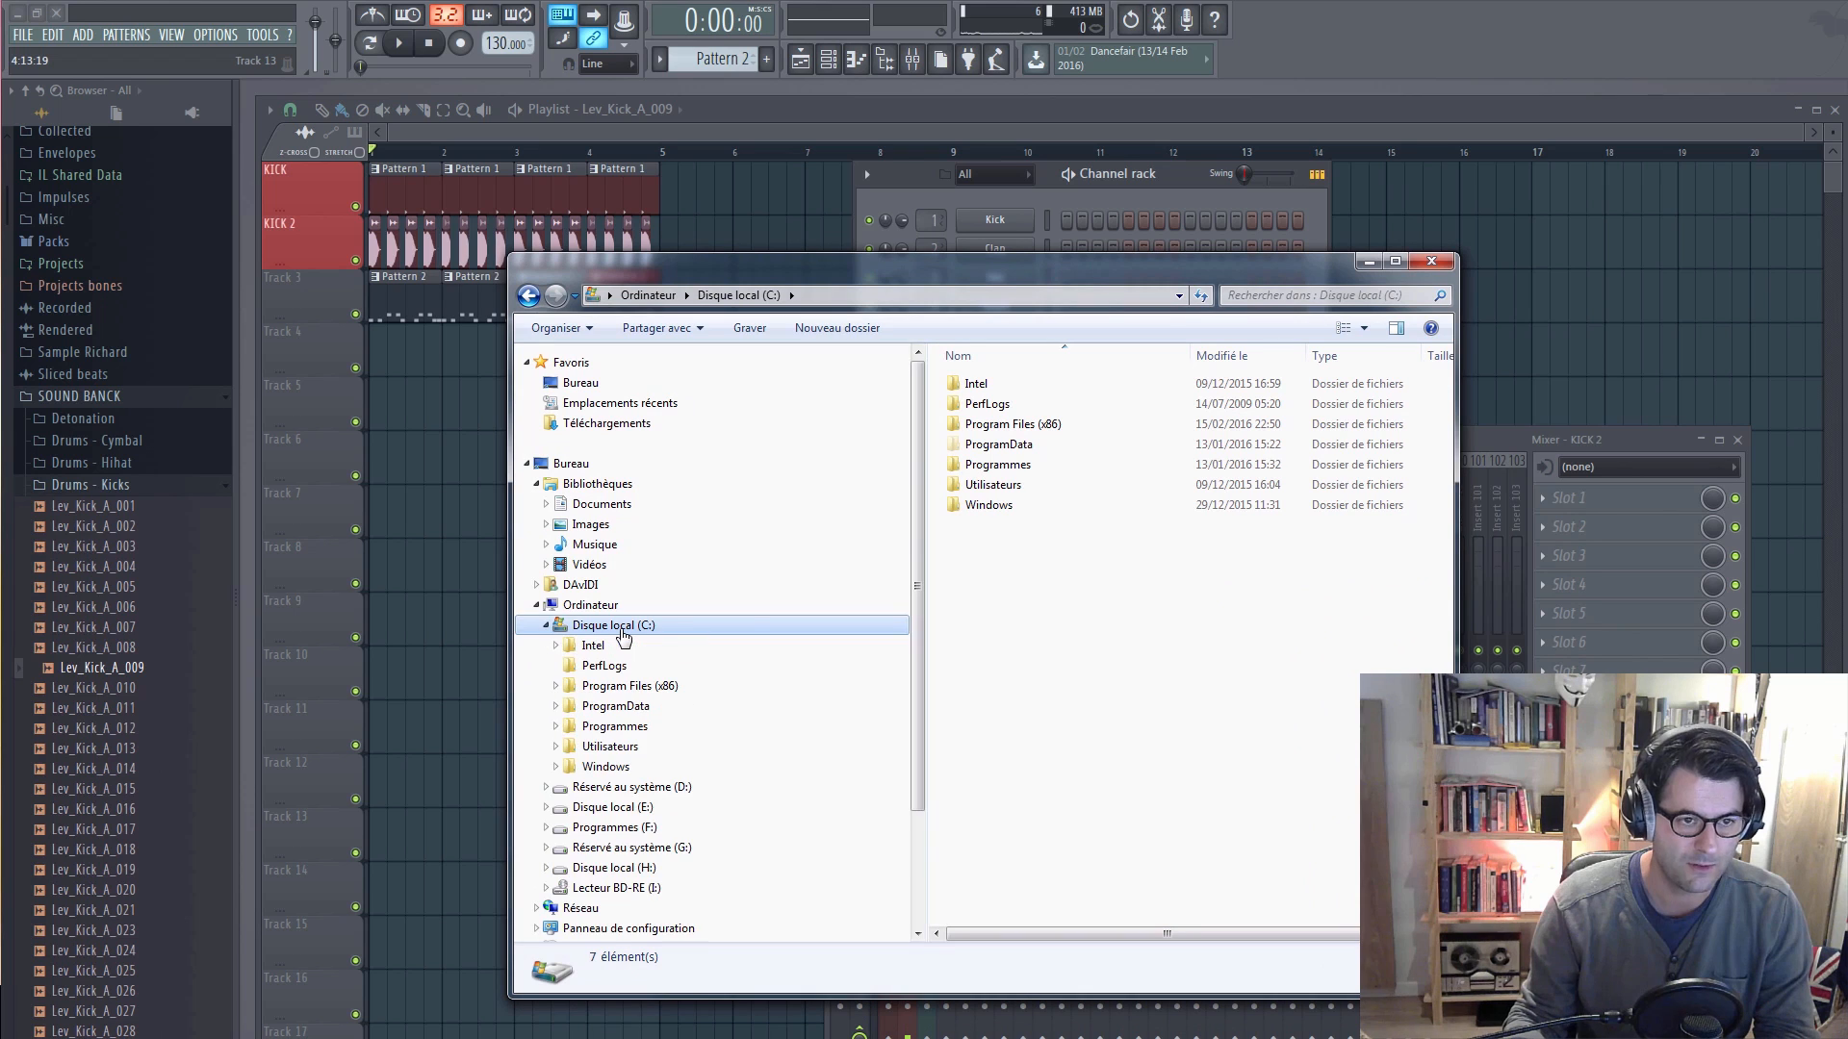
double_click(991, 426)
Step: Browse through Image-Line > FL Studio 12 > Data > Patches > SOUND BANCK to the Drums - Kicks sample folder
scroll(1025, 683, down, 6)
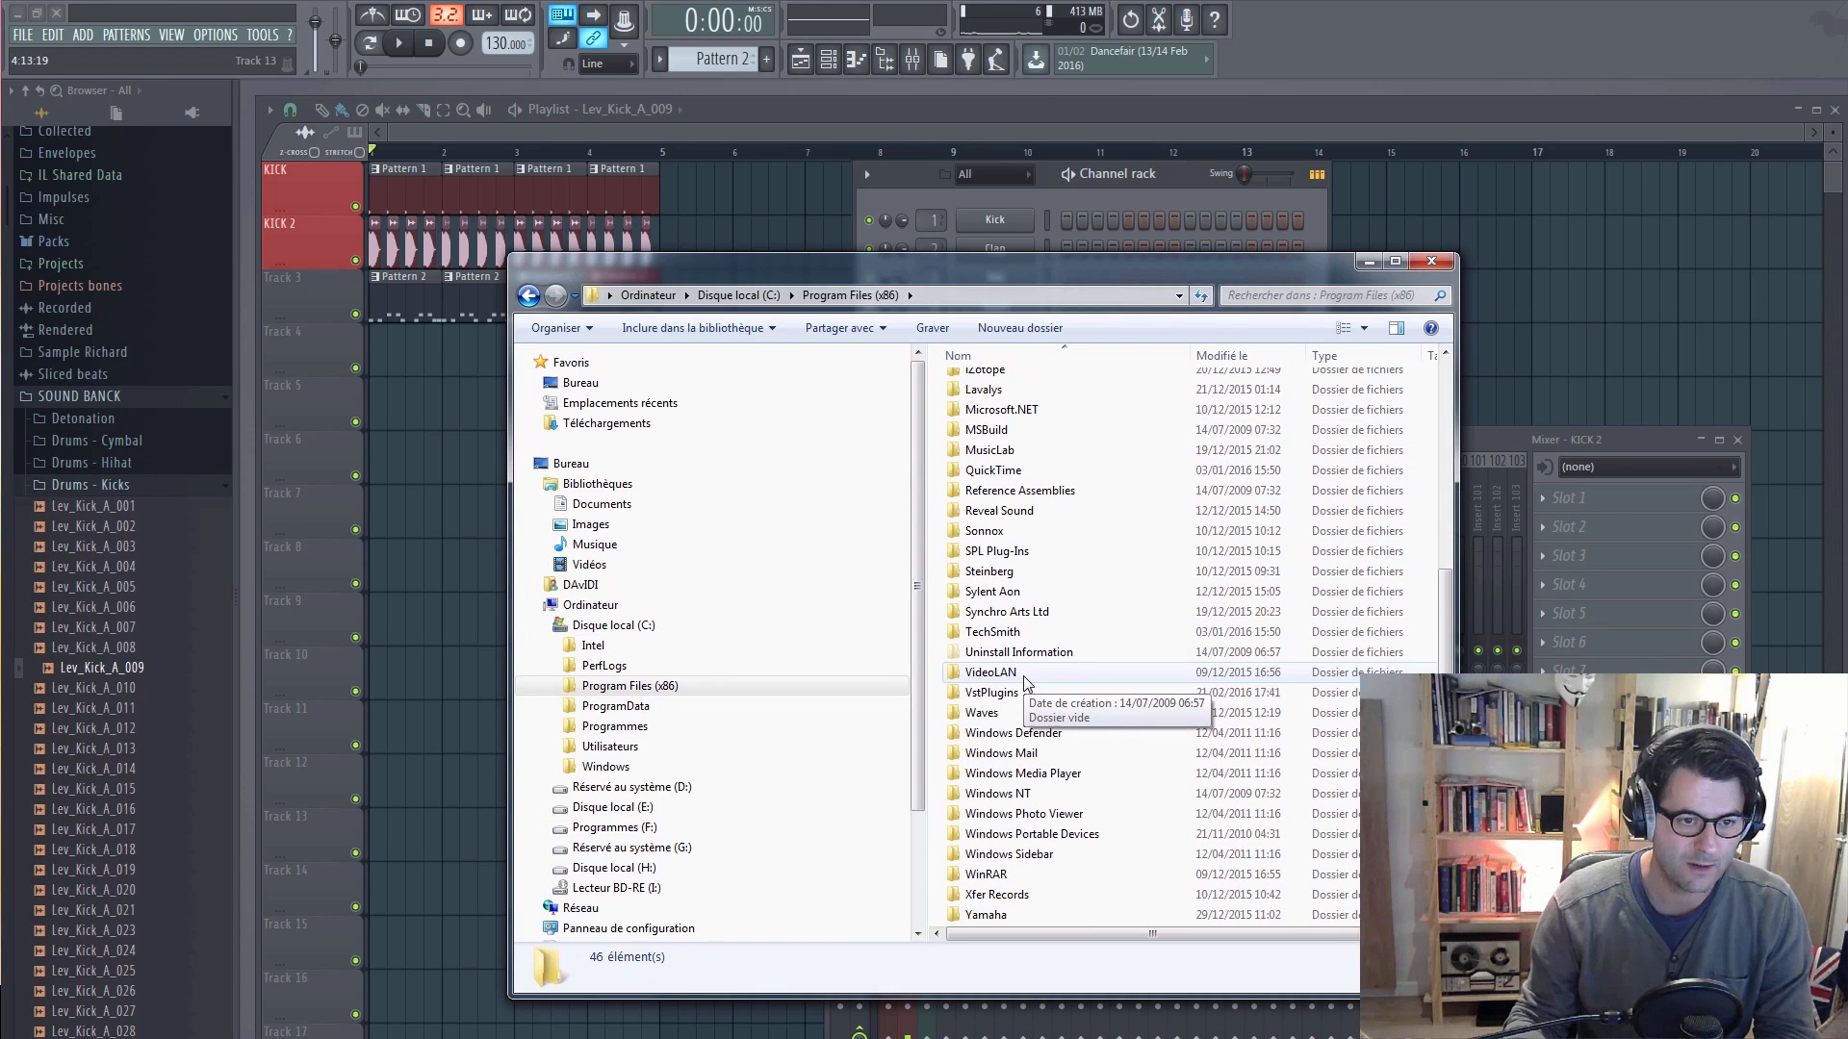
scroll(1006, 615, up, 3)
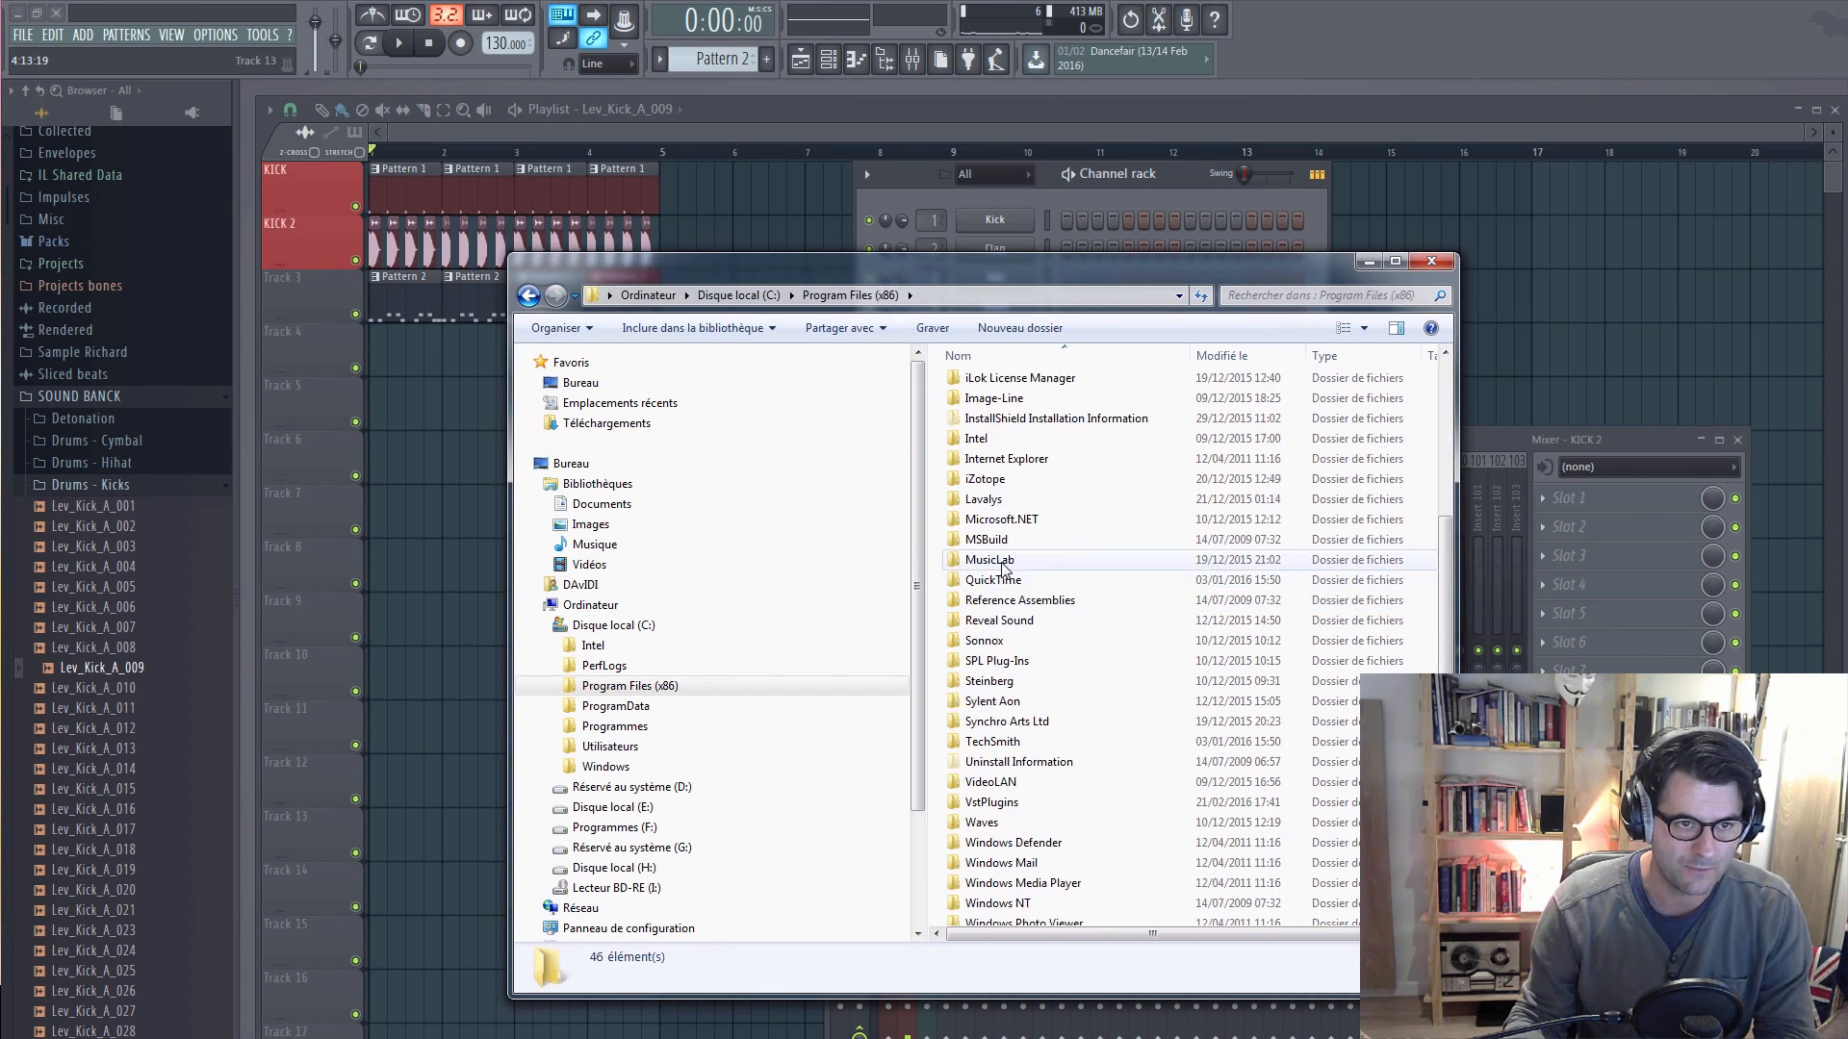
double_click(1000, 460)
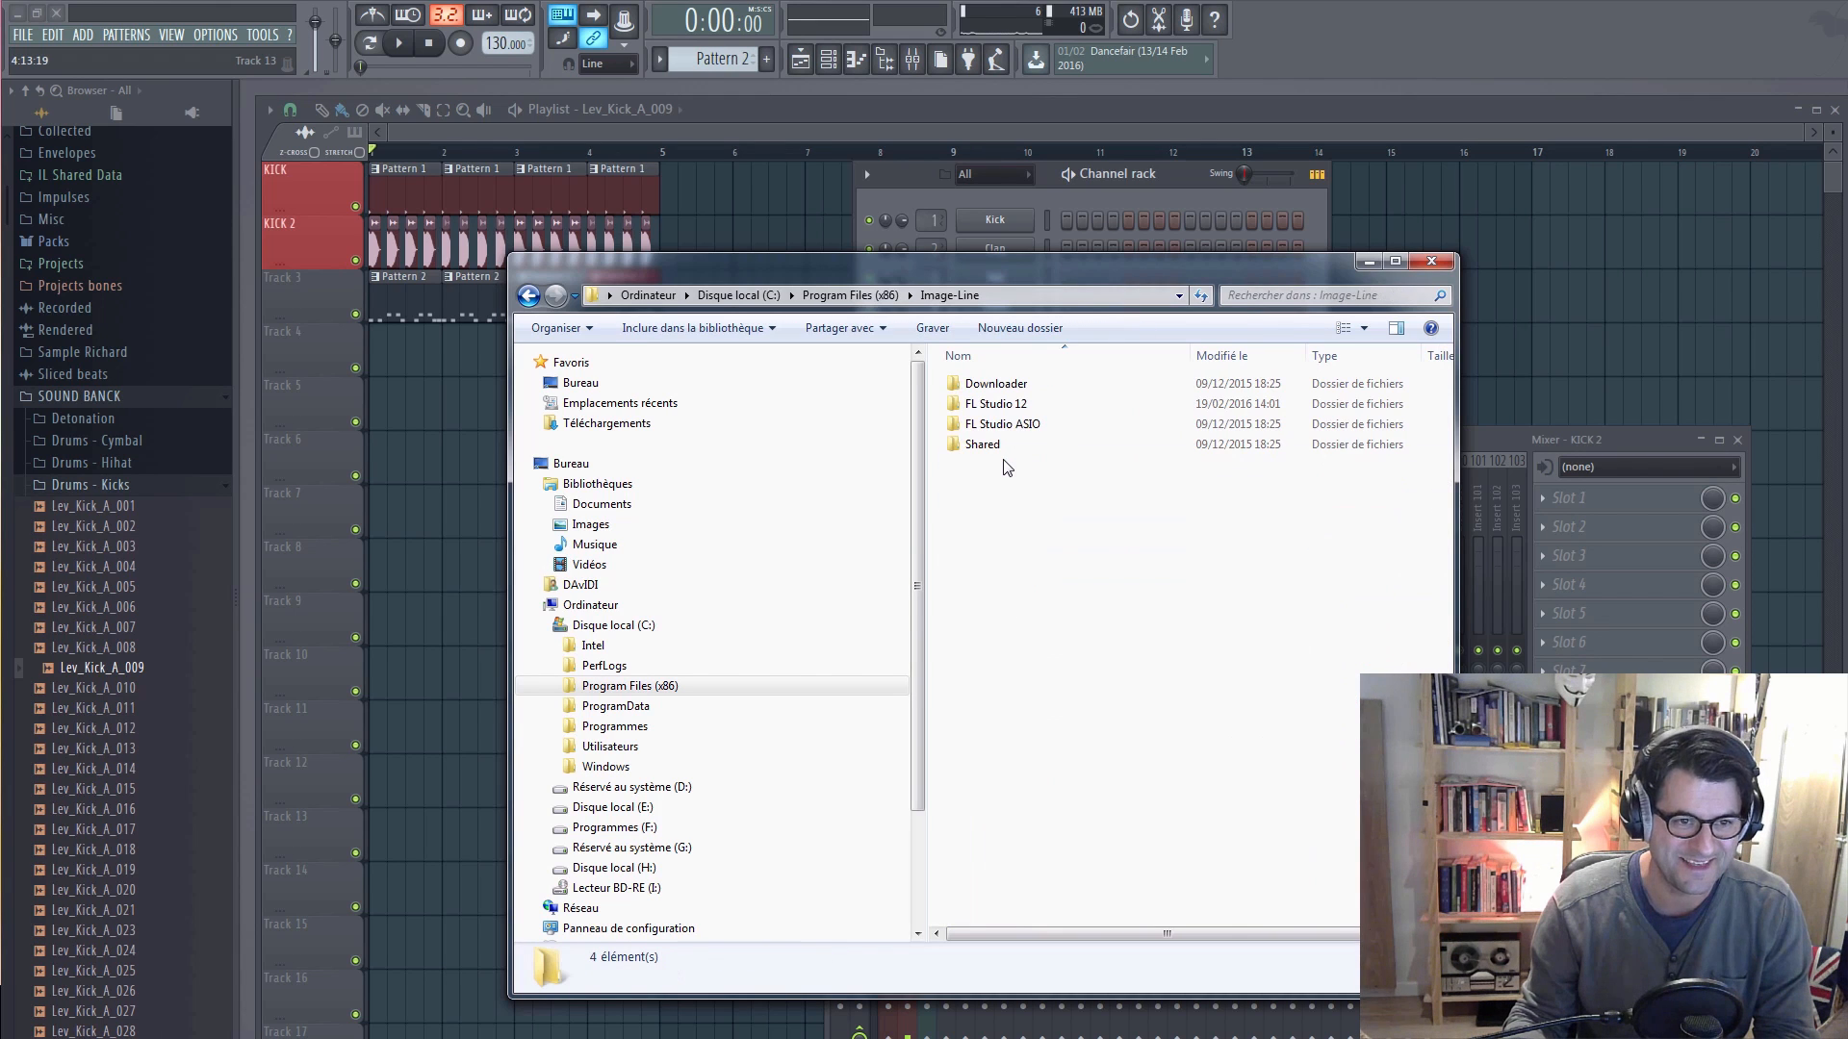
double_click(1018, 412)
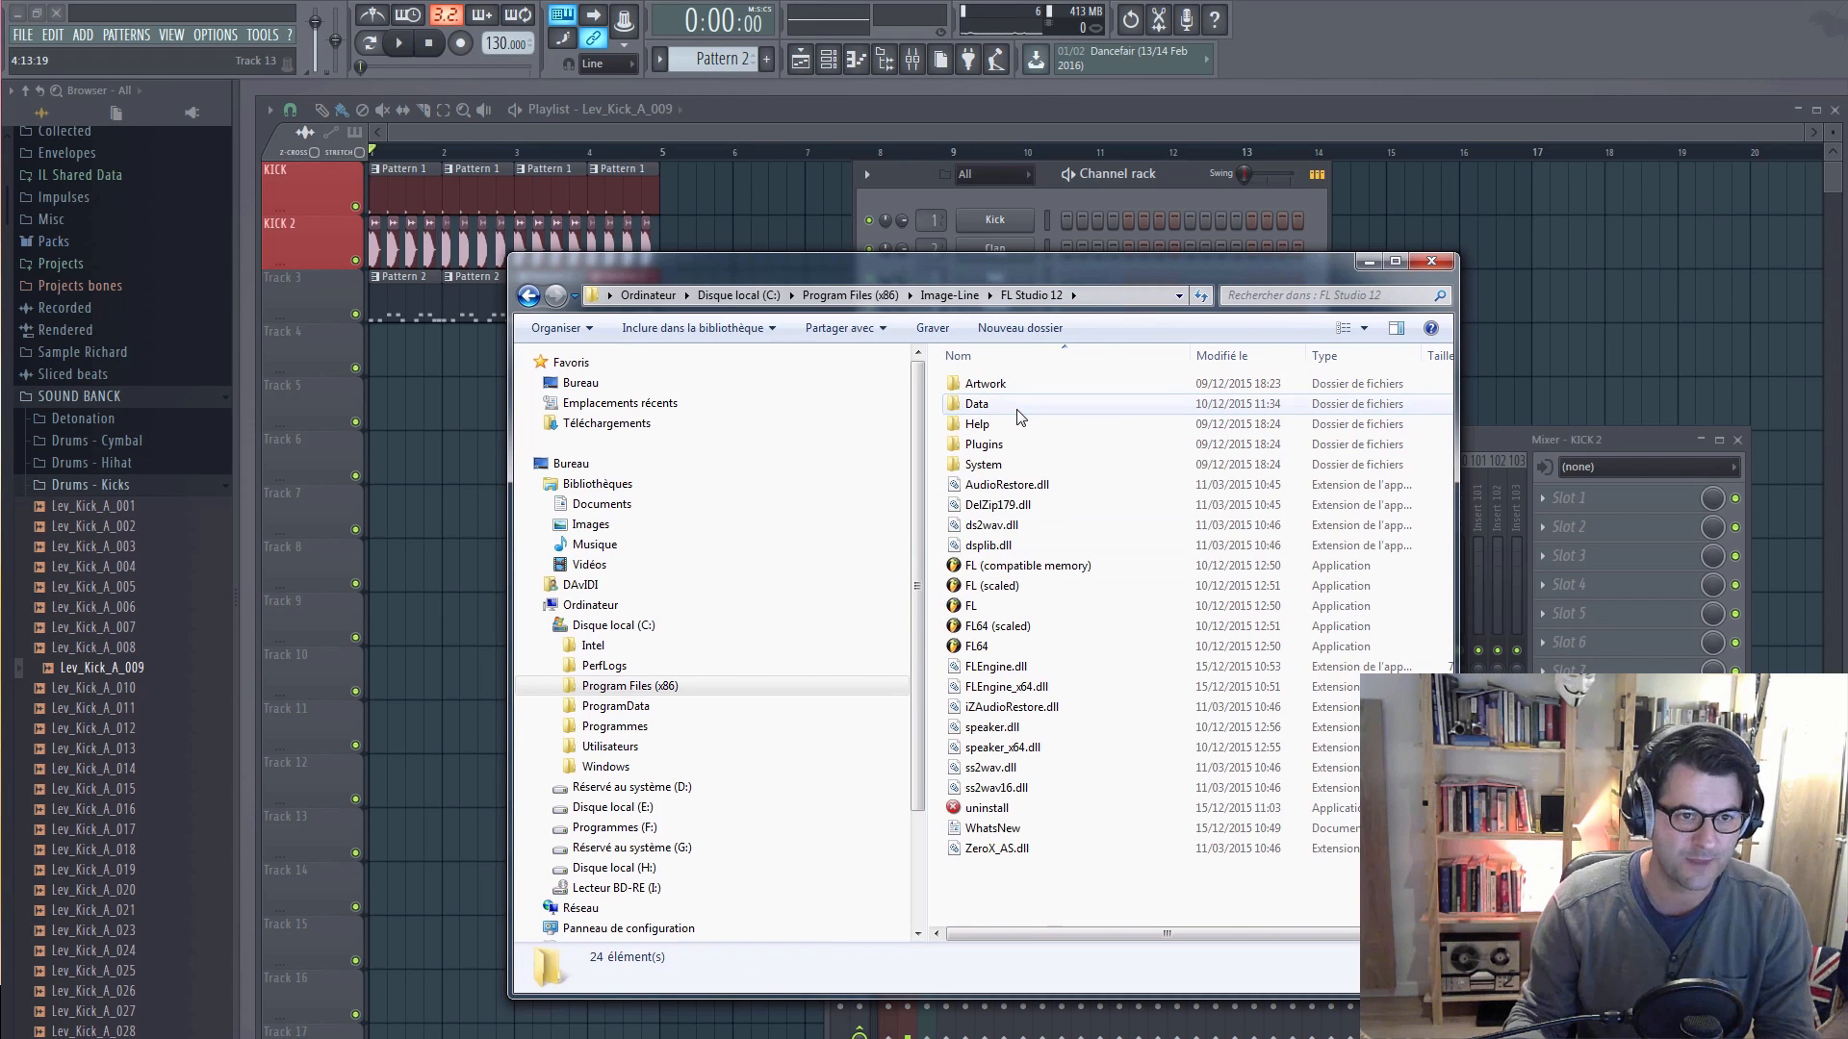
double_click(992, 408)
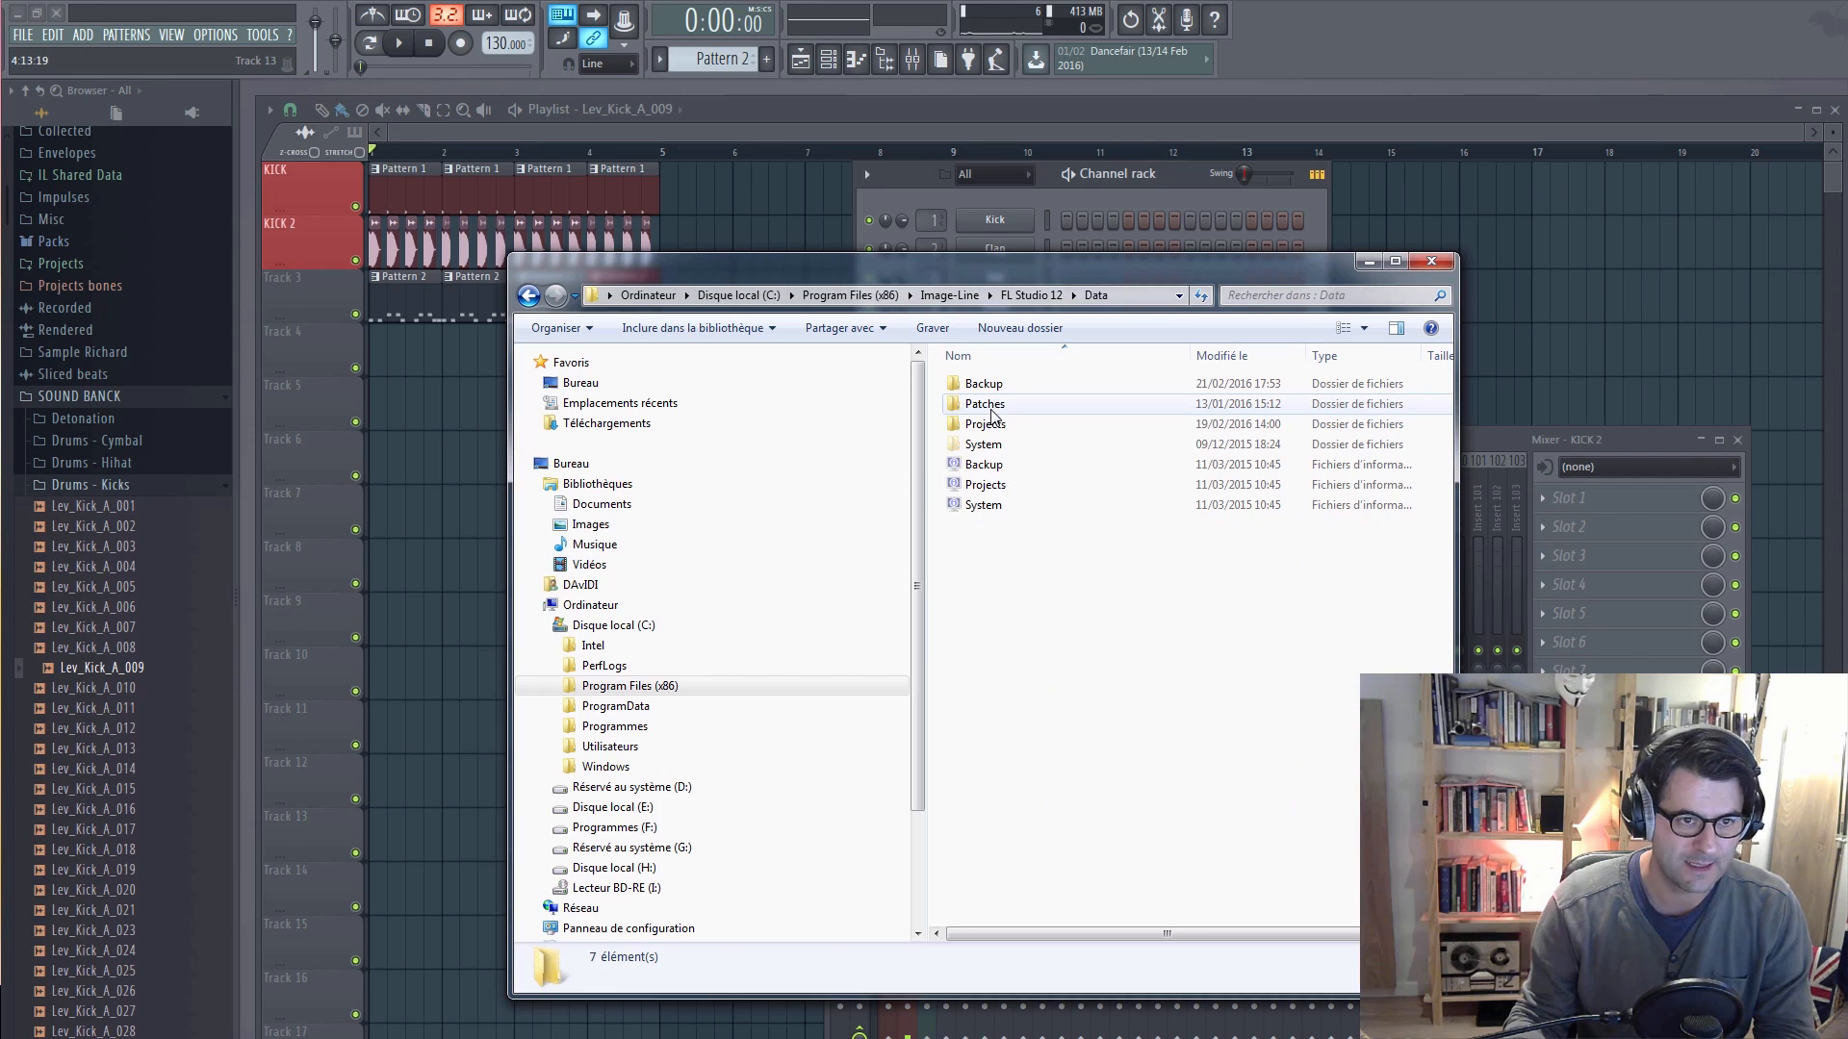
double_click(991, 409)
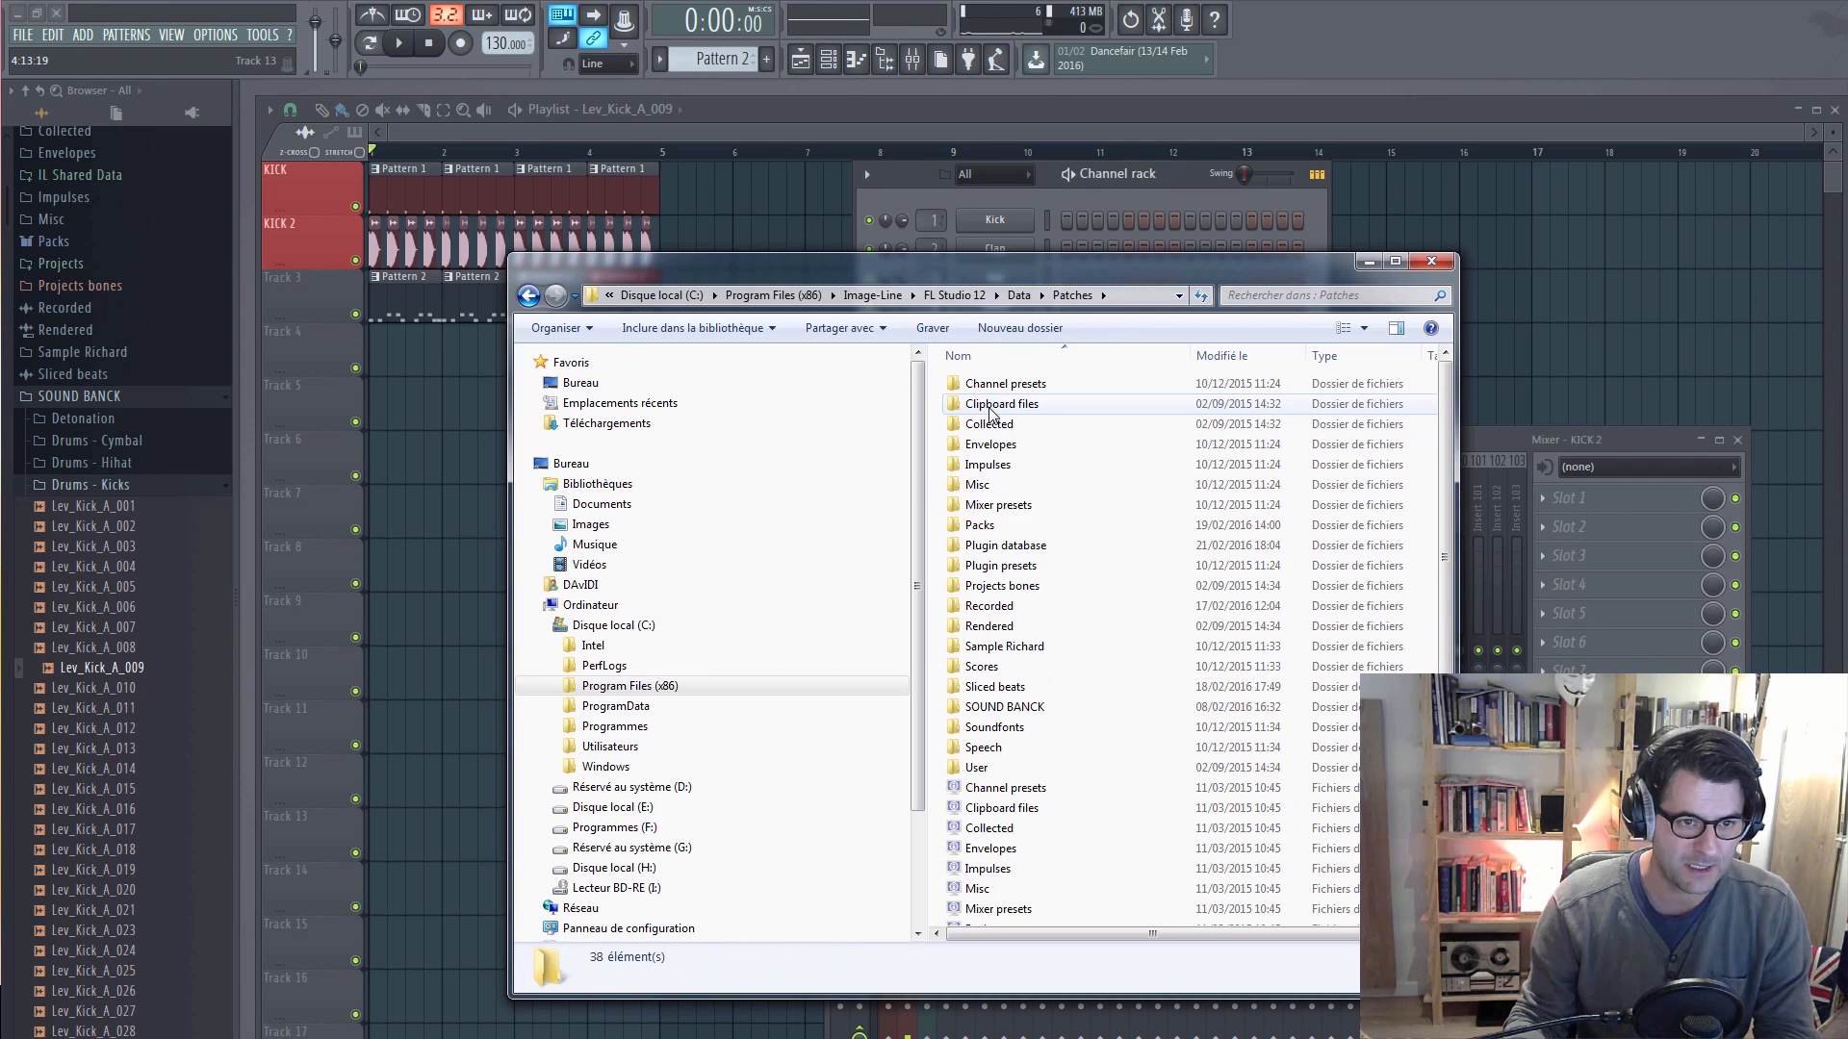
double_click(1018, 710)
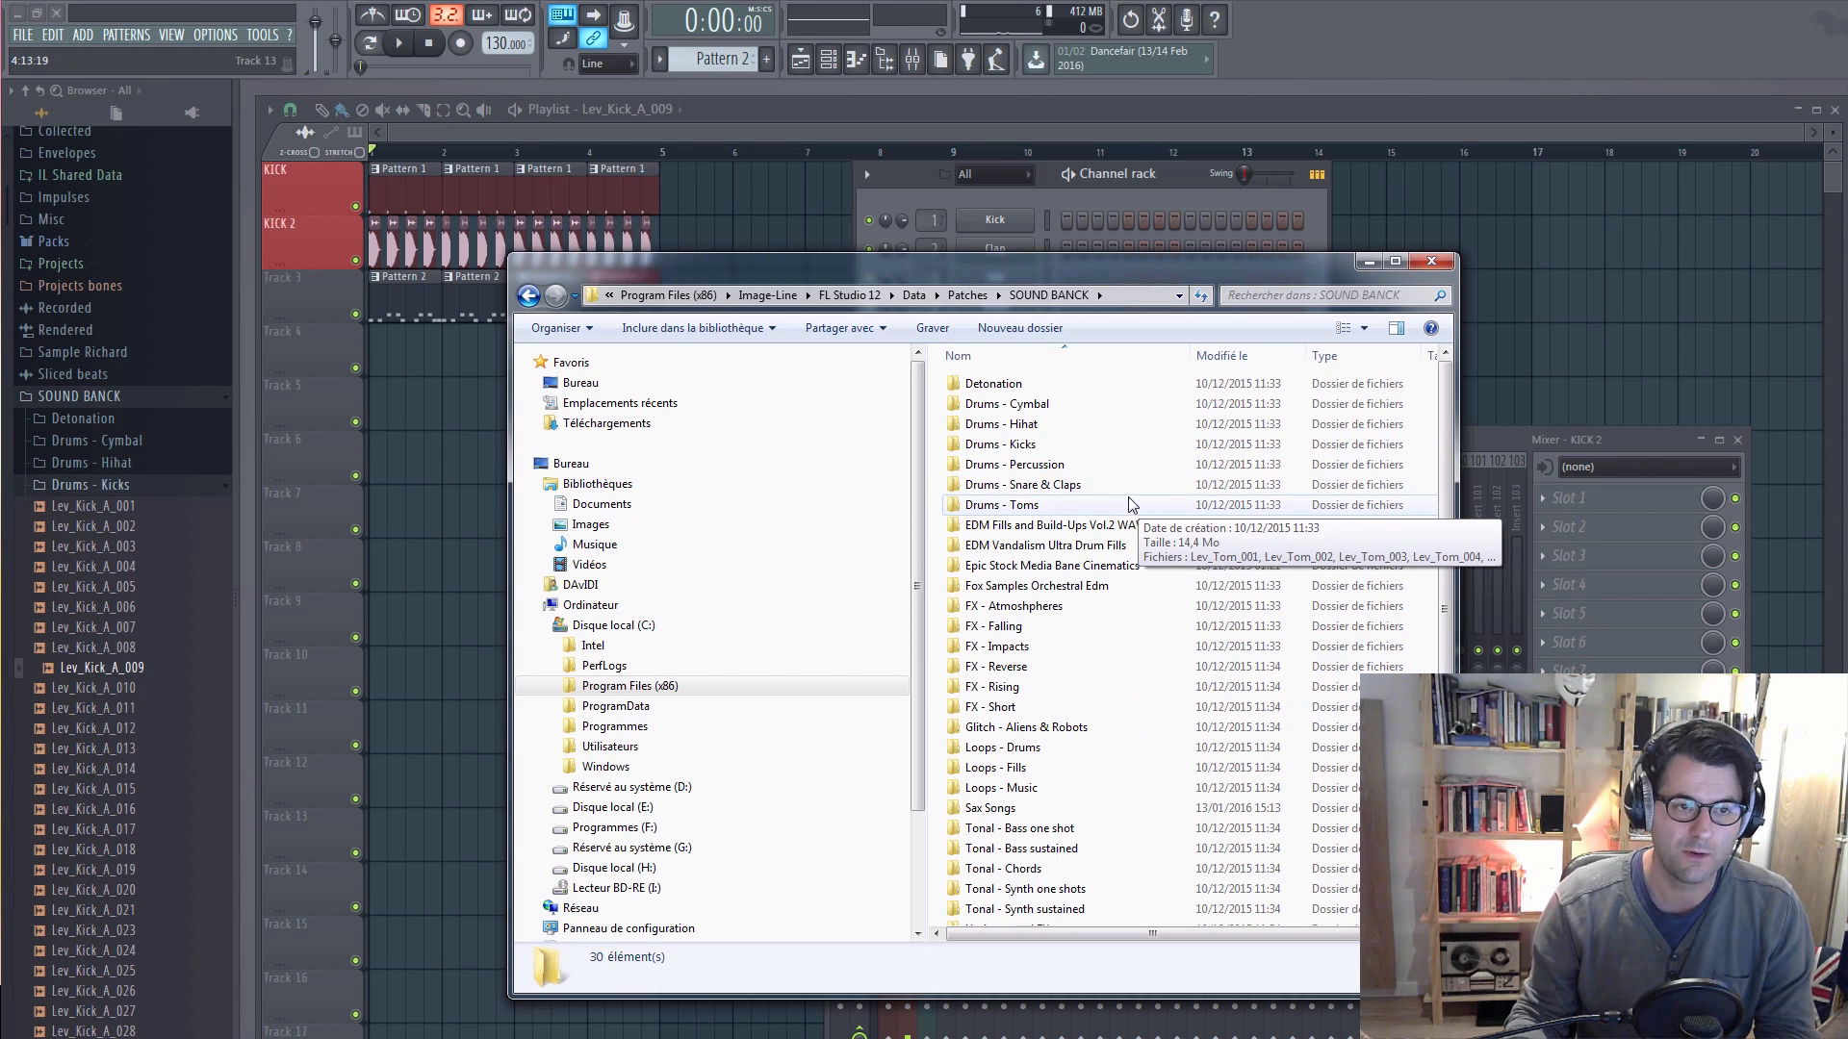
double_click(1022, 445)
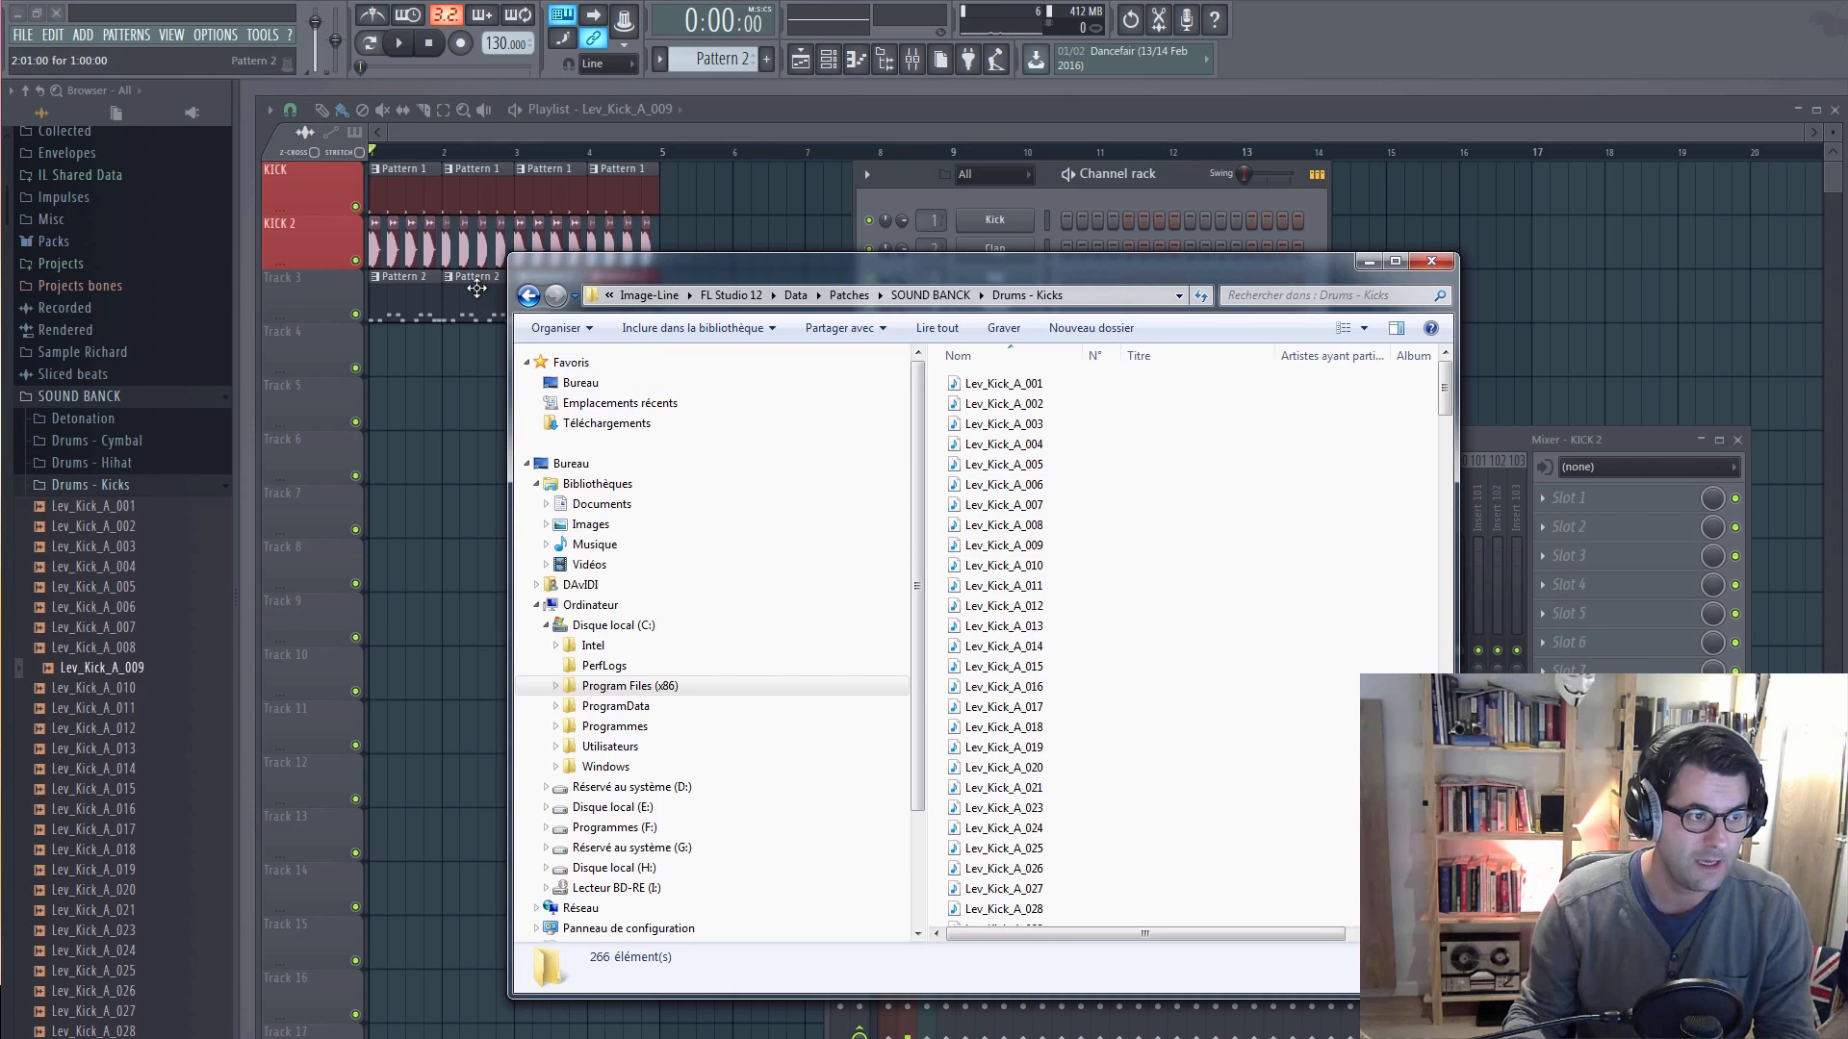
Step: Return to FL Studio, add Lev_Kick_A_019 from the Drums - Kicks folder as a channel, and collapse that folder
click(115, 487)
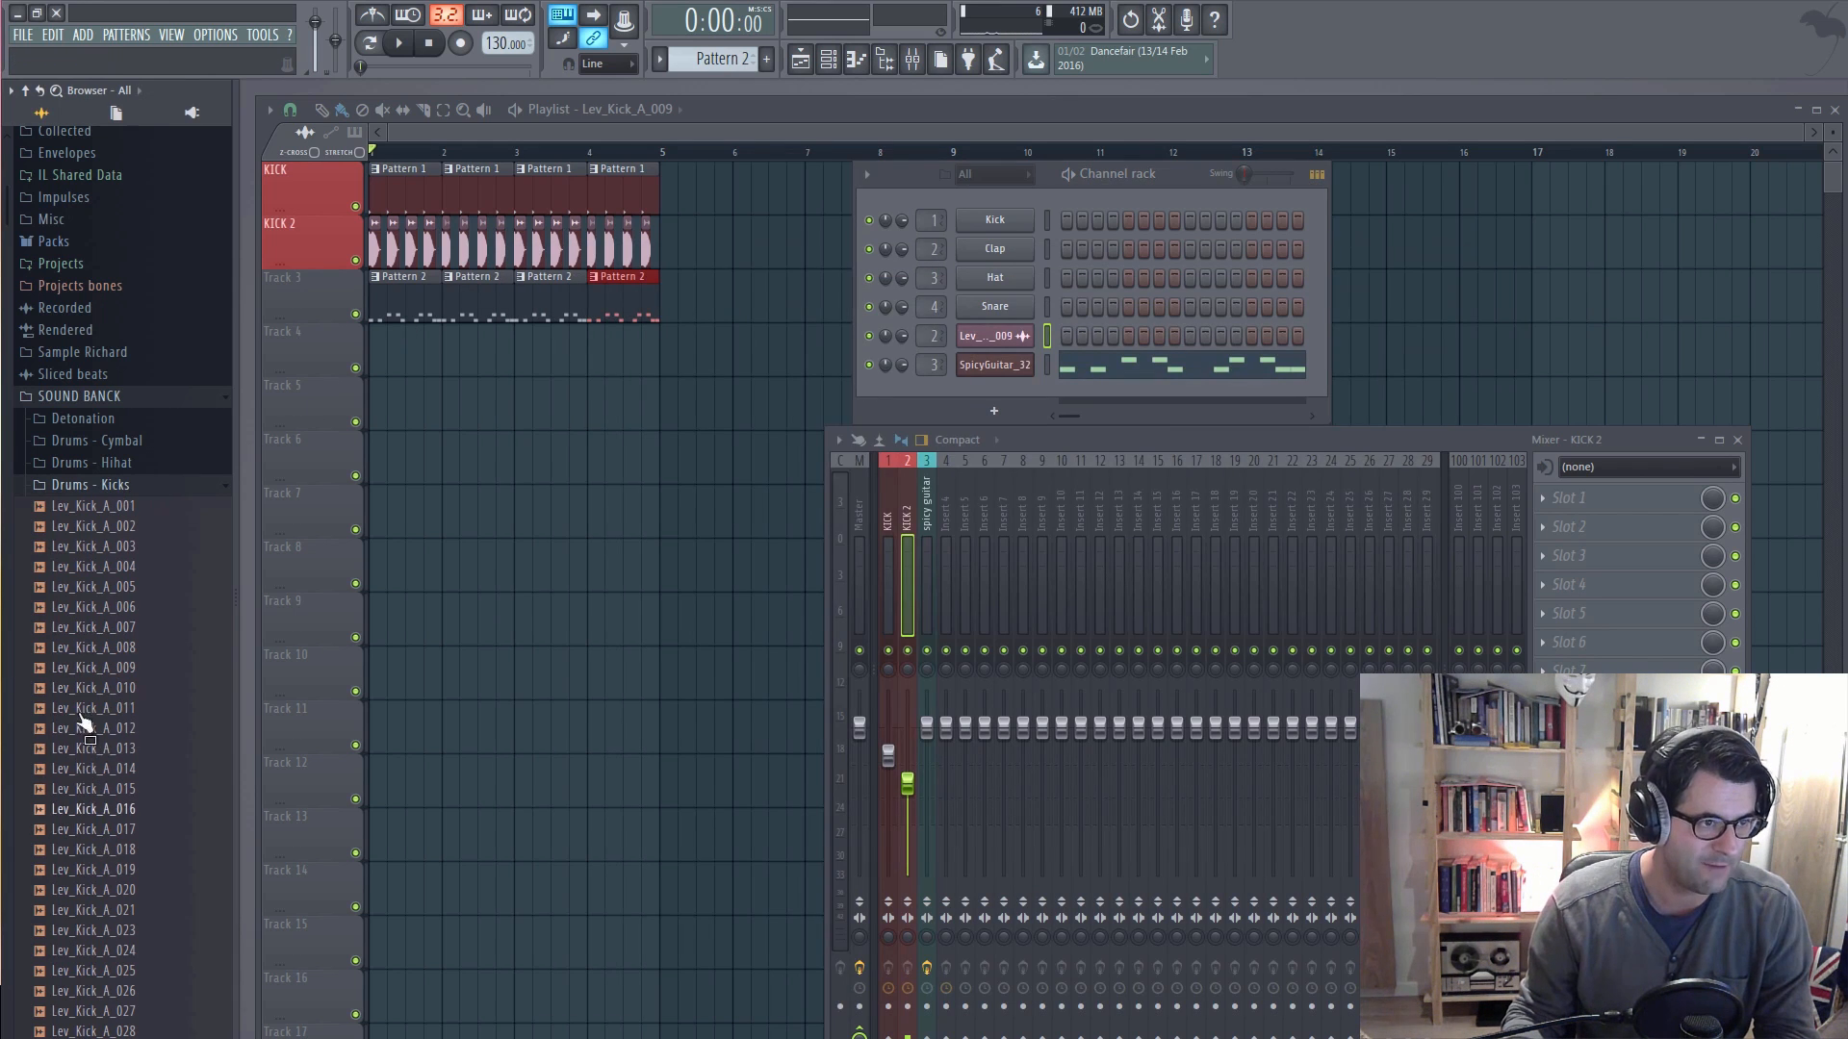
drag(87, 877, 123, 495)
click(106, 486)
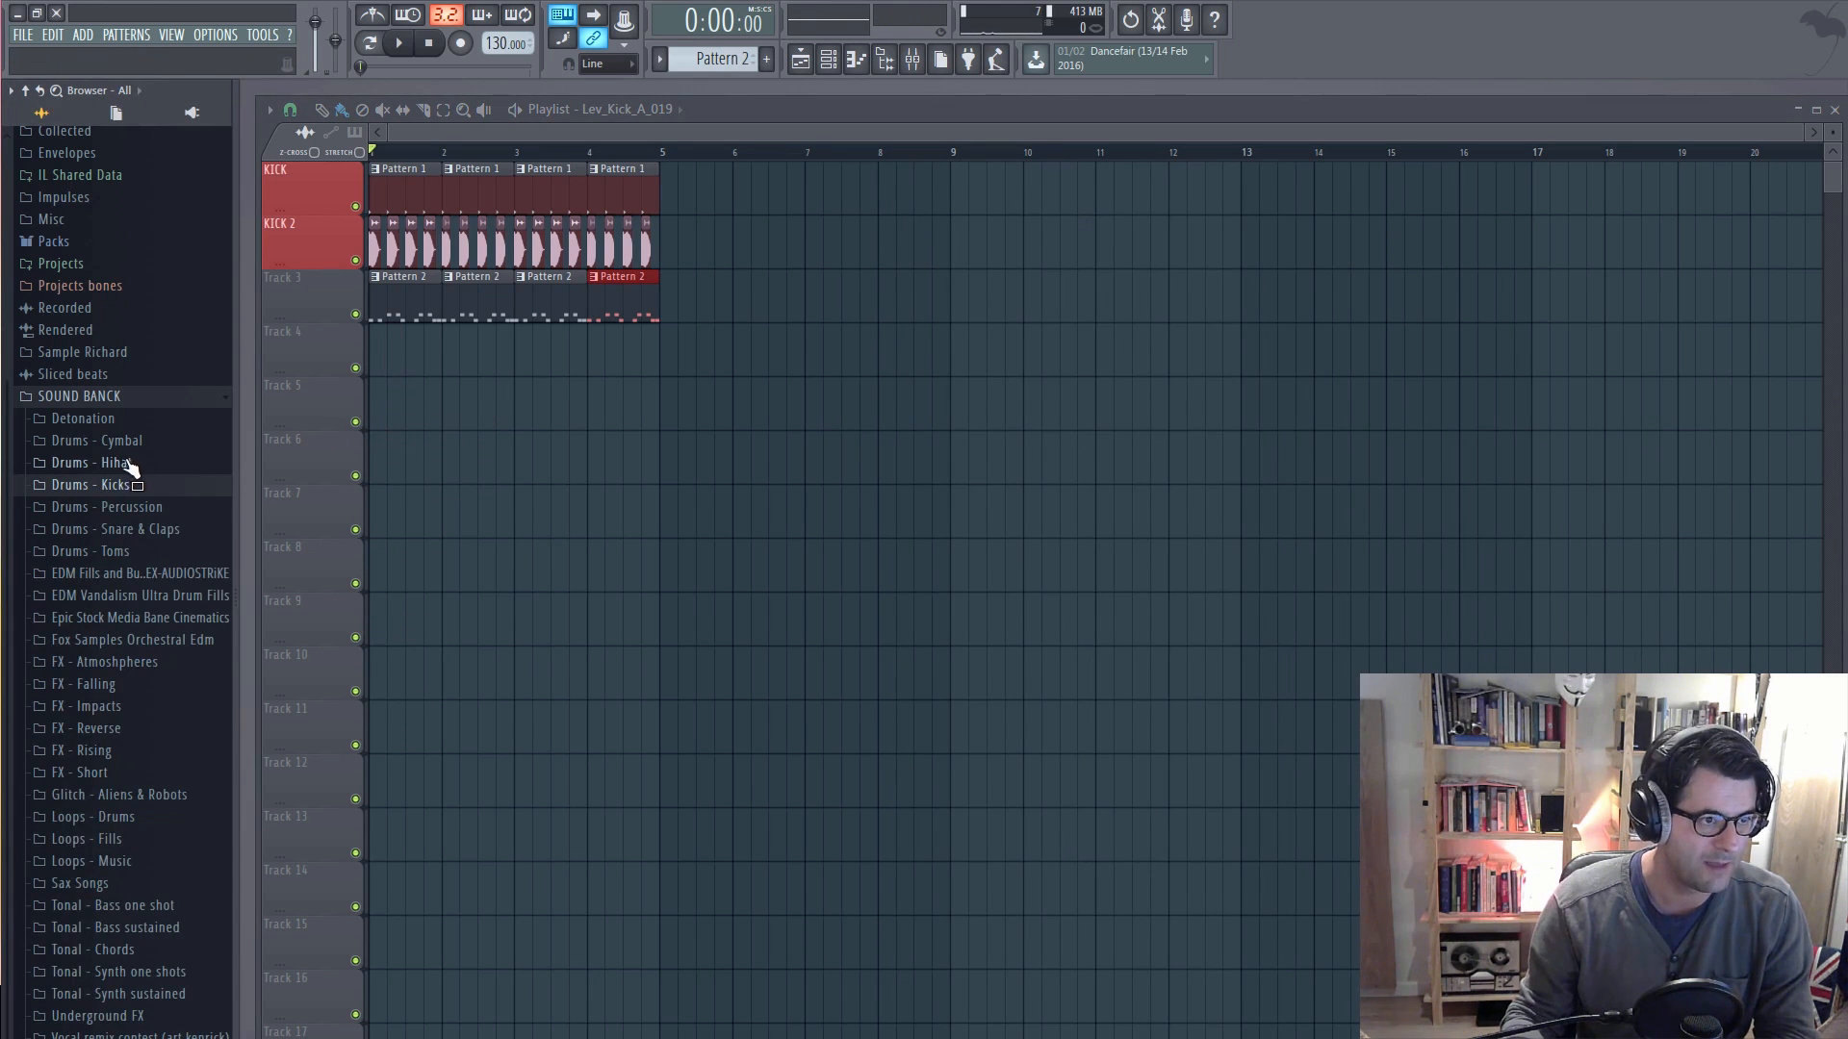
Step: Open the Open subfolder of Drums - Hihat and preview the samples from Lev_Ohh_001 to Lev_Ohh_005
click(128, 464)
click(82, 507)
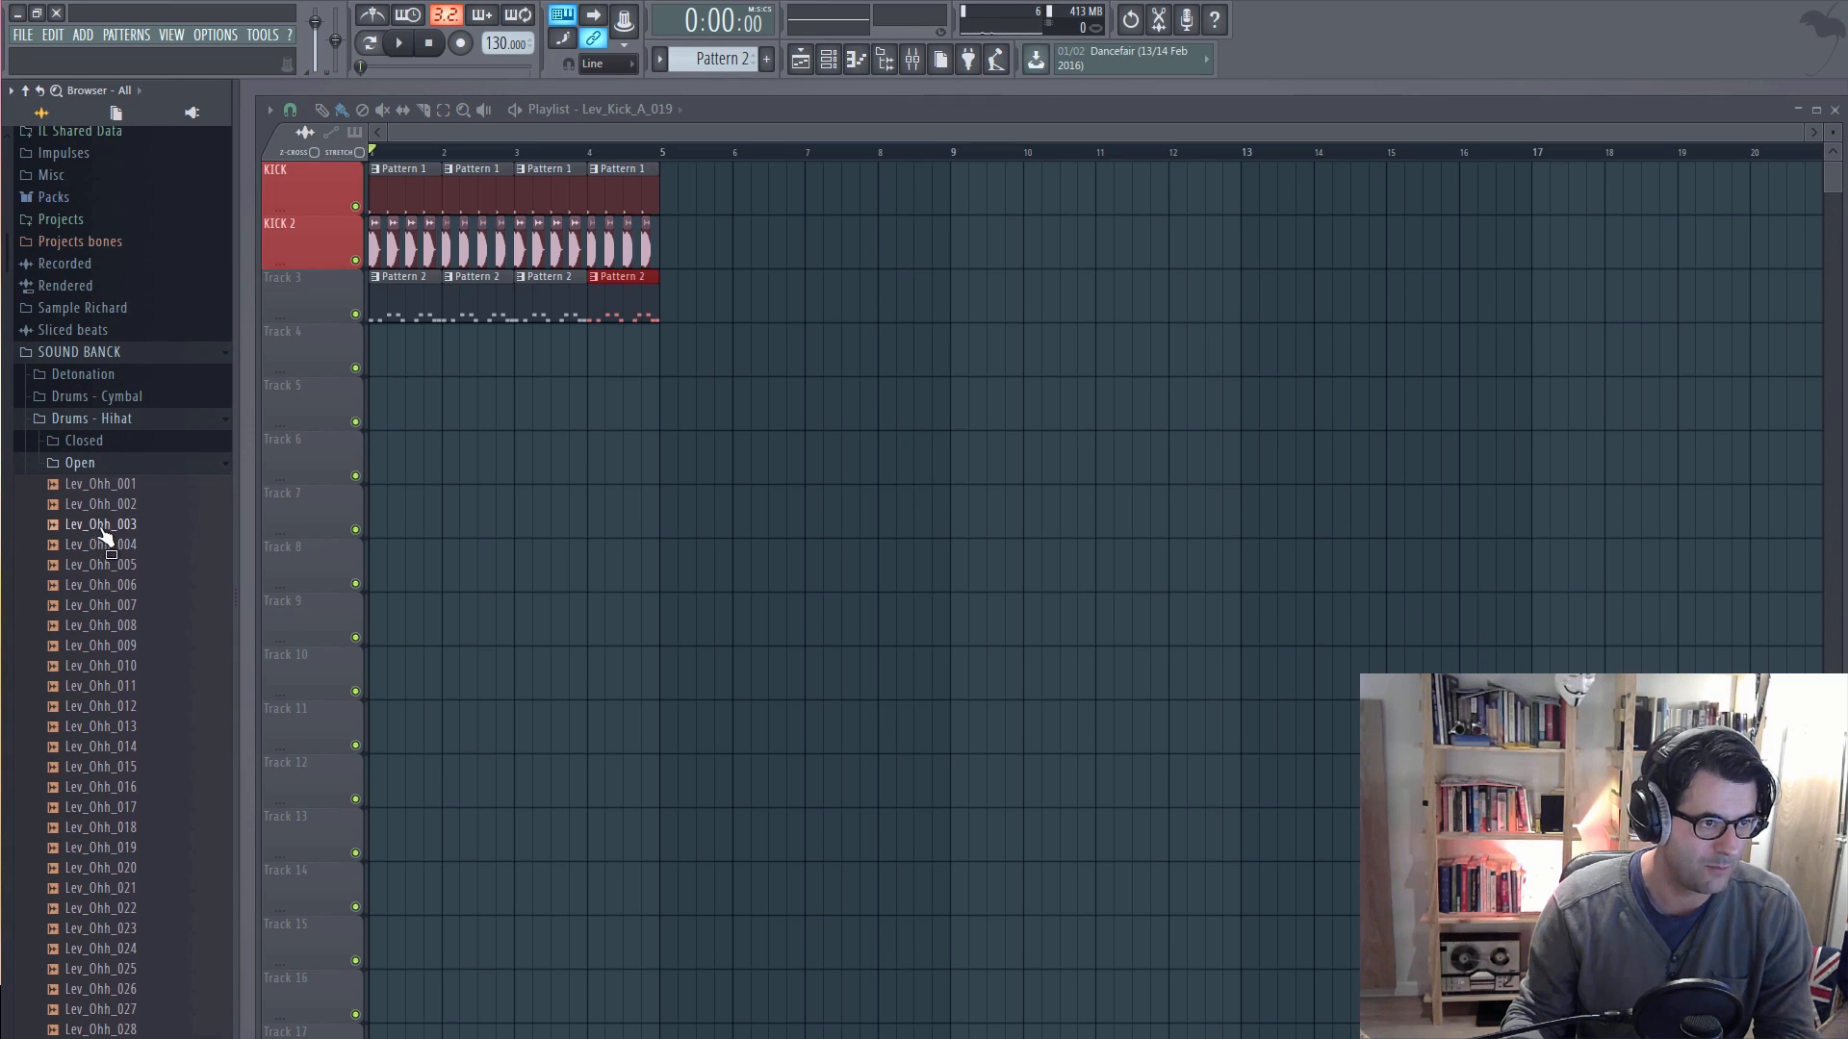
click(104, 484)
click(113, 508)
click(111, 524)
click(109, 545)
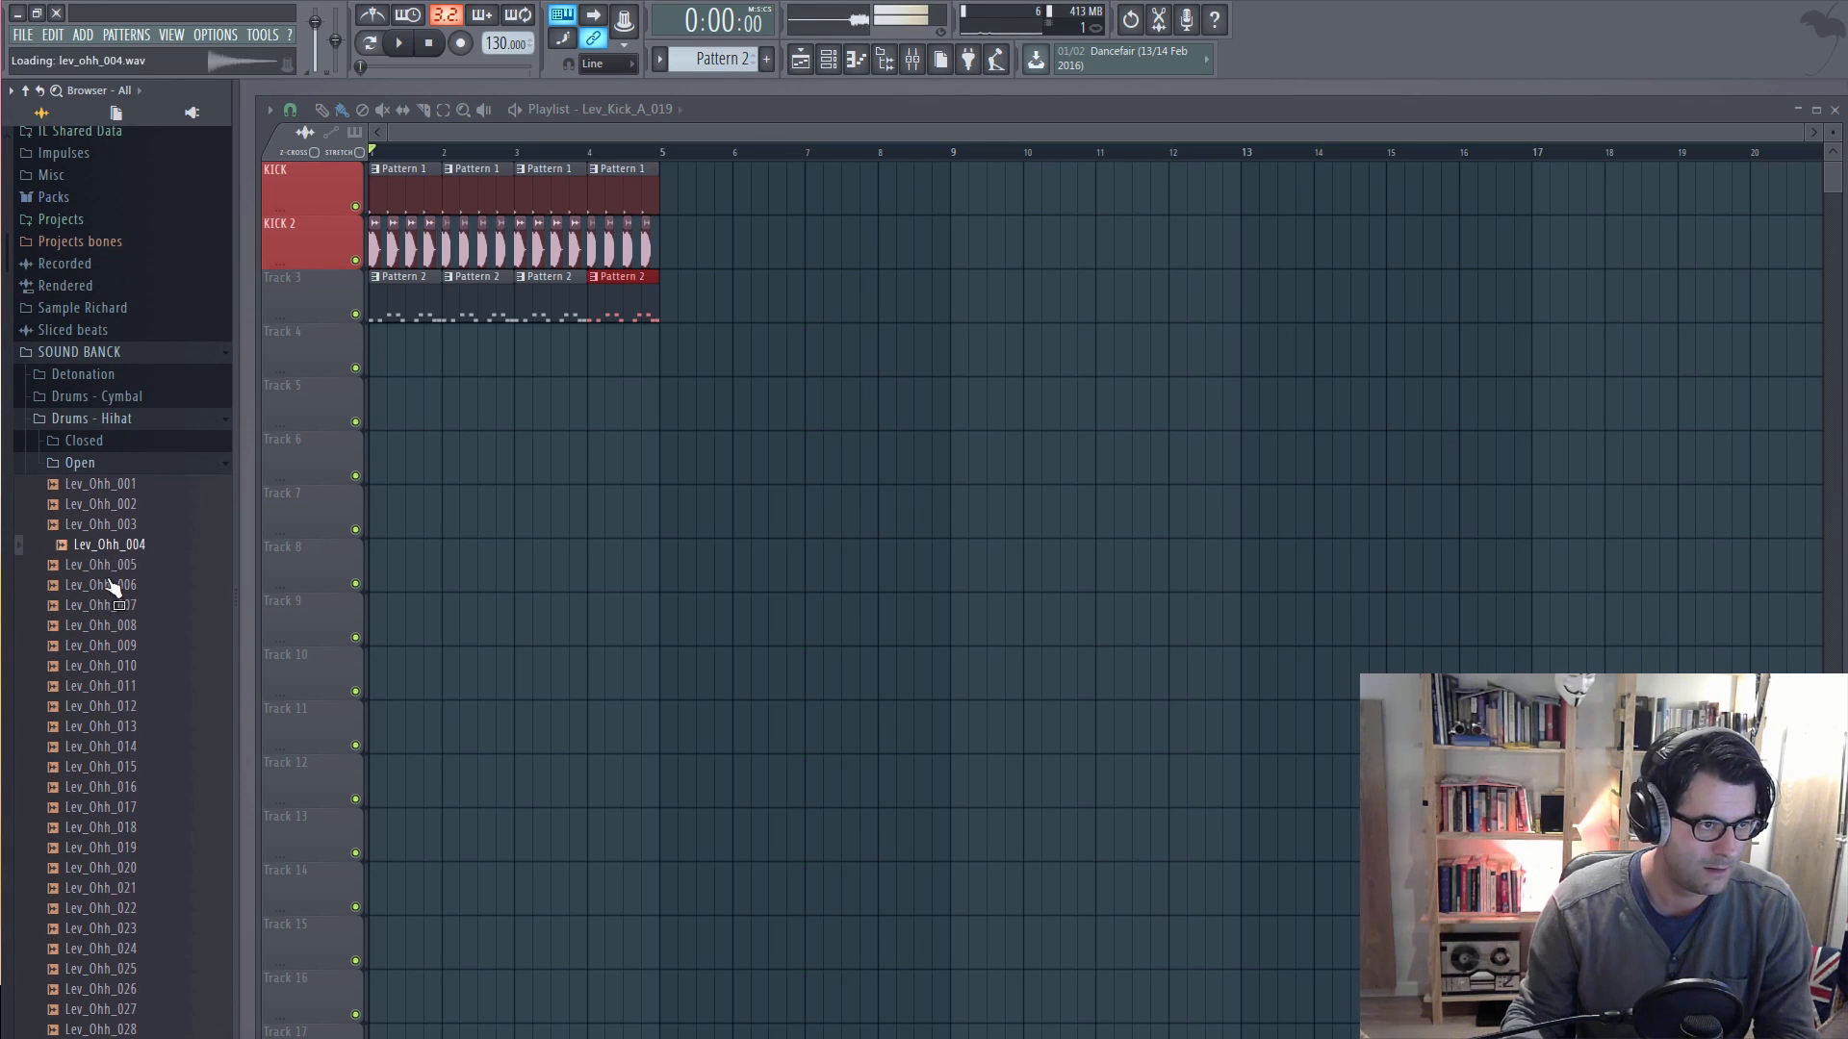
click(108, 568)
click(109, 555)
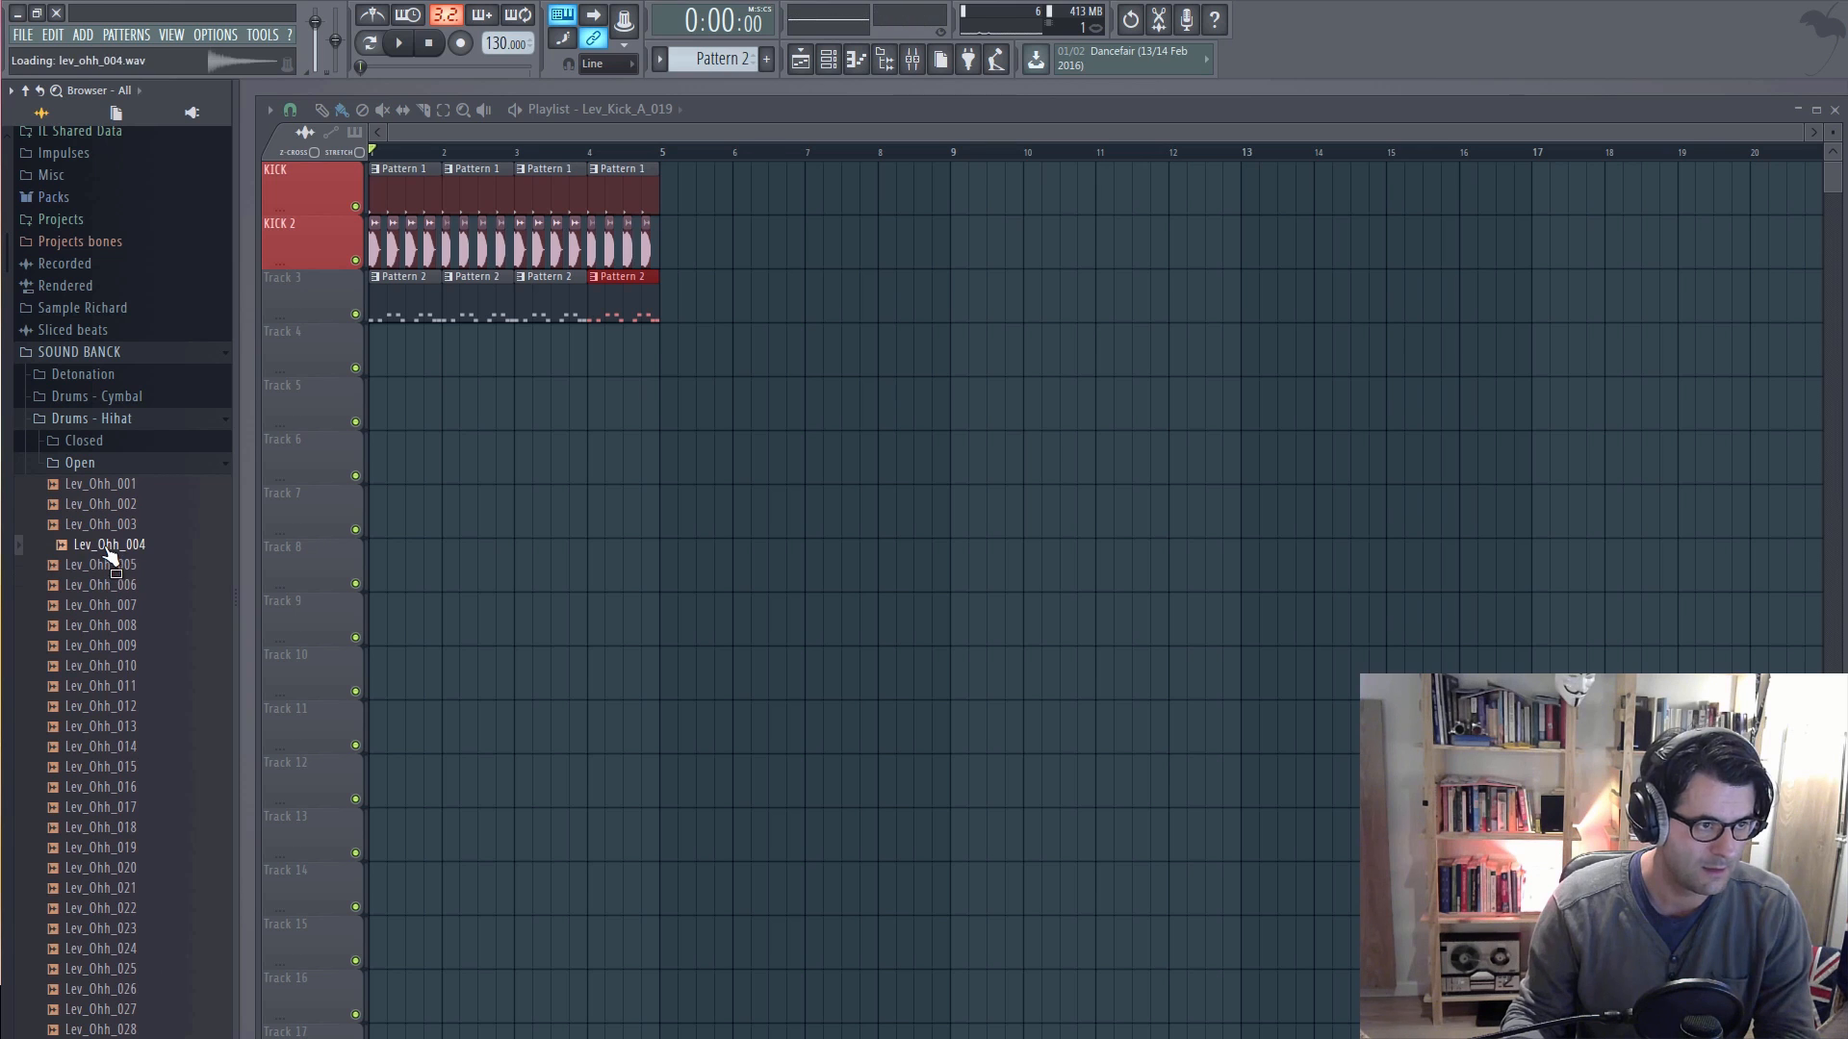
Step: Place Lev_Ohh_004 on Track 4 of the playlist and repeat it between the kicks through bars 1 and 2
drag(111, 556, 391, 344)
scroll(451, 192, up, 2)
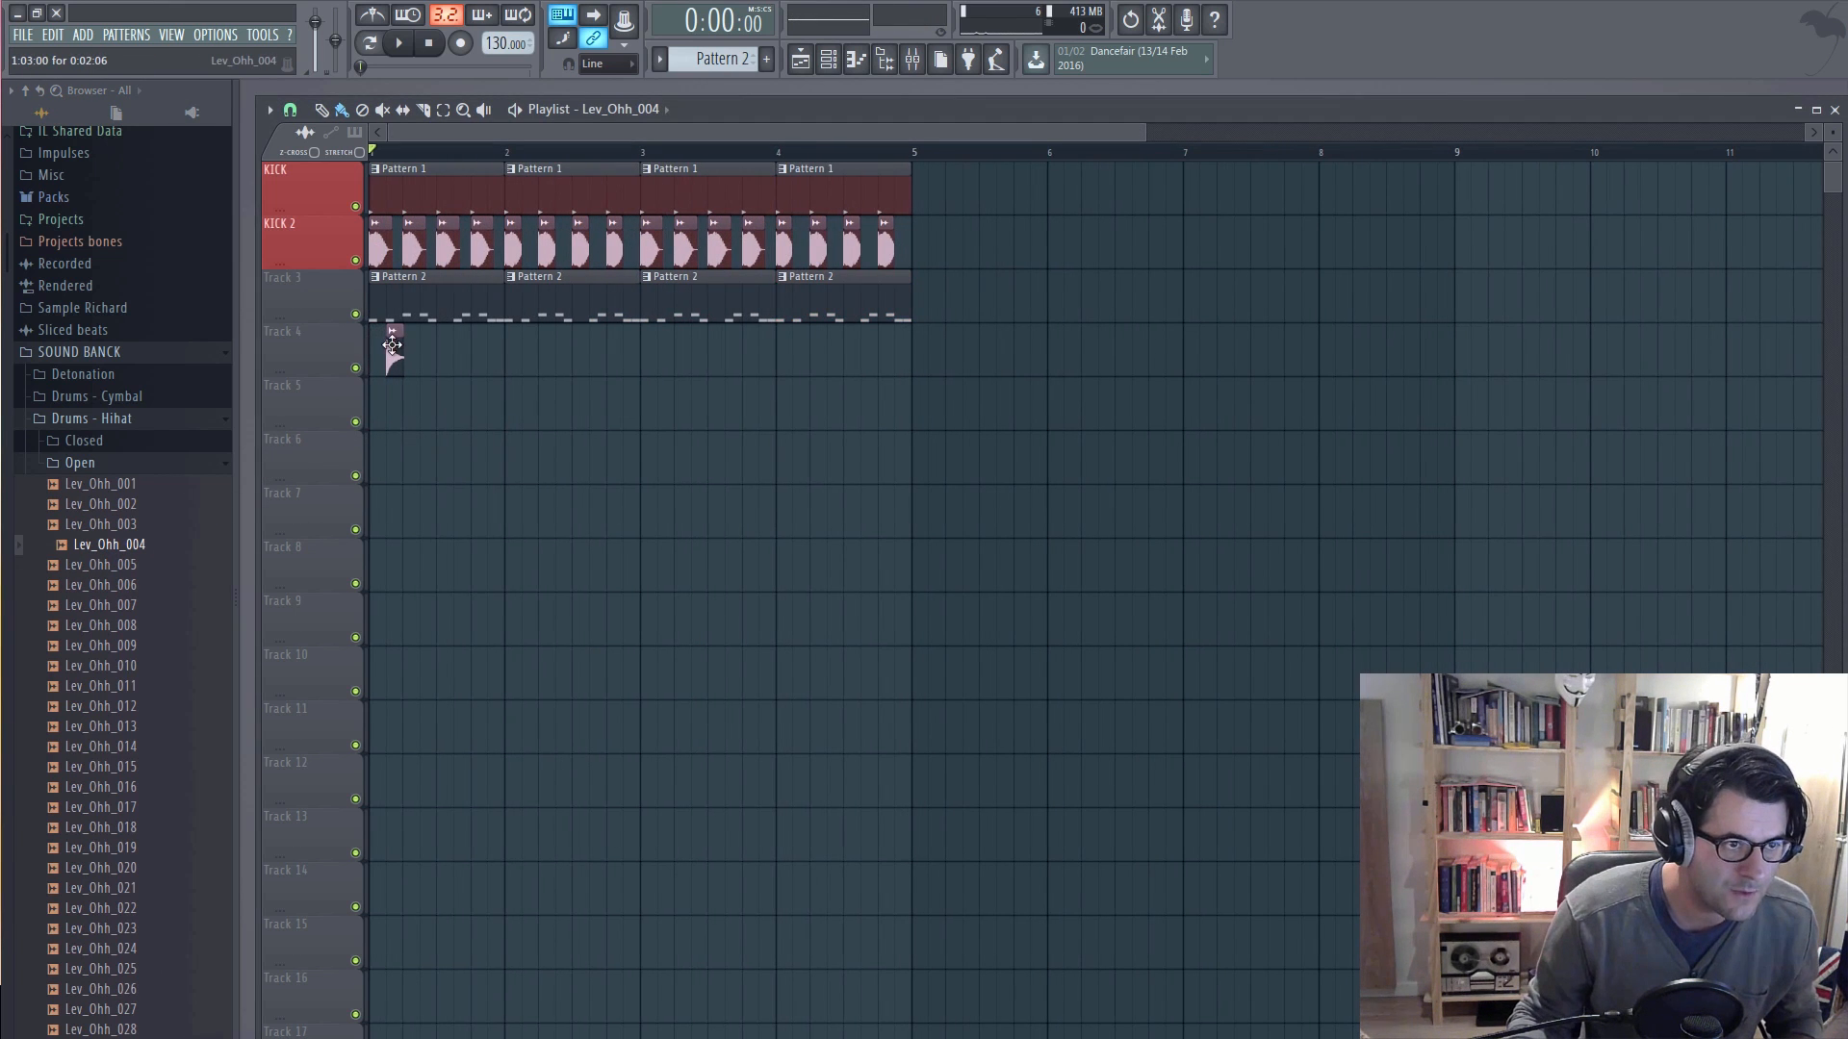
click(466, 355)
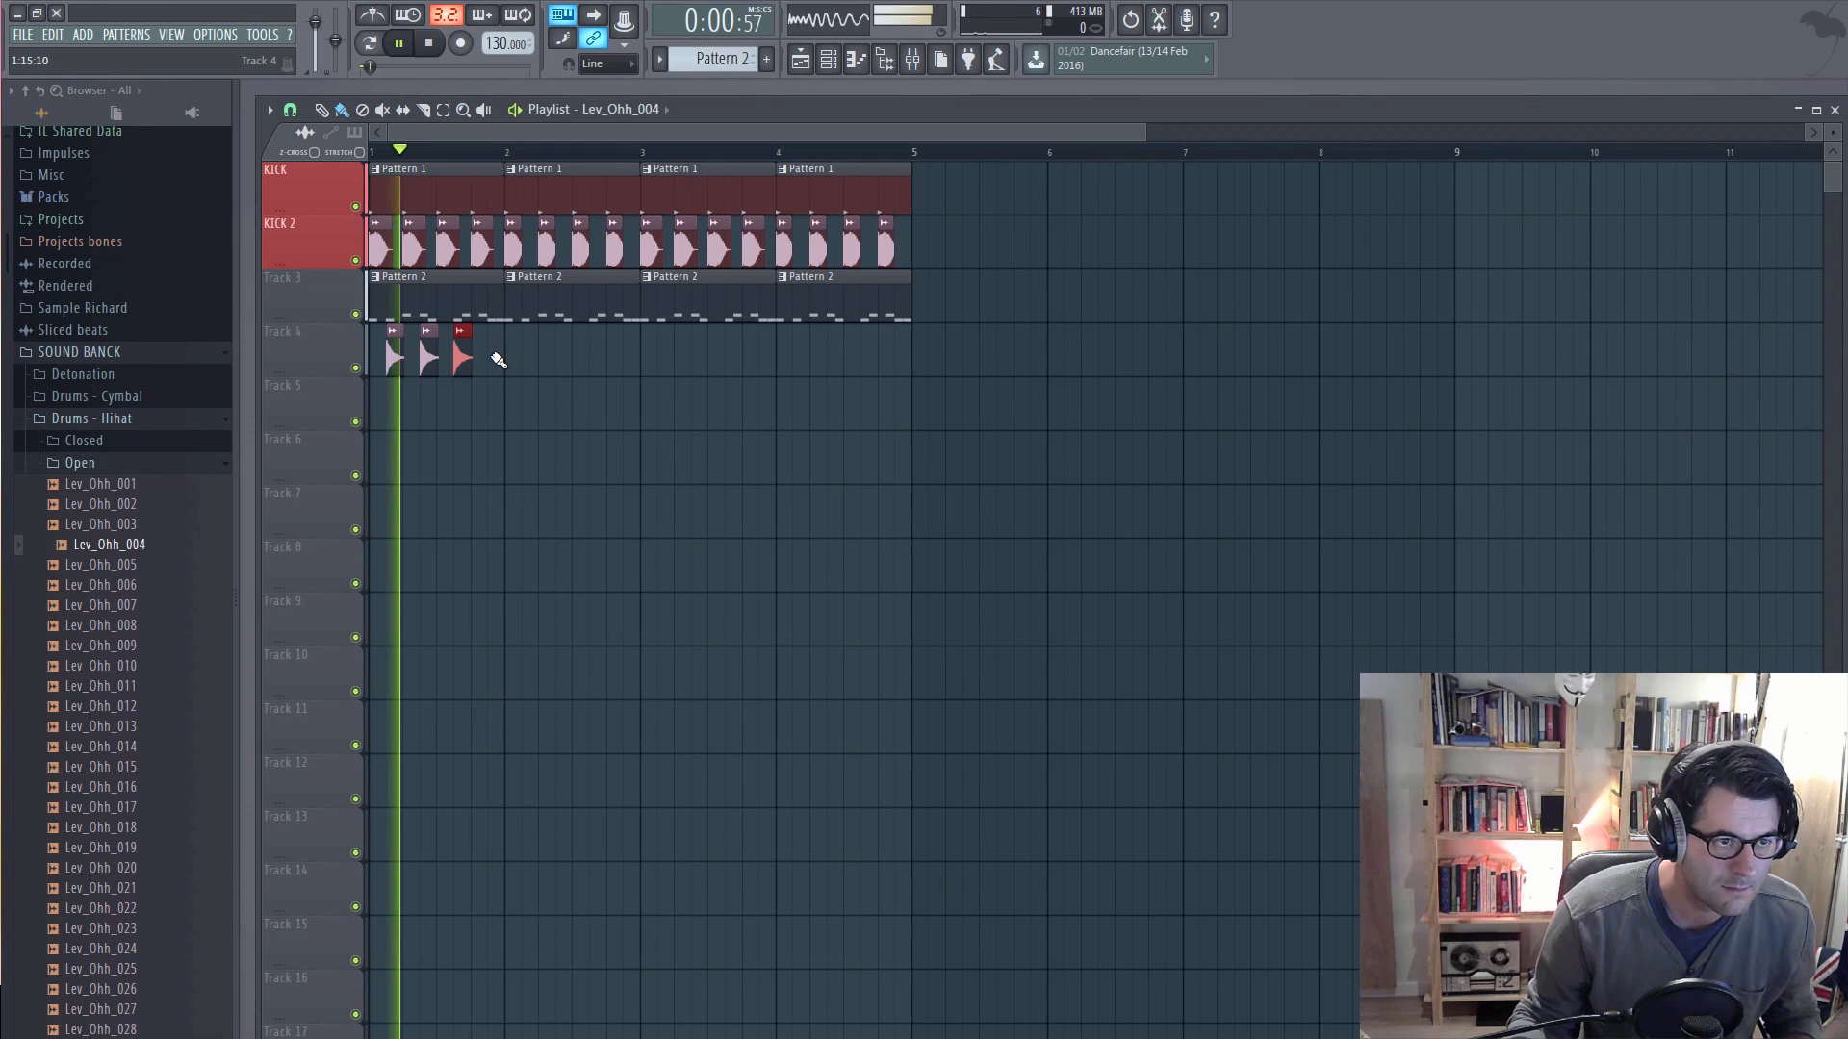
click(505, 356)
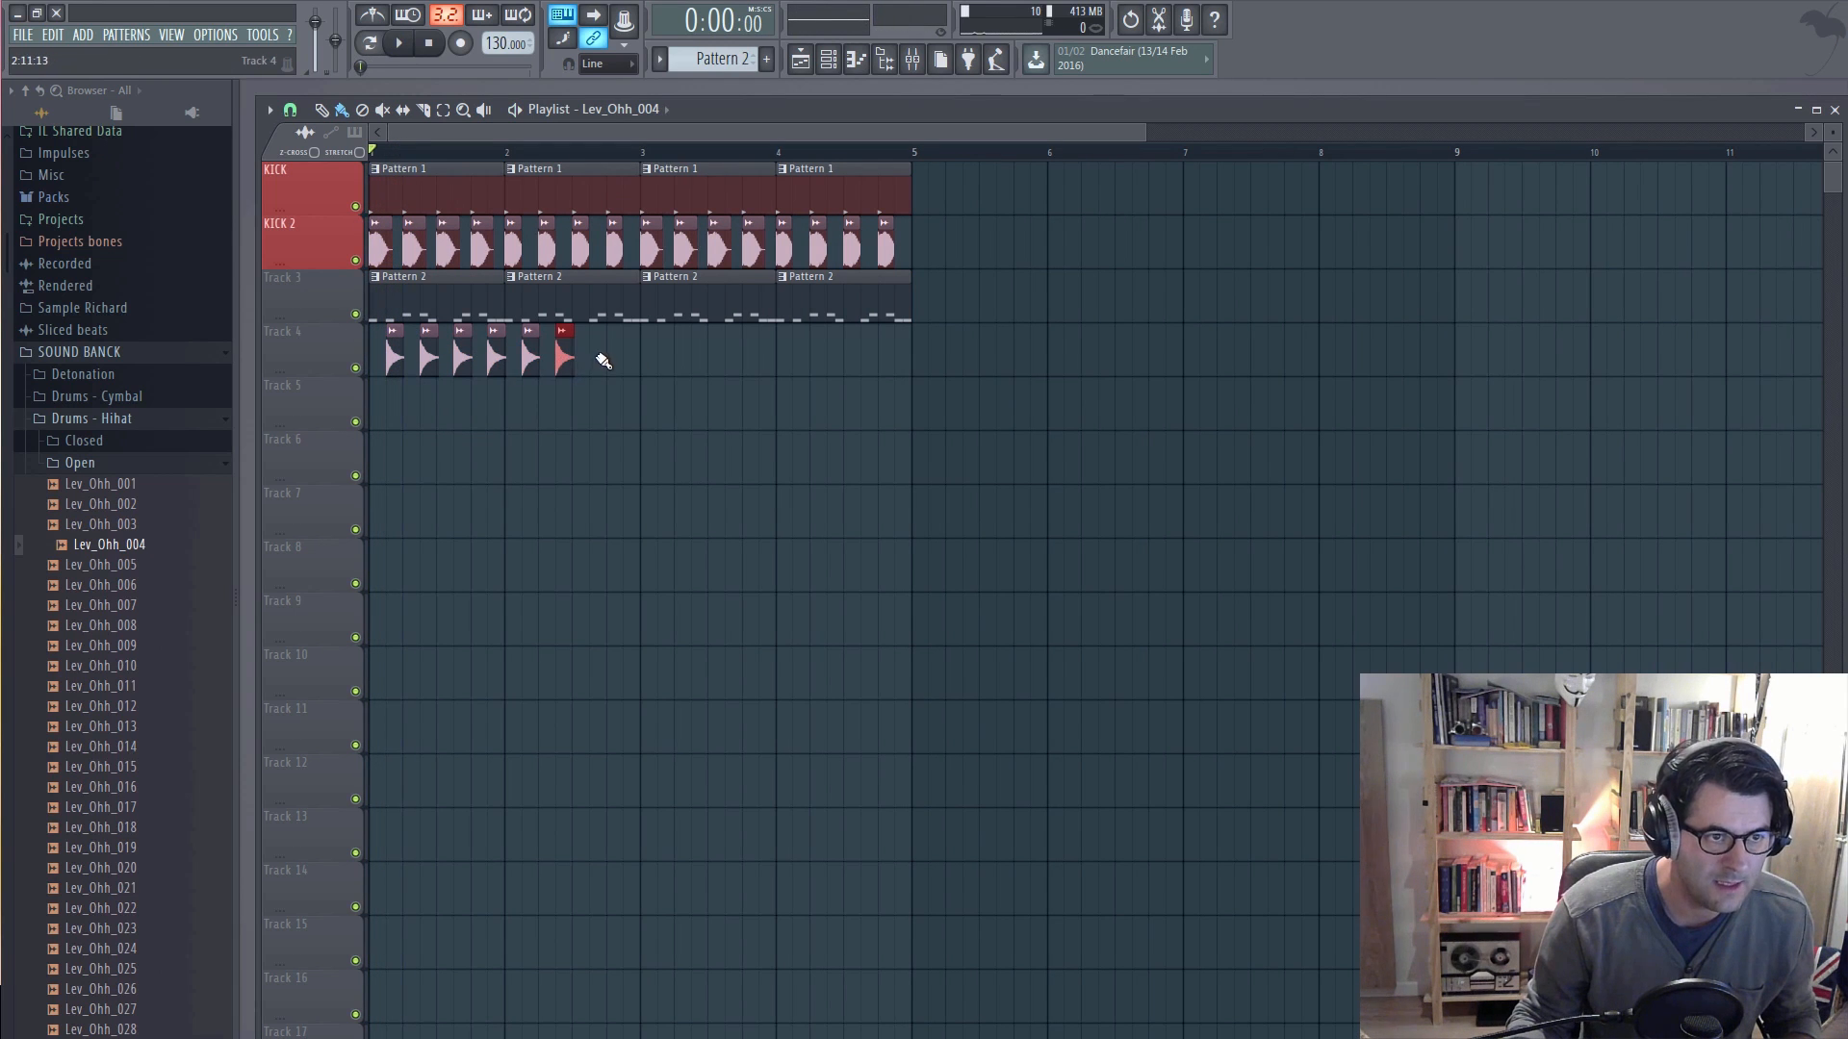
click(634, 358)
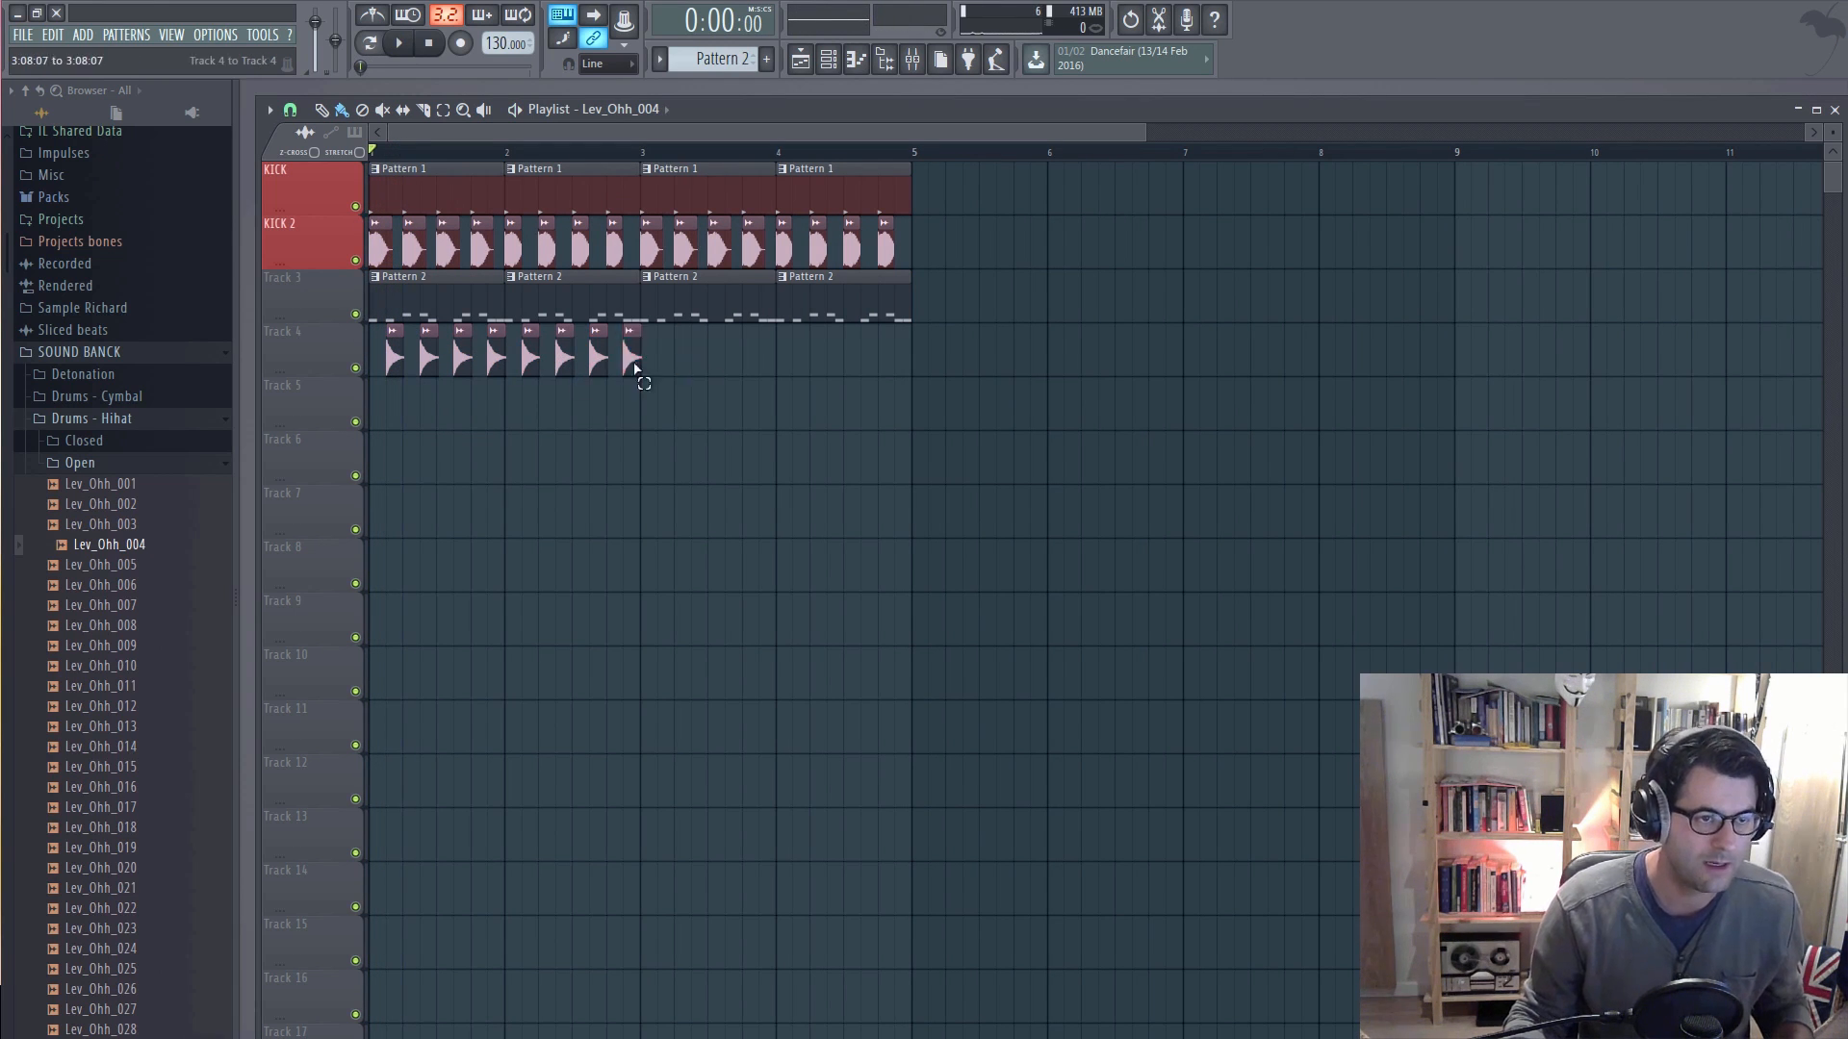
Step: Duplicate the eight hi-hat clips on Track 4 to fill bars 3 and 4
drag(700, 325, 399, 363)
key(ctrl+b)
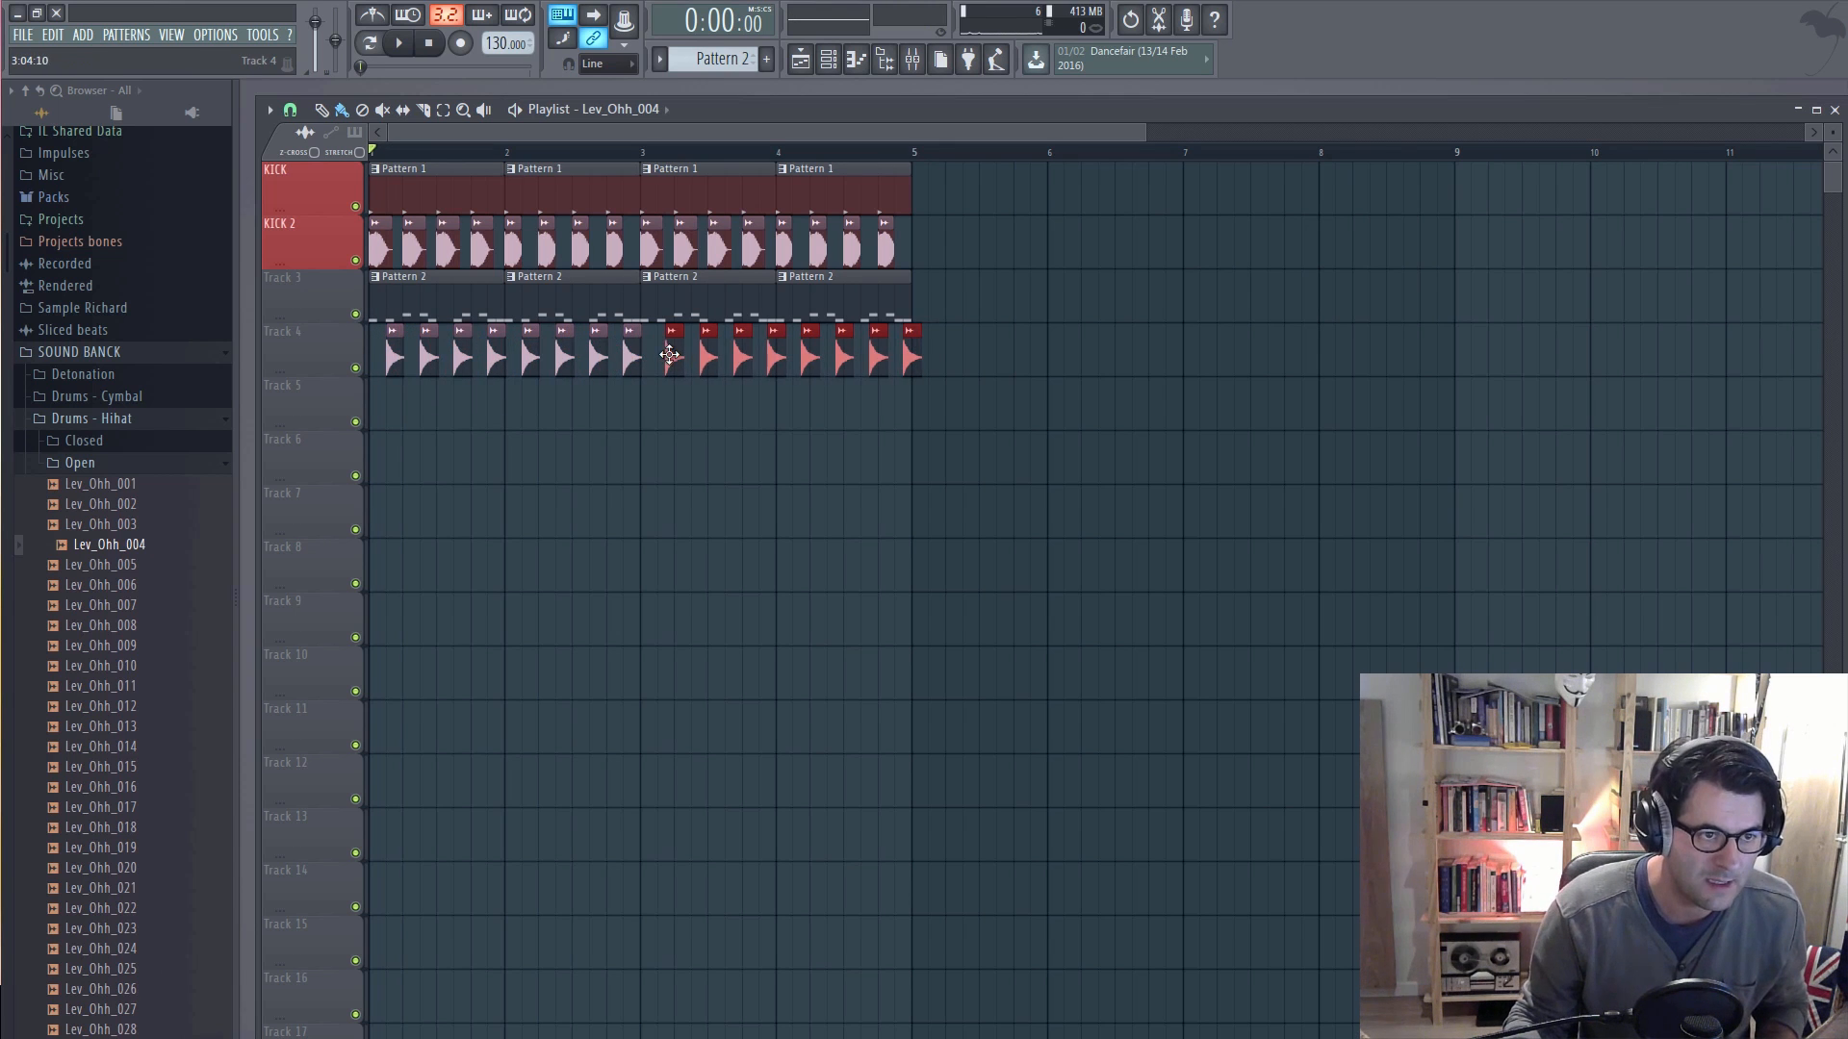
scroll(669, 356, up, 2)
scroll(659, 362, down, 4)
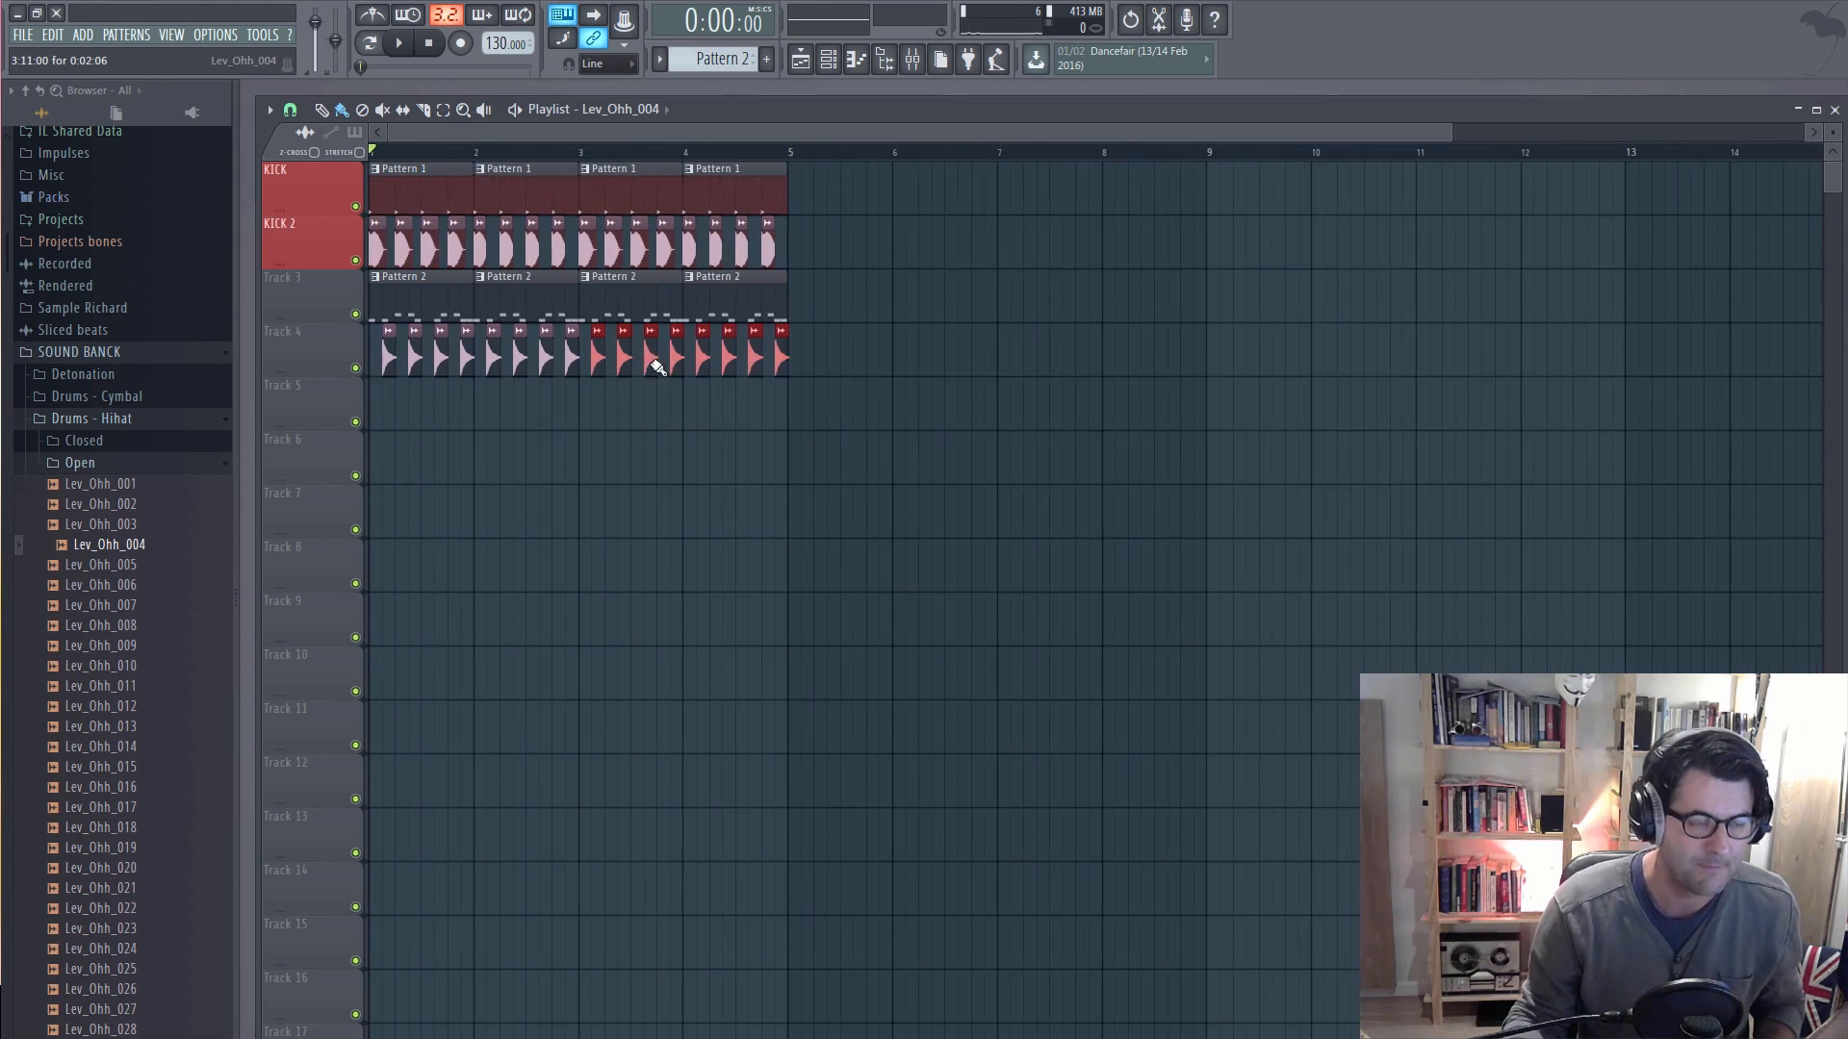
scroll(657, 365, down, 2)
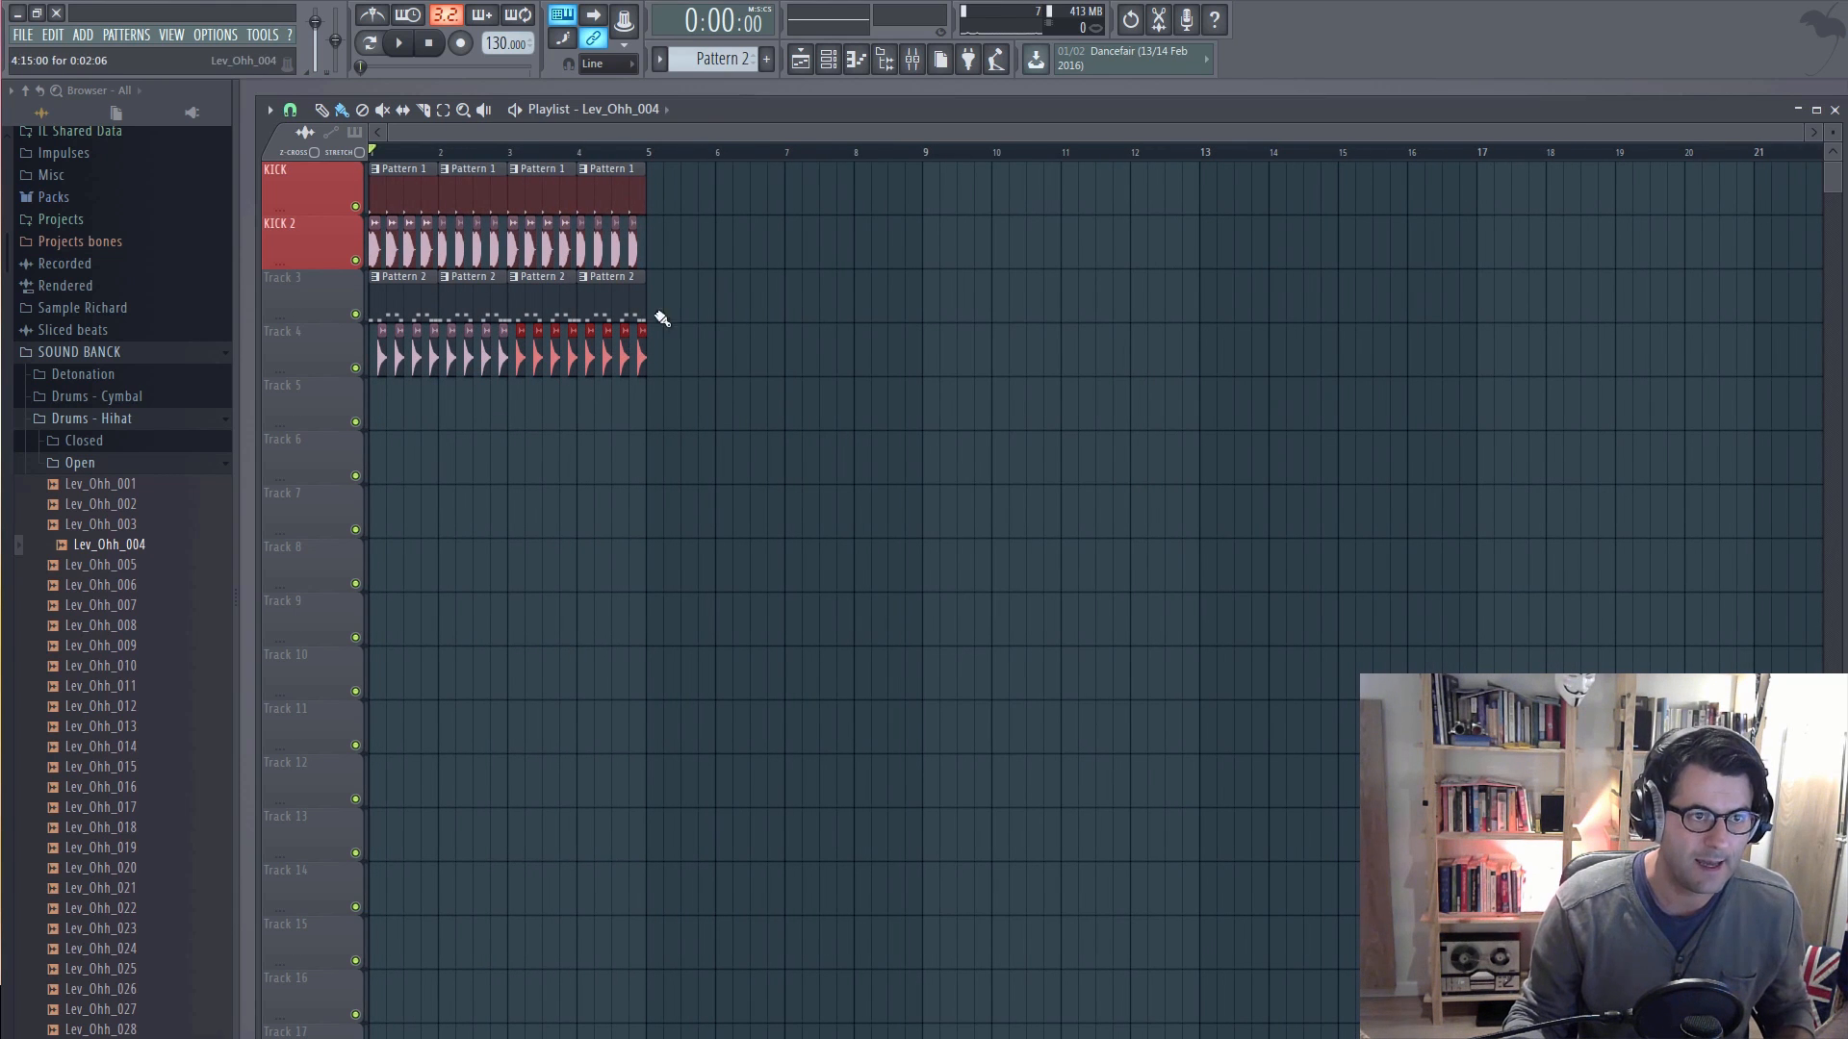
Step: Show all channels and the mixer, route the Lev_Ohh_004 channel to mixer track 4, and lower that track's volume while the song plays
click(828, 59)
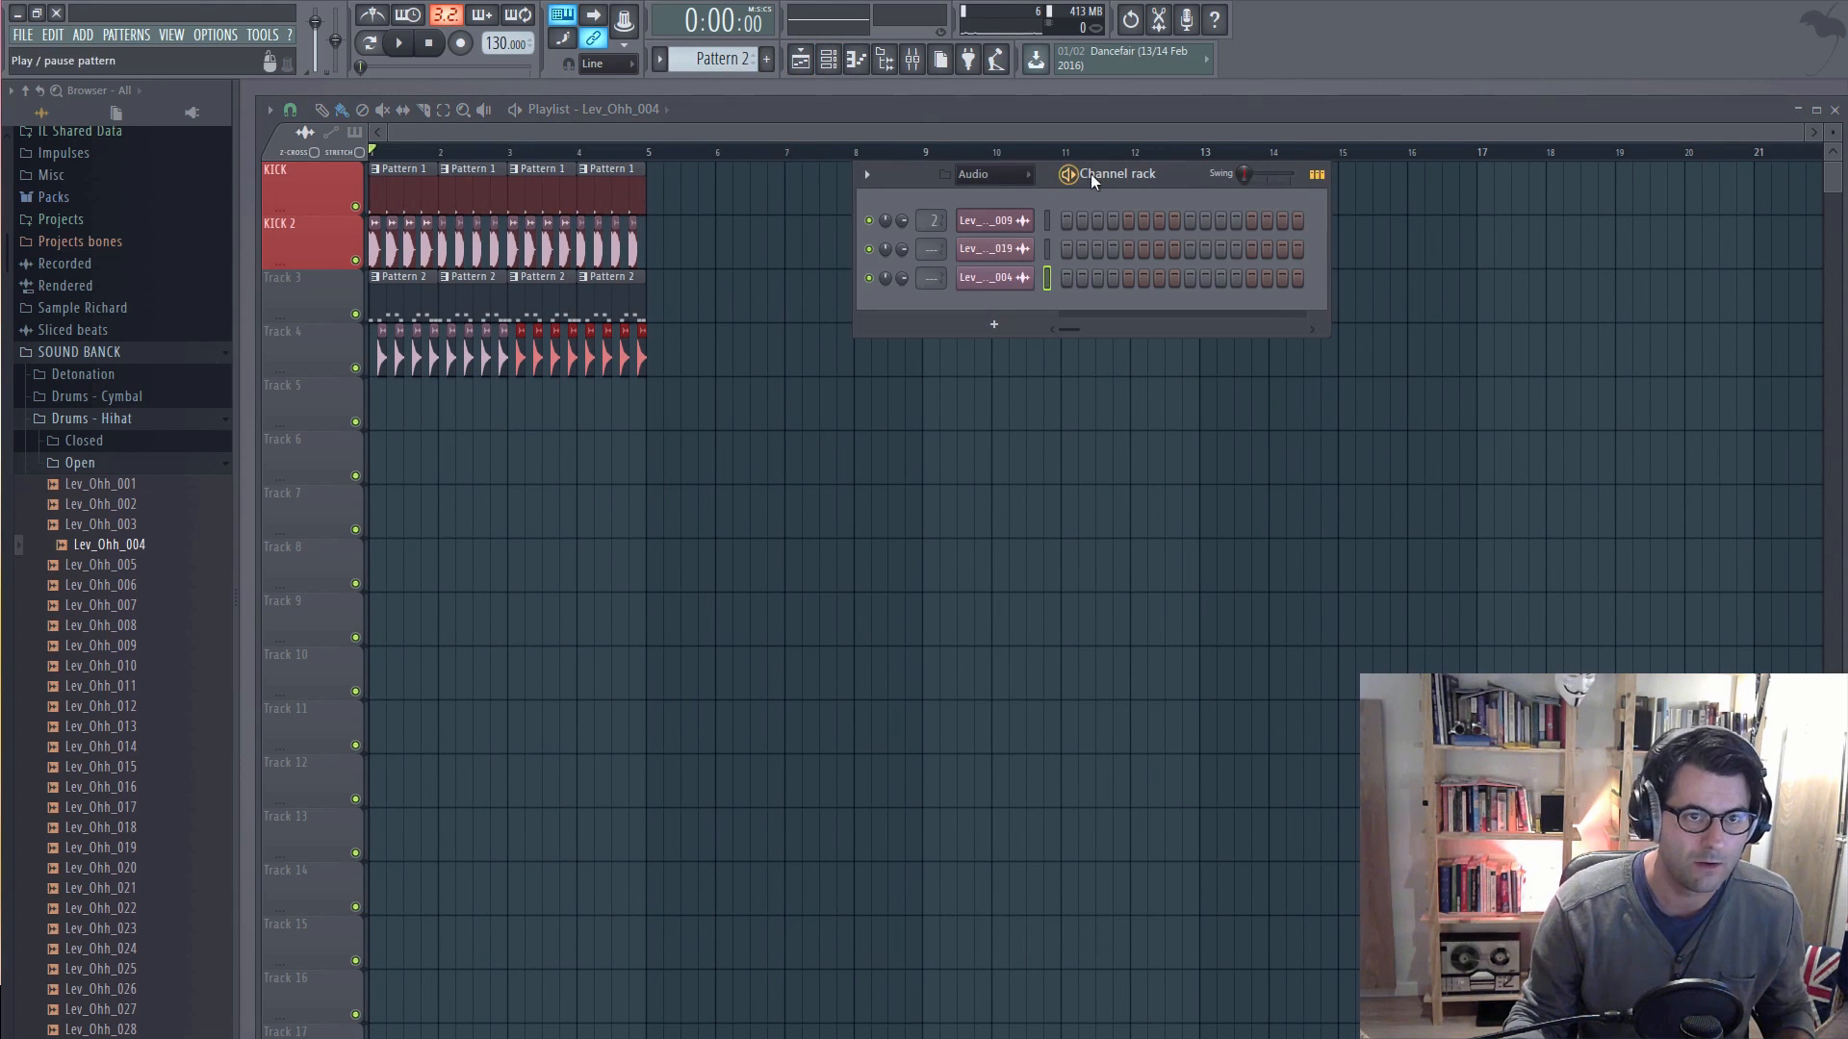
click(1001, 196)
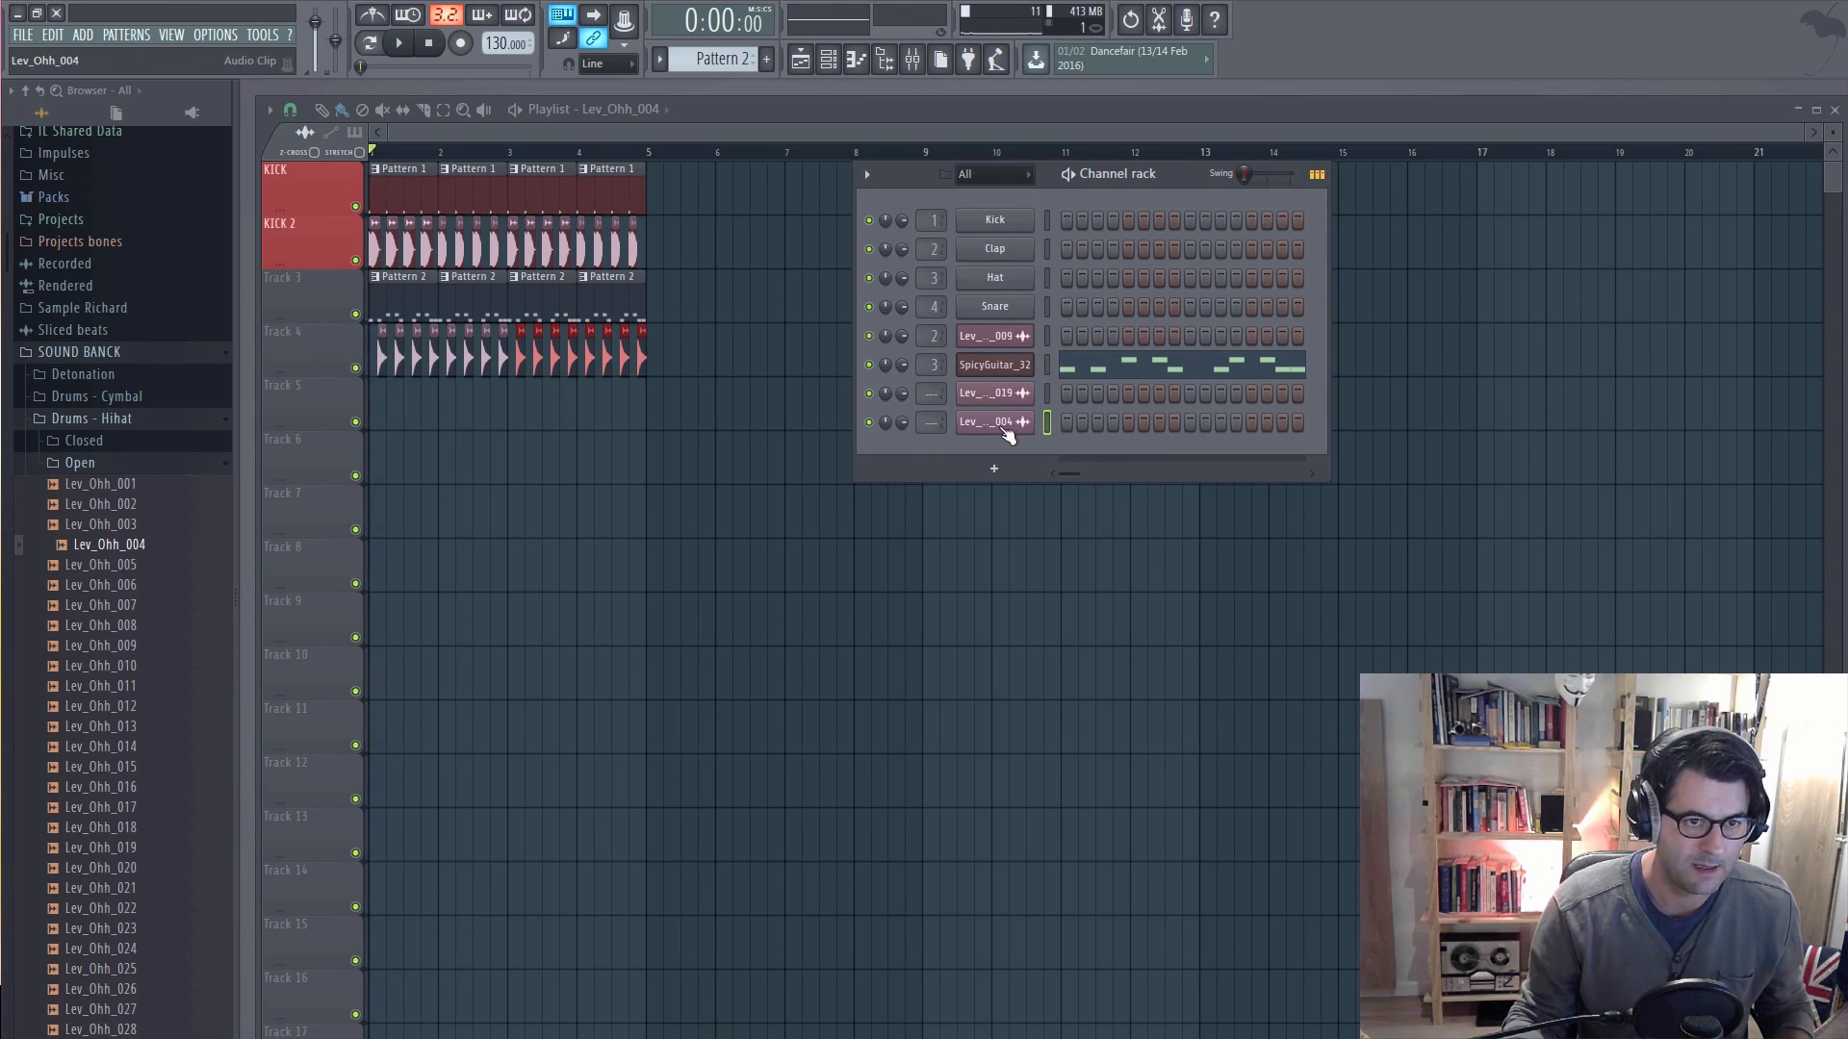
key(F9)
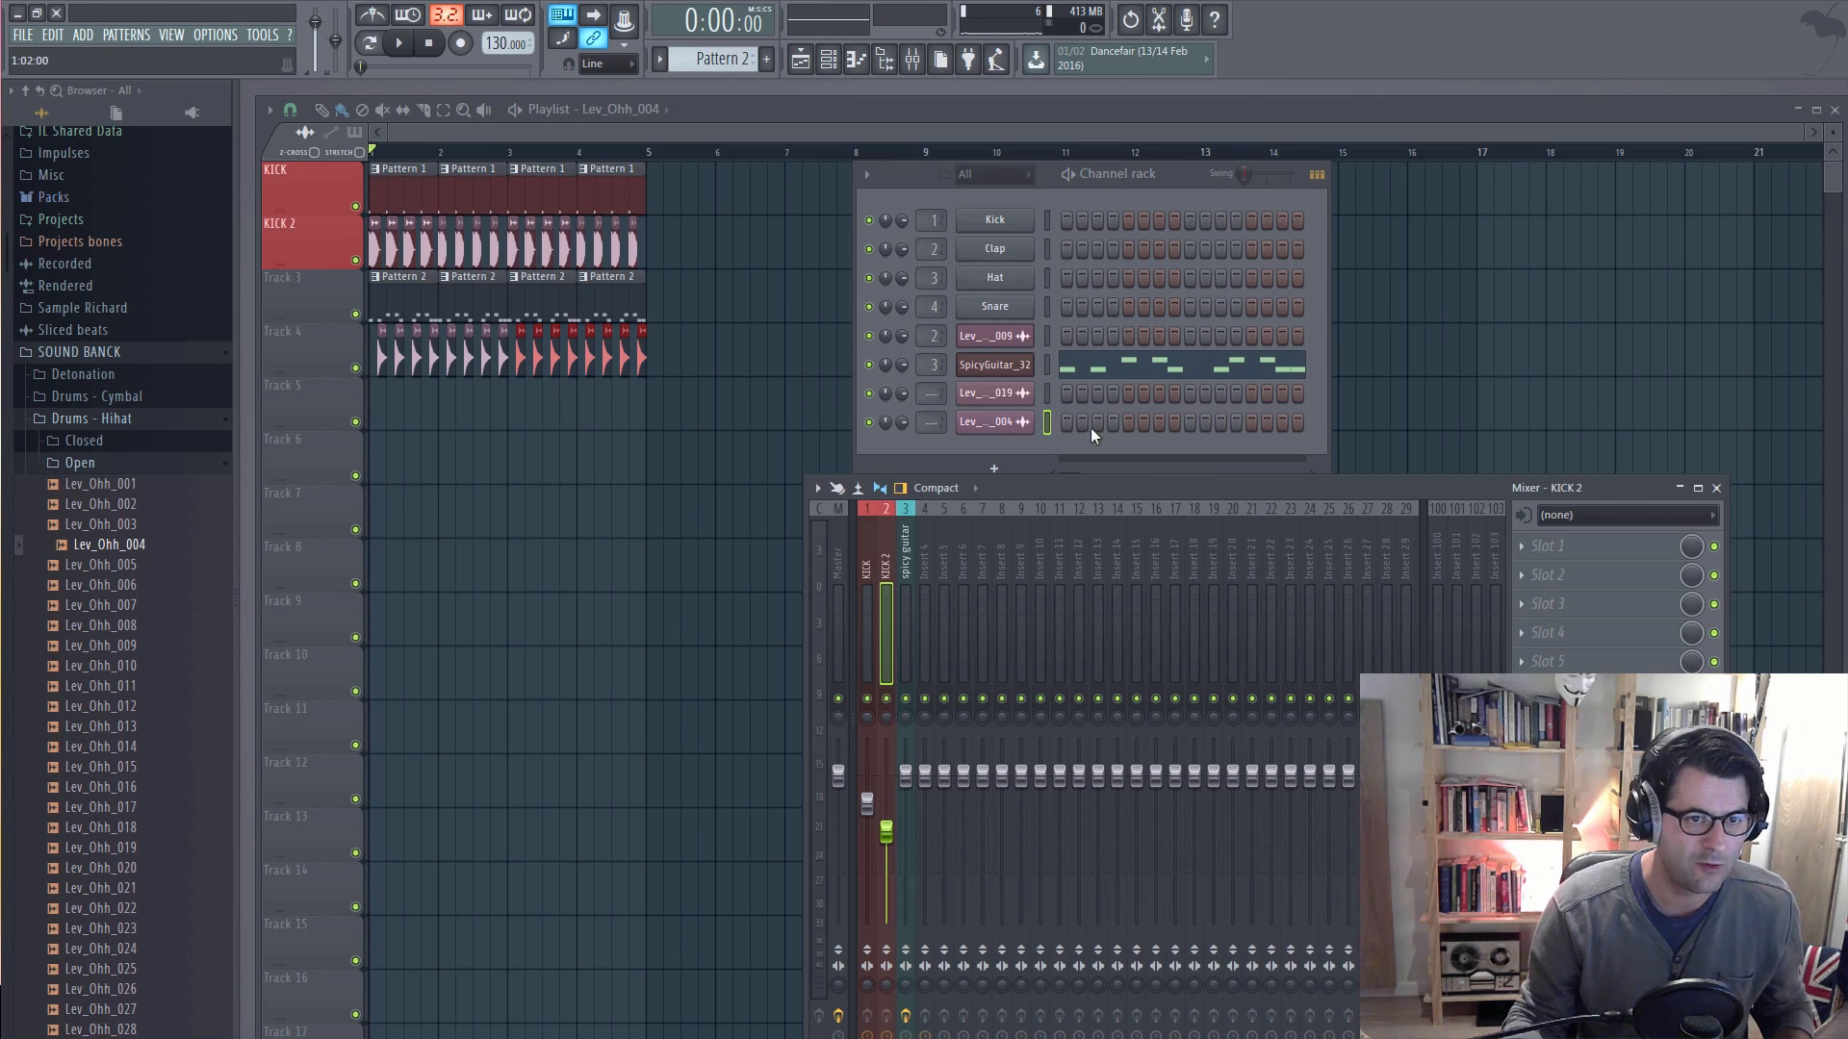
click(926, 562)
scroll(918, 426, up, 4)
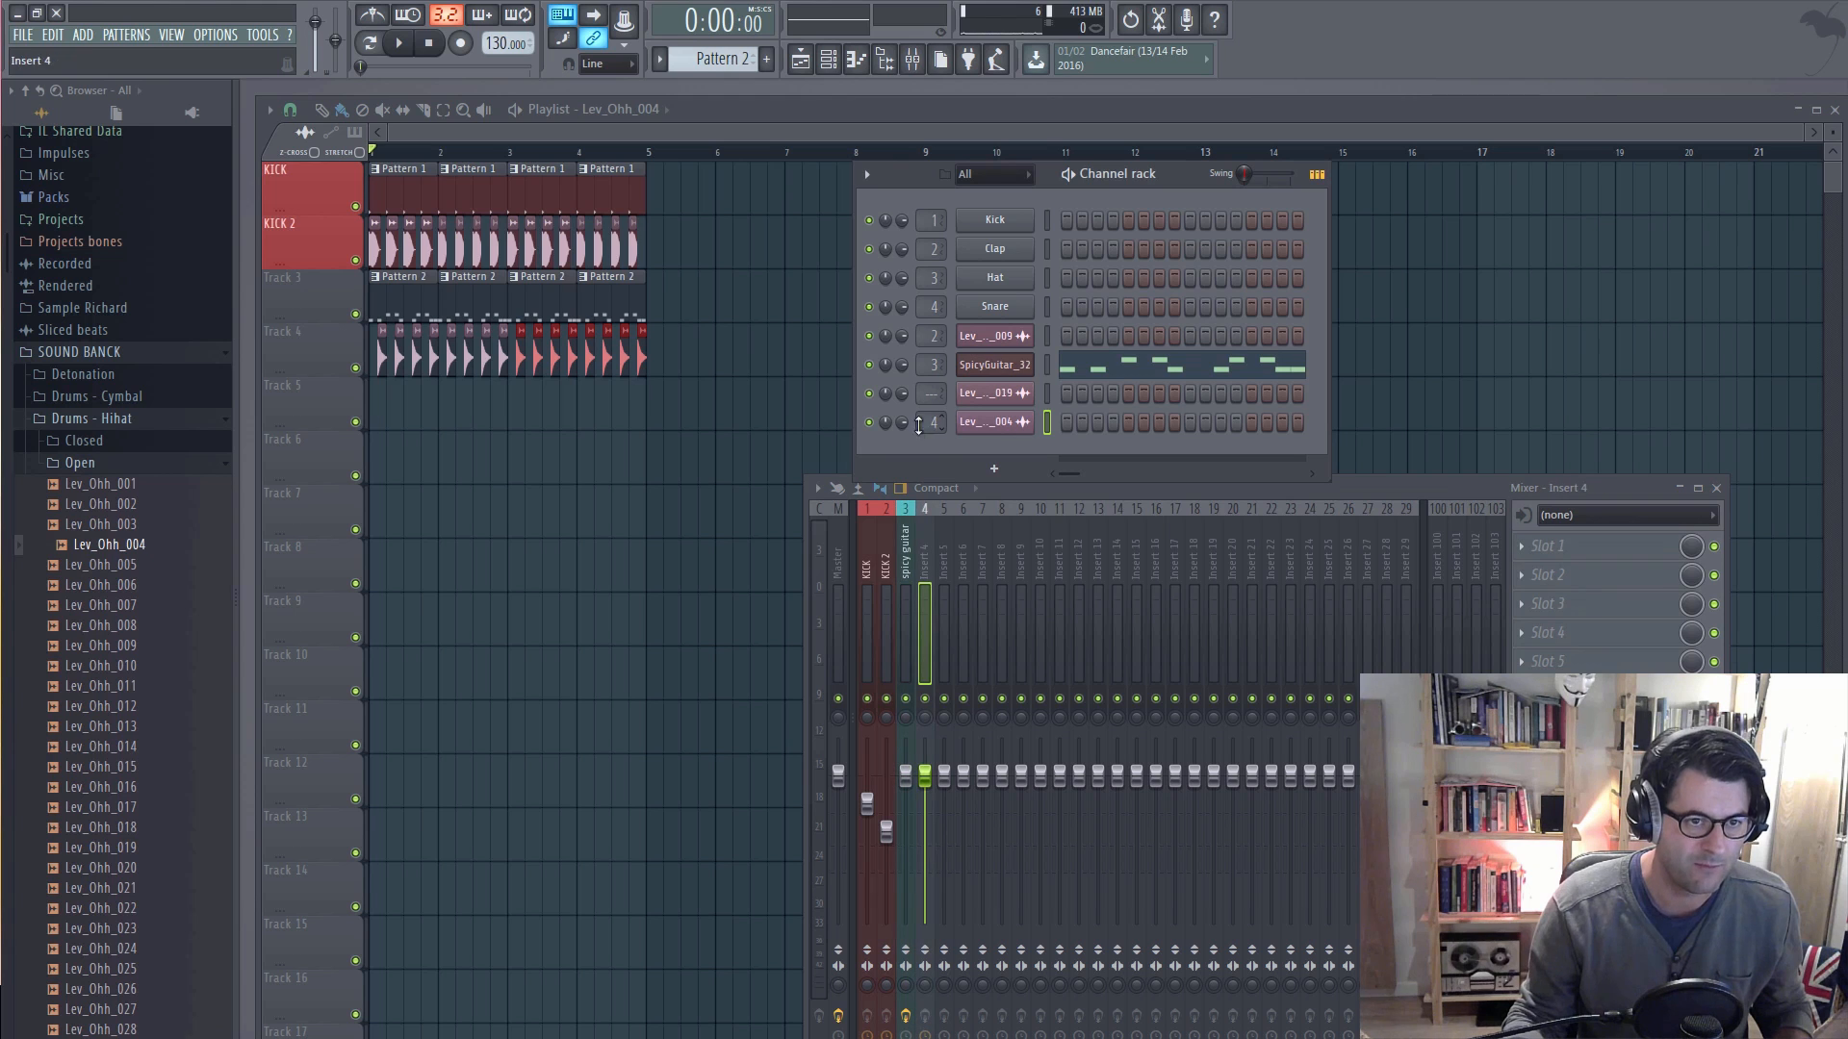
key(space)
drag(925, 775, 925, 846)
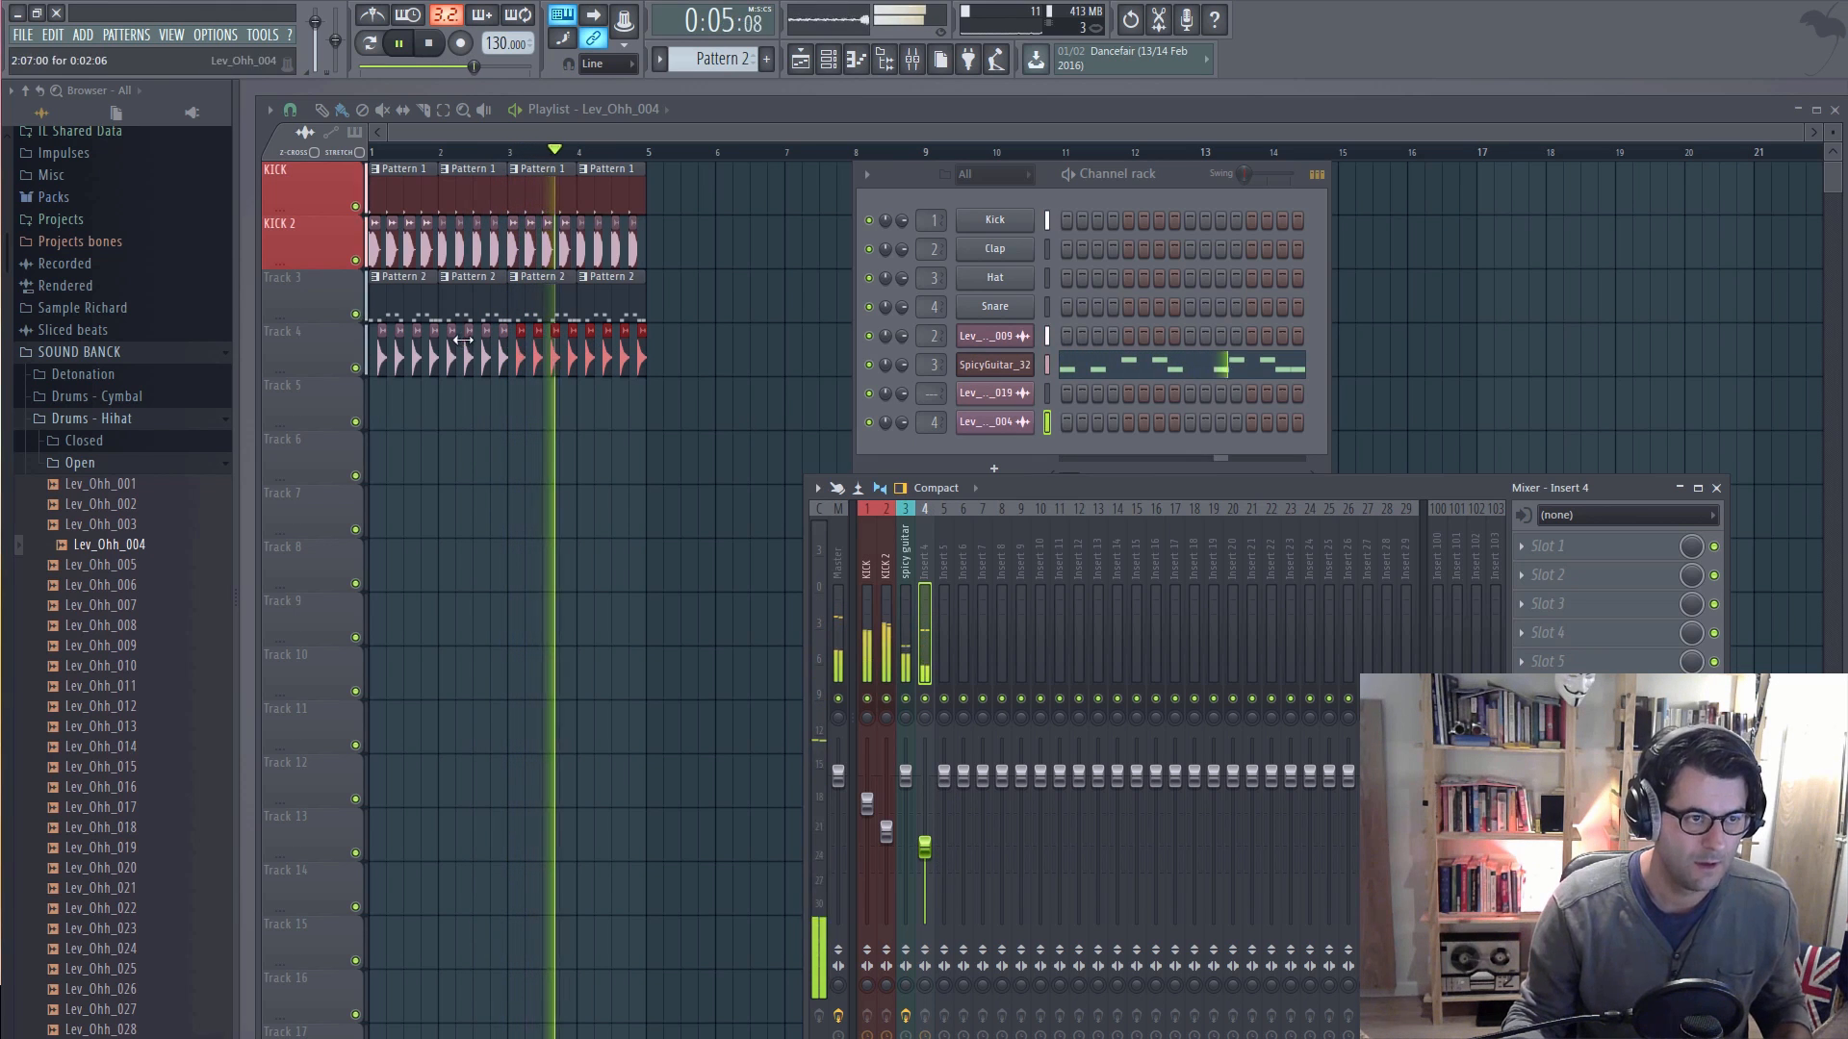
Step: Delete every third hi-hat clip on Track 4, starting with the second, then stop playback and show the mixer and channel rack
right_click(405, 356)
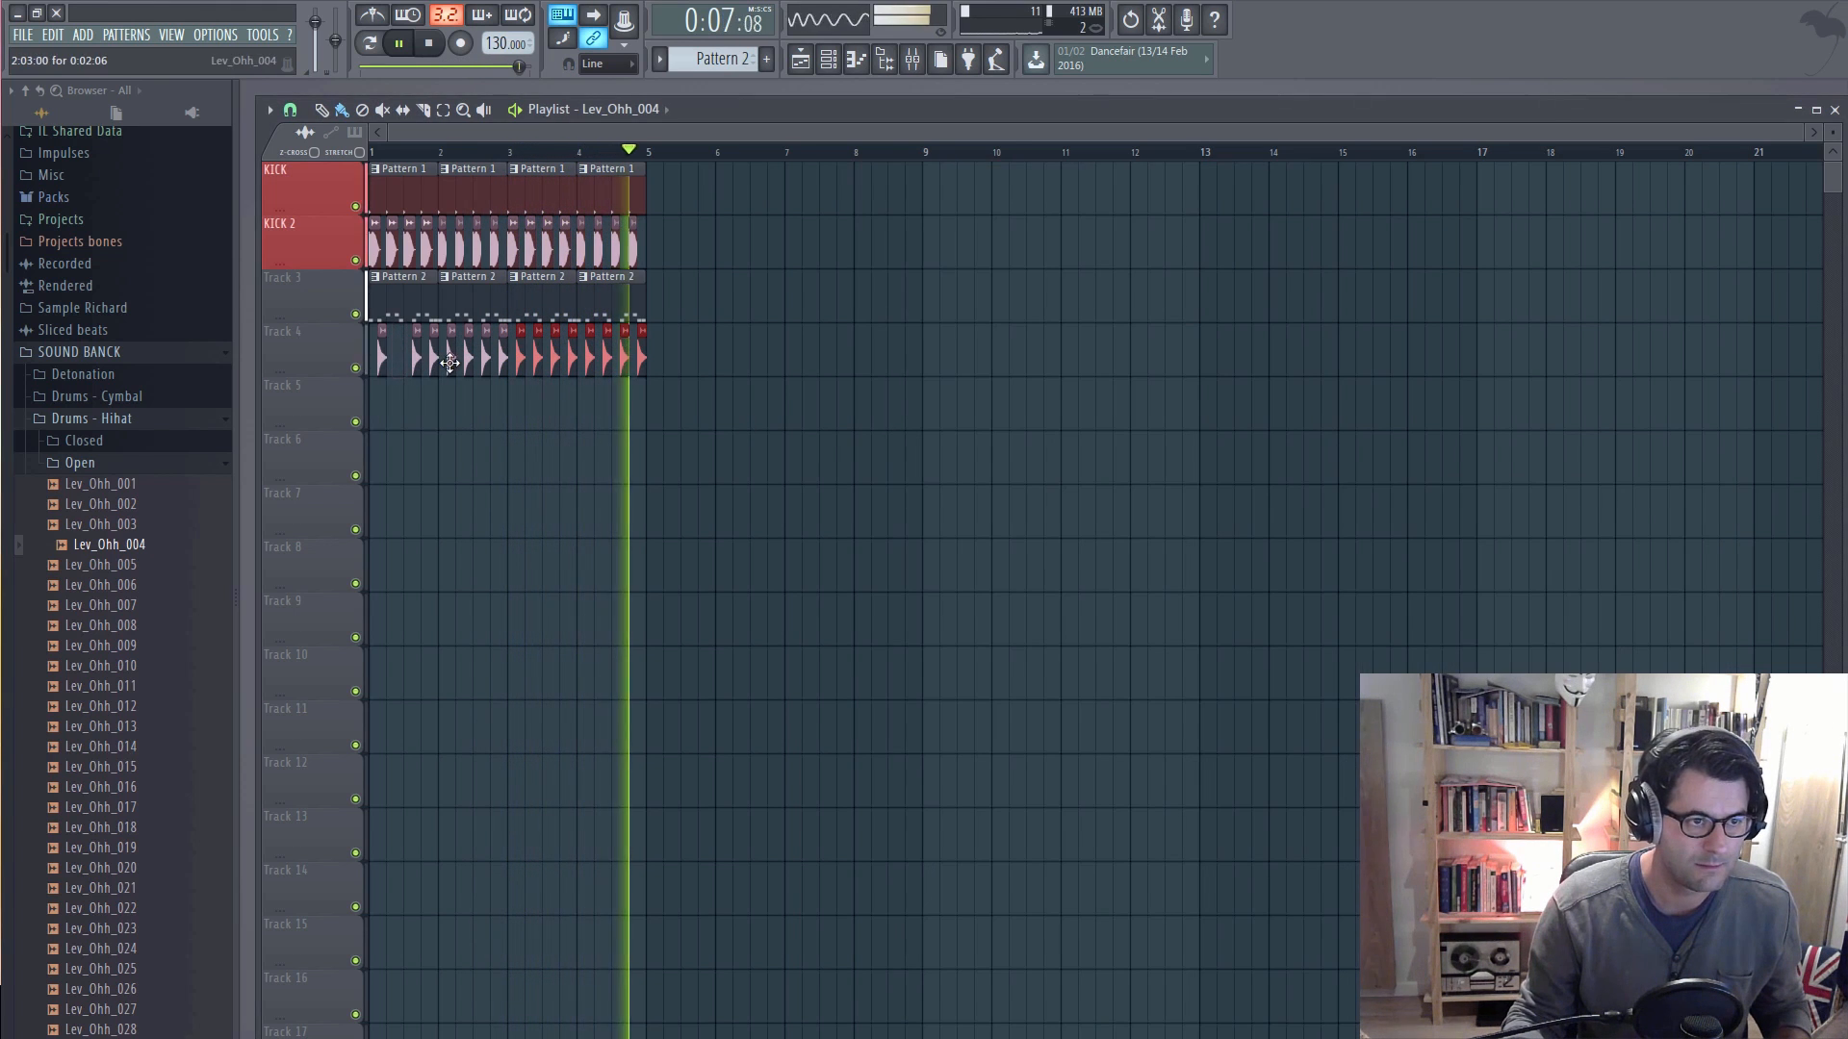
right_click(451, 359)
right_click(501, 361)
right_click(555, 360)
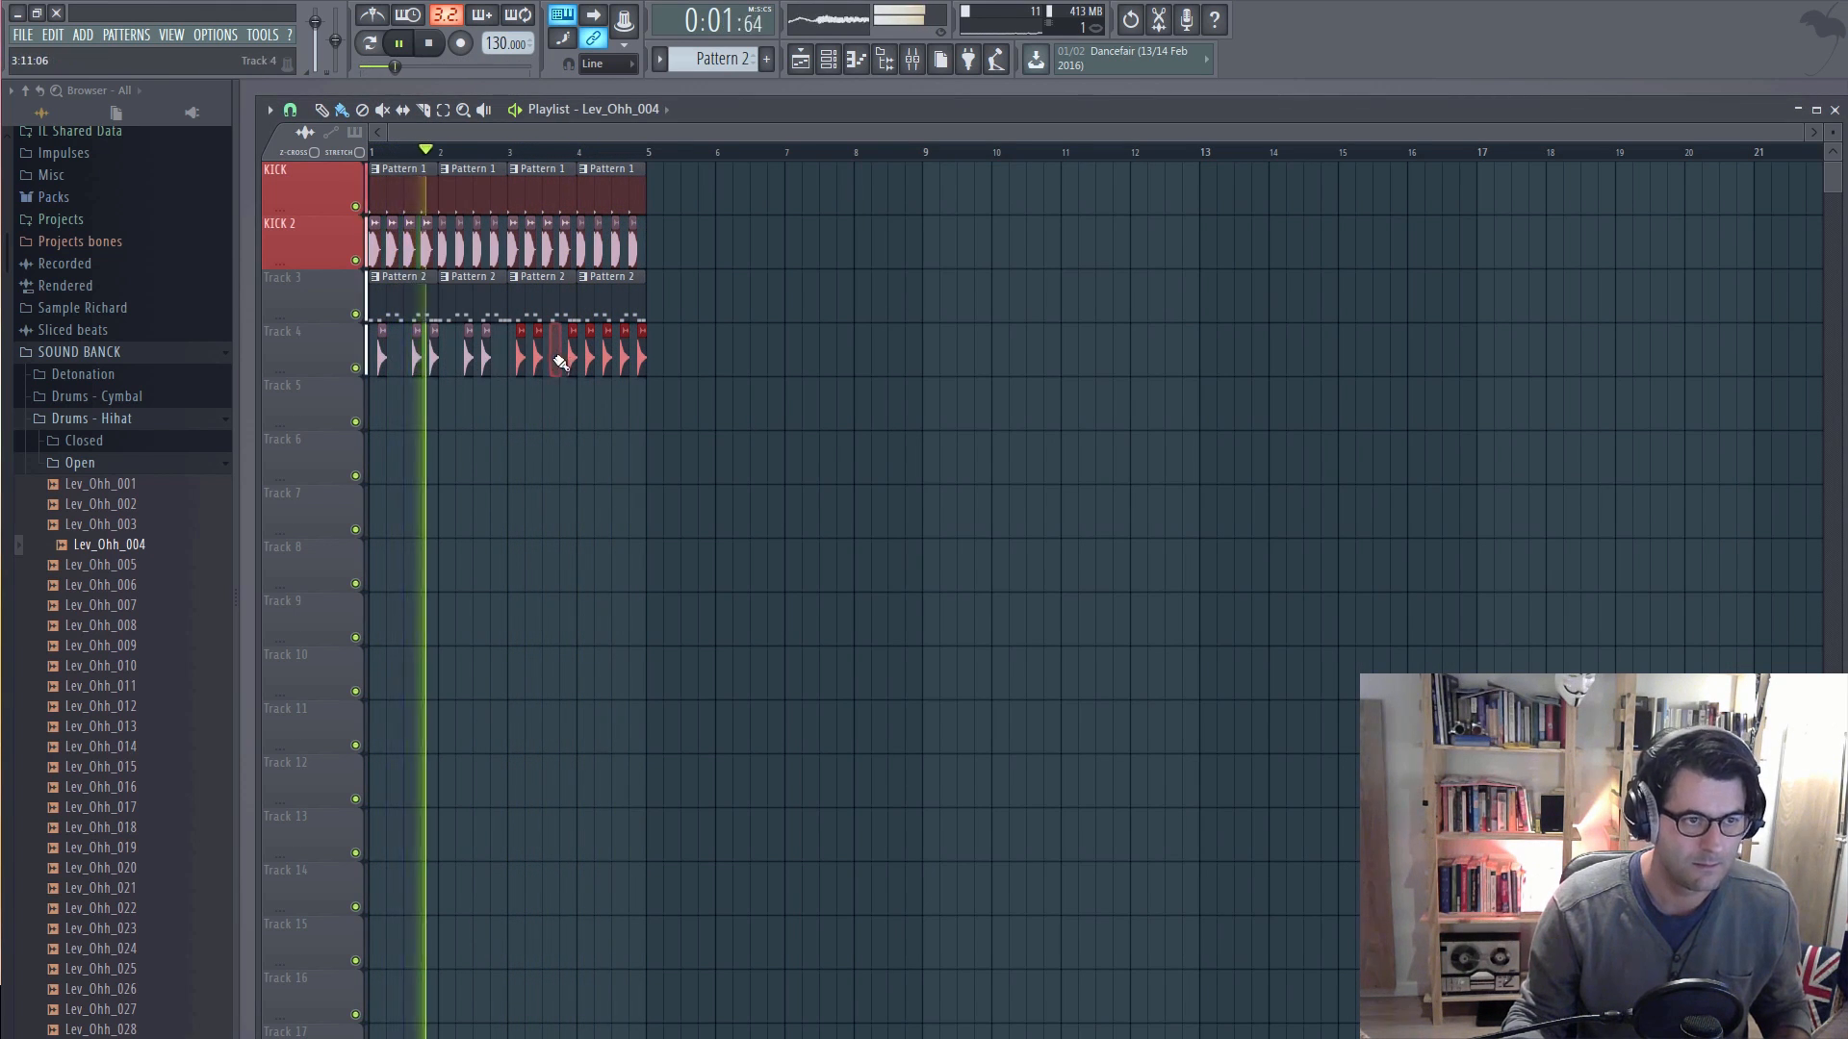
right_click(607, 364)
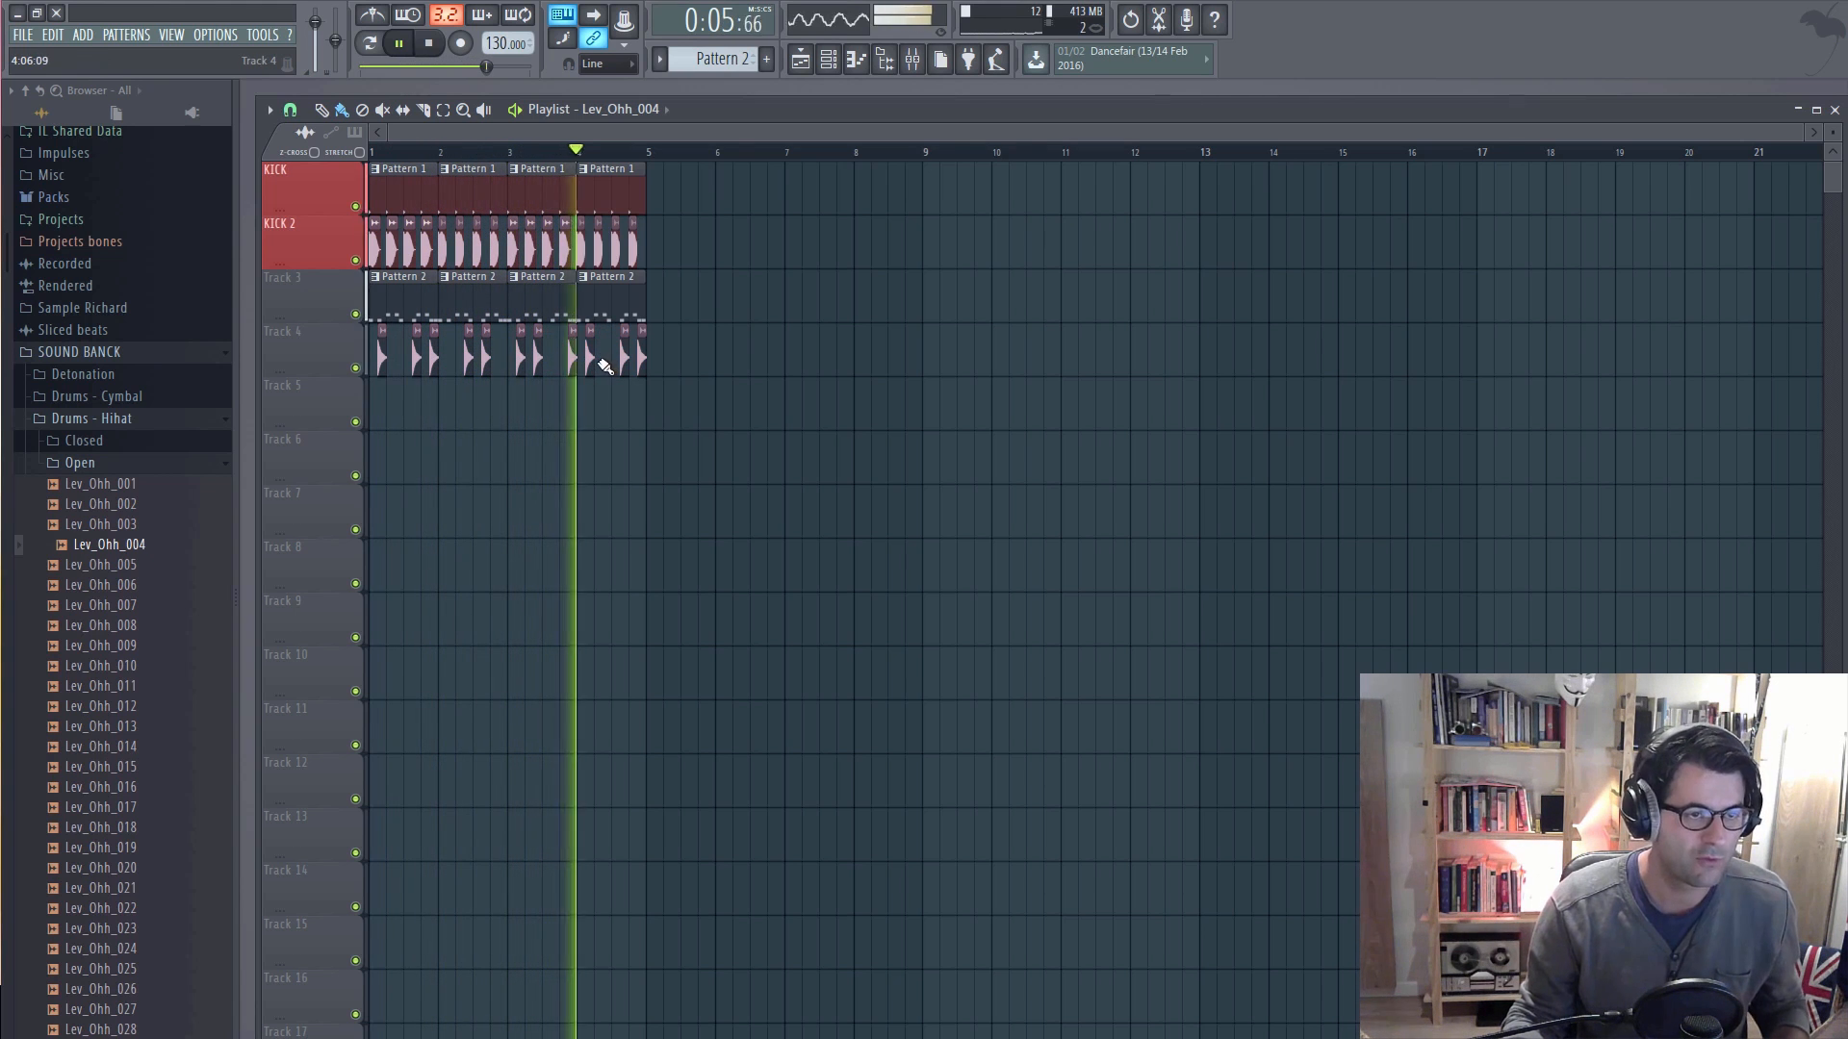
key(space)
click(912, 59)
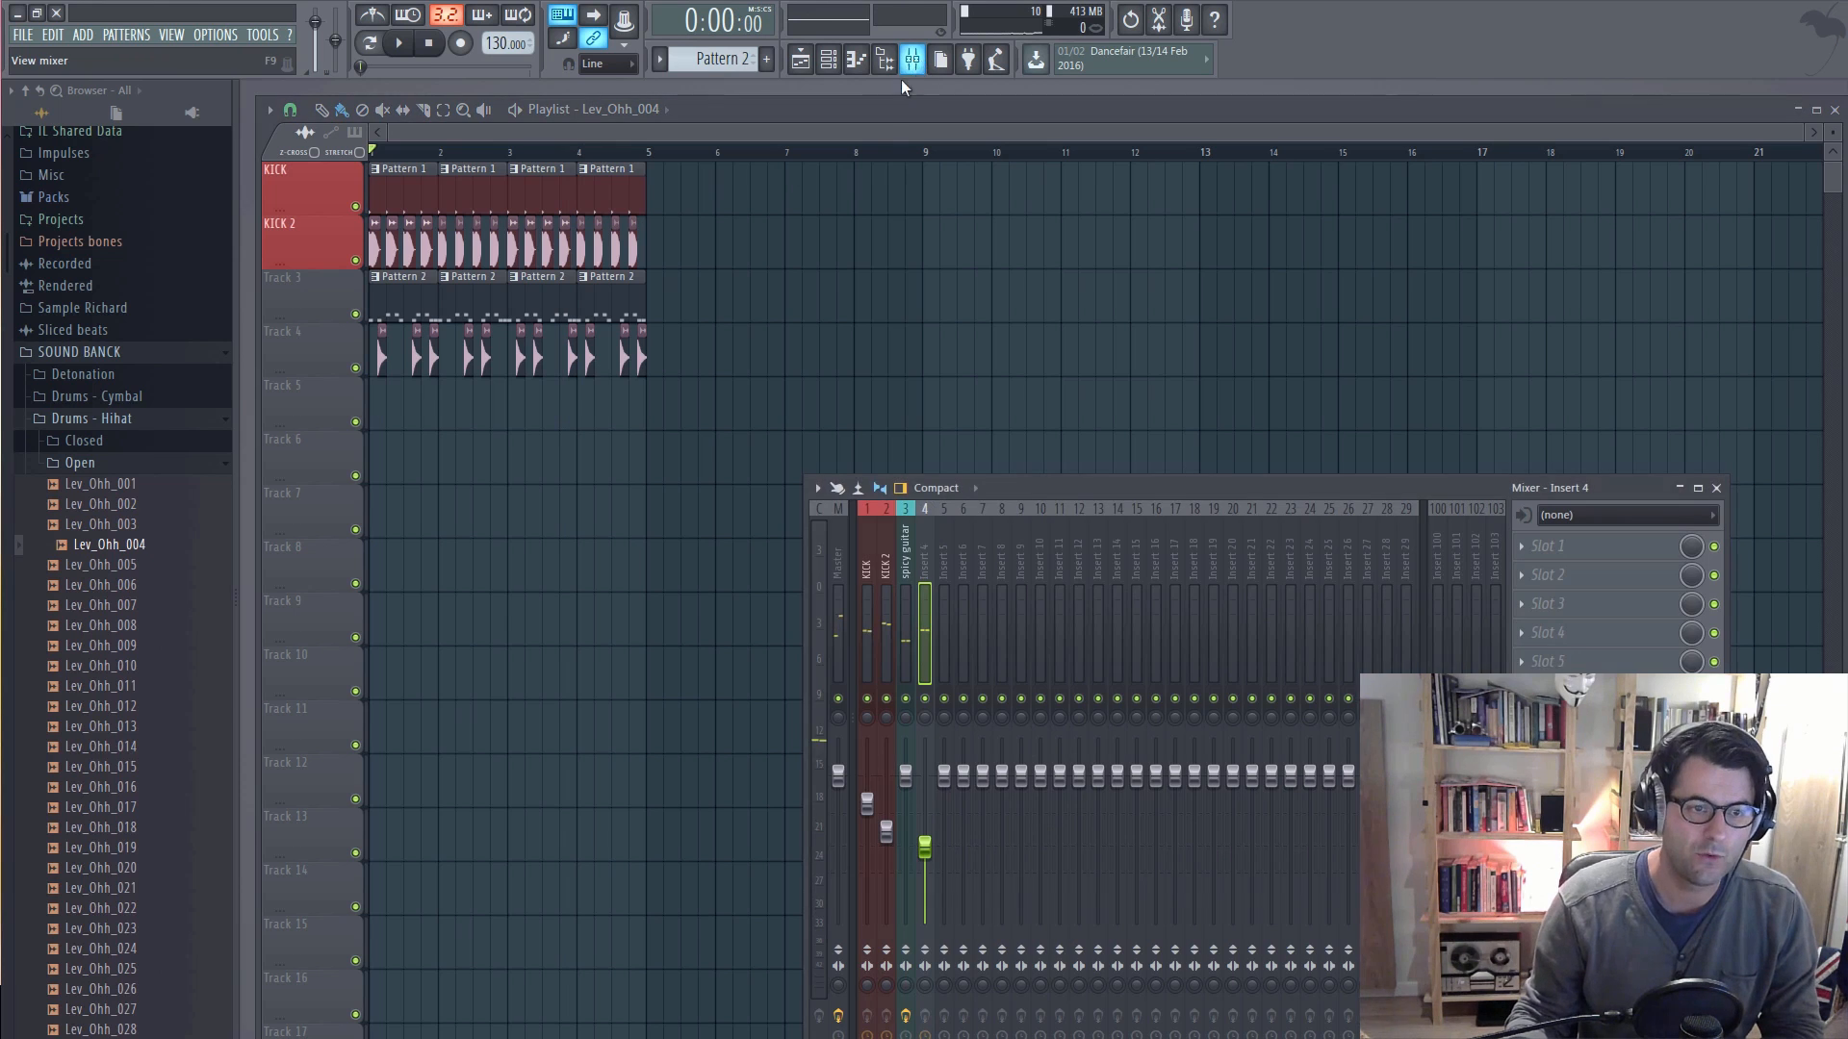
click(827, 59)
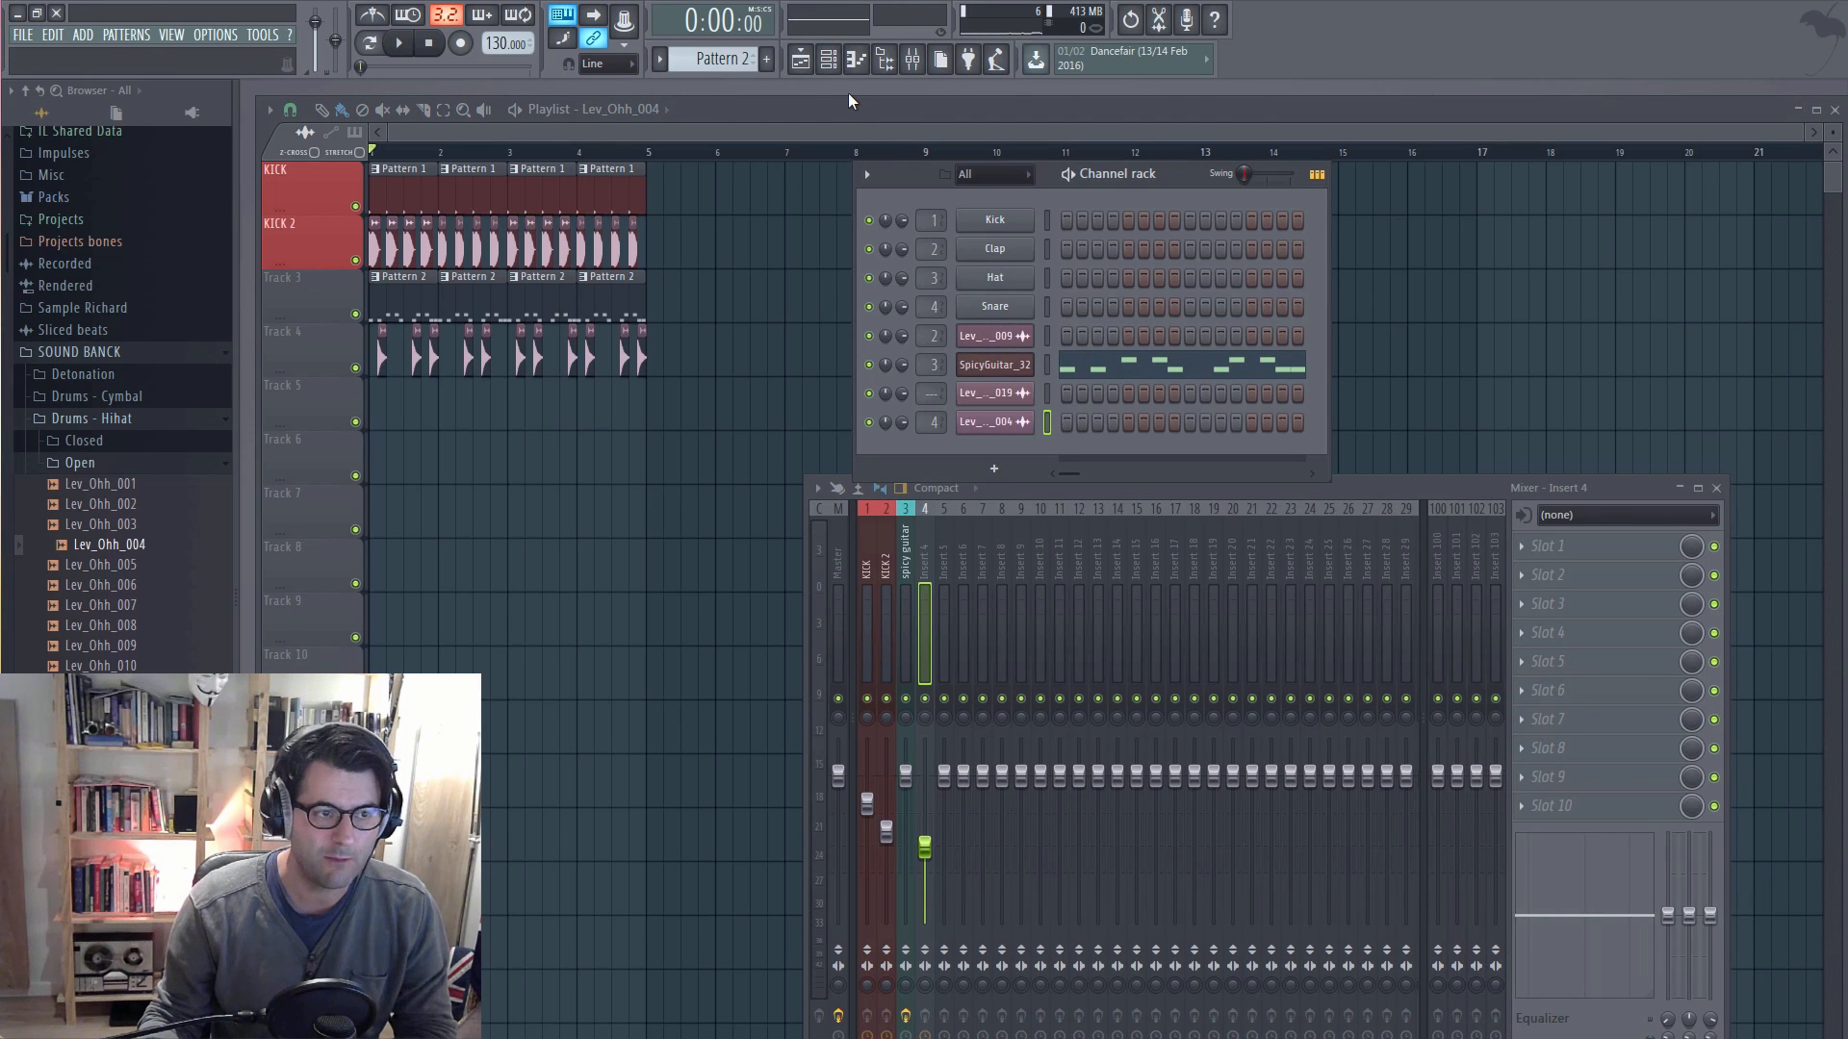